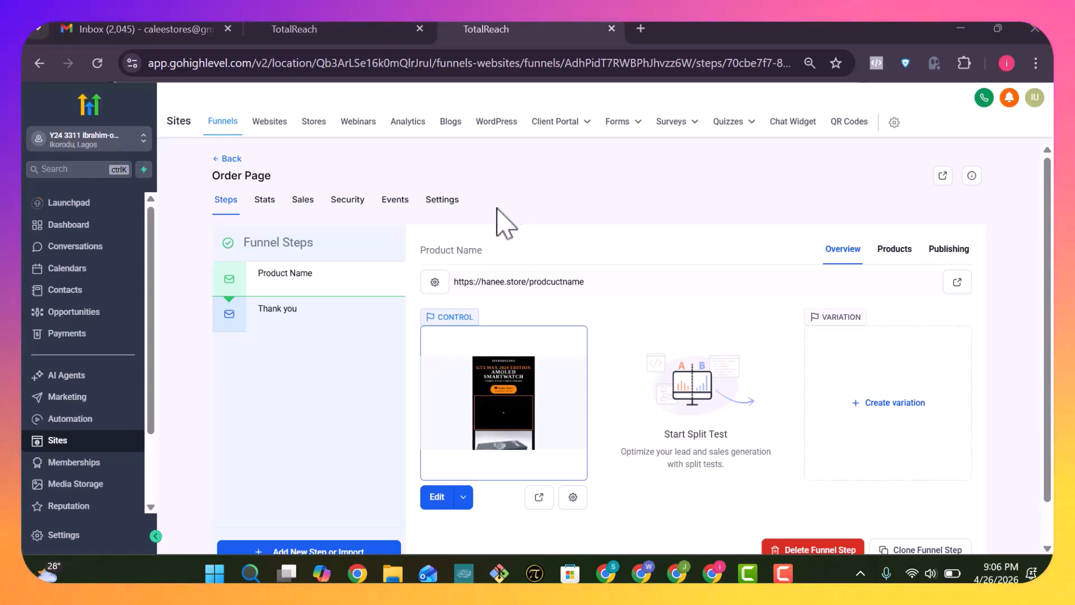
Open the Product Name step's publishing settings and update it with step URL /prodcuctname.
click(435, 282)
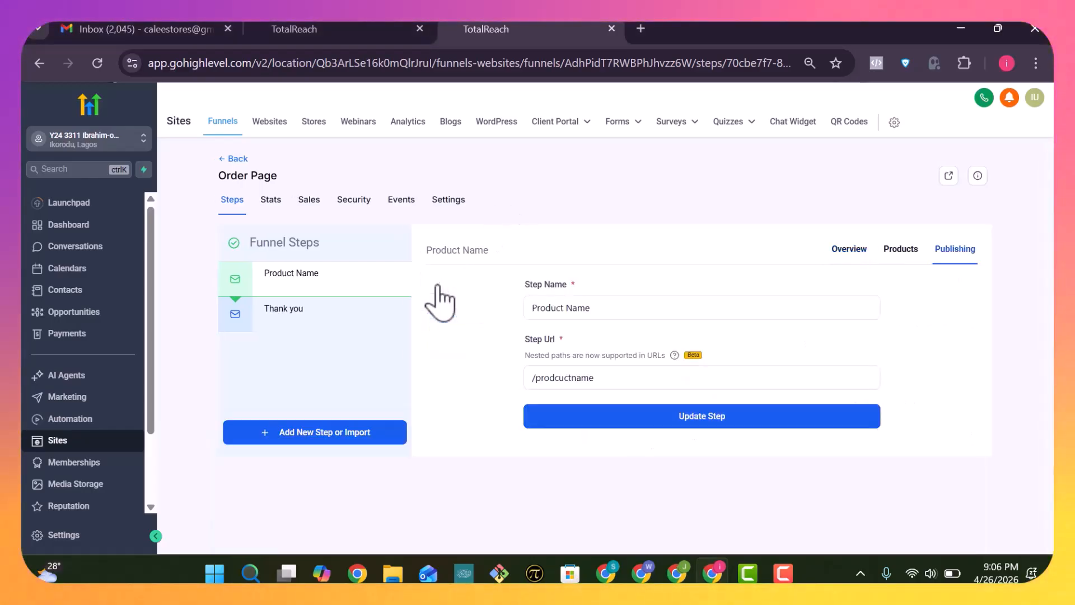
click(675, 419)
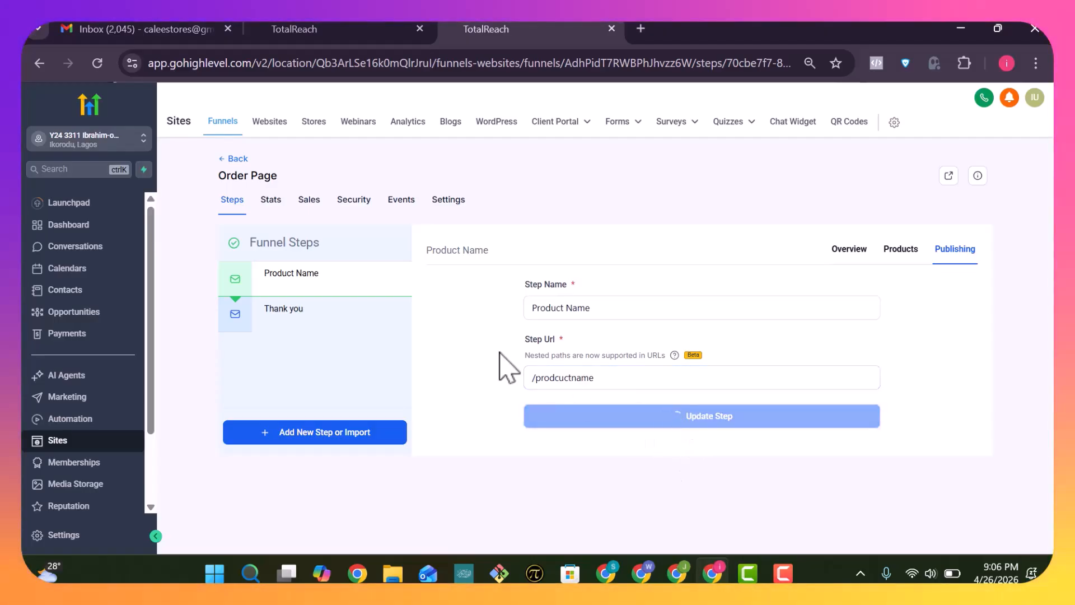
click(571, 374)
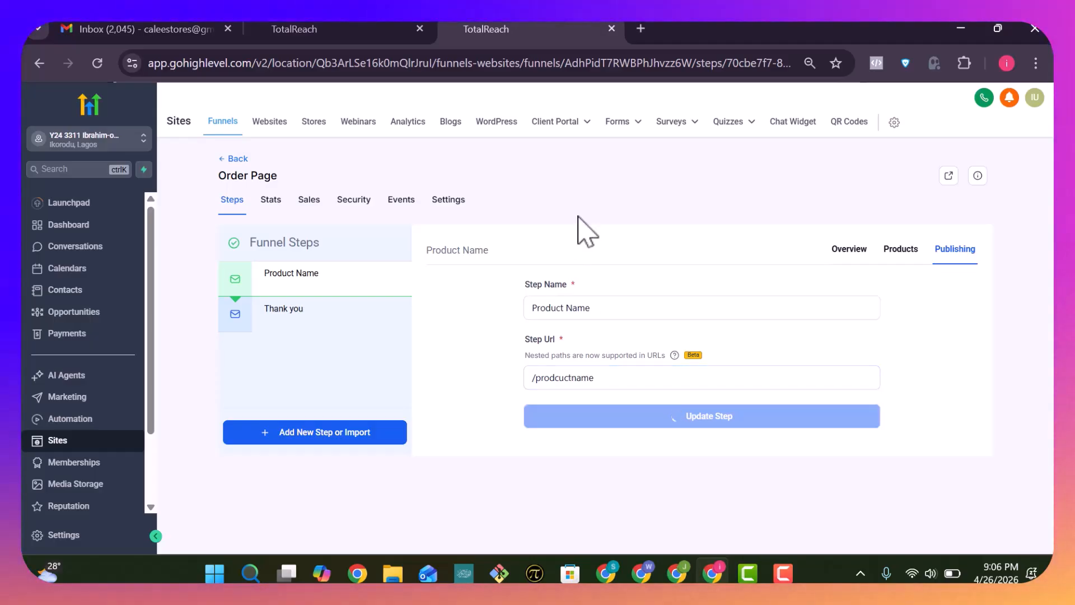
Load hanee.store in a new tab to view the GT3 Max smartwatch page, then close it.
click(640, 28)
click(447, 67)
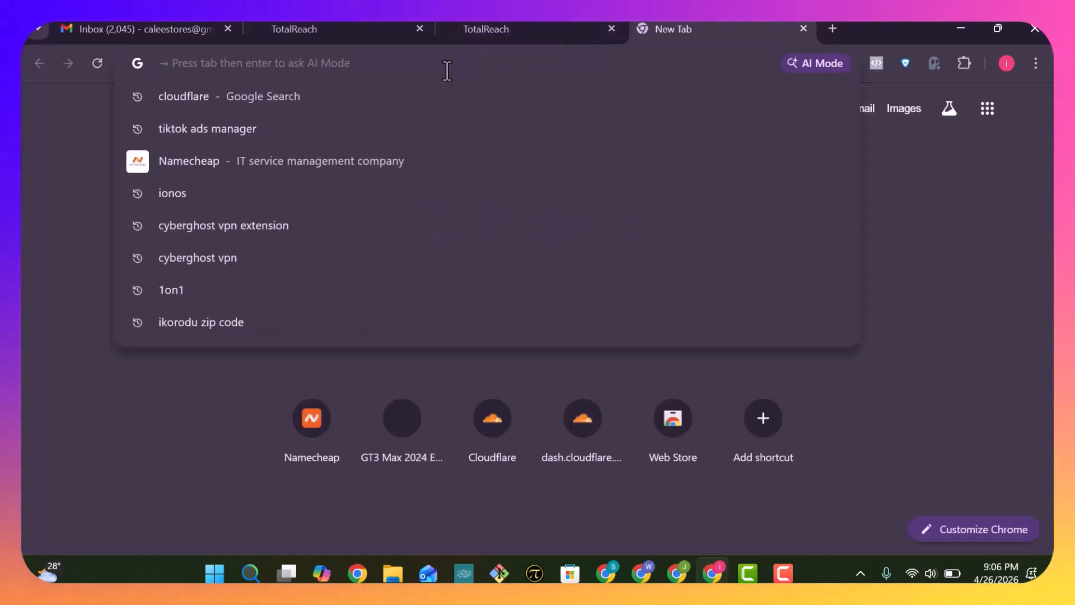
text(ha)
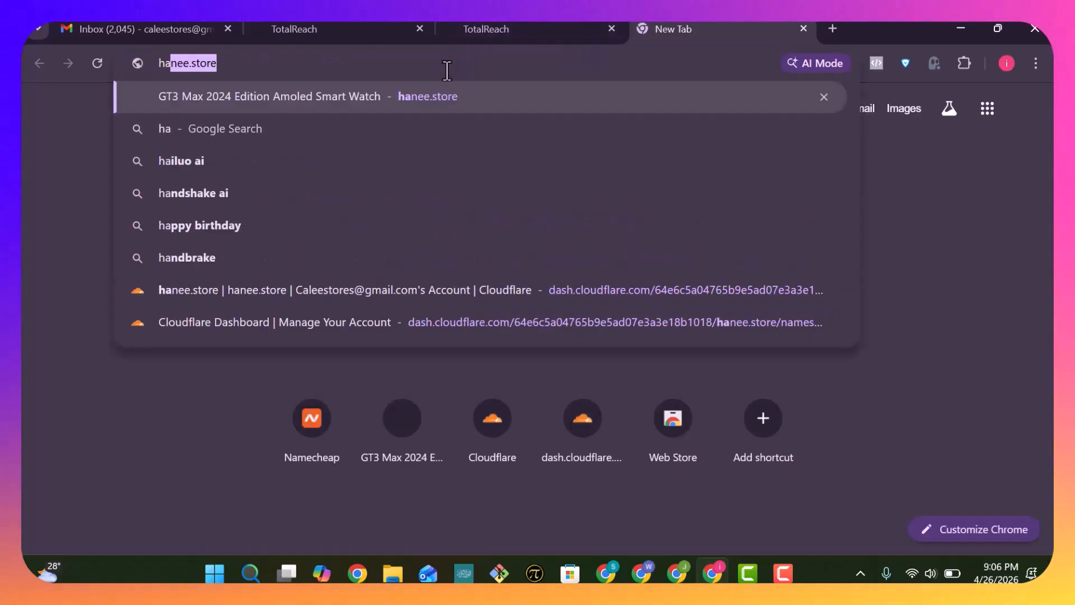
key(Right)
key(Return)
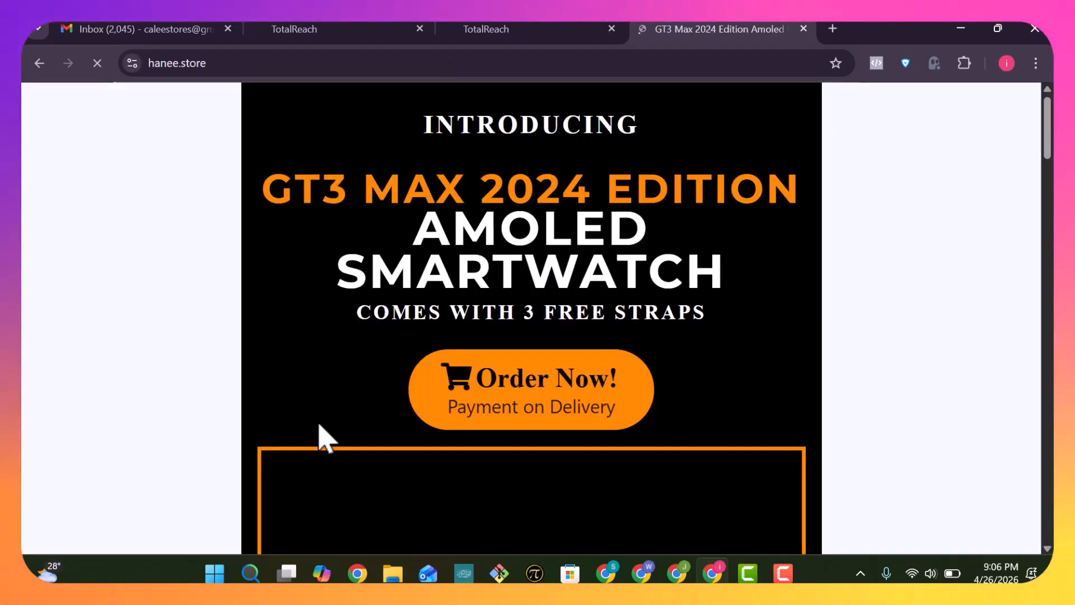
click(804, 28)
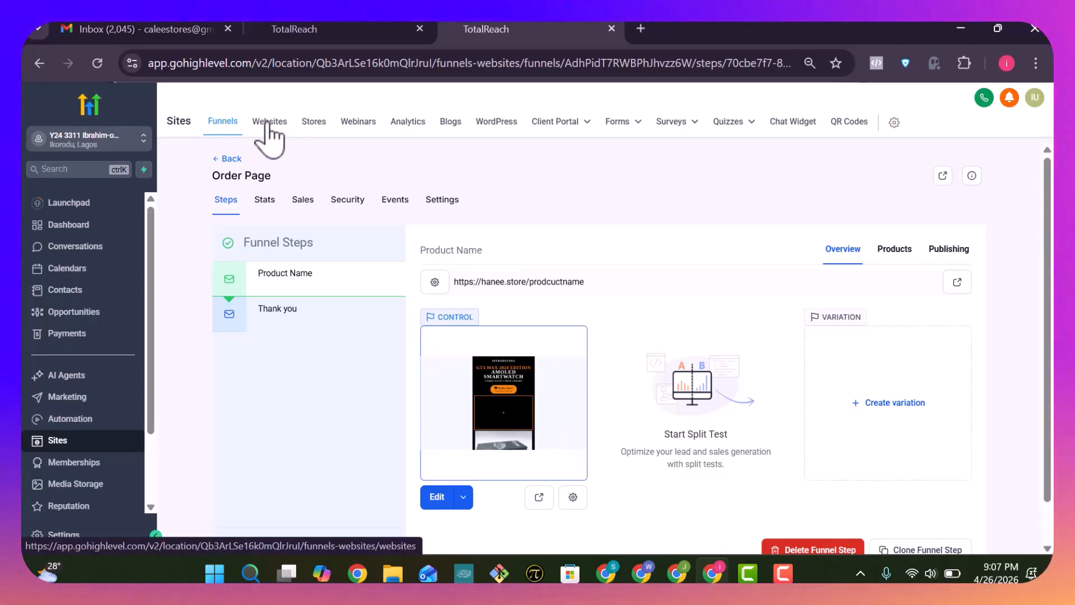
click(268, 123)
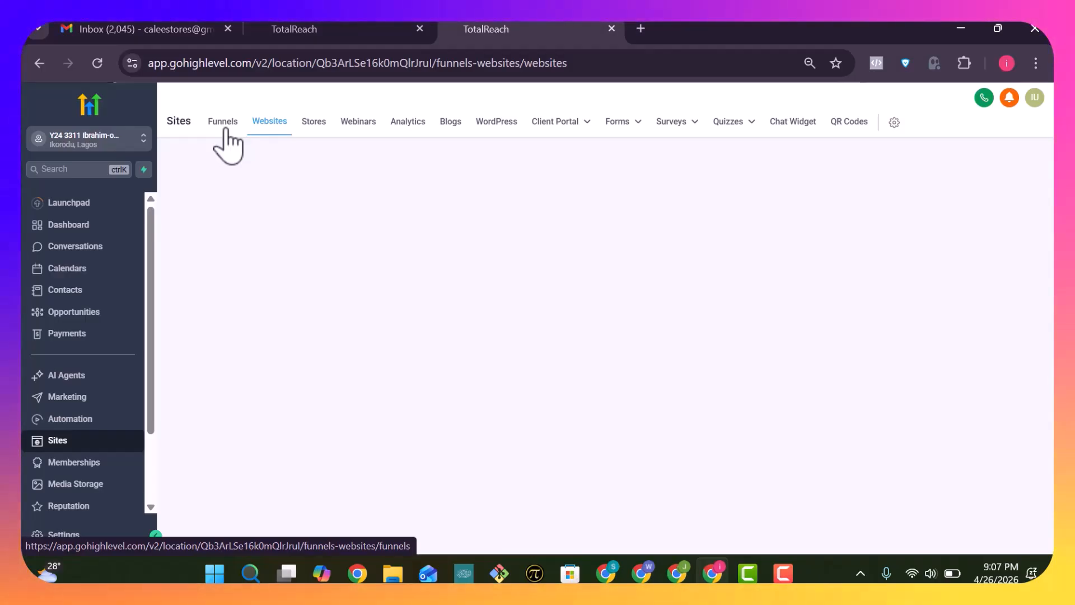
click(234, 127)
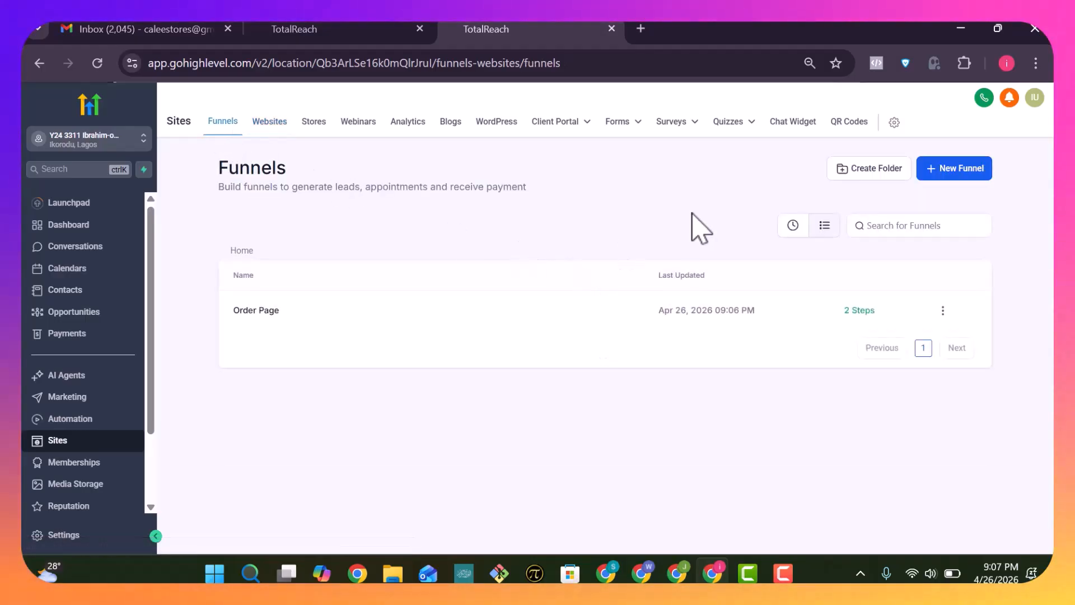
click(257, 312)
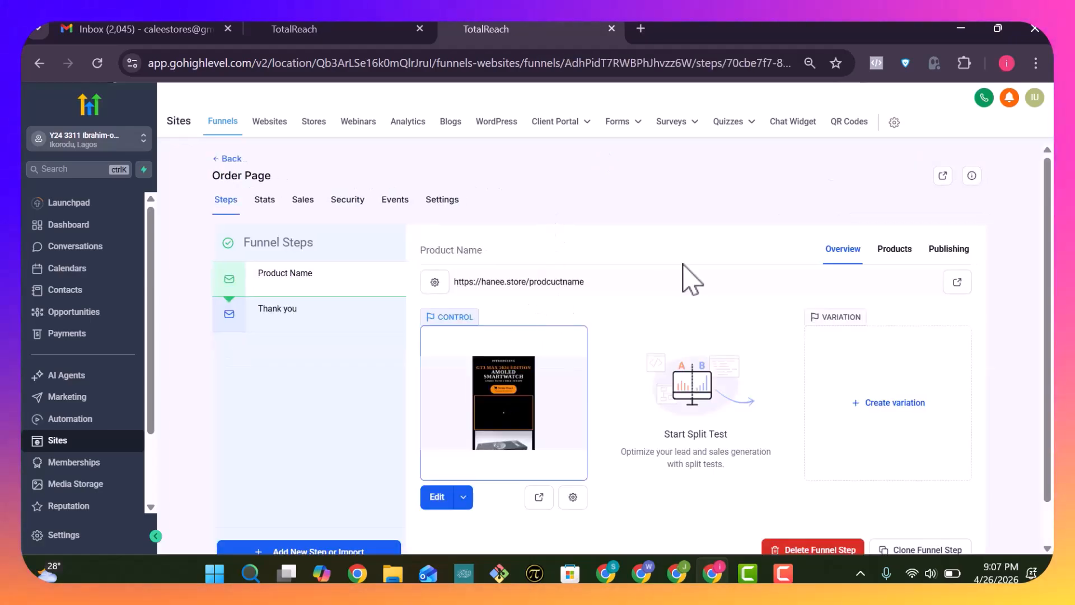
click(958, 283)
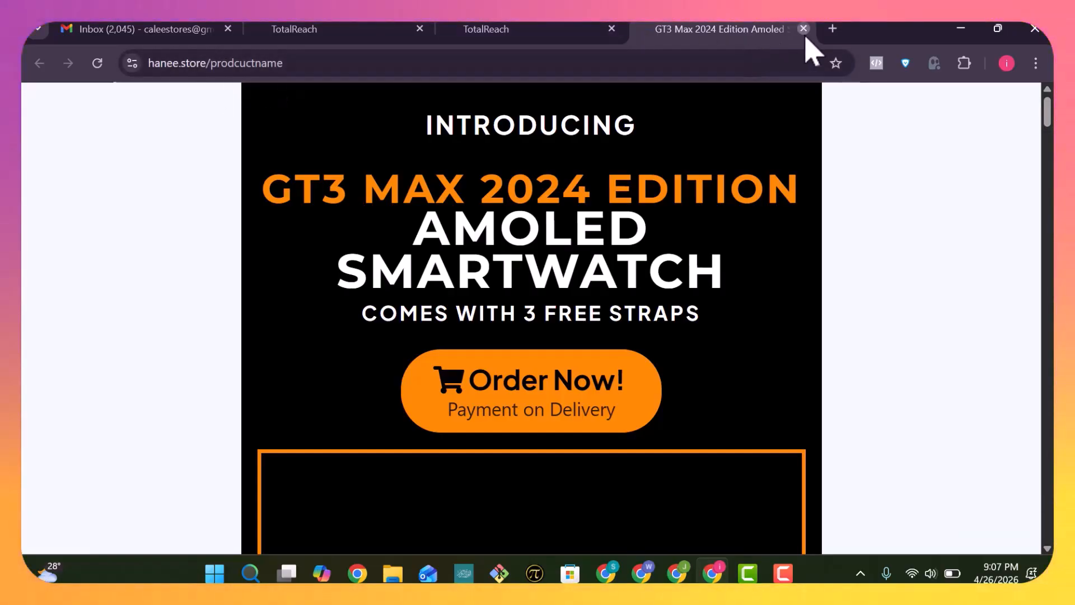
click(804, 30)
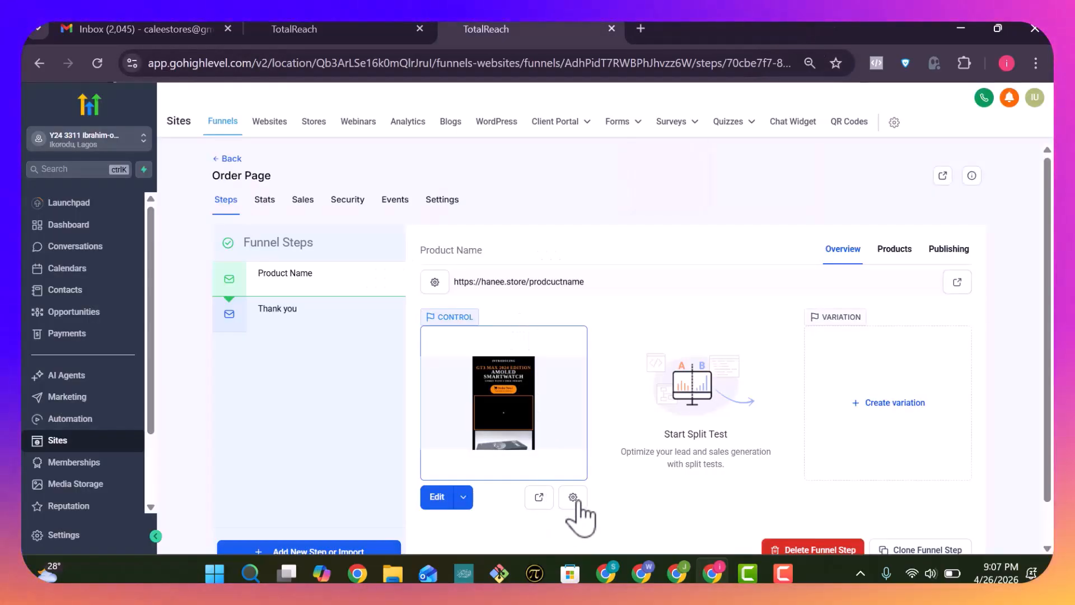
click(573, 497)
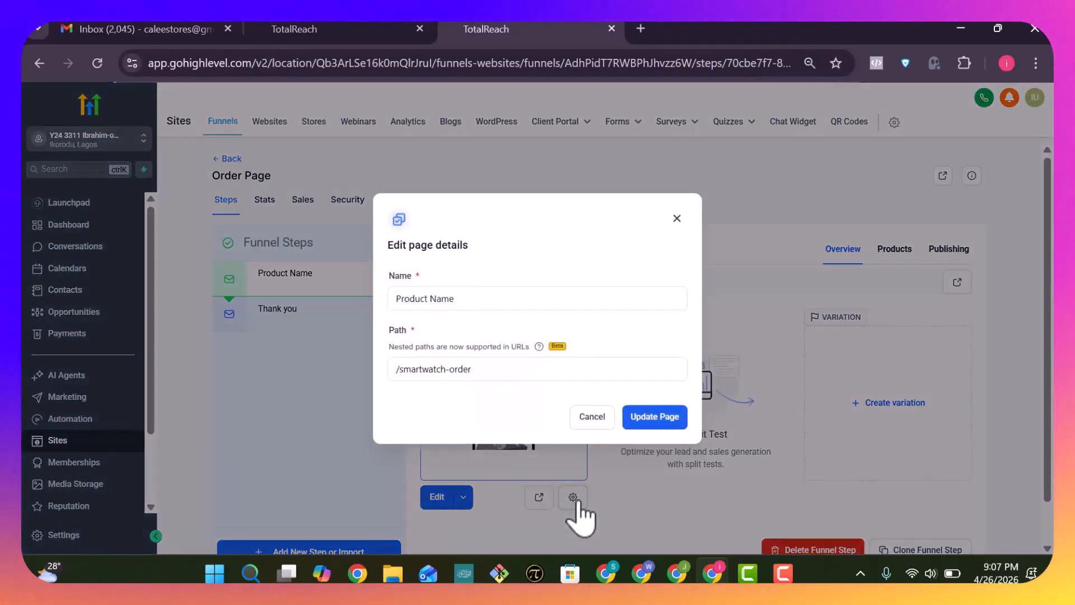
click(677, 212)
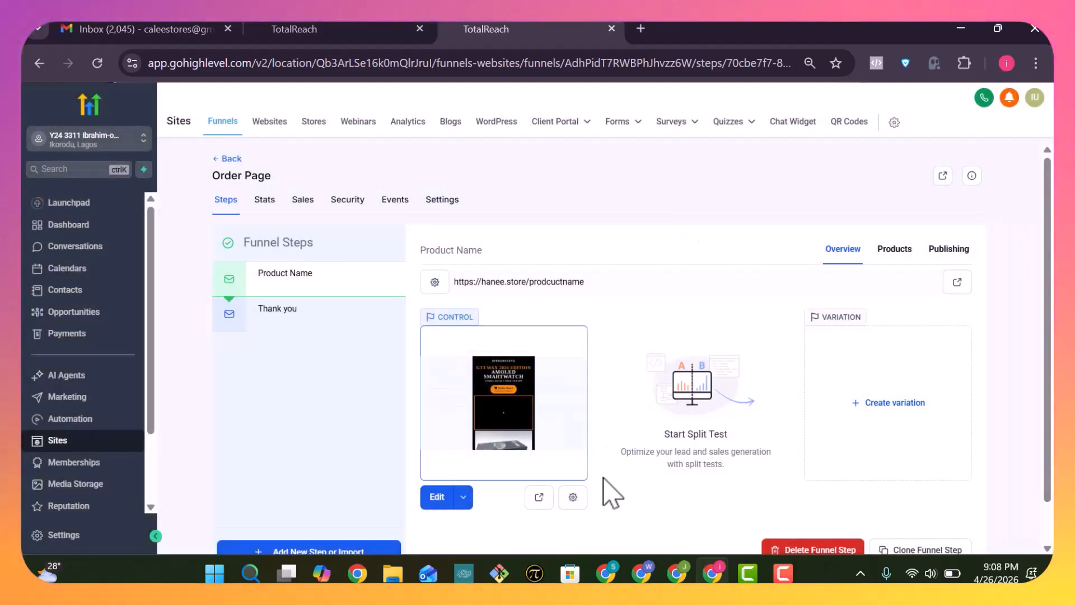
click(572, 499)
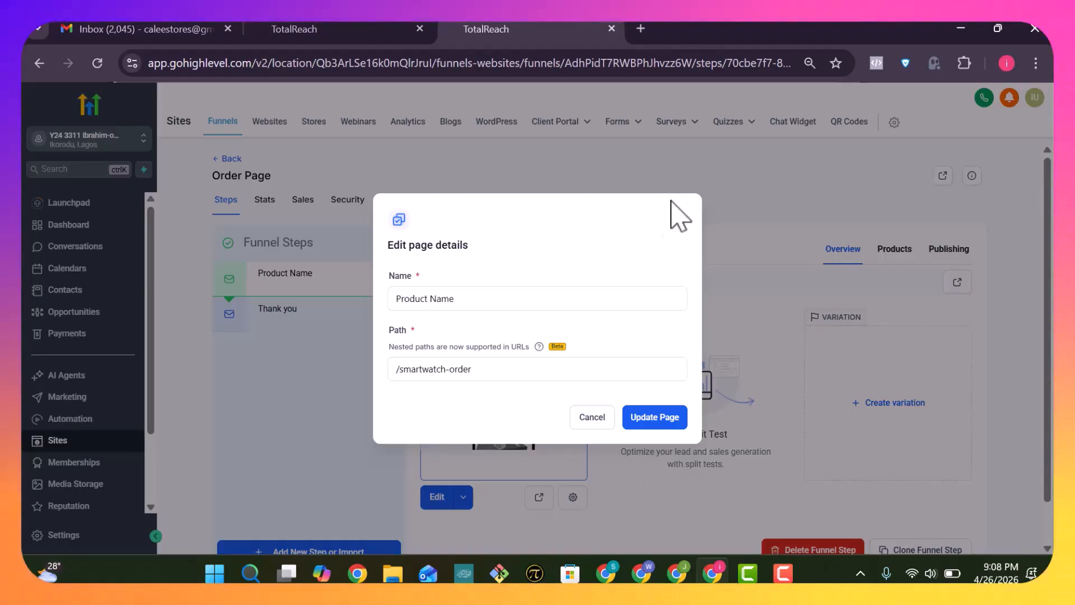
click(673, 213)
click(539, 498)
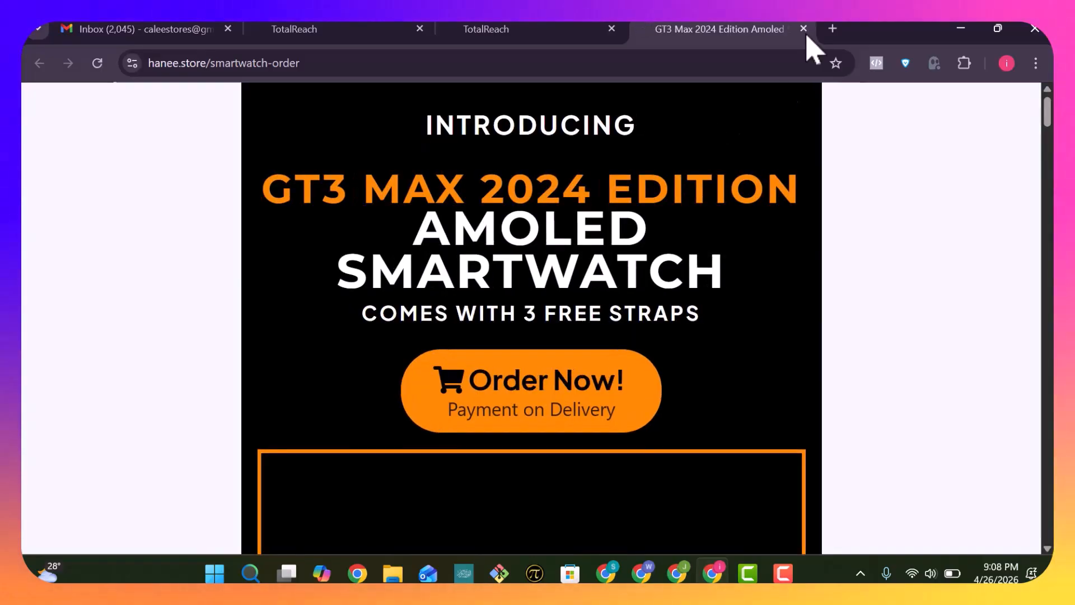
click(804, 28)
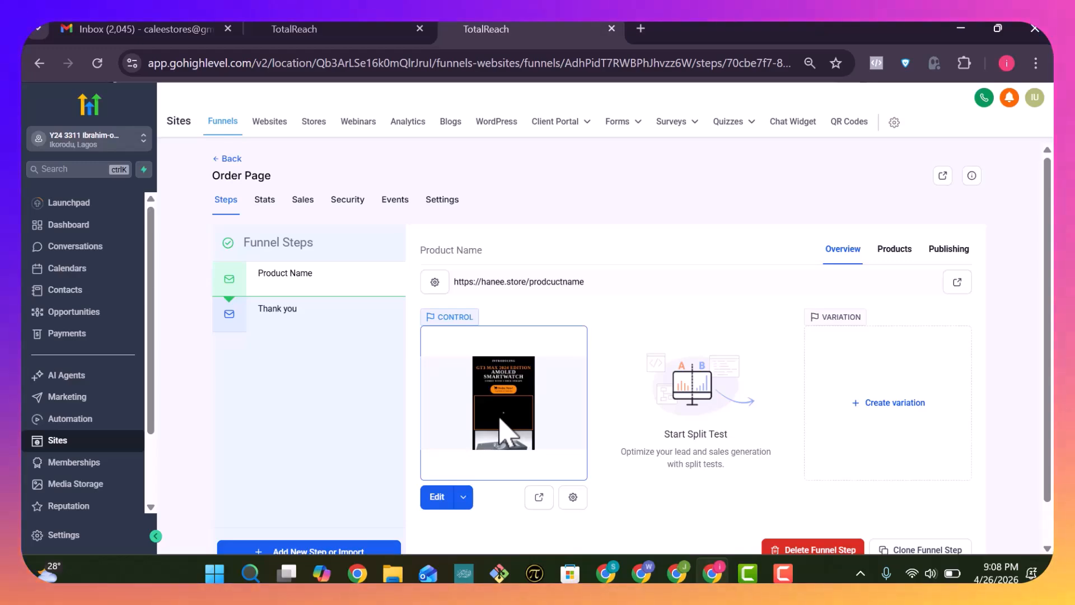
In the funnel's settings, keep hanee.store as the funnel domain.
click(453, 208)
scroll(546, 246, down, 1)
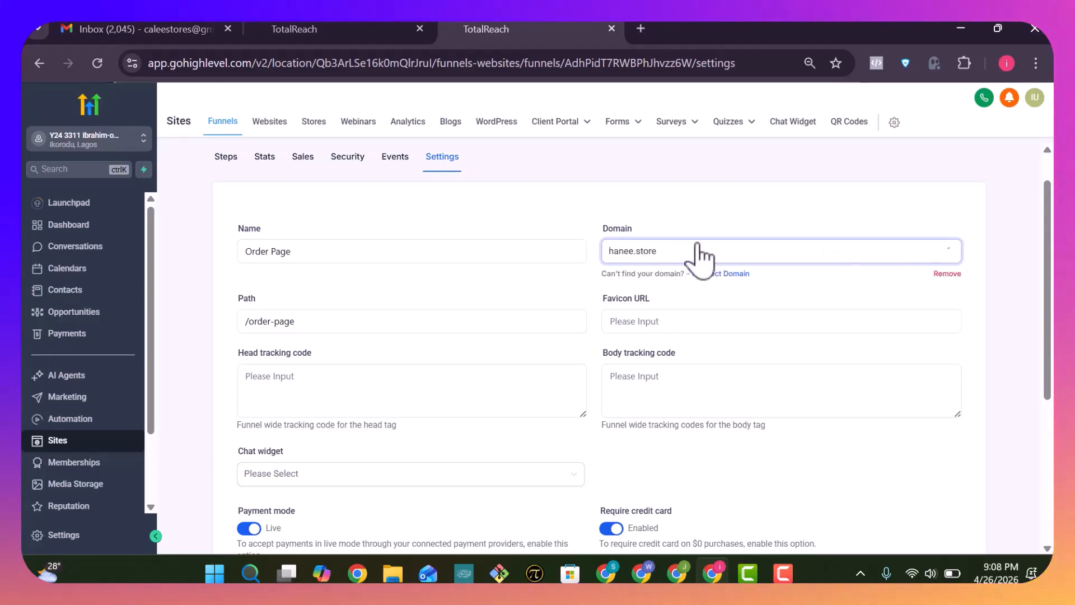
click(749, 259)
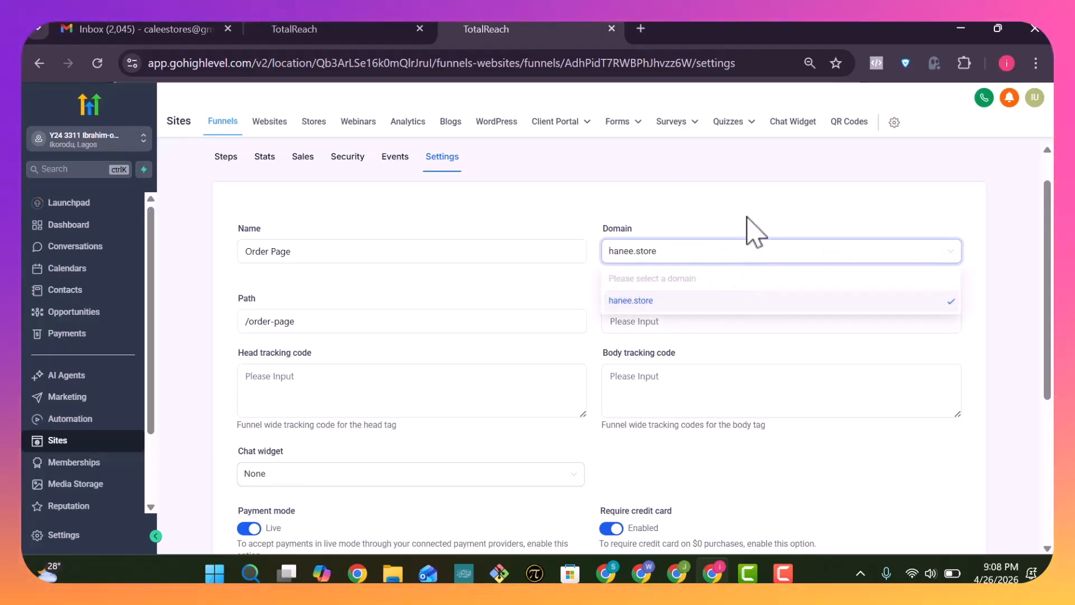
click(722, 301)
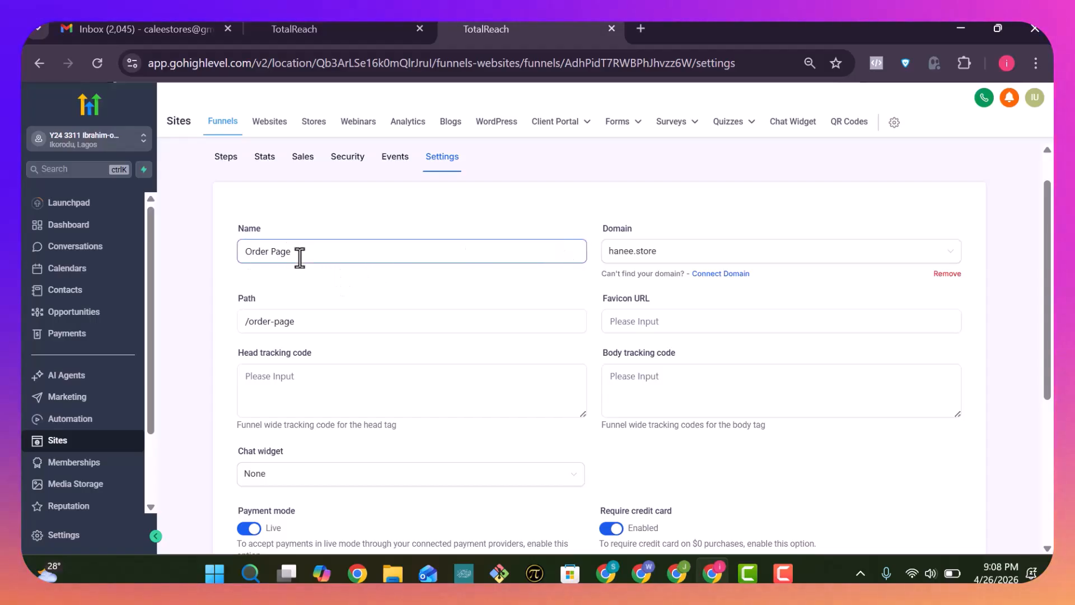
Rename the funnel to Product Name and change its path to /Product-page.
drag(299, 257, 222, 253)
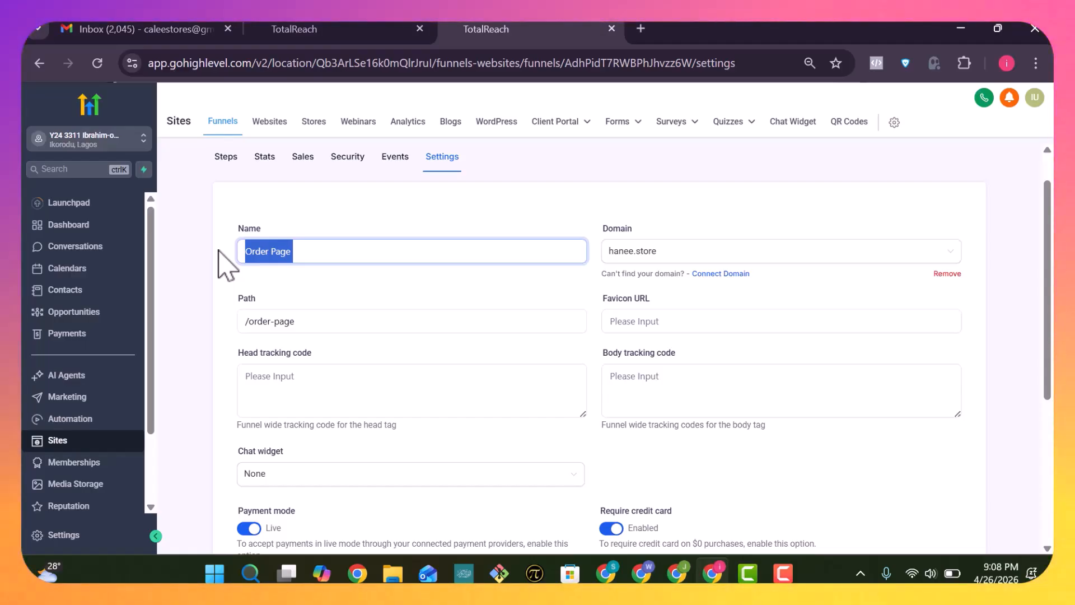
text(od)
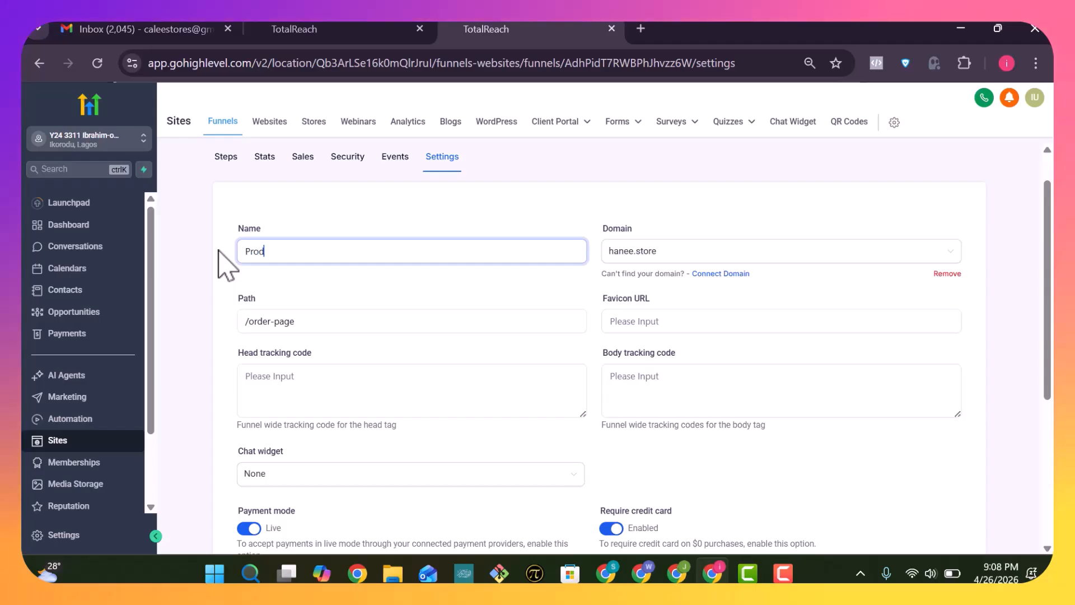
text(uct Name)
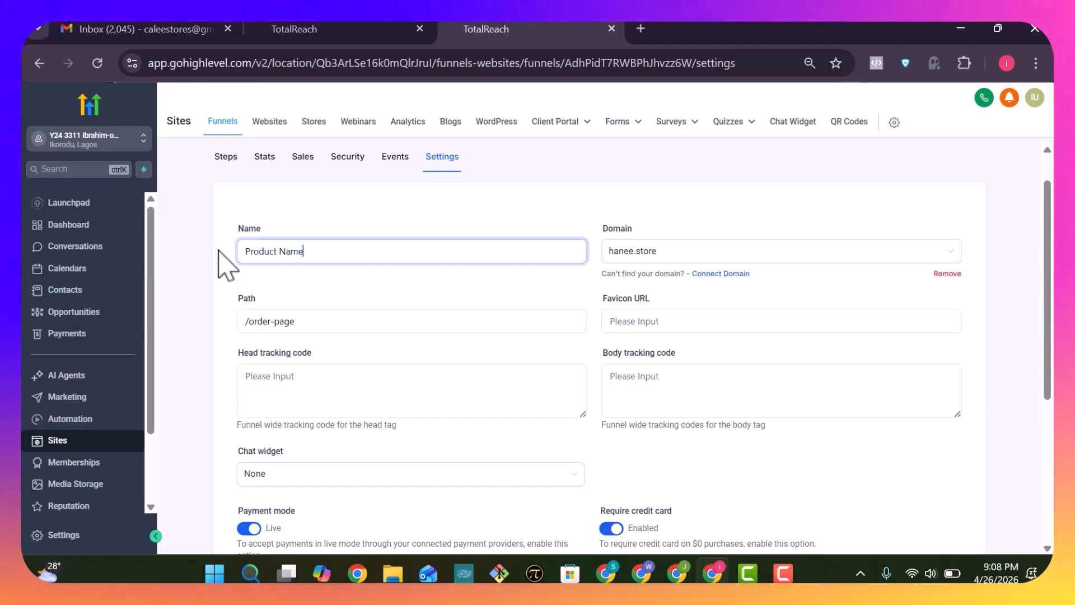
click(334, 327)
drag(314, 323, 245, 322)
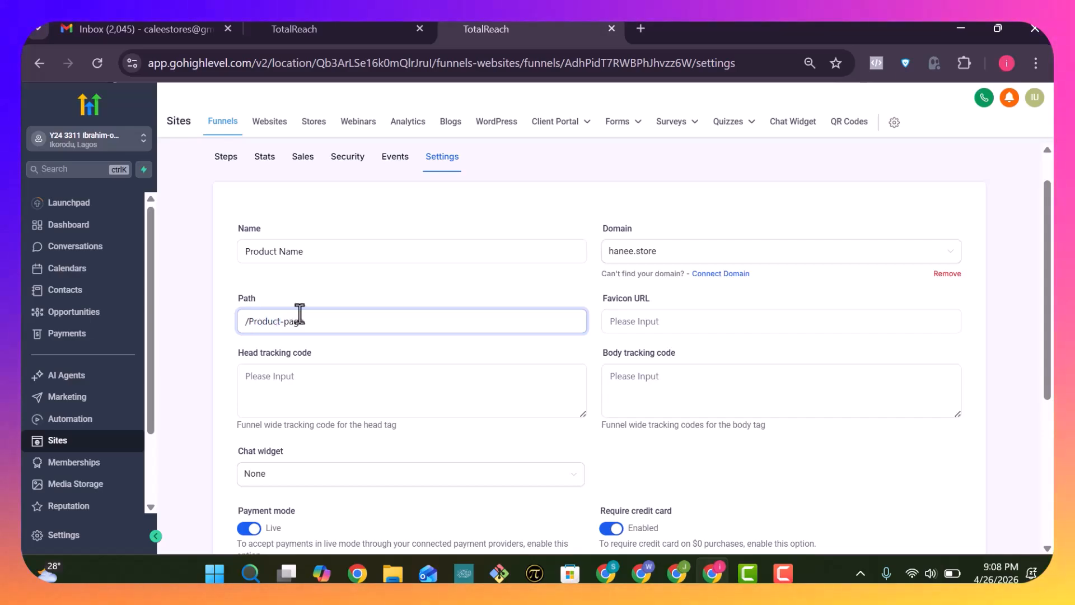
scroll(401, 373, down, 1)
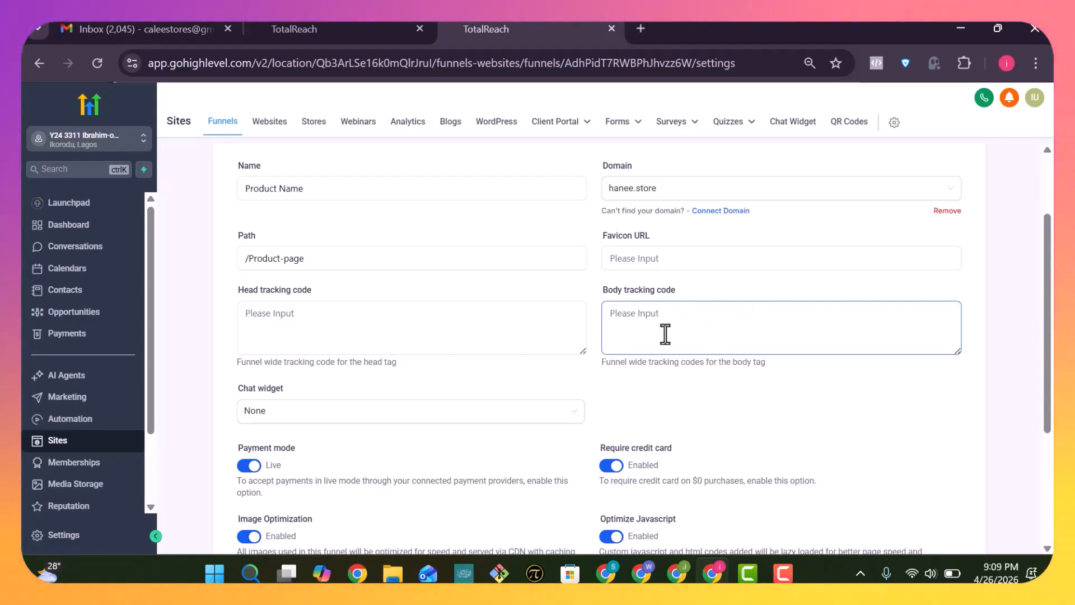
scroll(665, 336, down, 2)
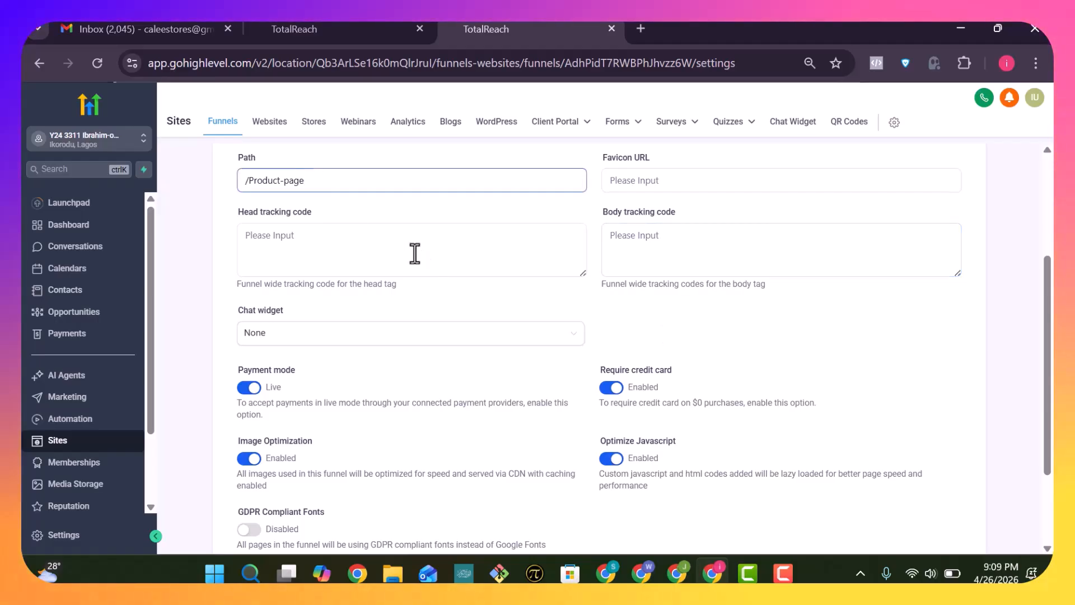
click(451, 269)
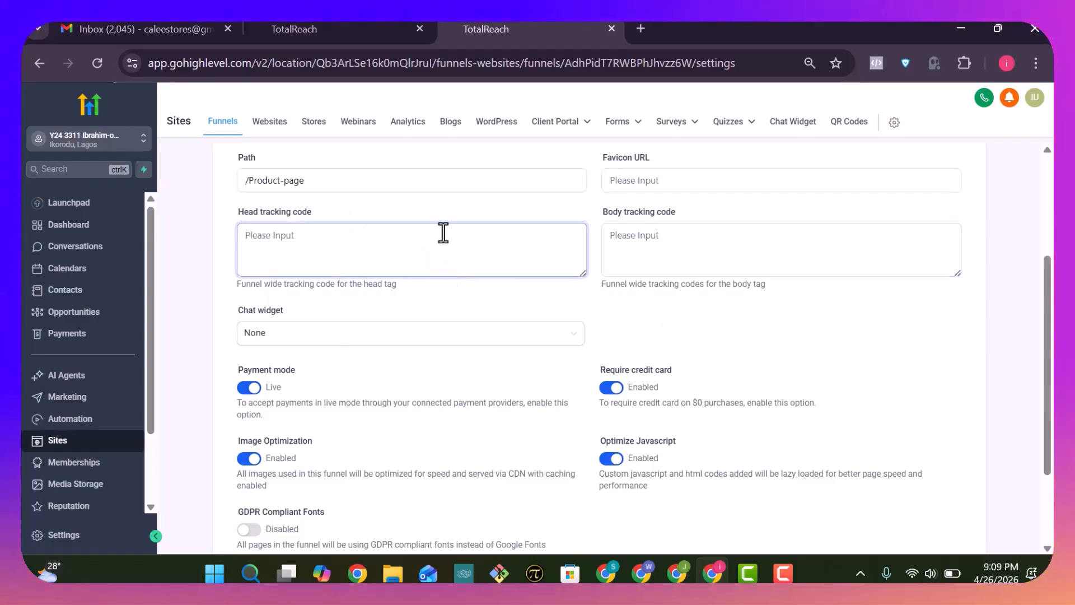
scroll(444, 233, up, 1)
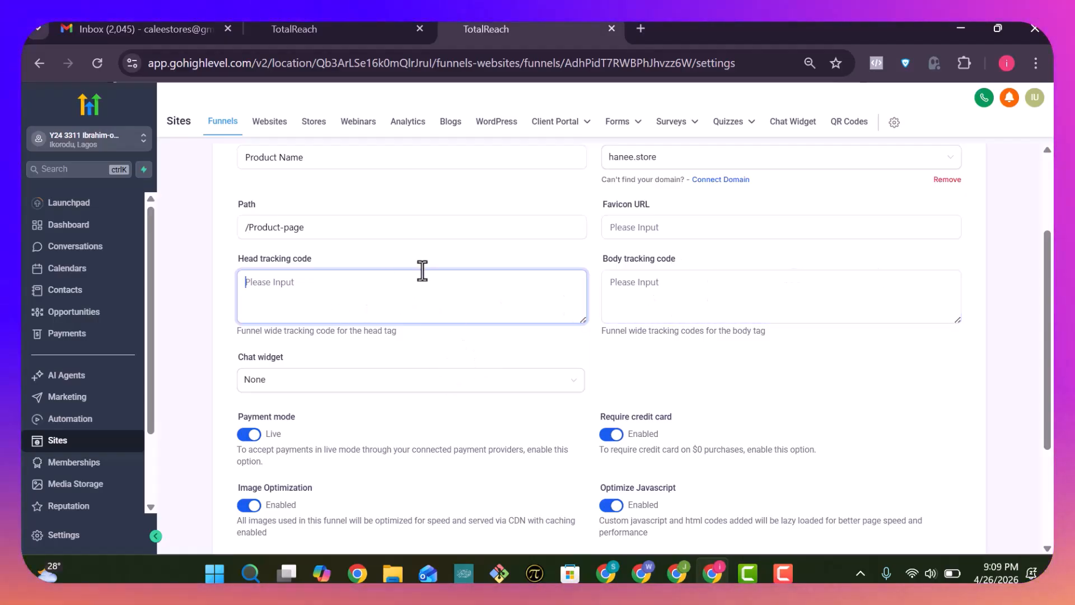
Enlarge the head tracking code box and save the funnel settings twice despite the update error.
mouse_move(583, 320)
mouse_down()
mouse_move(600, 459)
mouse_move(590, 324)
mouse_up()
scroll(590, 323, down, 4)
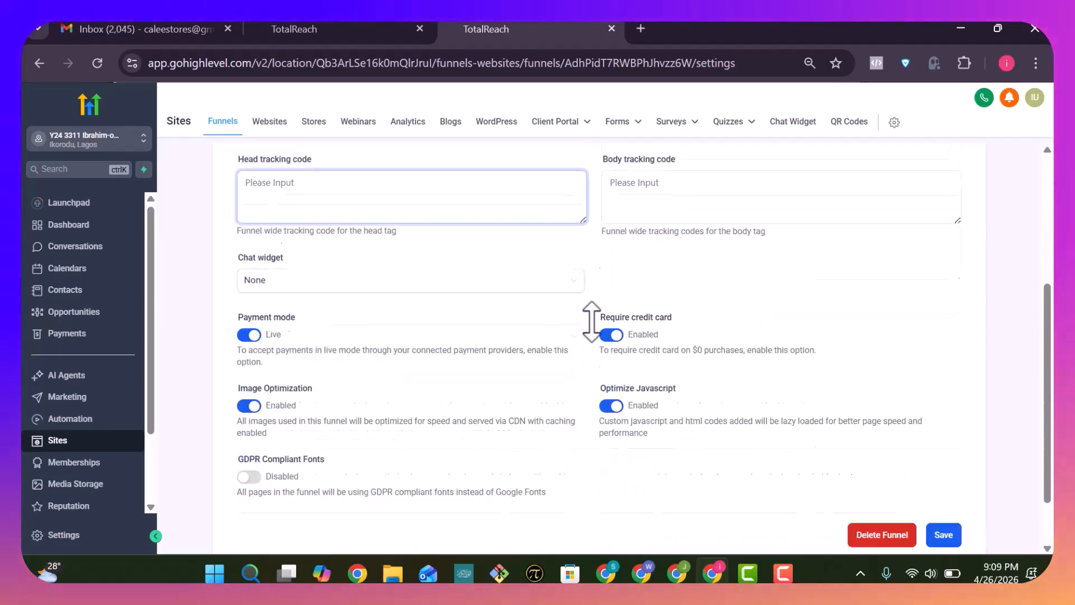
click(946, 469)
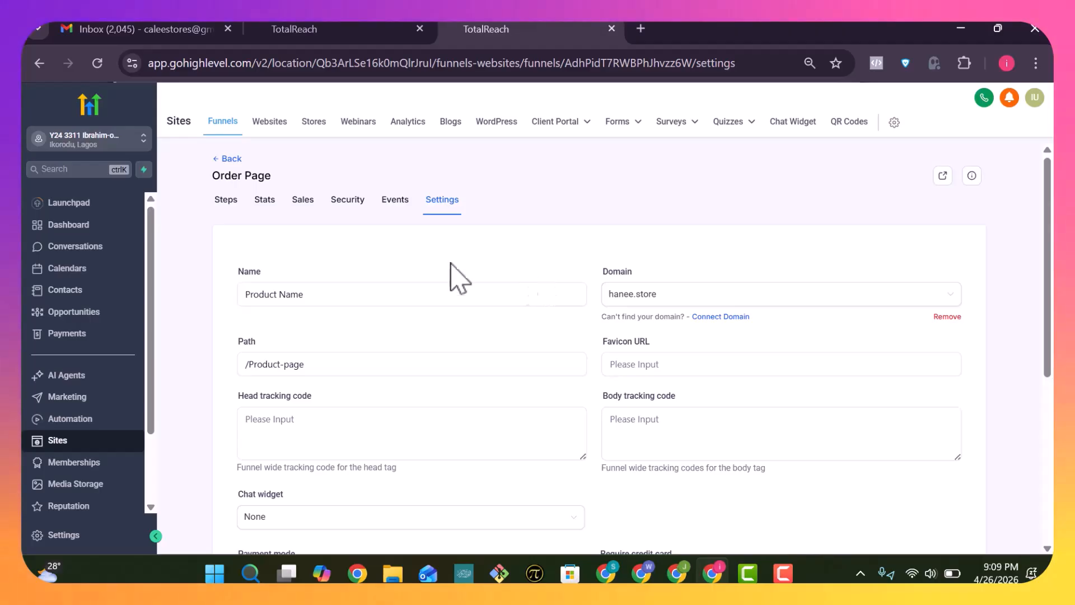
scroll(320, 257, down, 5)
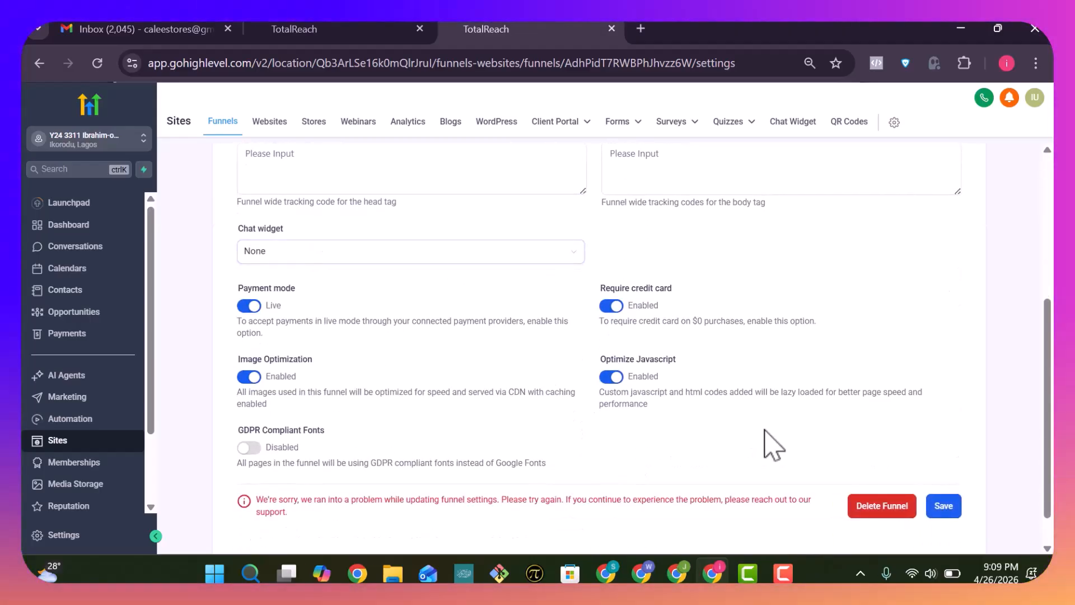
click(955, 515)
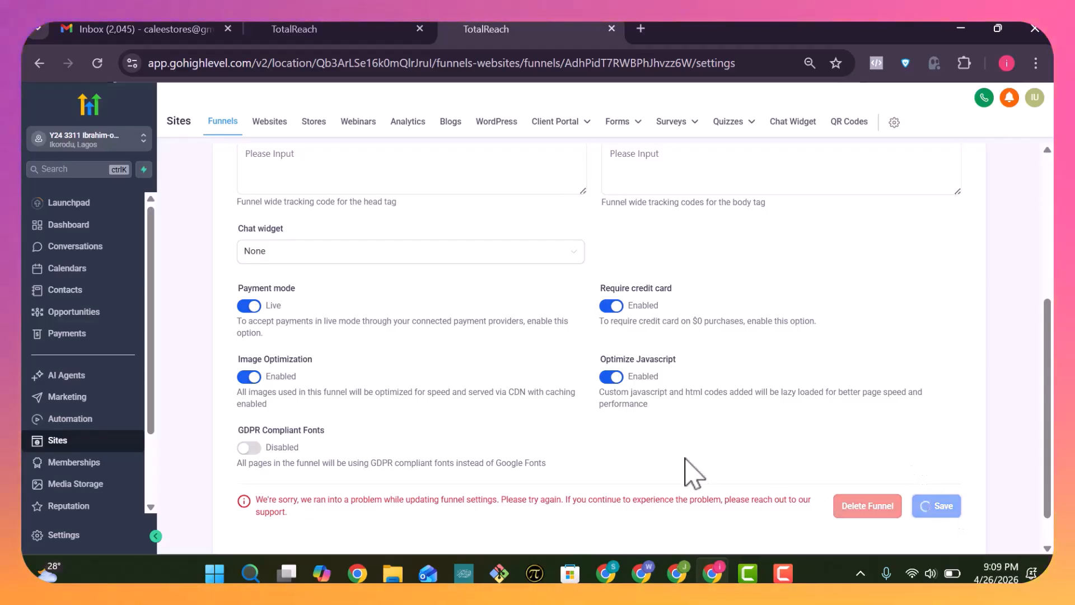
scroll(688, 470, up, 1)
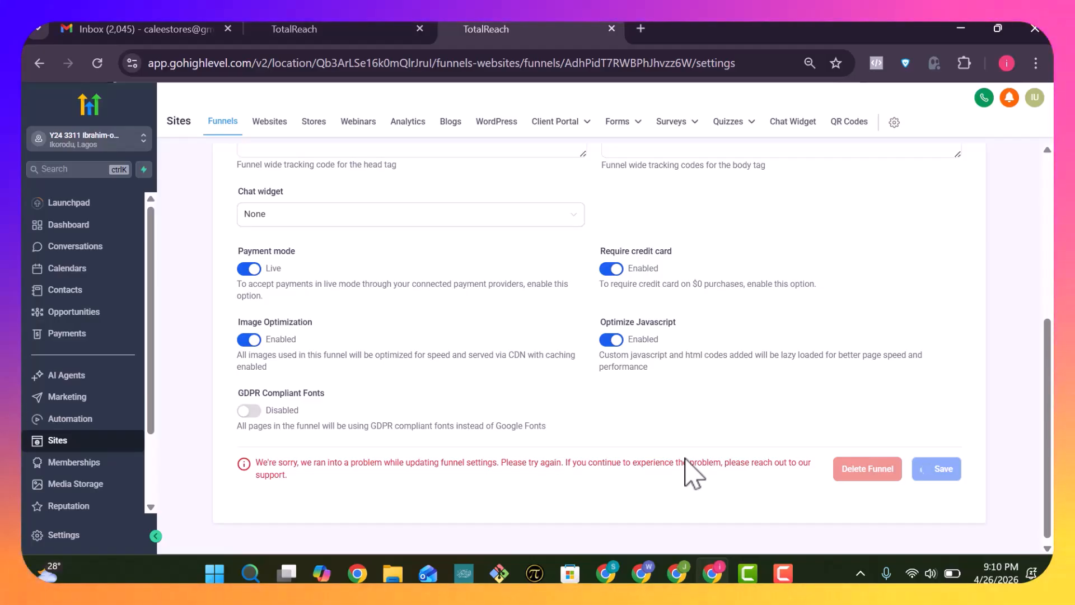
scroll(694, 474, up, 5)
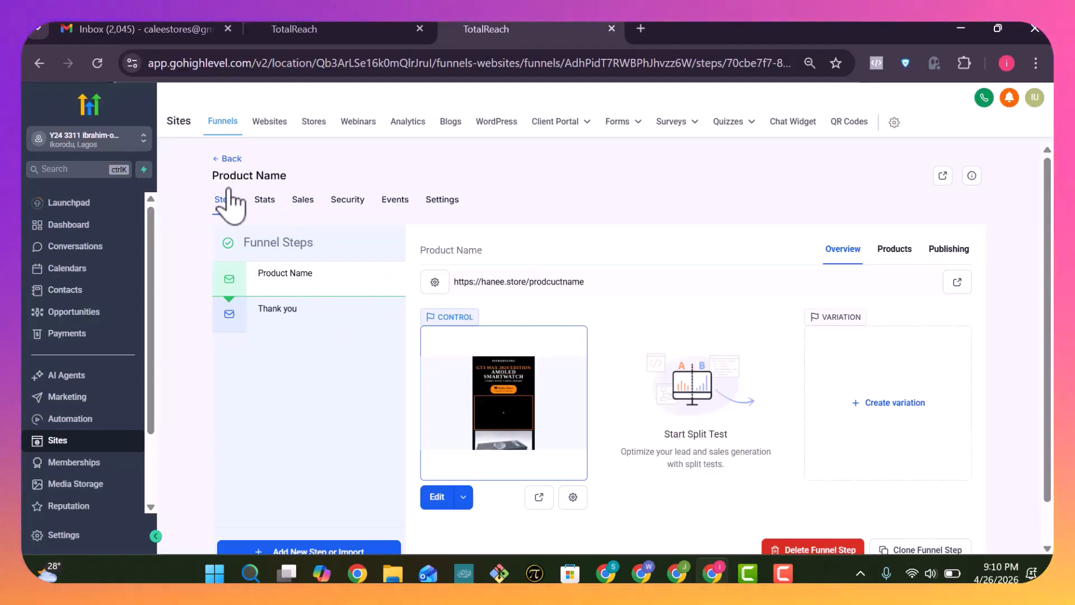
Return to the funnels list, open Product Name, and launch its live page at hanee.store/prodcuctname.
click(232, 159)
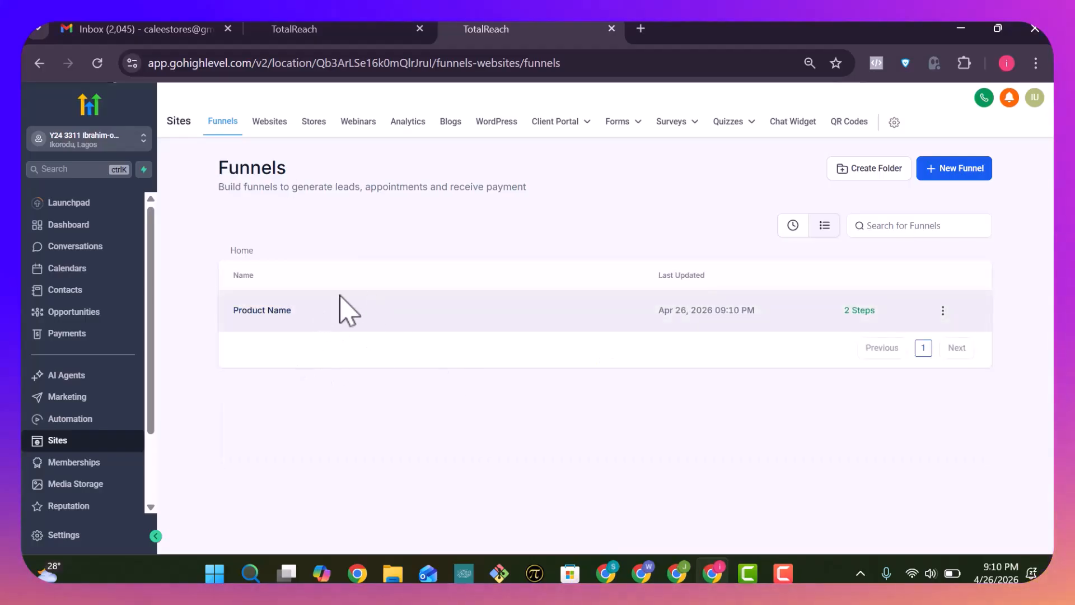
click(353, 31)
click(481, 29)
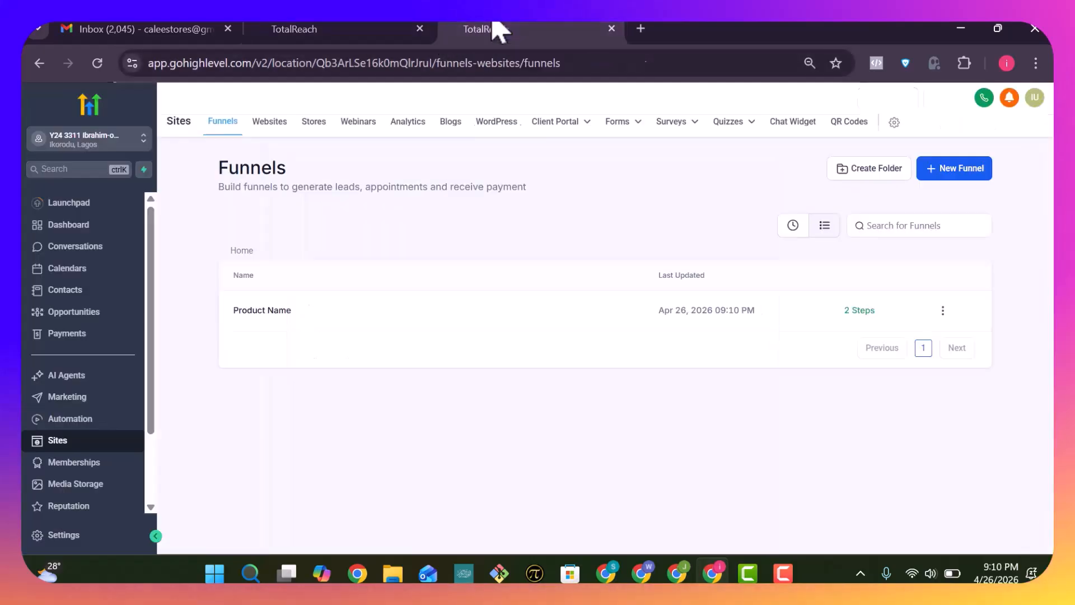
click(259, 311)
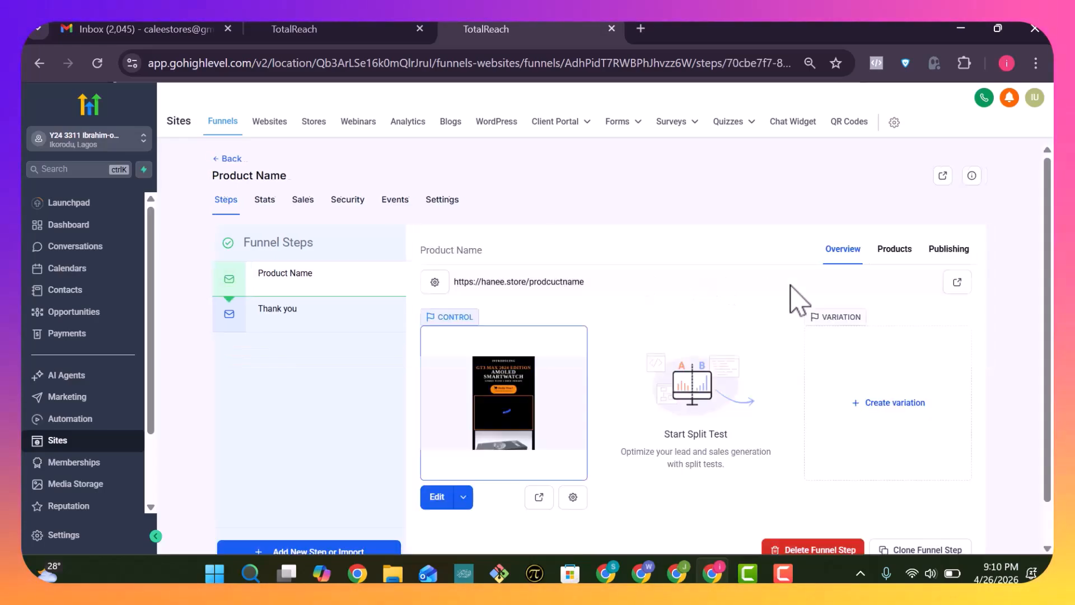
click(957, 283)
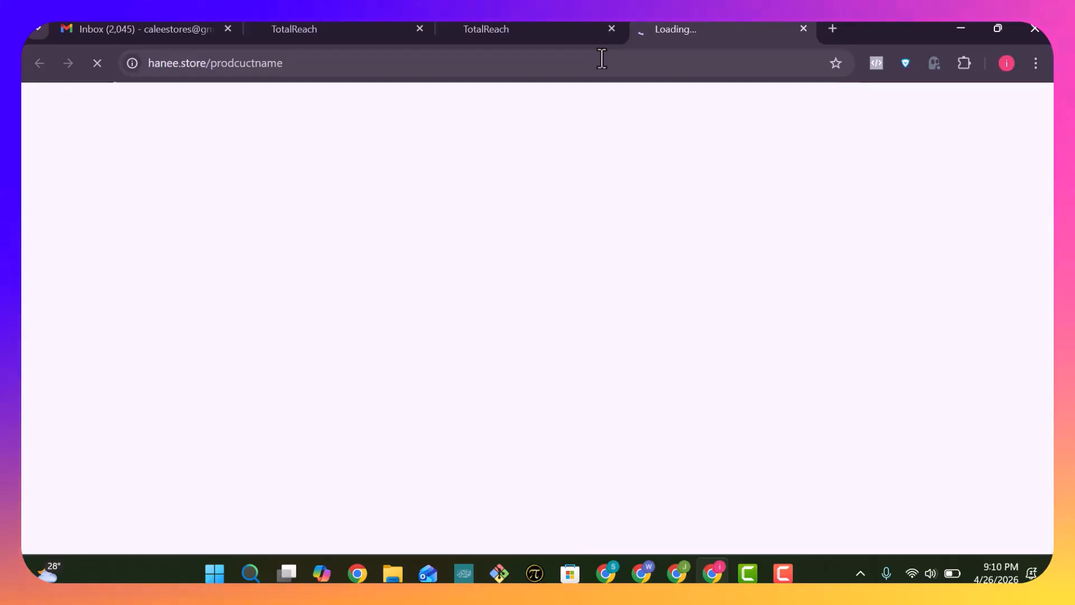
Exit the Form 0 builder, discarding its unsaved changes, to reach the All Forms list.
click(278, 29)
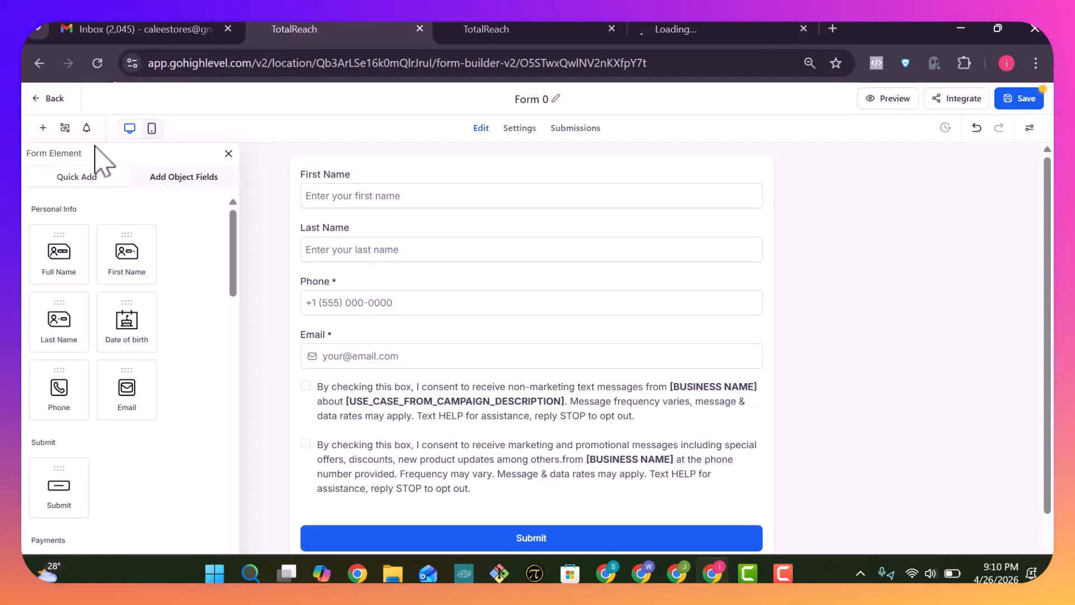
click(49, 100)
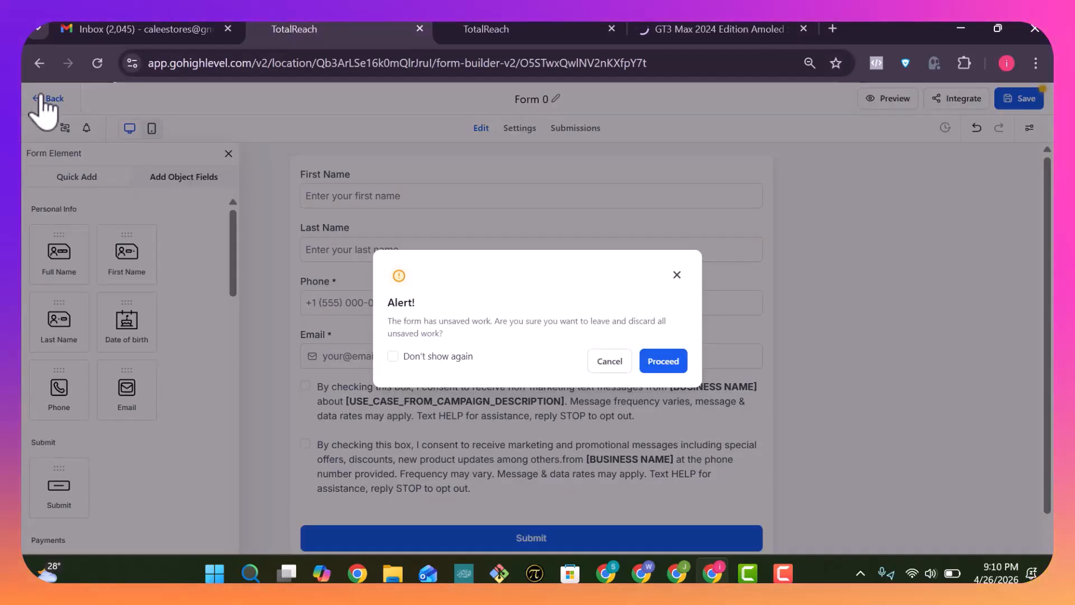
click(610, 362)
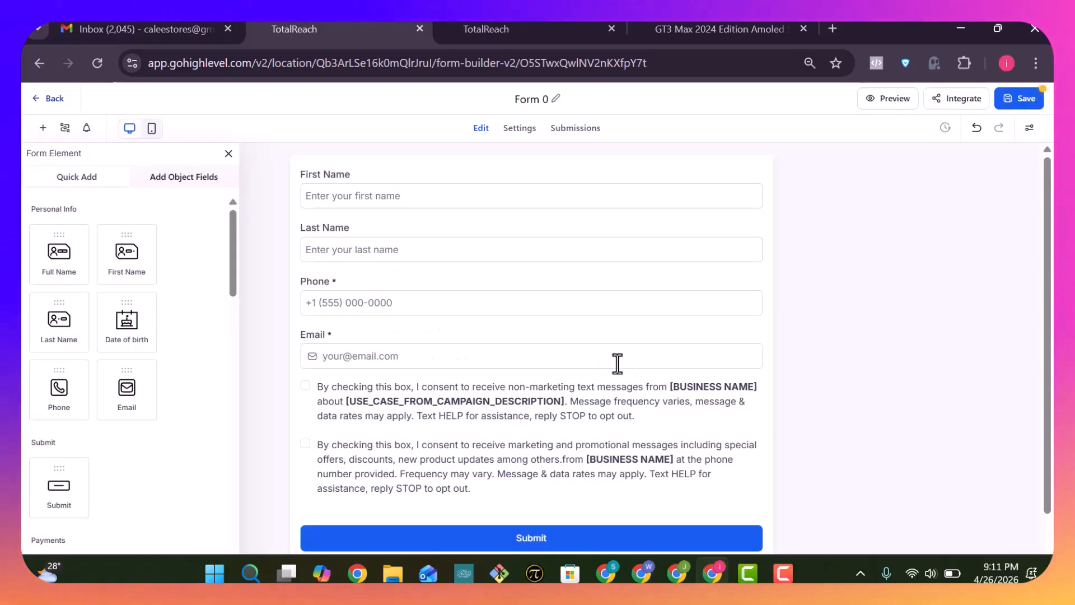
click(42, 97)
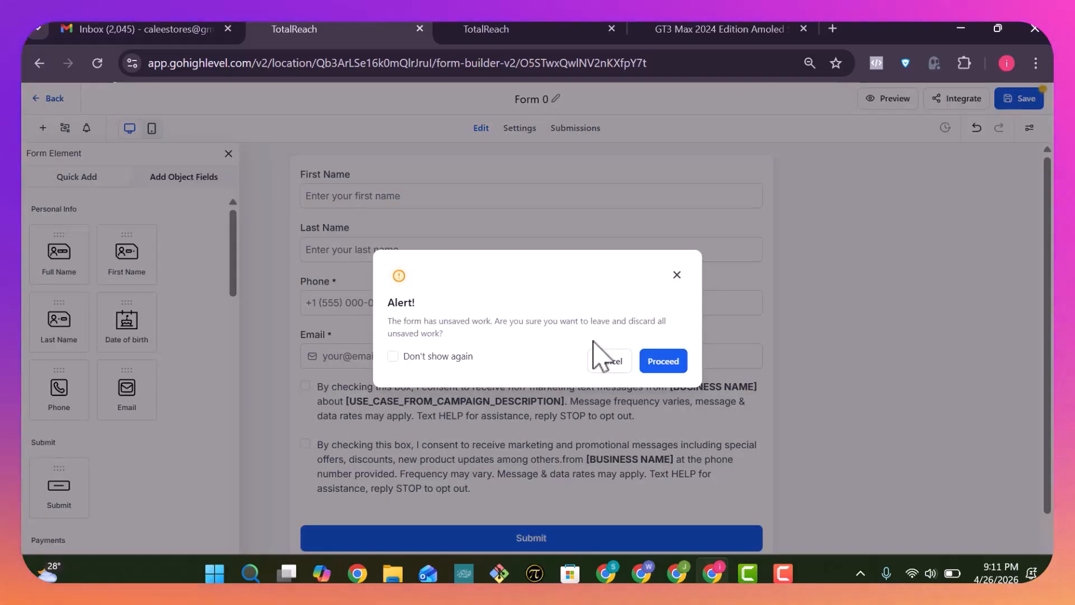
click(676, 371)
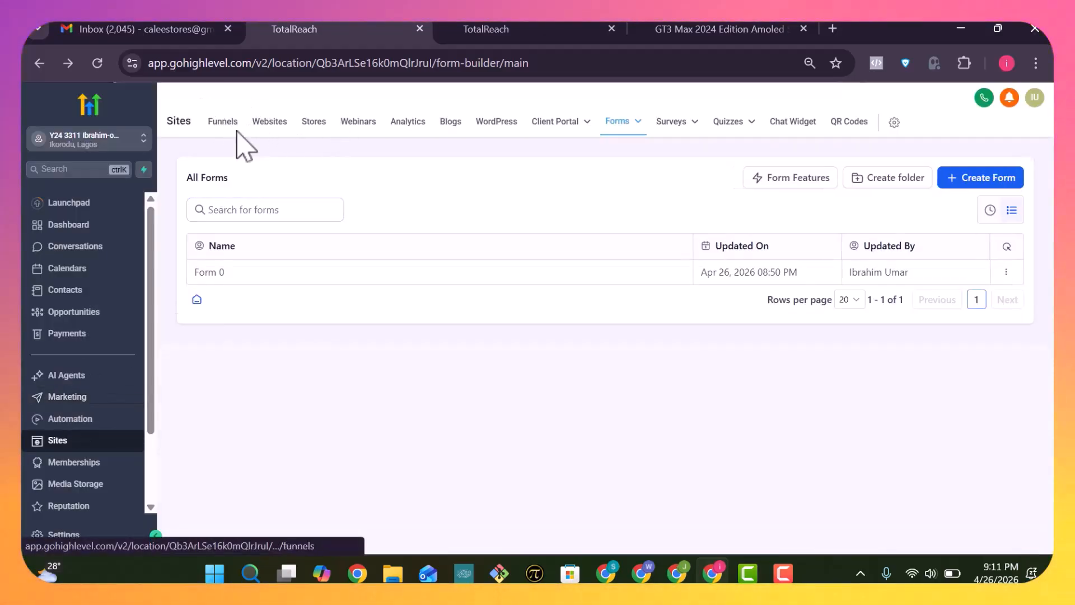
Delete Form 0 from the forms list and reload the forms page.
mouse_move(635, 126)
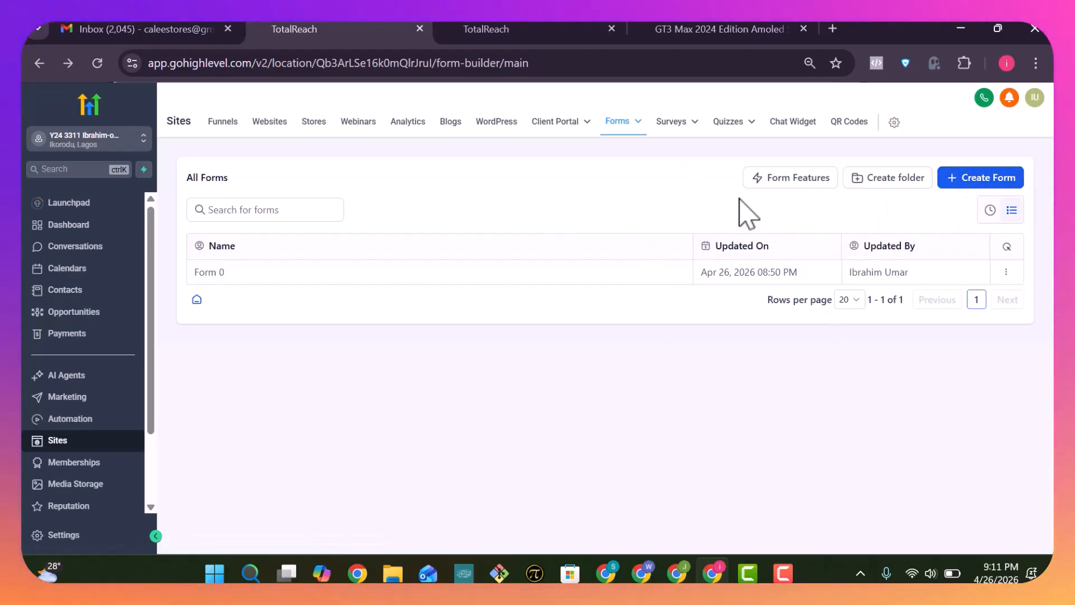
click(1007, 273)
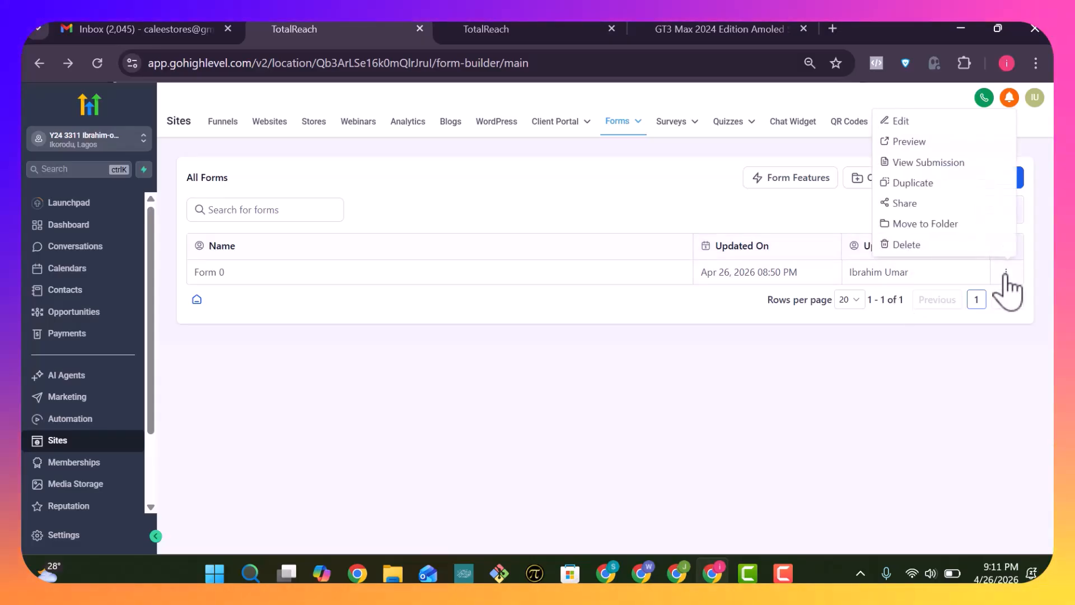
click(907, 245)
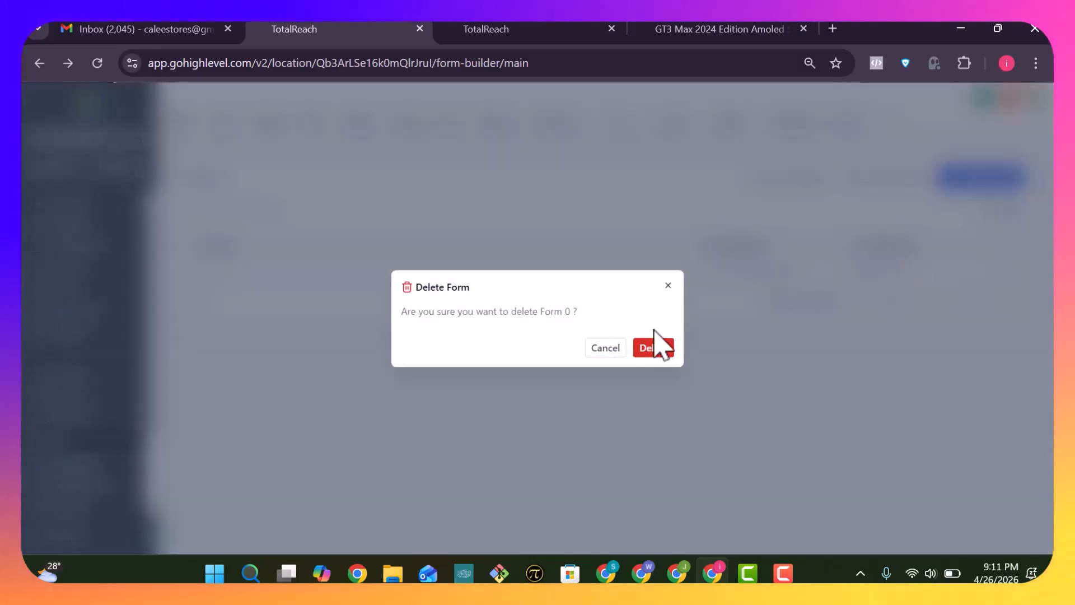
click(657, 348)
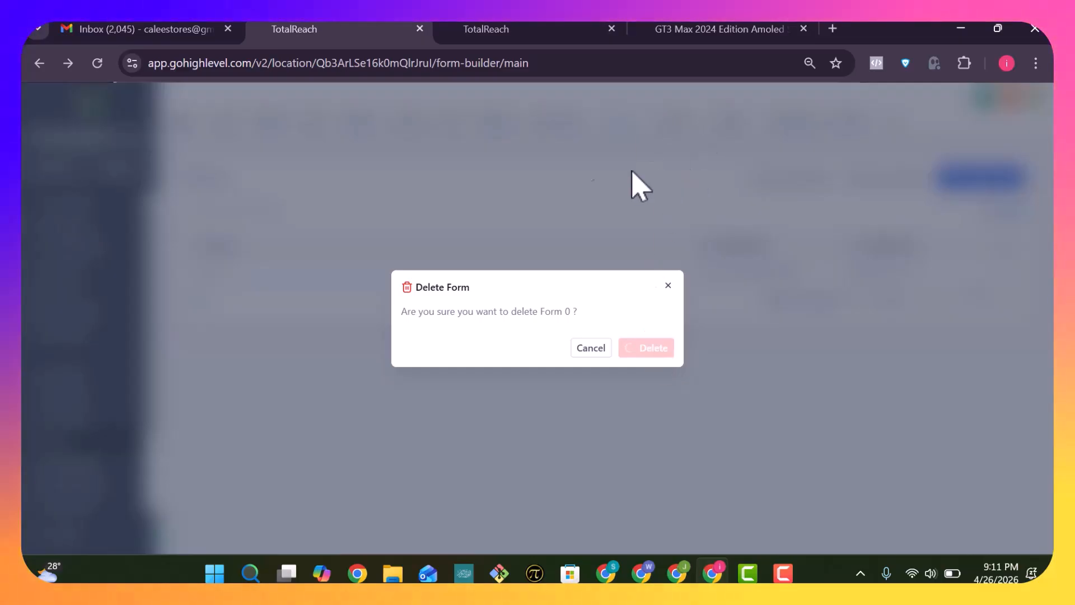
key(ctrl+r)
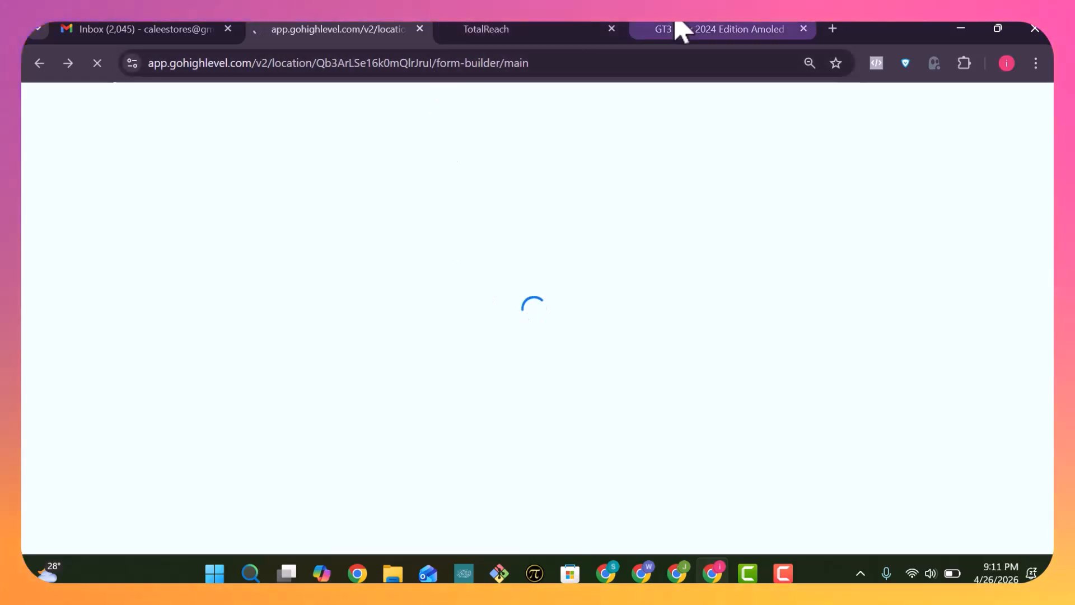
click(679, 28)
Follow the Order Now and Don't Worry buttons to the 'Unable to find form' section, then close the tab.
scroll(528, 408, down, 7)
scroll(552, 233, up, 3)
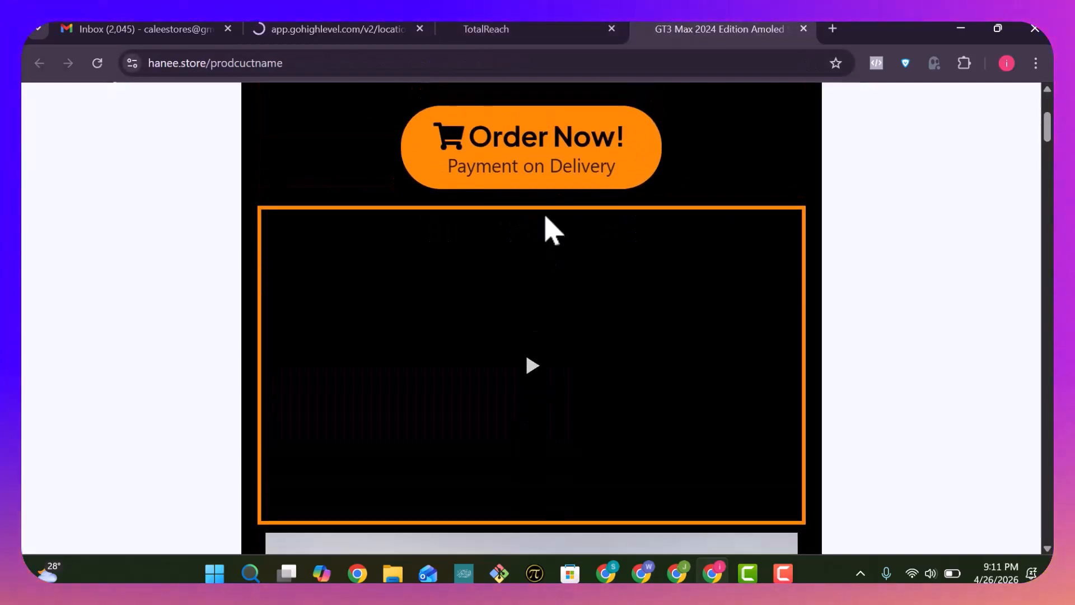
click(603, 144)
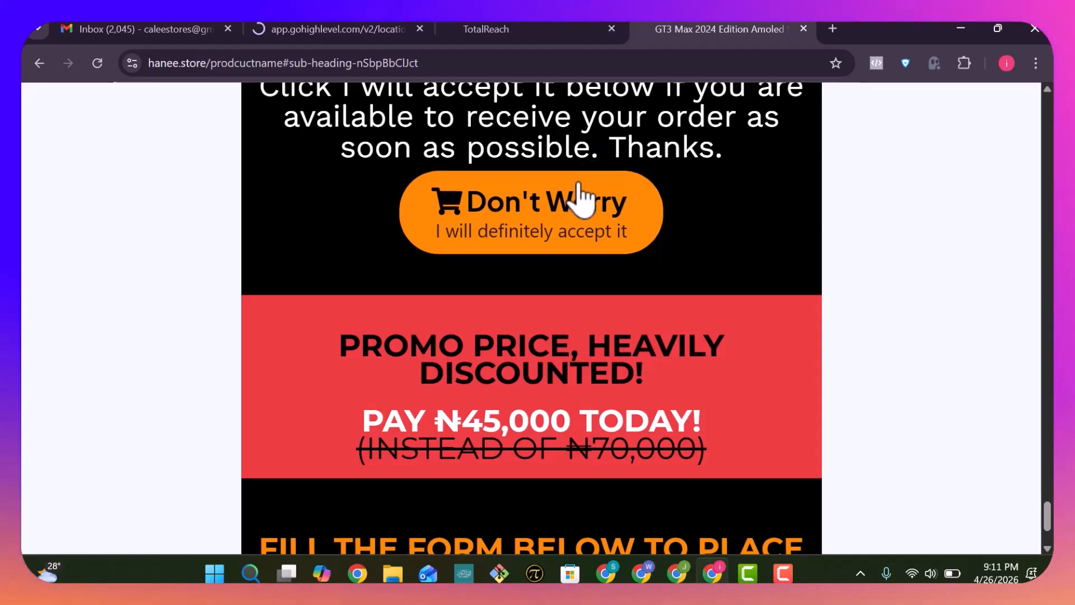
click(579, 186)
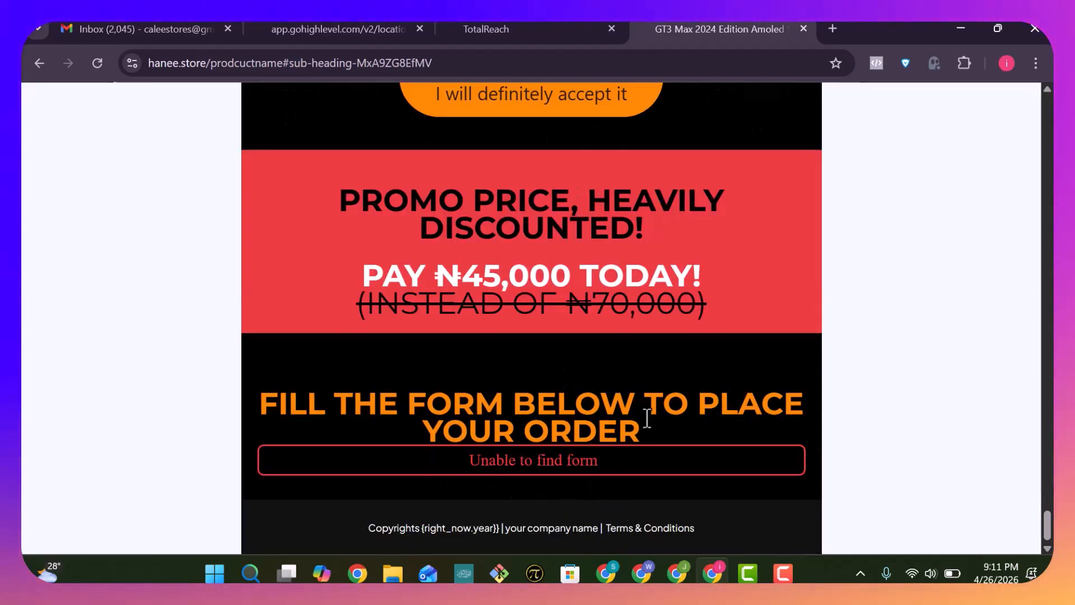
click(804, 29)
click(307, 31)
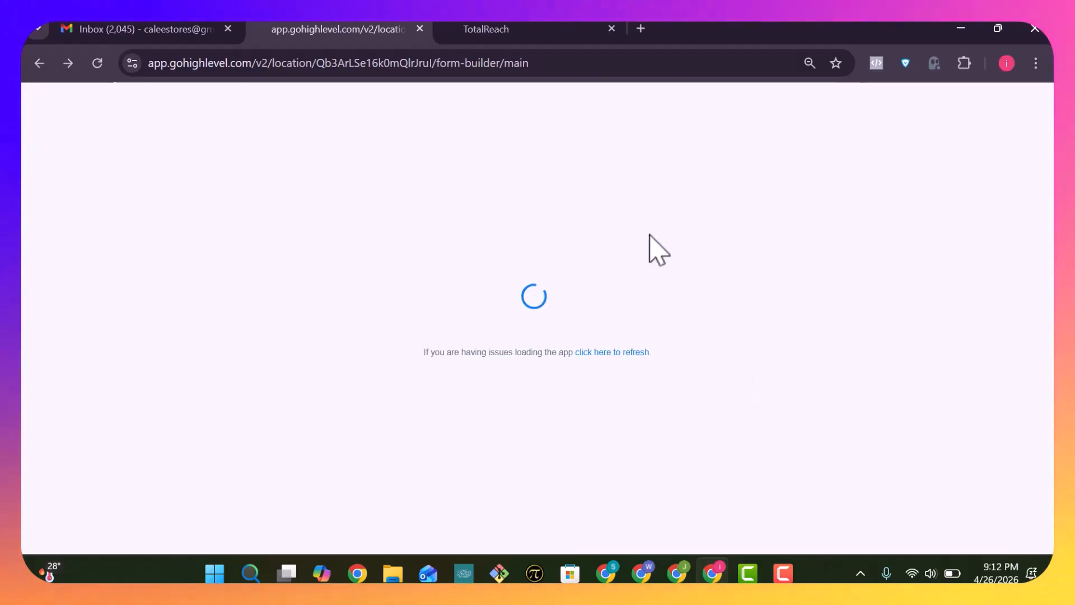
From the funnel Steps tab, open the Product Name page in the editor in a new tab.
click(506, 31)
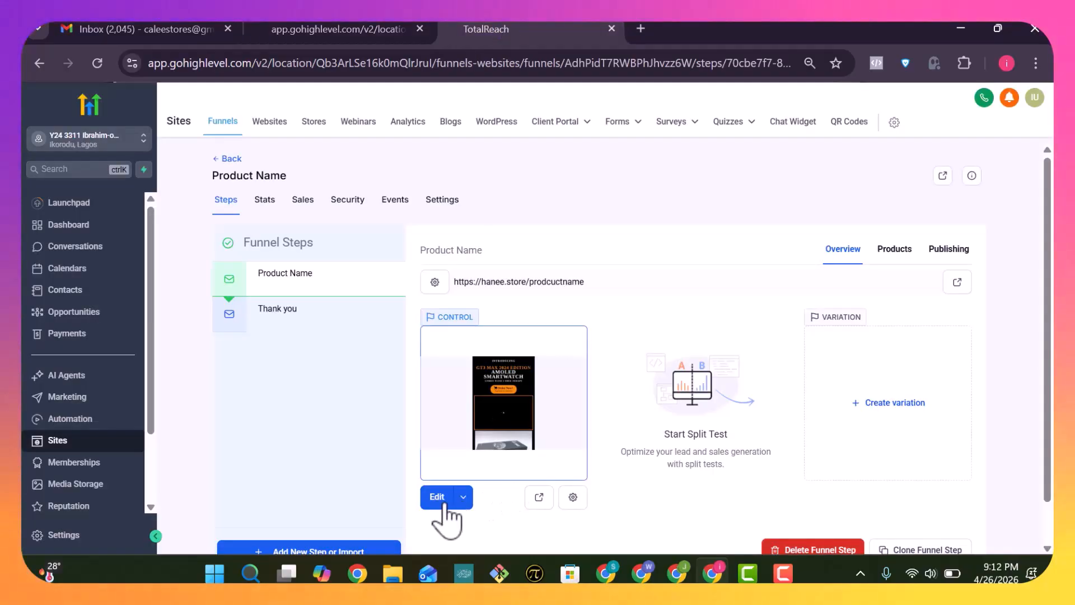
click(463, 498)
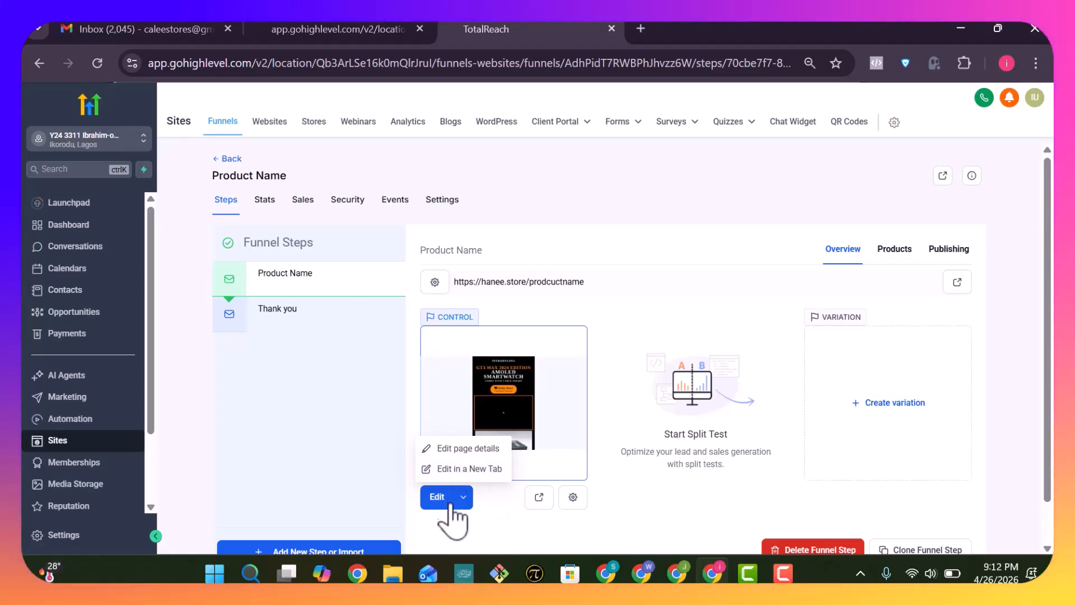
click(459, 470)
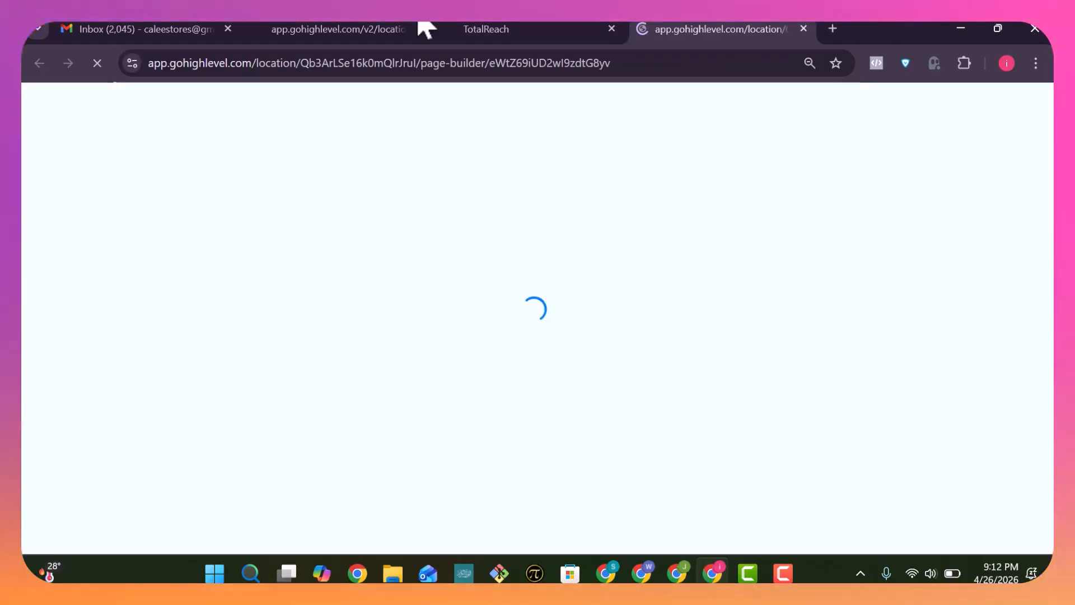
click(307, 28)
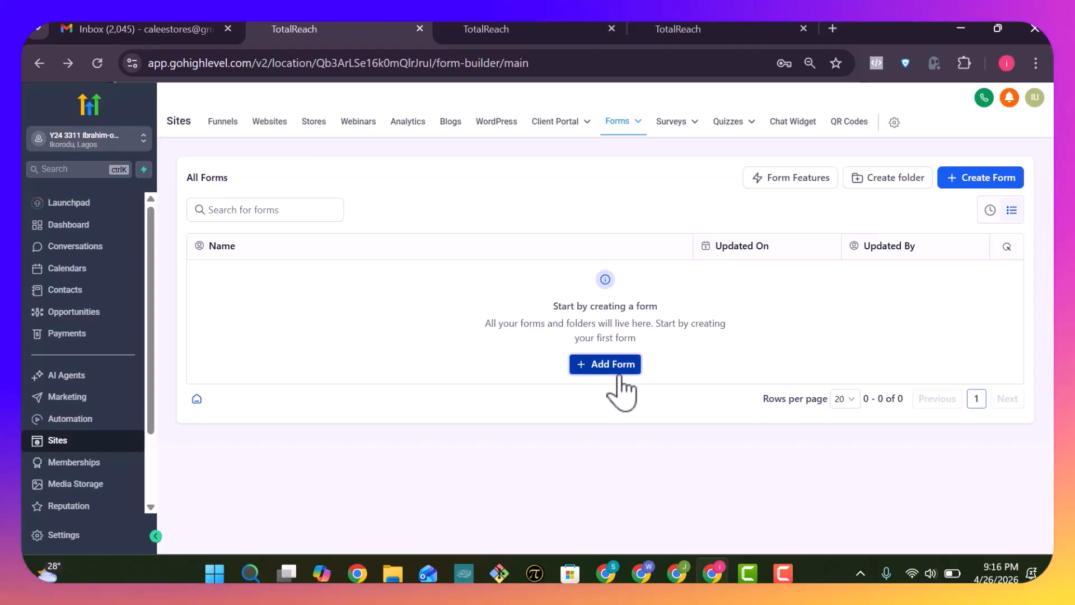
Add a new form, Form 1, collapse the Form Element panels, and reload its builder.
click(621, 392)
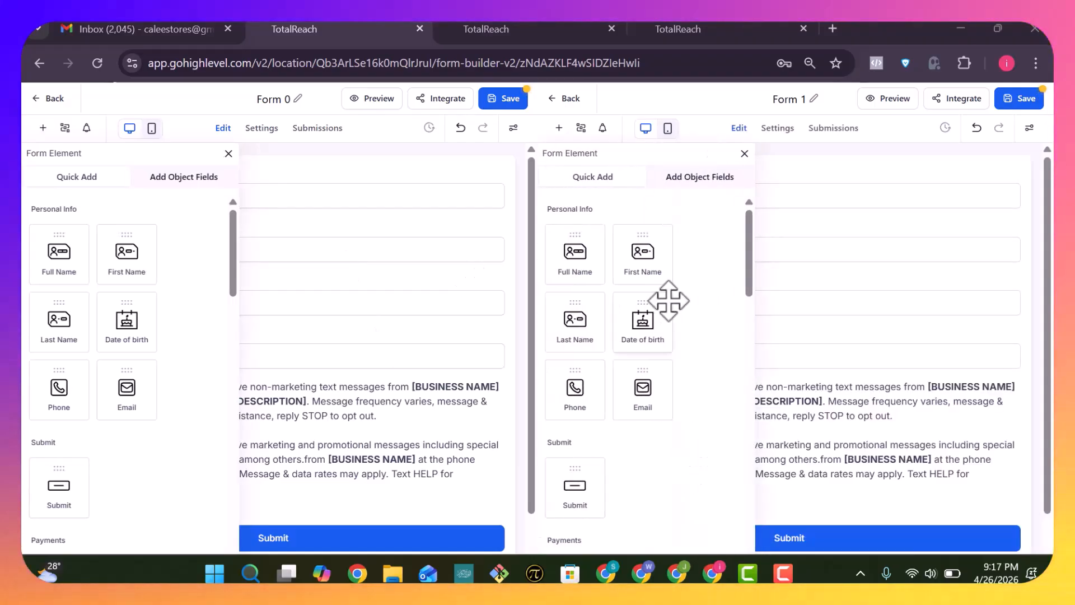
click(745, 153)
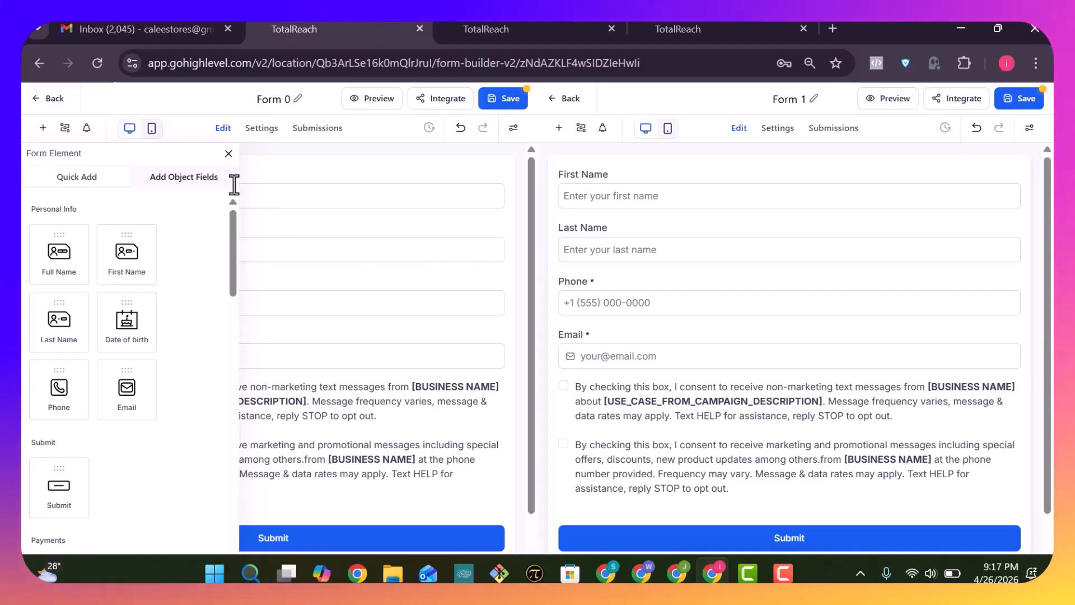
click(229, 154)
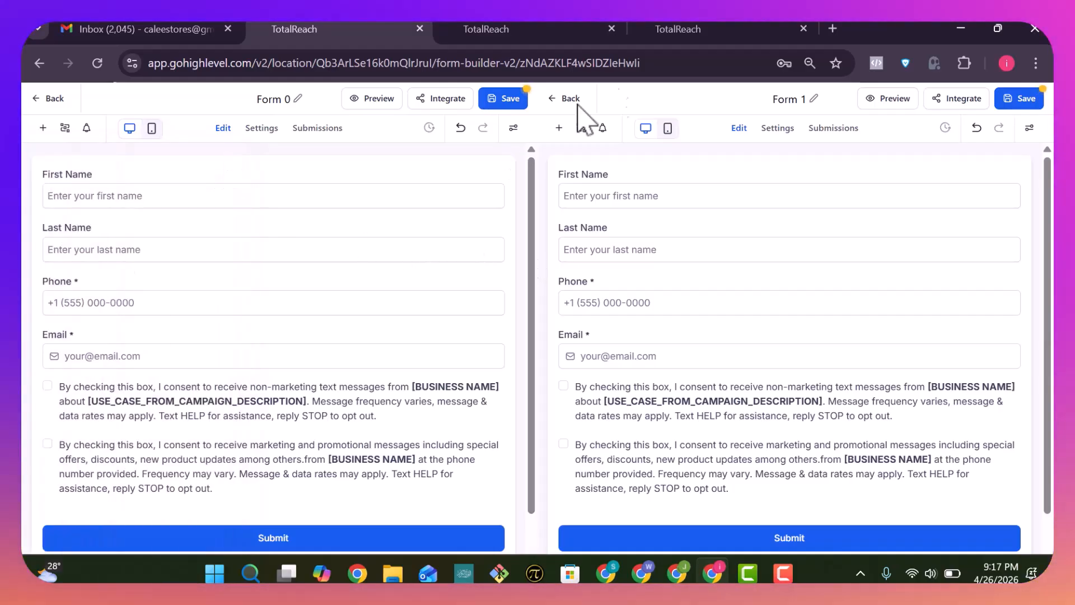
click(103, 61)
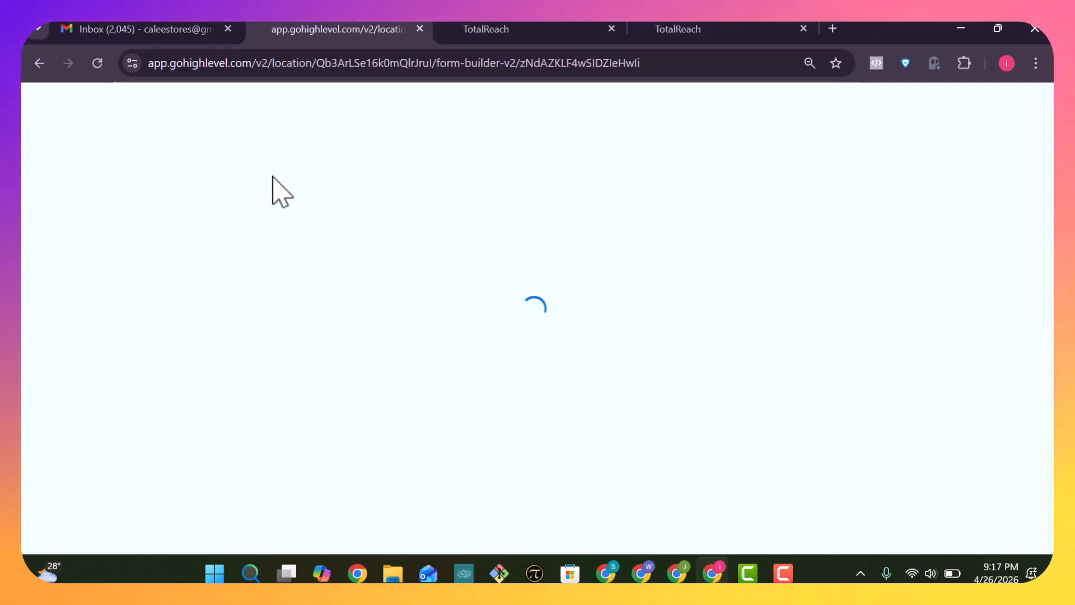
click(485, 28)
click(381, 25)
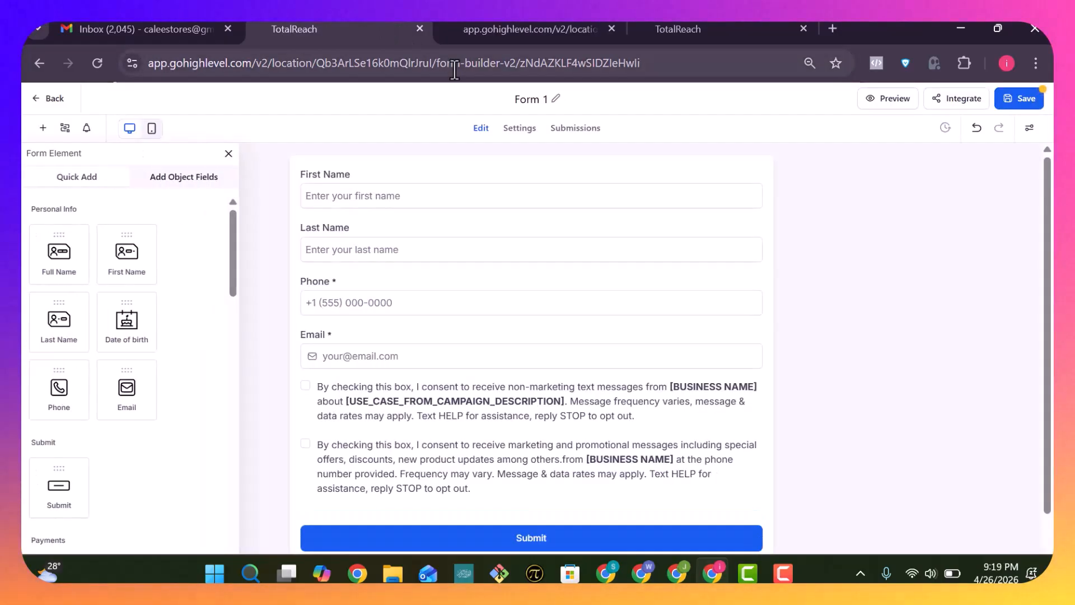
Rename the form title from Form 1 to Product Form 1.
triple_click(553, 99)
click(533, 101)
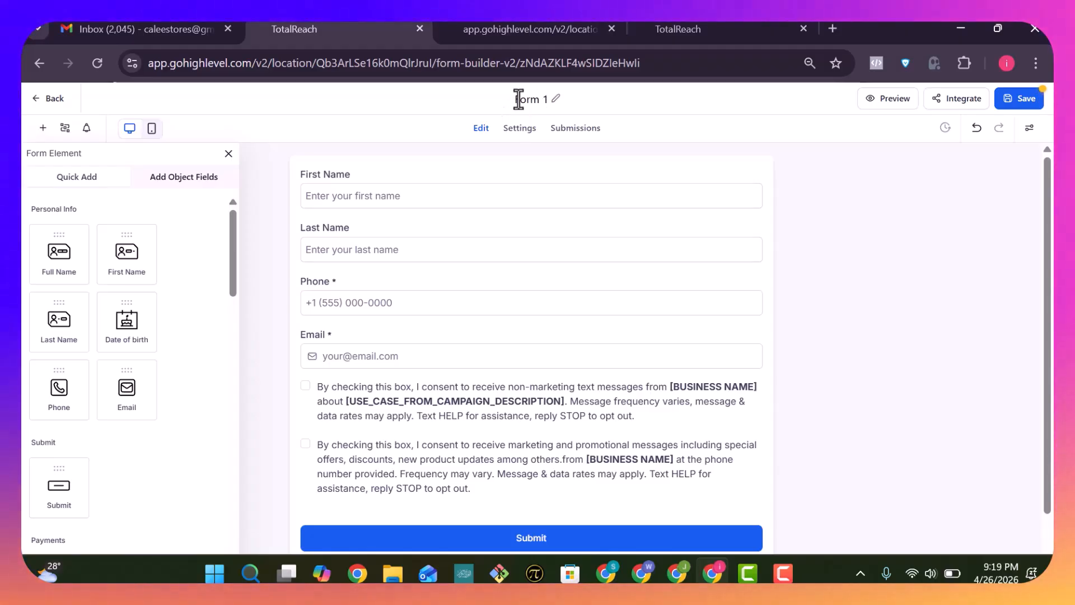
click(518, 99)
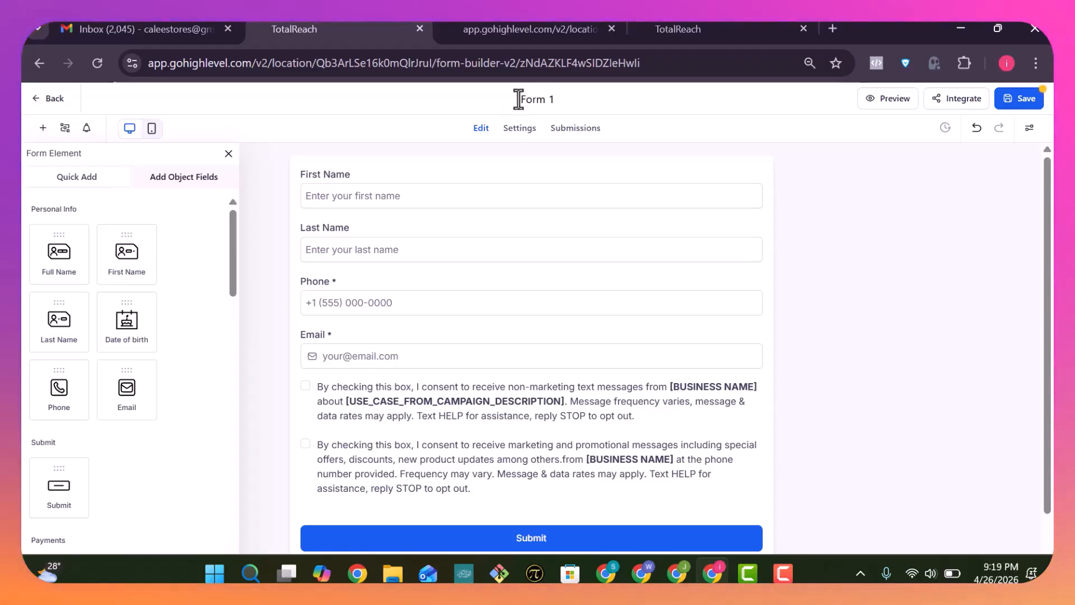
text(Product)
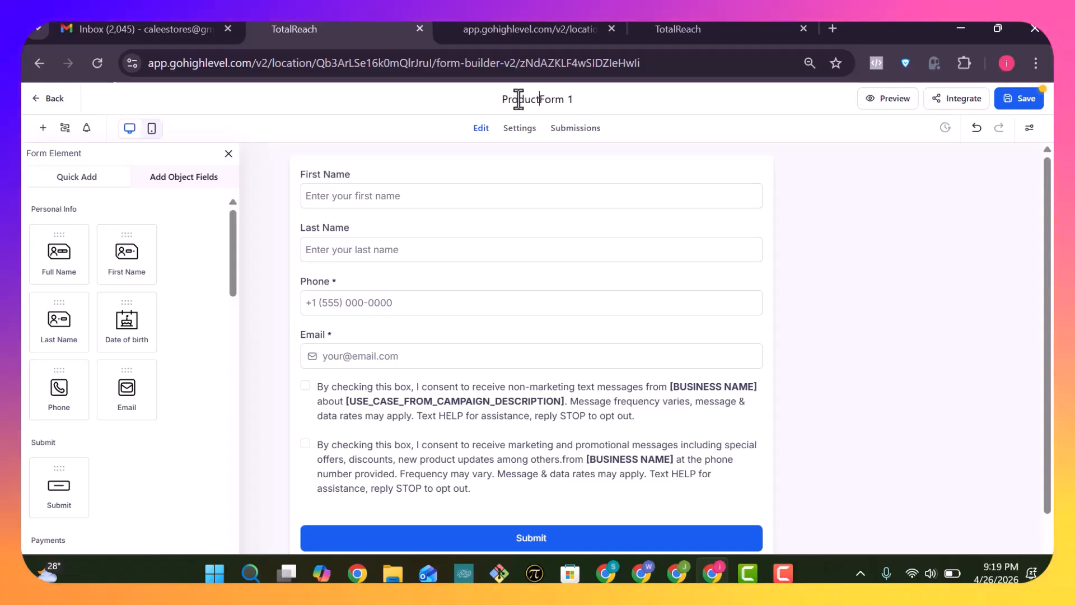
click(655, 120)
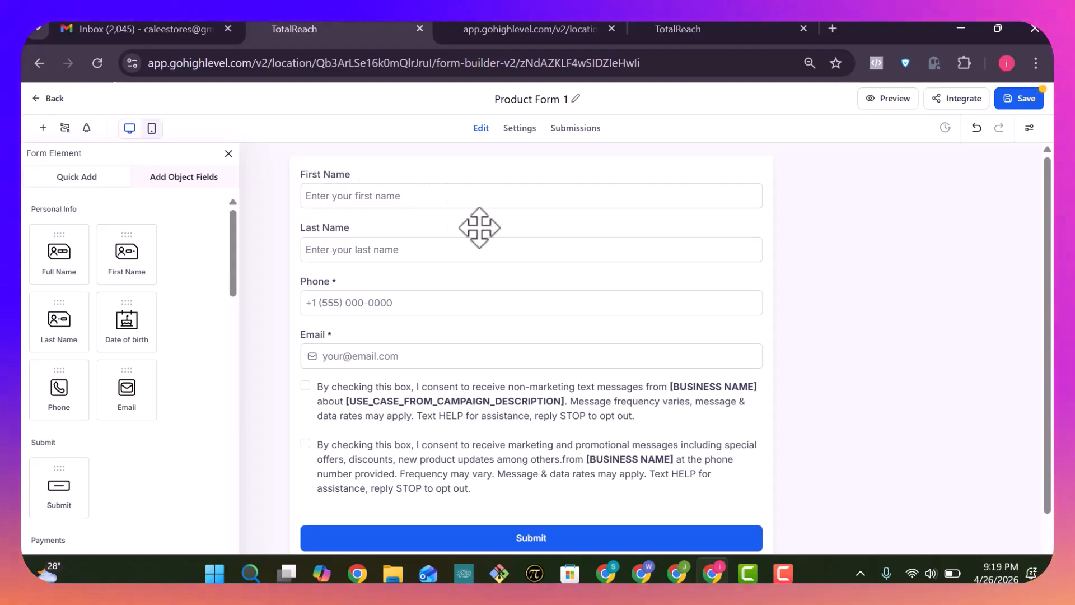
Delete the consent paragraph and its checkboxes from the form.
scroll(372, 290, down, 2)
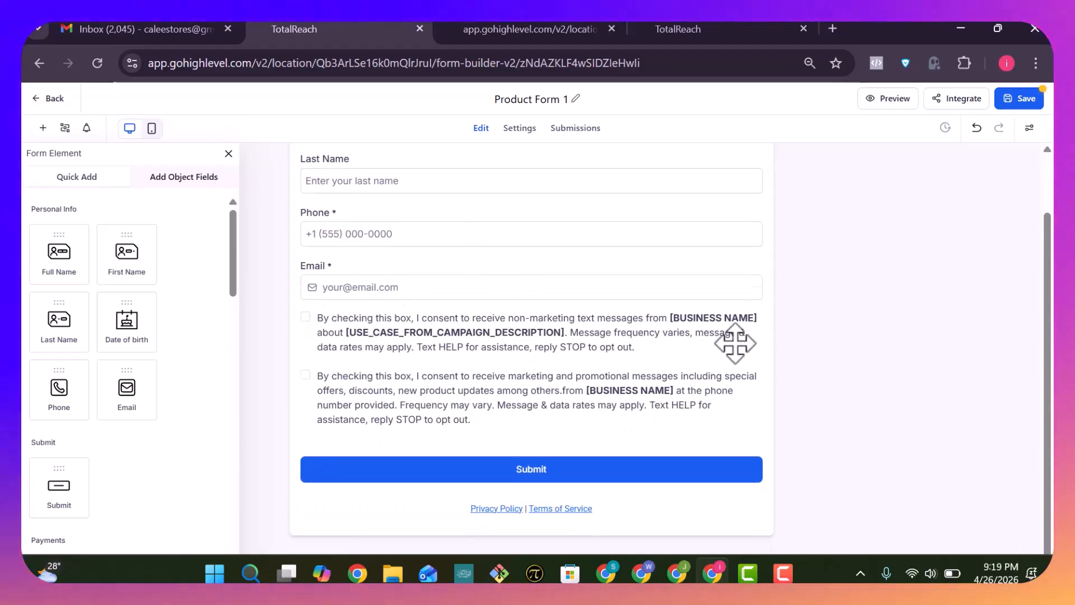
double_click(756, 331)
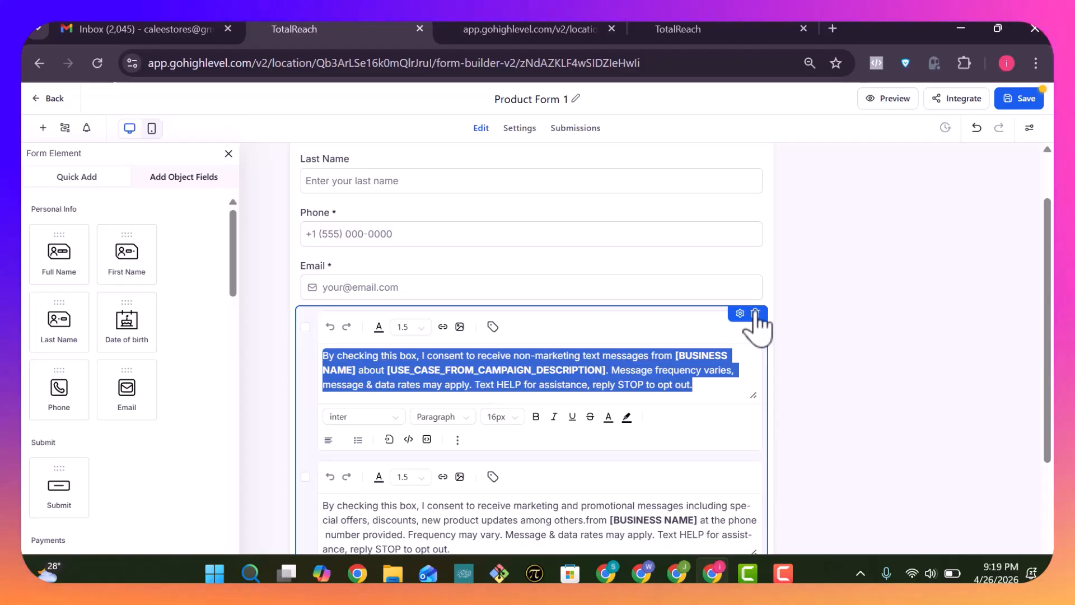
click(755, 314)
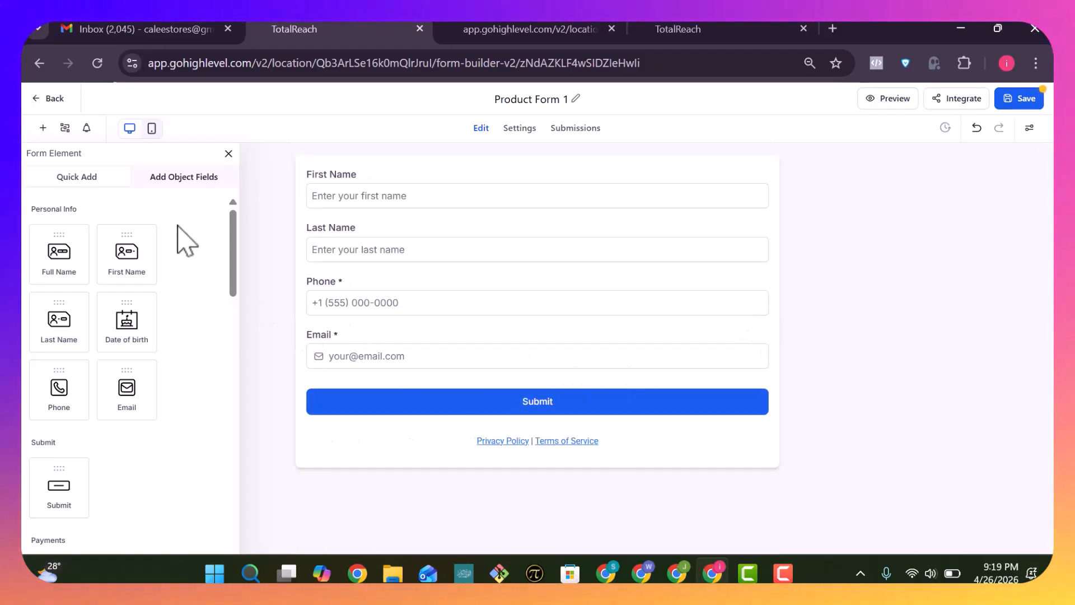
scroll(83, 335, down, 4)
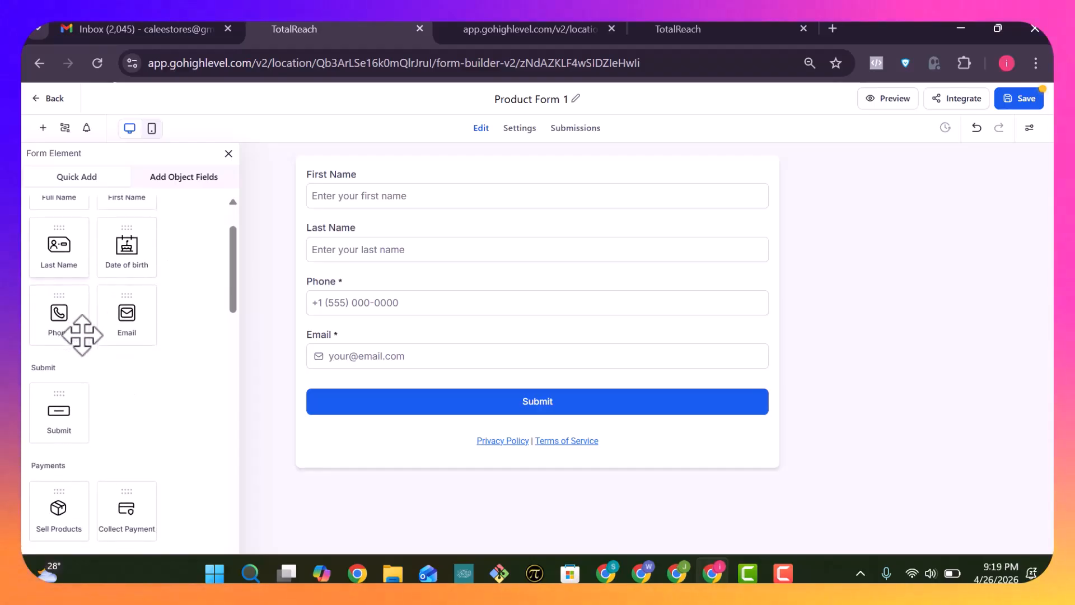
scroll(83, 335, down, 2)
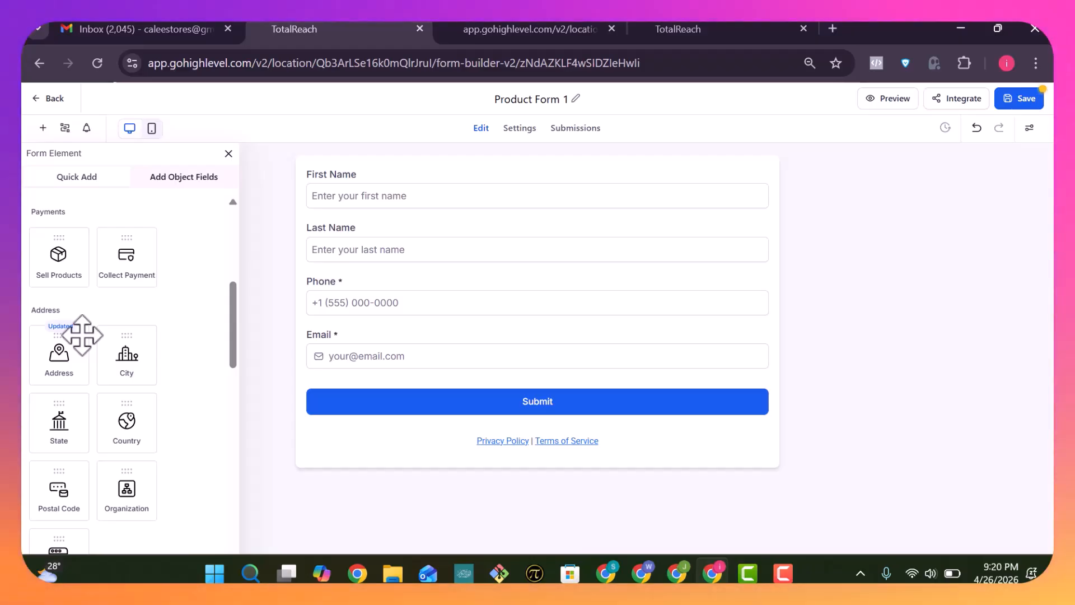
scroll(83, 335, down, 1)
scroll(82, 335, down, 5)
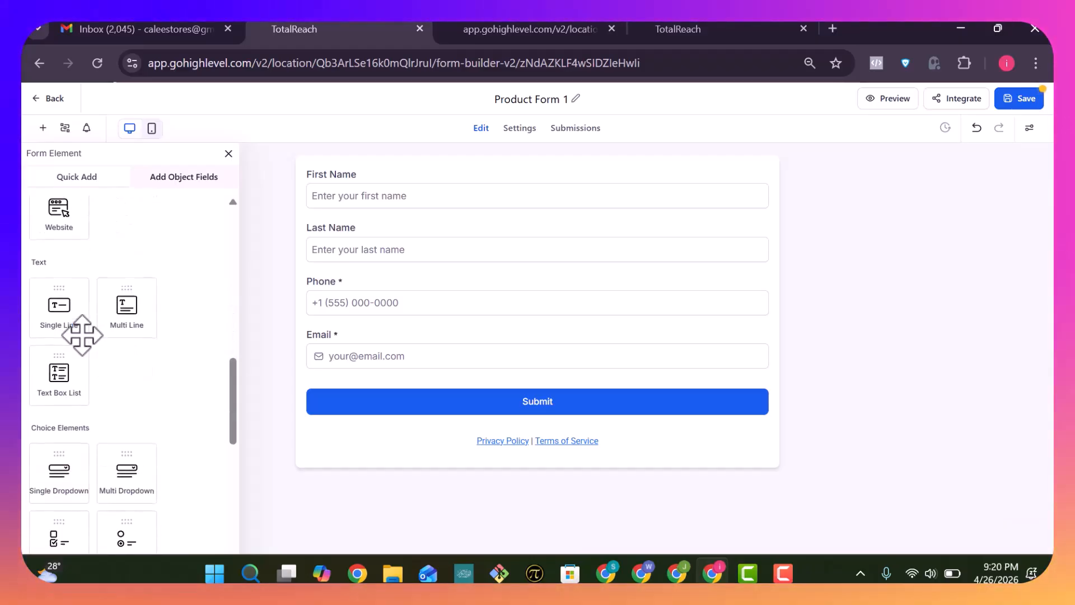
scroll(82, 335, down, 2)
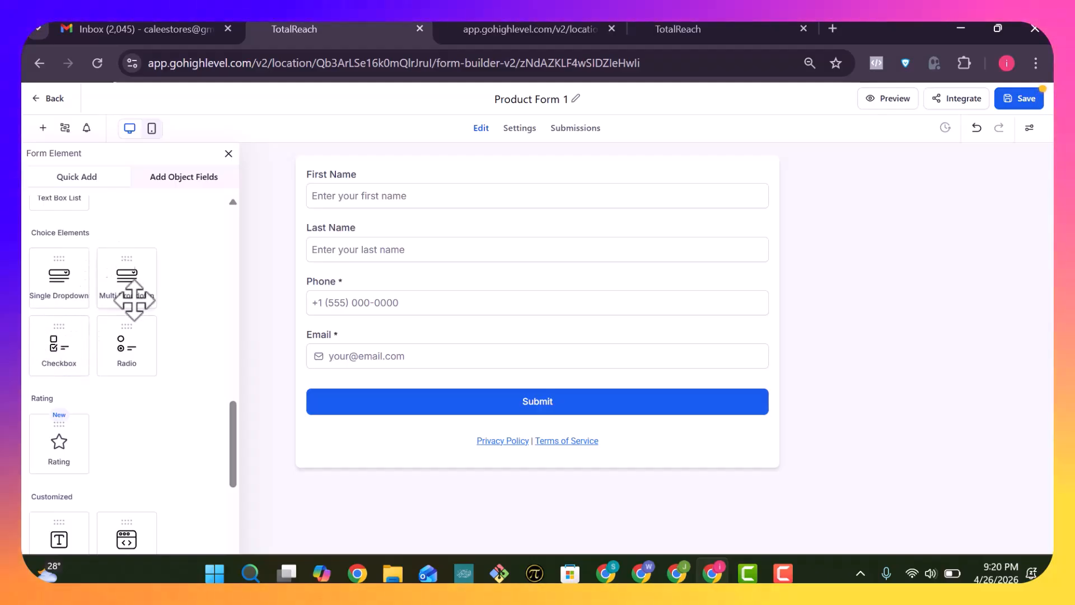
scroll(154, 364, down, 2)
scroll(154, 364, down, 2)
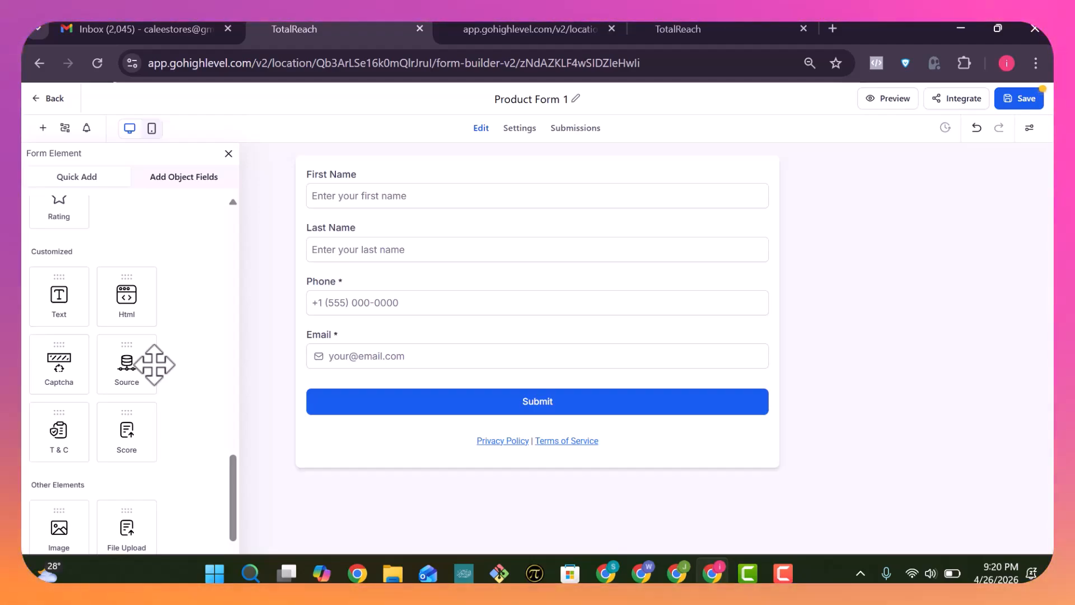
scroll(154, 365, up, 2)
scroll(154, 365, up, 2)
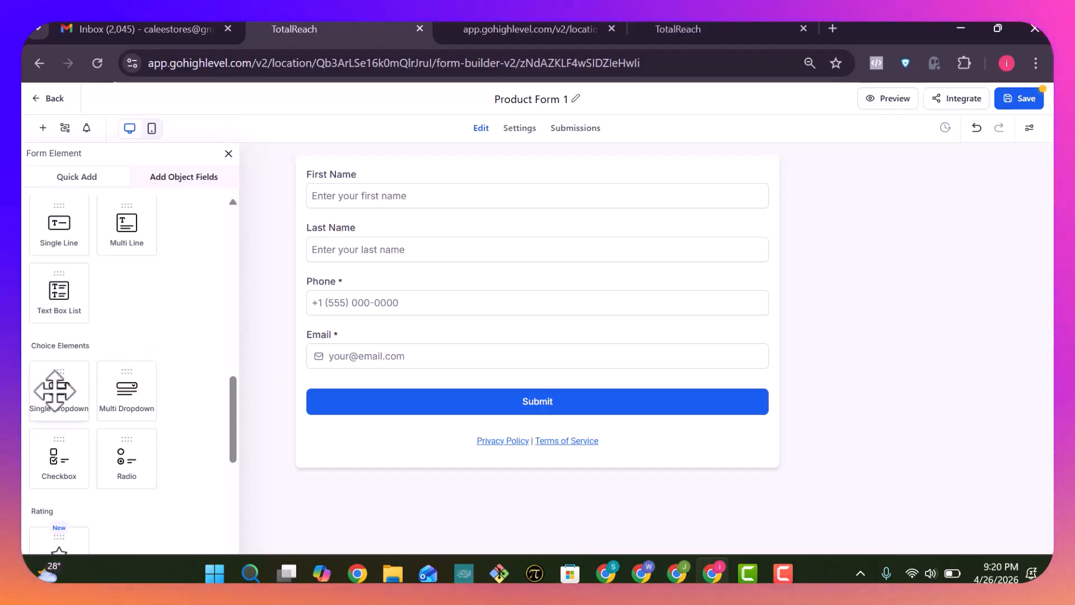
scroll(56, 390, up, 2)
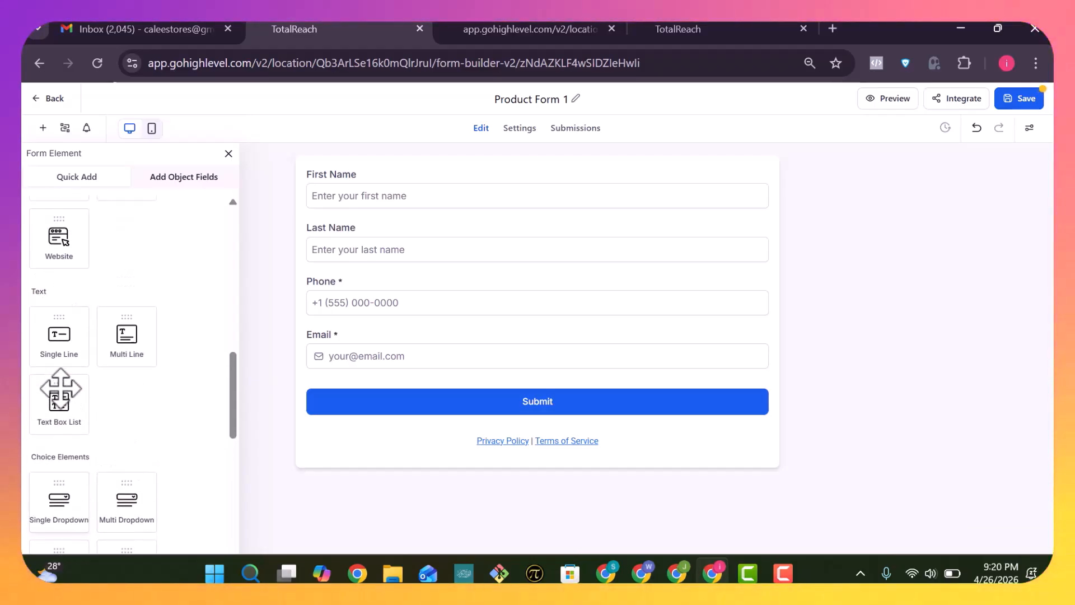
scroll(60, 389, up, 7)
scroll(60, 389, down, 5)
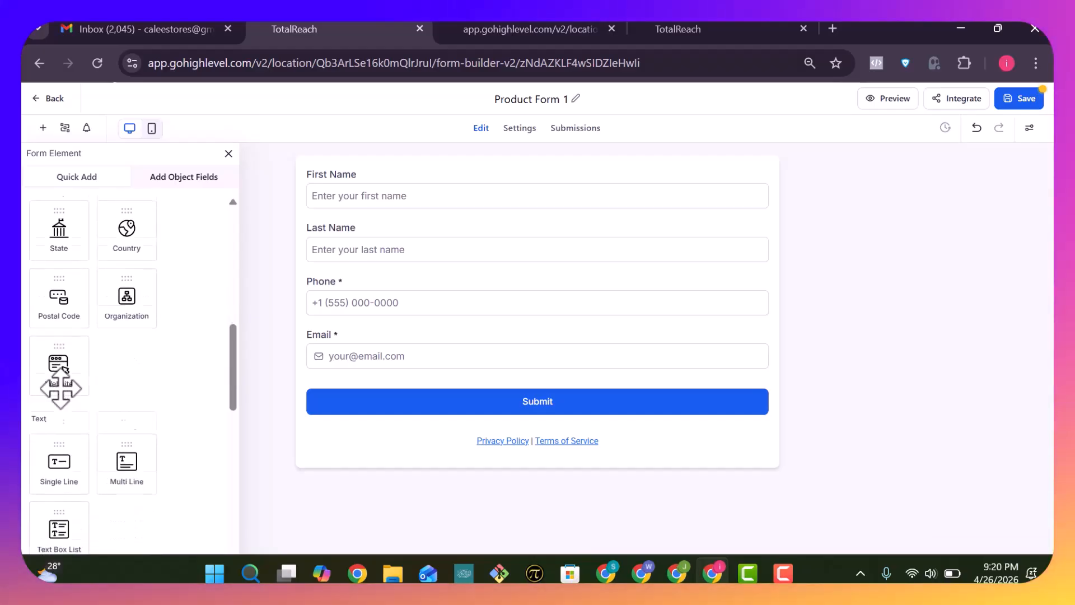
scroll(60, 389, down, 5)
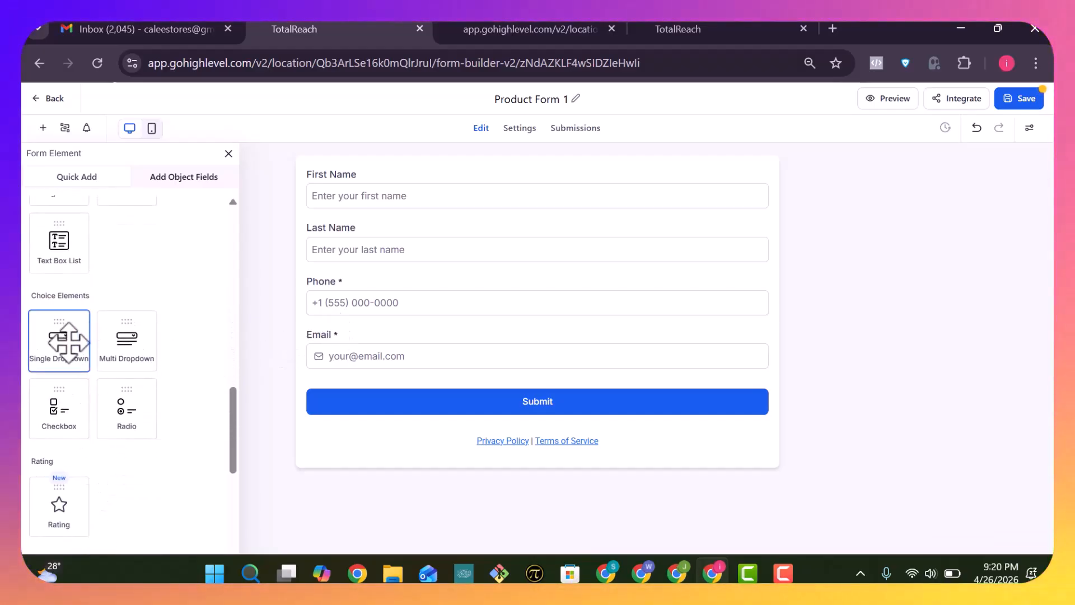
scroll(129, 341, up, 4)
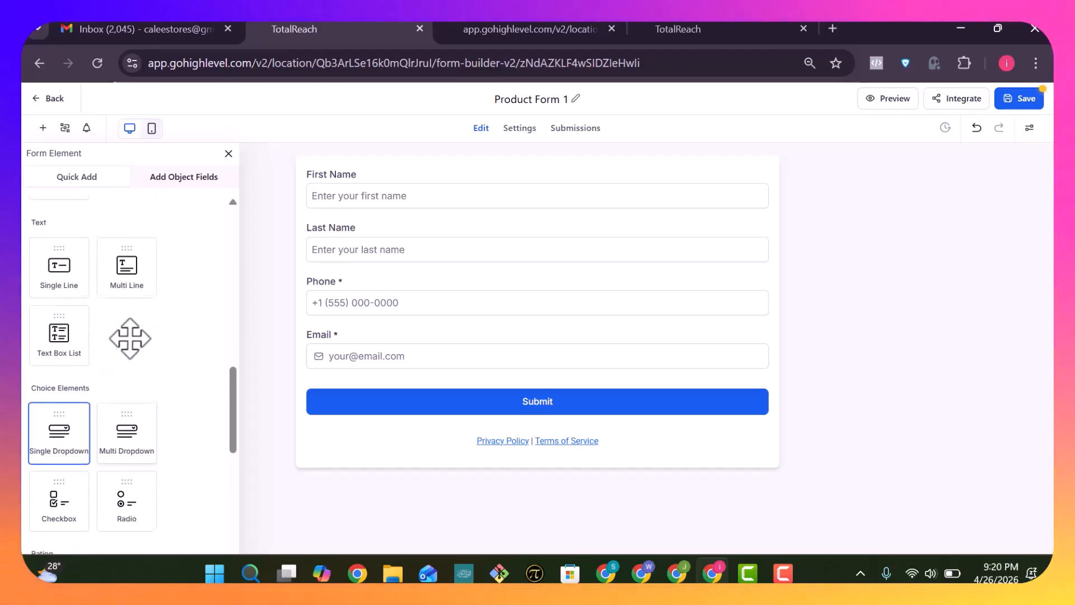
scroll(130, 338, down, 1)
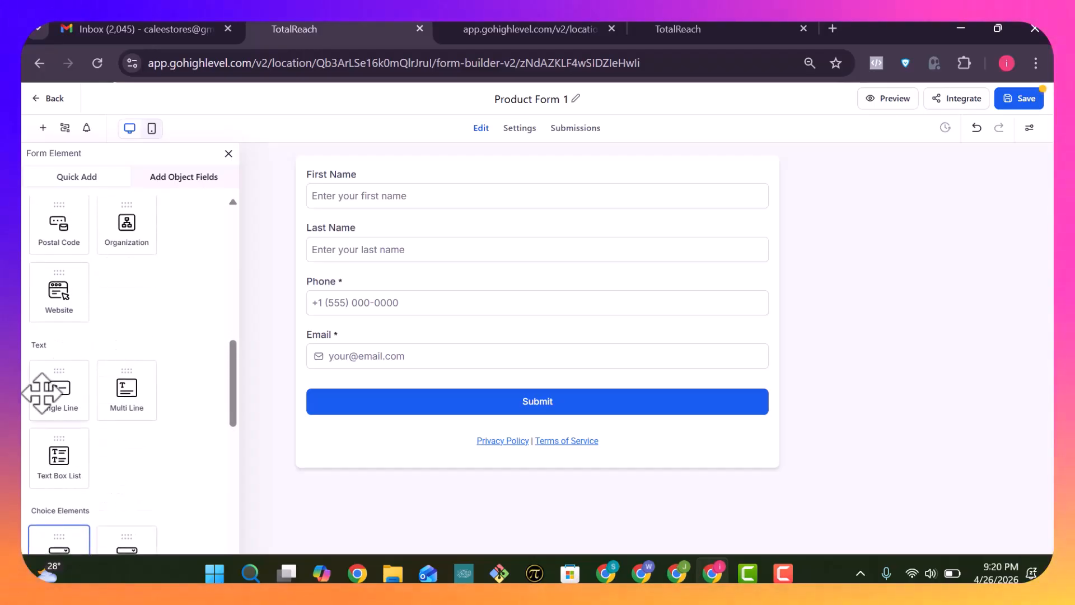
Add a Single Line field below Email and delete the extra duplicate.
drag(53, 397, 338, 402)
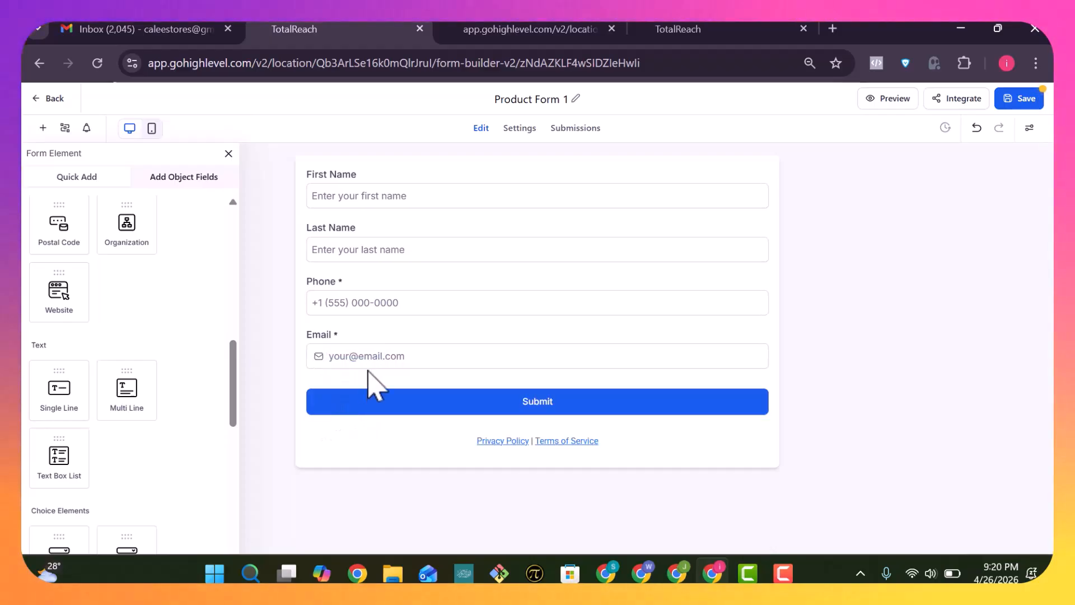
drag(60, 389, 375, 377)
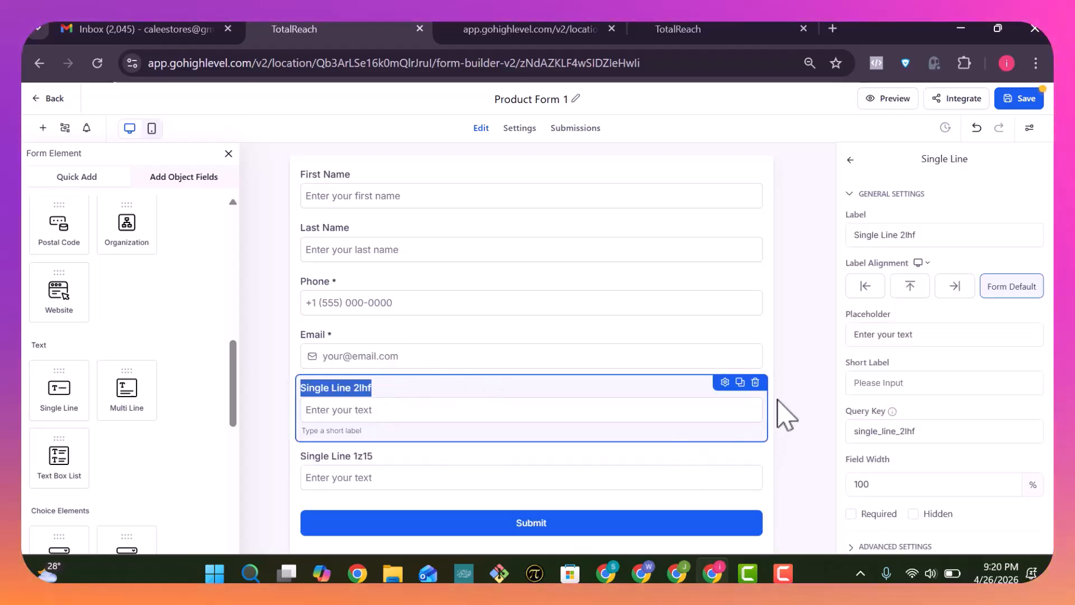
click(755, 383)
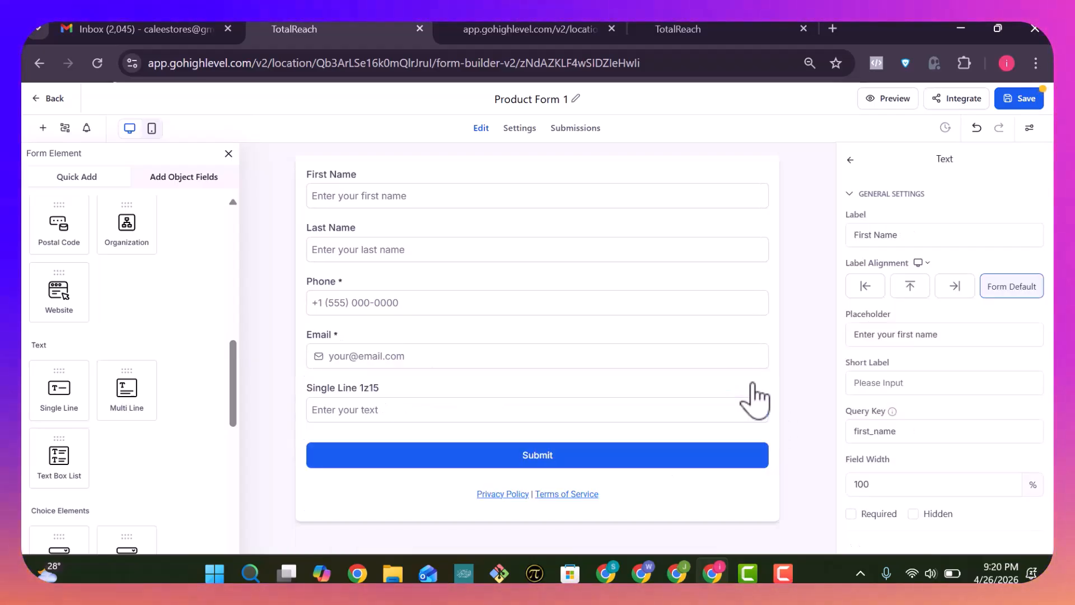
Label the new single-line field 'WhatApp number'.
click(371, 387)
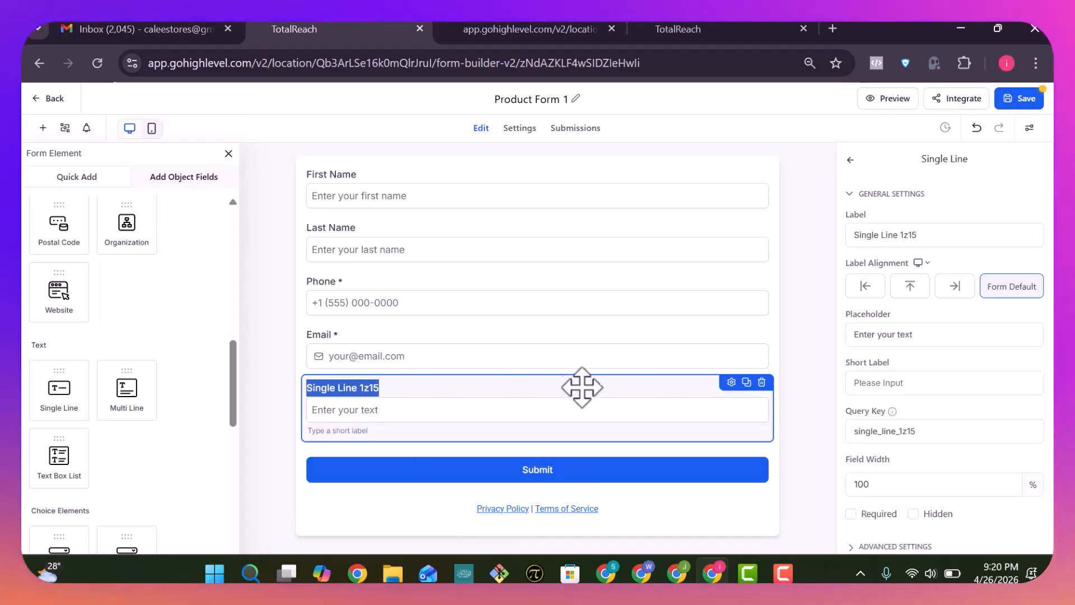
triple_click(912, 233)
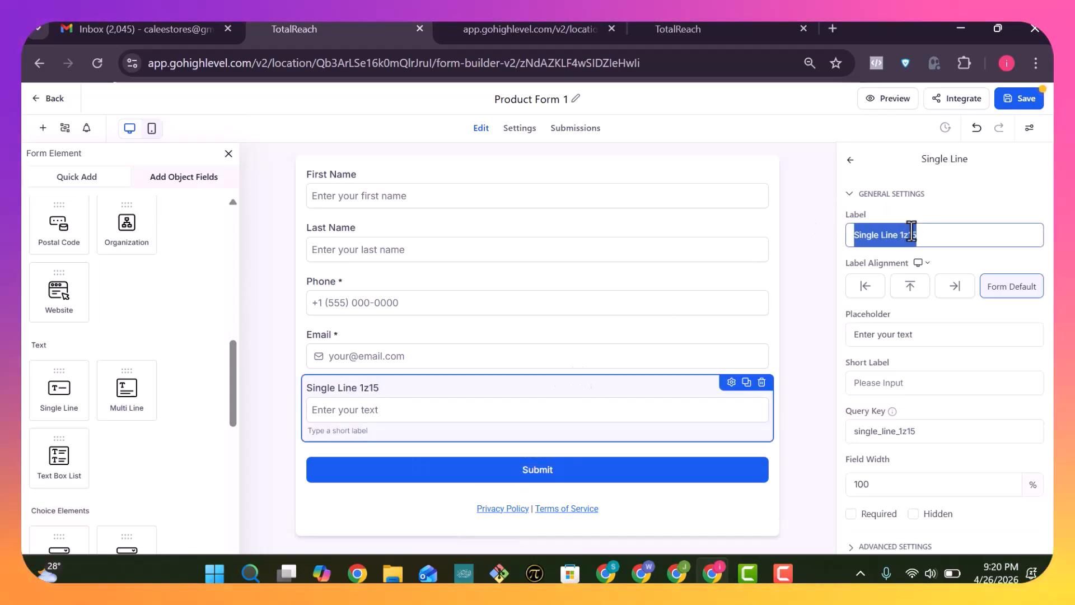
text(Wahr)
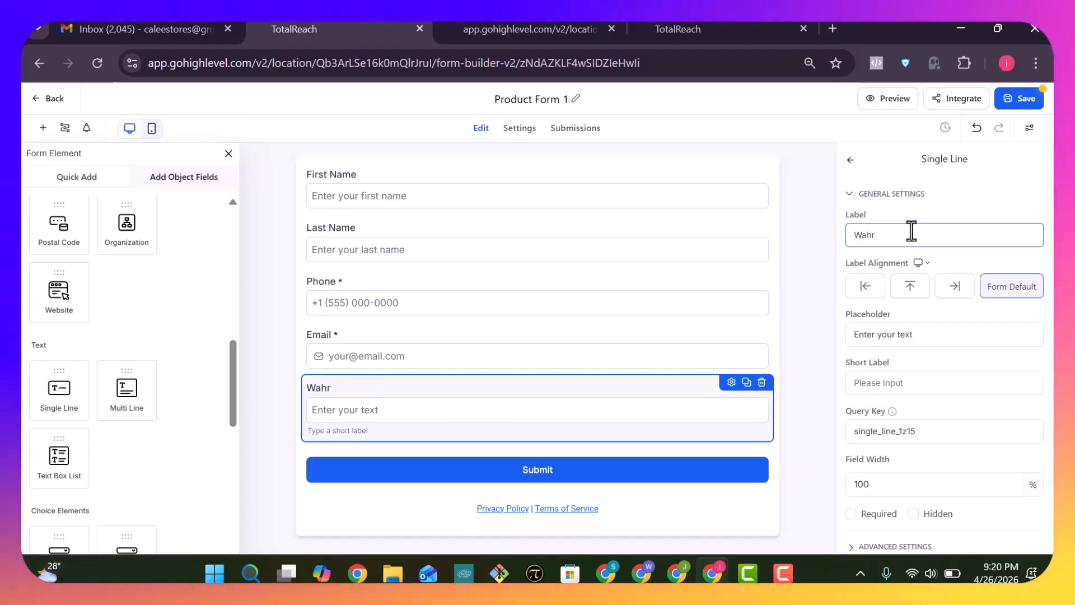
key(BackSpace)
text(lt)
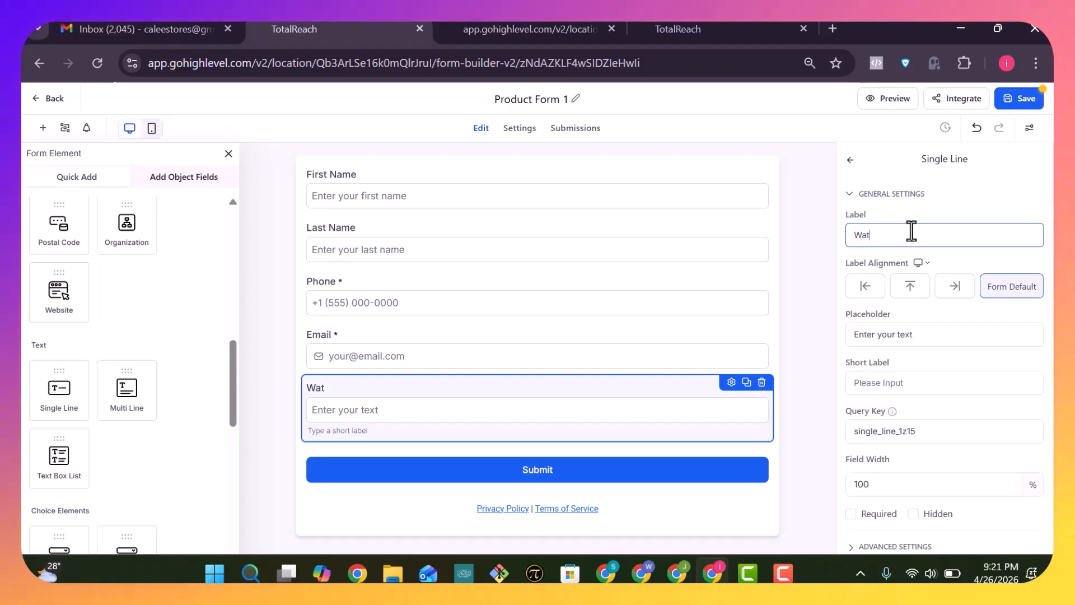
key(BackSpace)
key(BackSpace)
key(BackSpace)
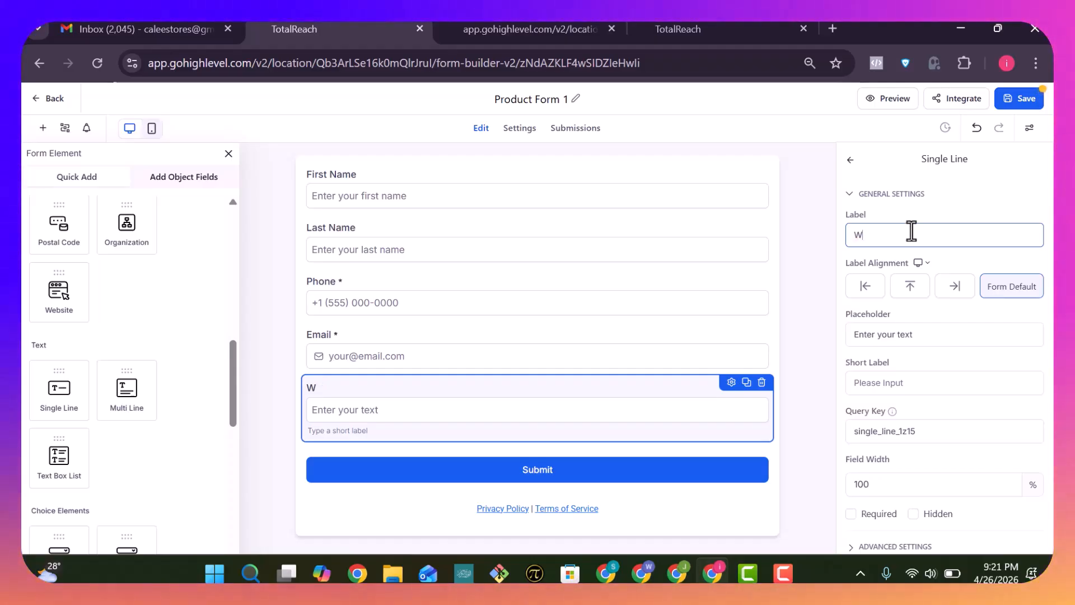
text(hatApp number)
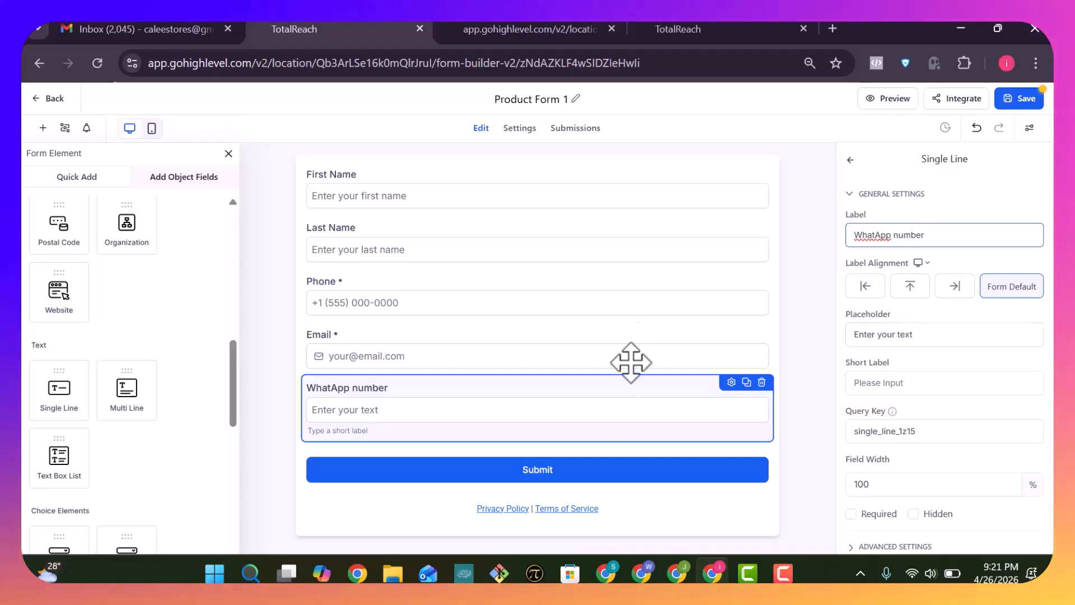
click(779, 330)
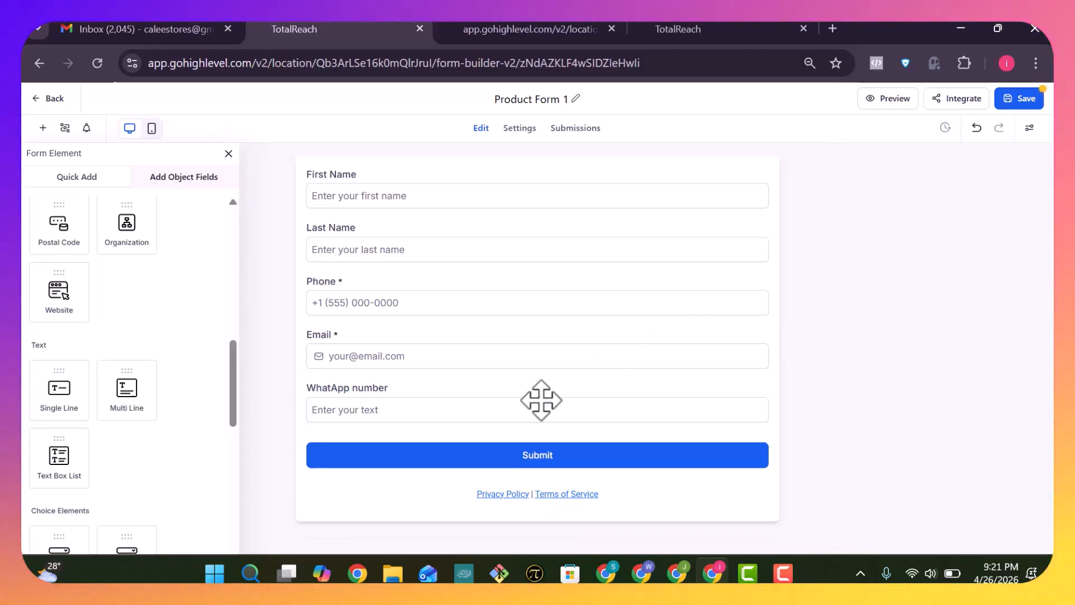
scroll(215, 409, down, 6)
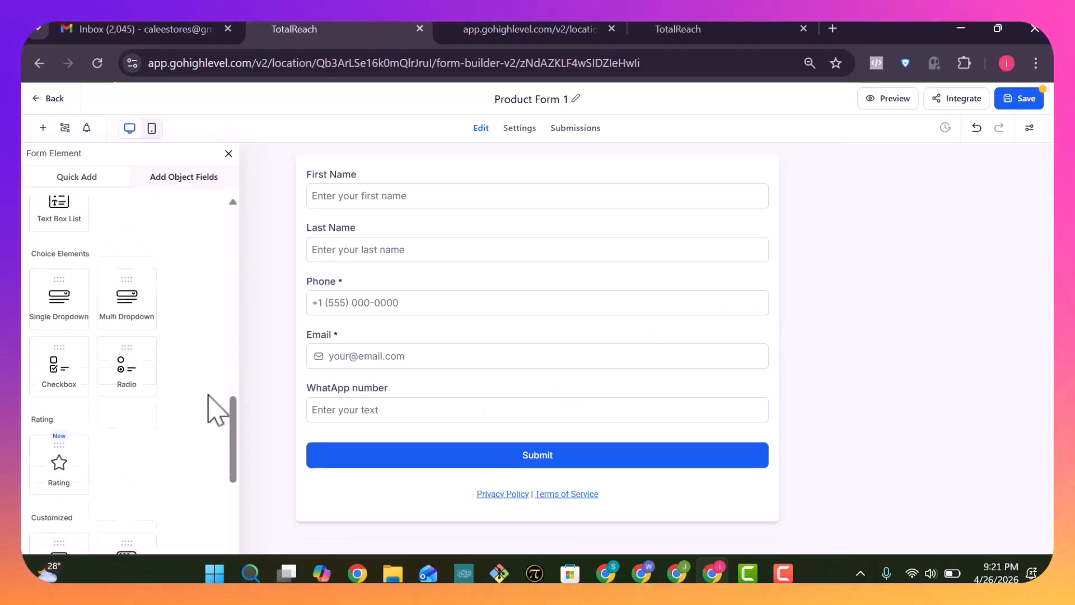
scroll(215, 409, down, 3)
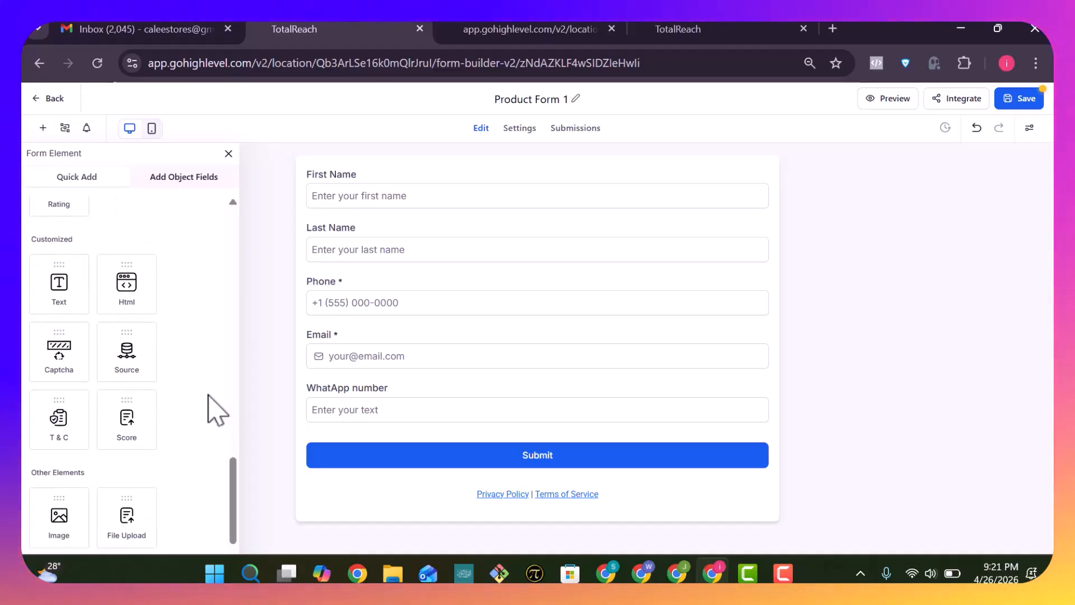
scroll(215, 409, down, 3)
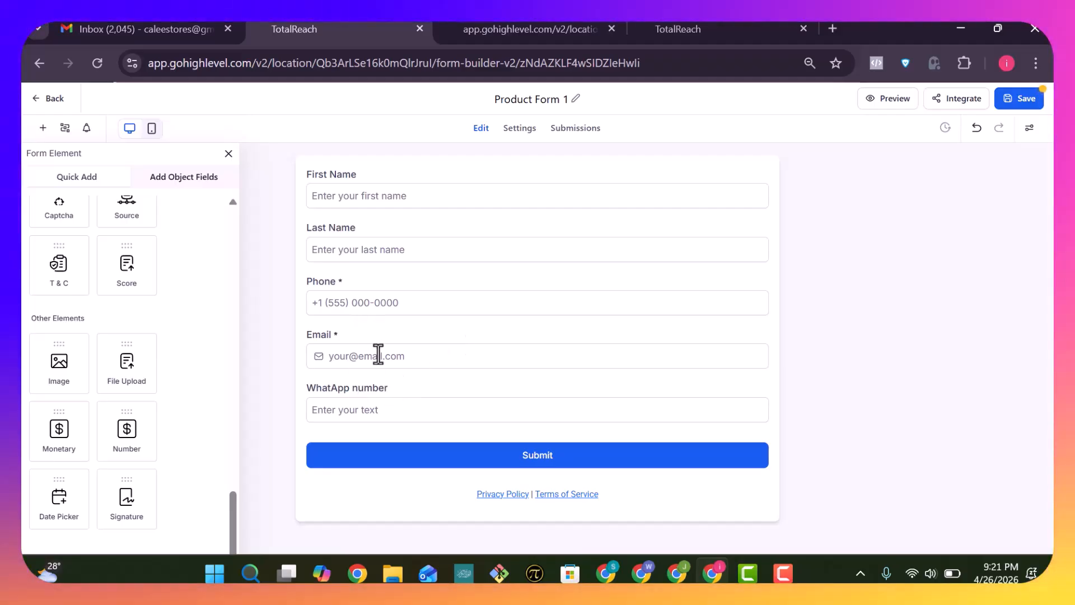
scroll(172, 340, up, 5)
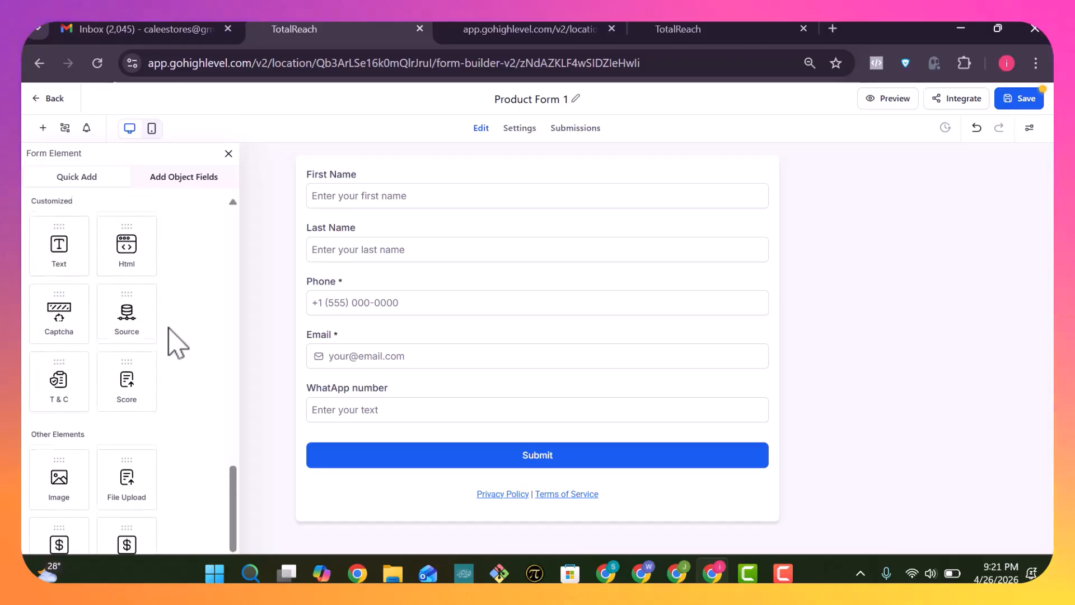
scroll(173, 341, up, 10)
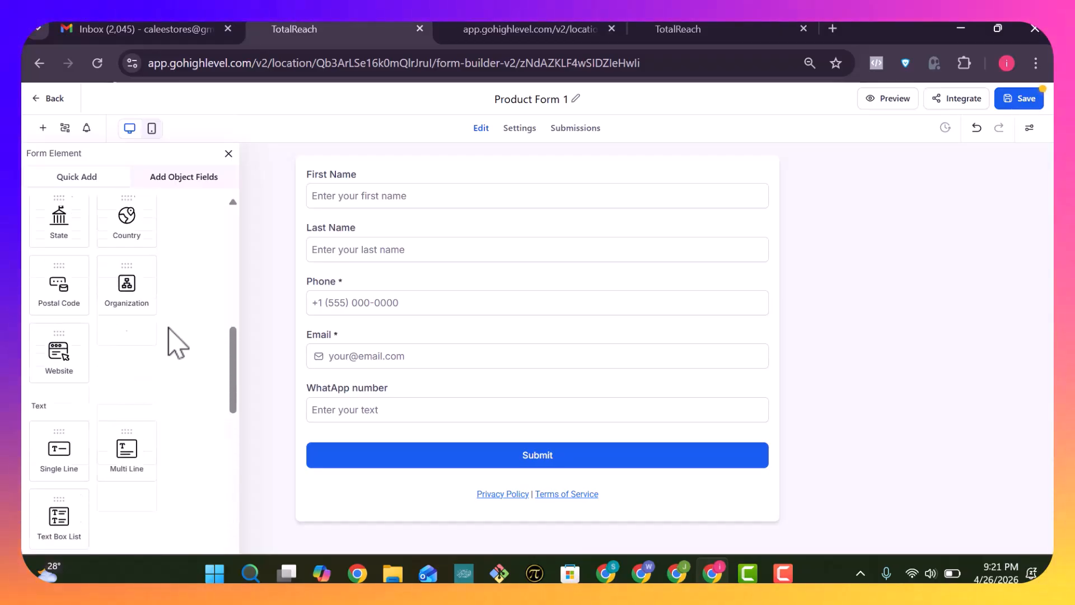
Add an Address block below the WhatsApp number field.
scroll(172, 340, down, 3)
scroll(175, 342, up, 4)
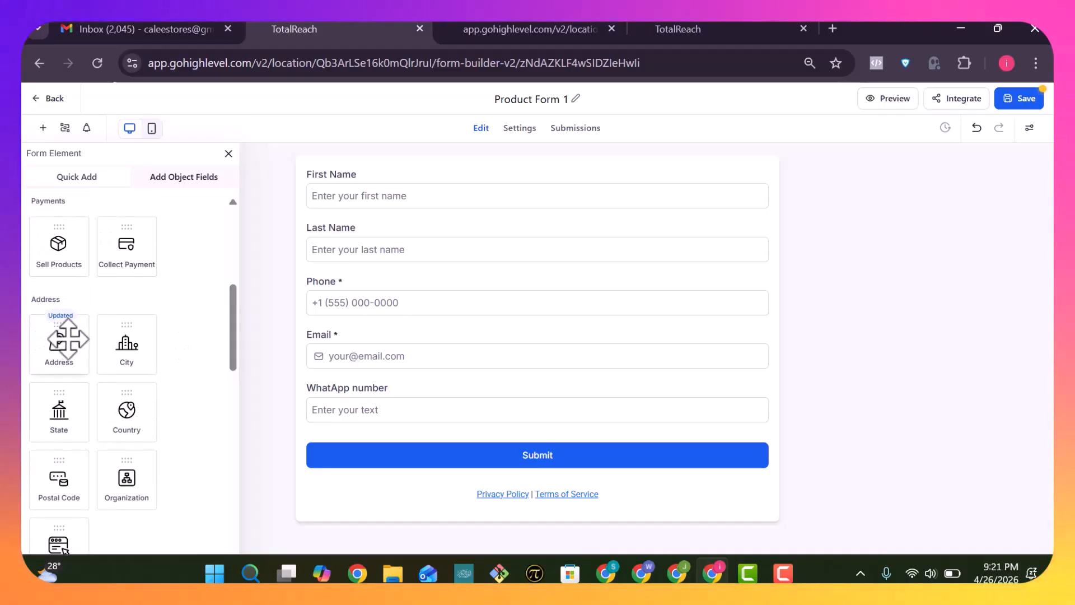
drag(94, 343, 341, 476)
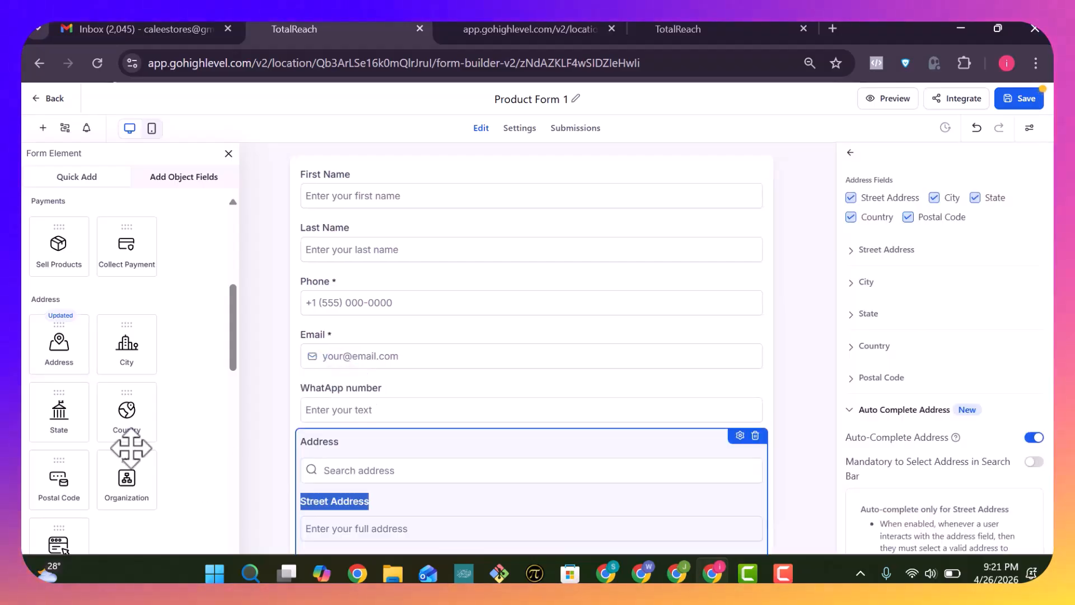
Uncheck Postal Code and Country in the address block, keeping Street Address, City and State.
scroll(444, 453, down, 2)
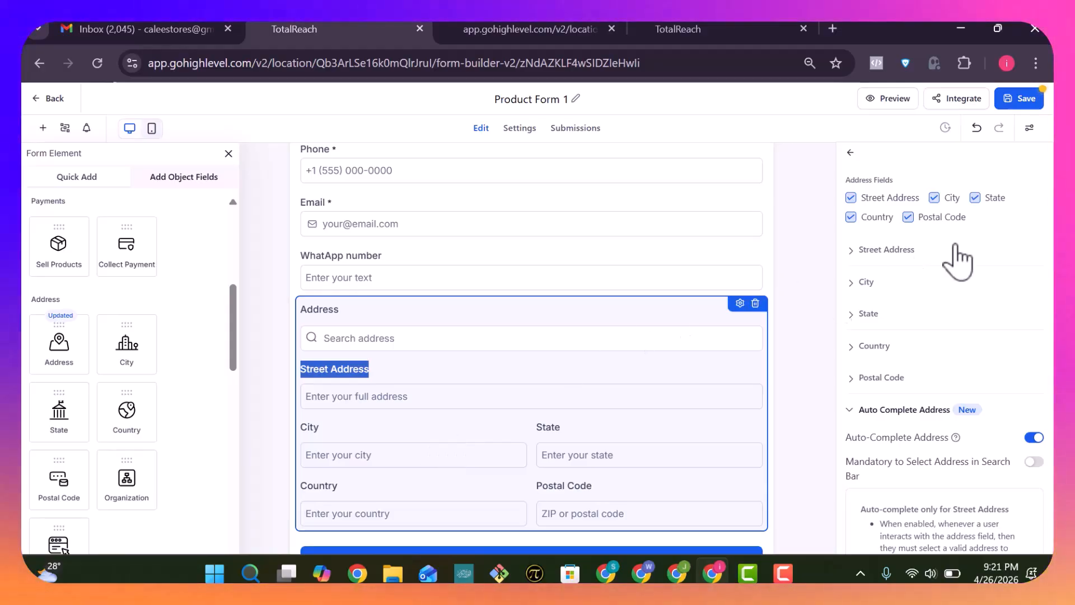
click(908, 218)
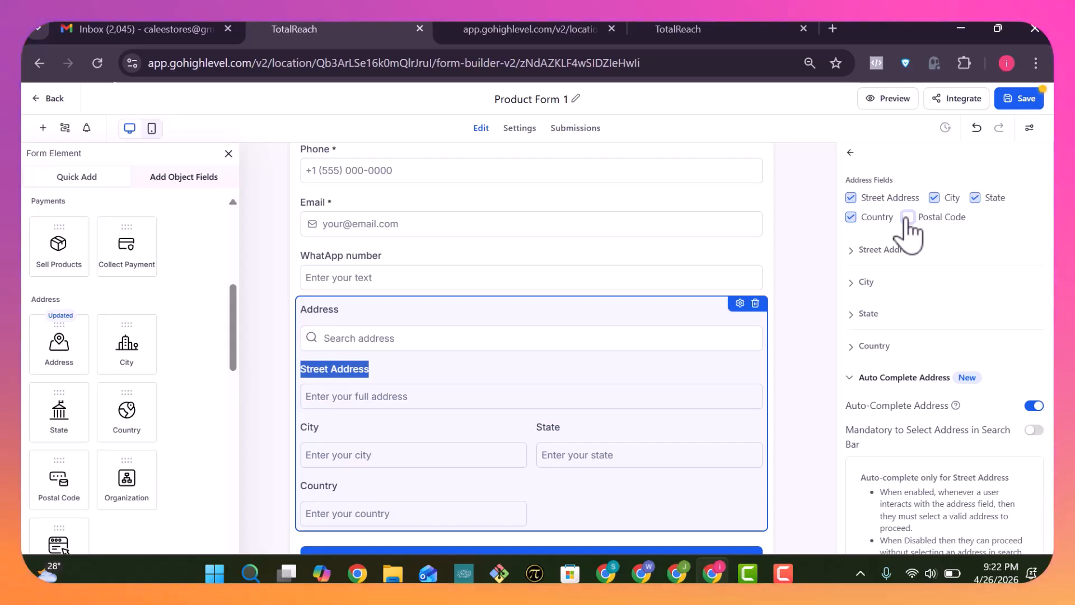
click(851, 218)
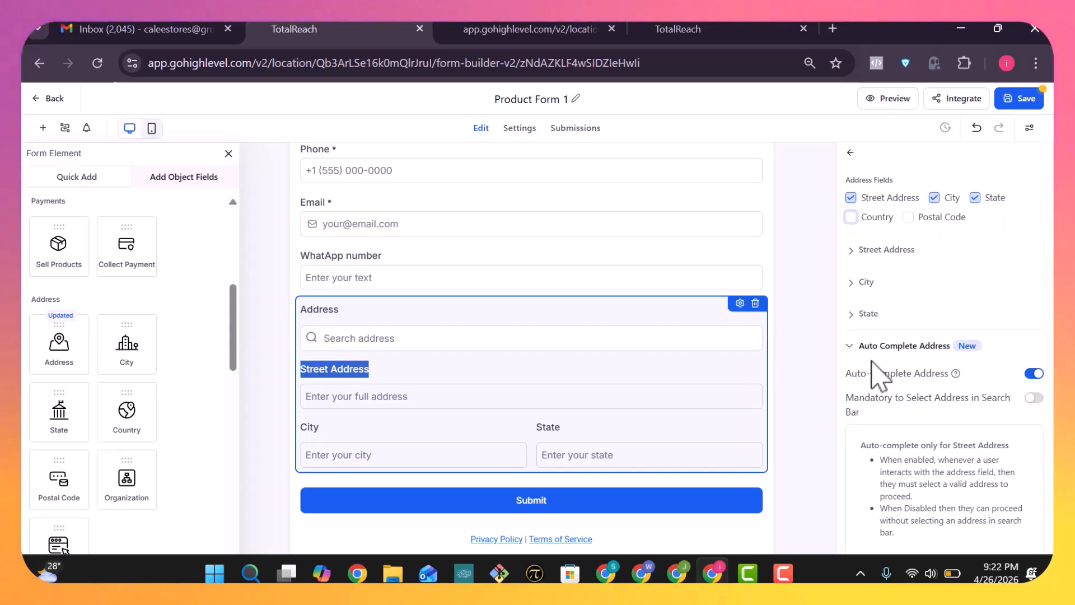
click(930, 255)
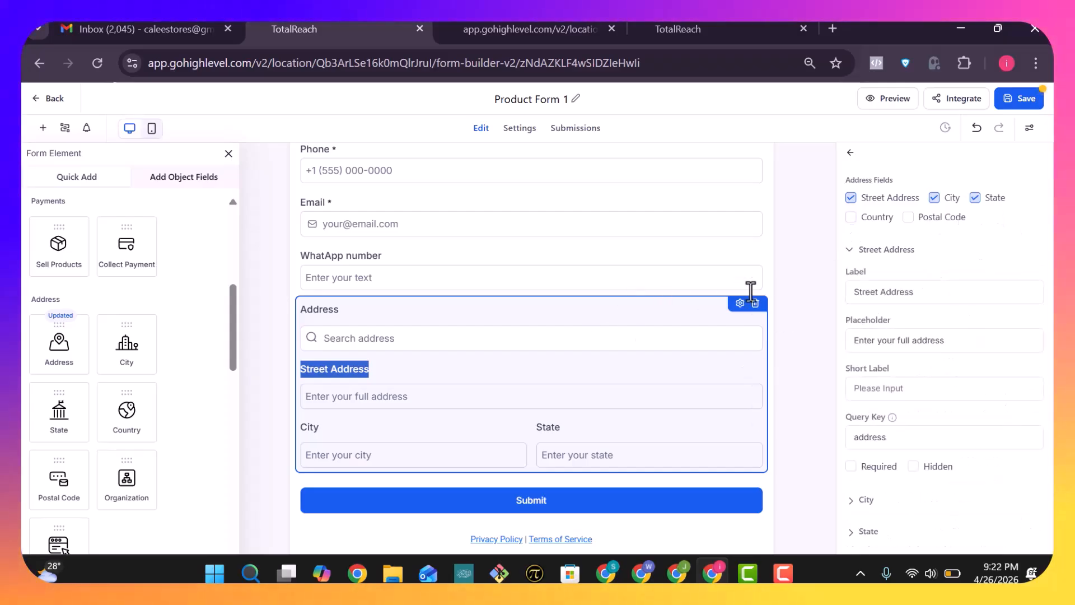
click(787, 396)
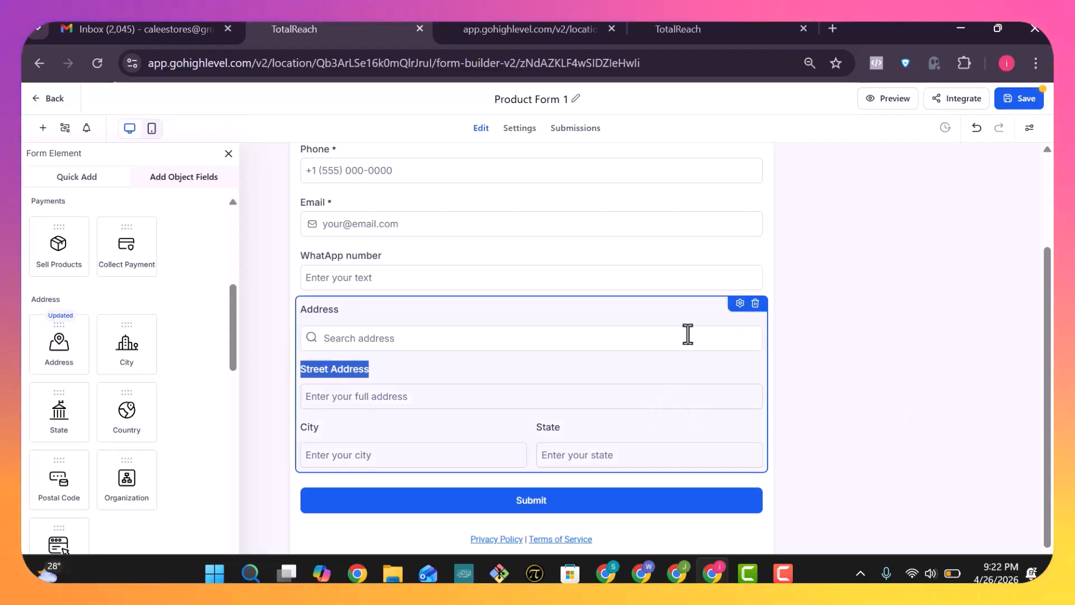
click(740, 303)
scroll(976, 394, down, 2)
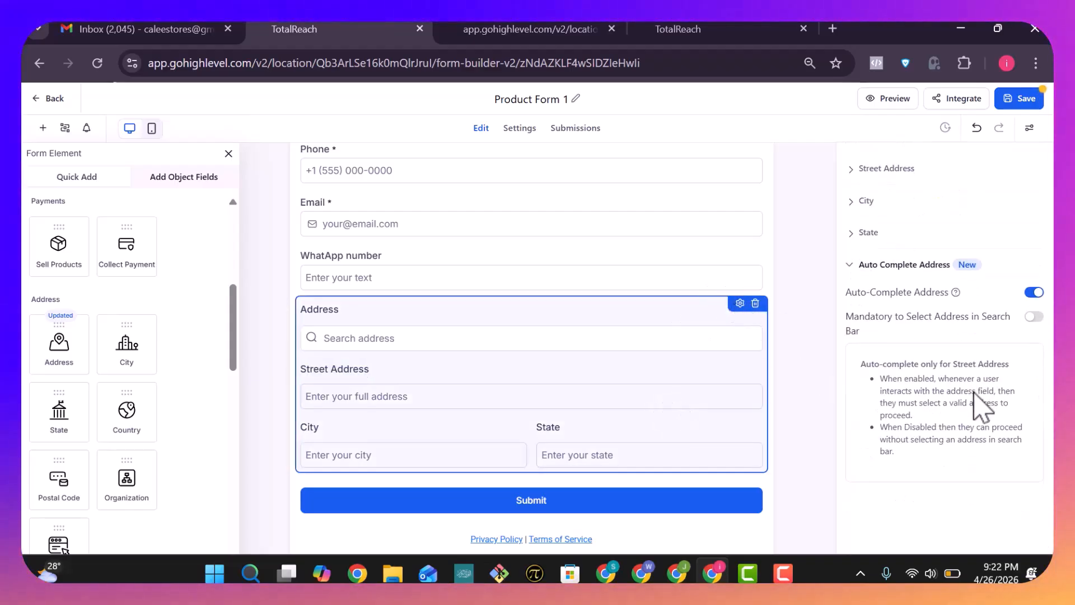
scroll(976, 404, up, 2)
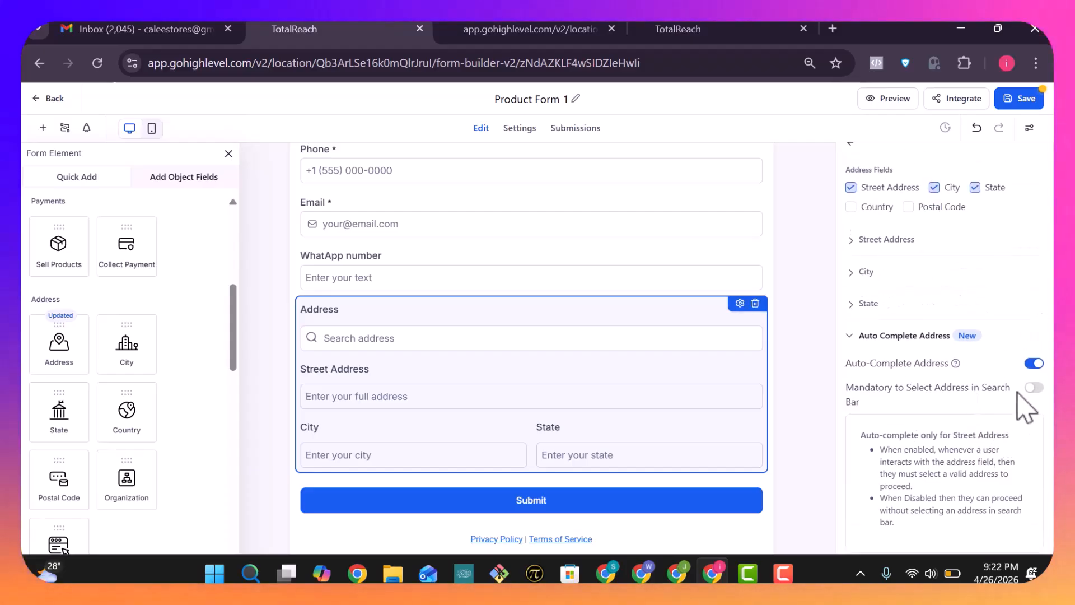
Turn off Auto-Complete Address to remove the address search box.
click(1035, 364)
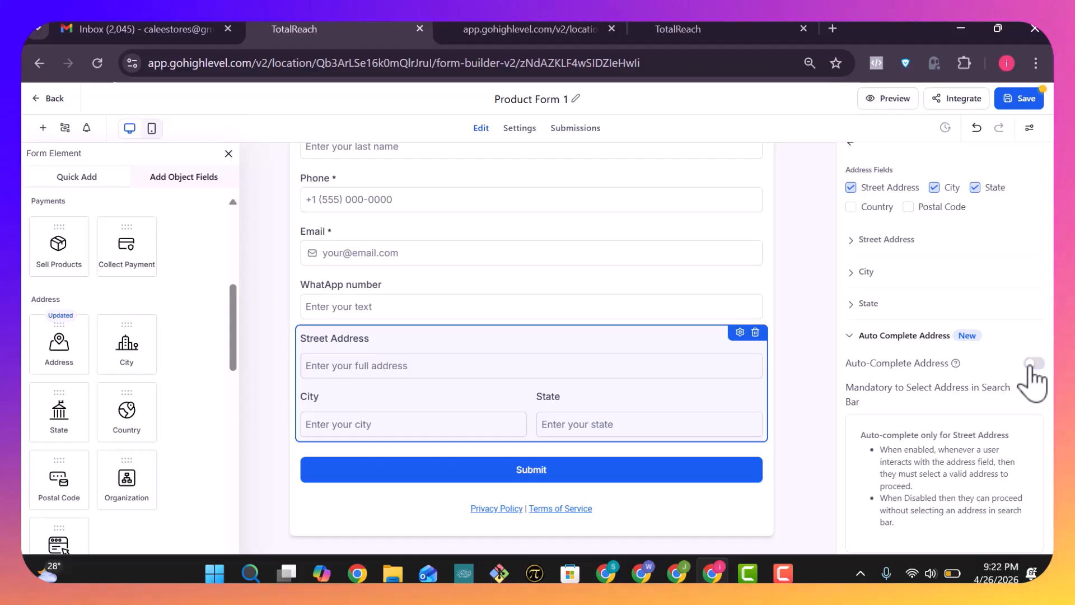
click(1034, 363)
click(1033, 363)
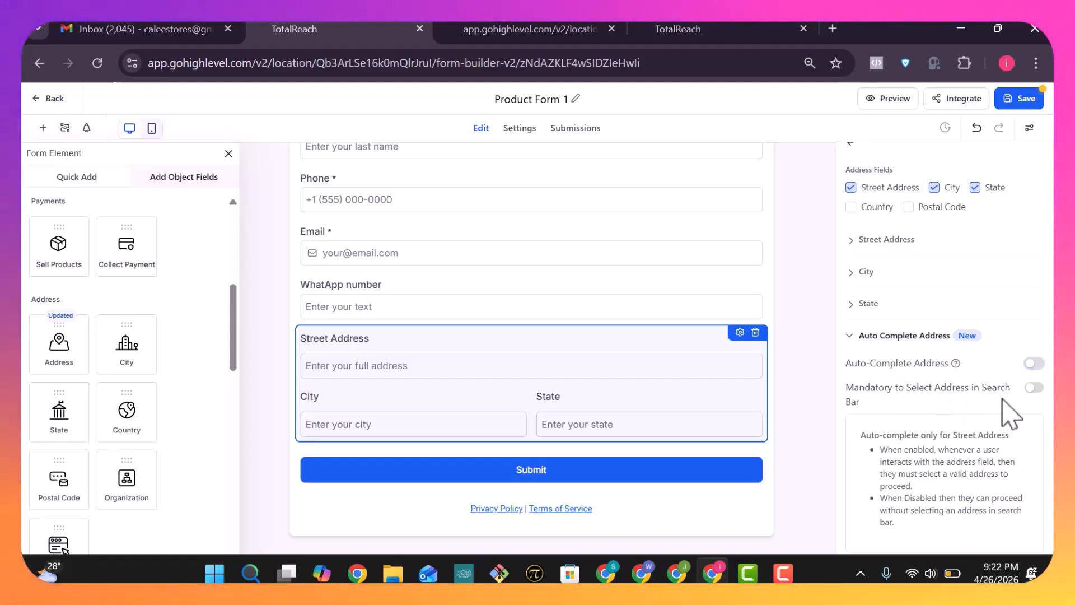
Mark the State field as required.
click(857, 309)
scroll(924, 353, down, 3)
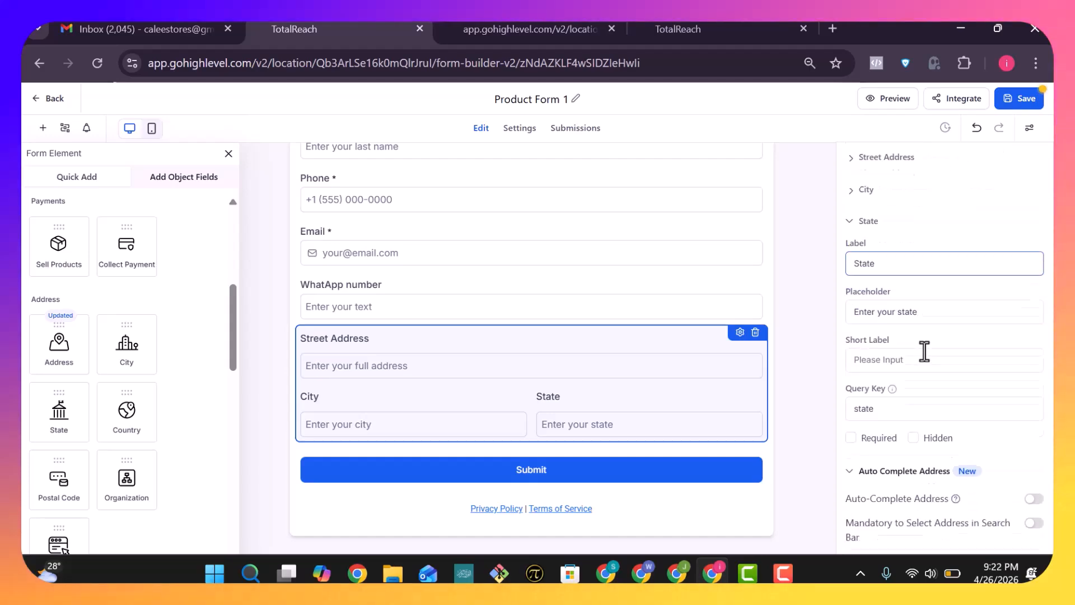
scroll(924, 352, down, 3)
click(852, 235)
scroll(955, 264, up, 2)
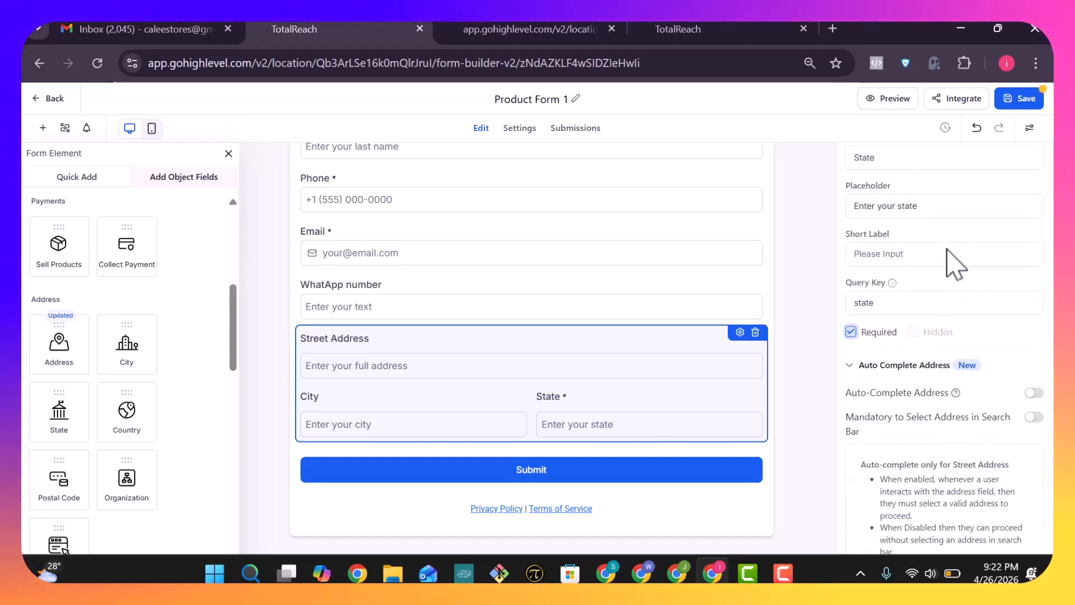
scroll(953, 283, up, 2)
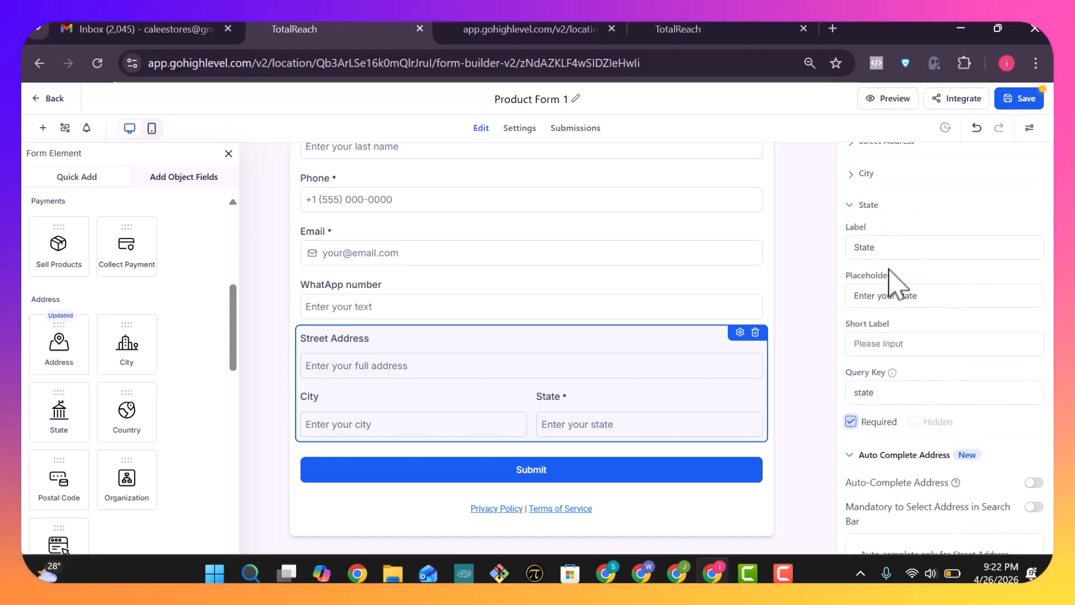
scroll(896, 283, up, 2)
Mark Street Address as required alongside City, then collapse the field sections.
click(852, 244)
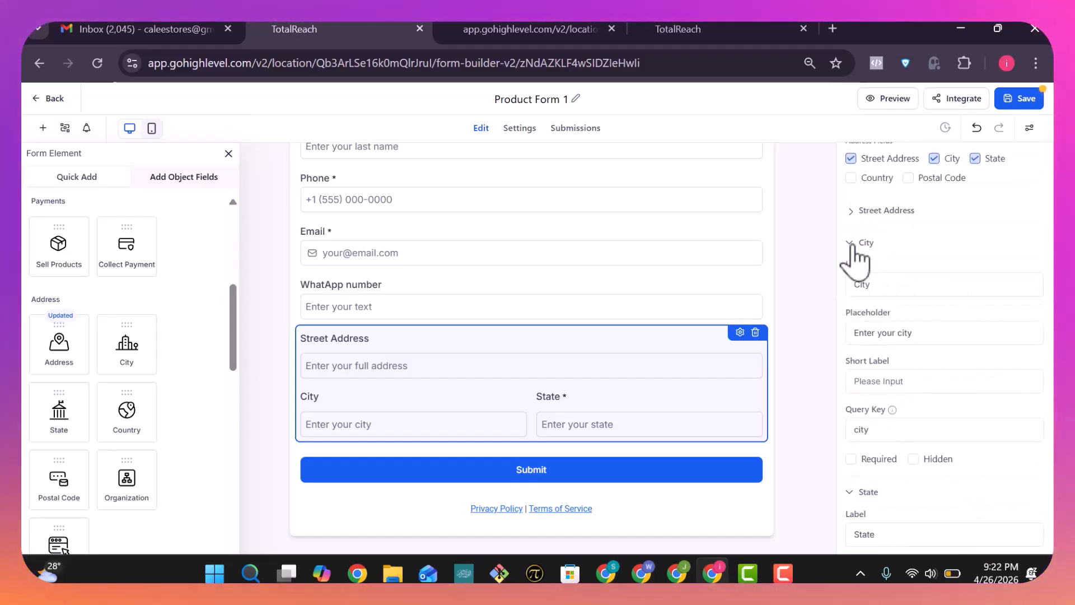
scroll(888, 432, down, 2)
scroll(854, 366, up, 3)
click(852, 252)
scroll(860, 322, down, 2)
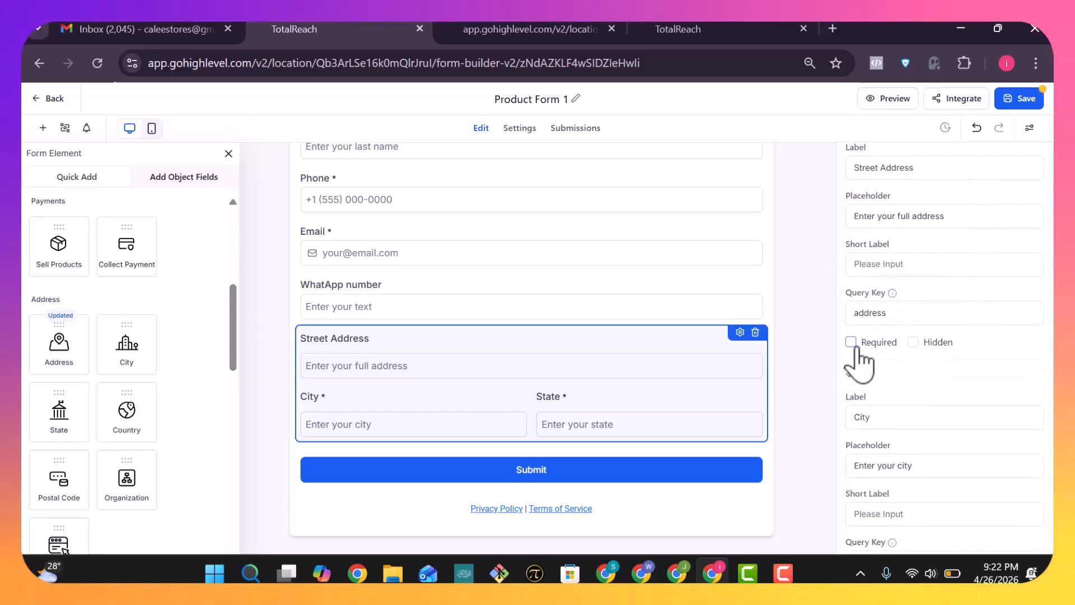
click(850, 341)
scroll(857, 358, up, 2)
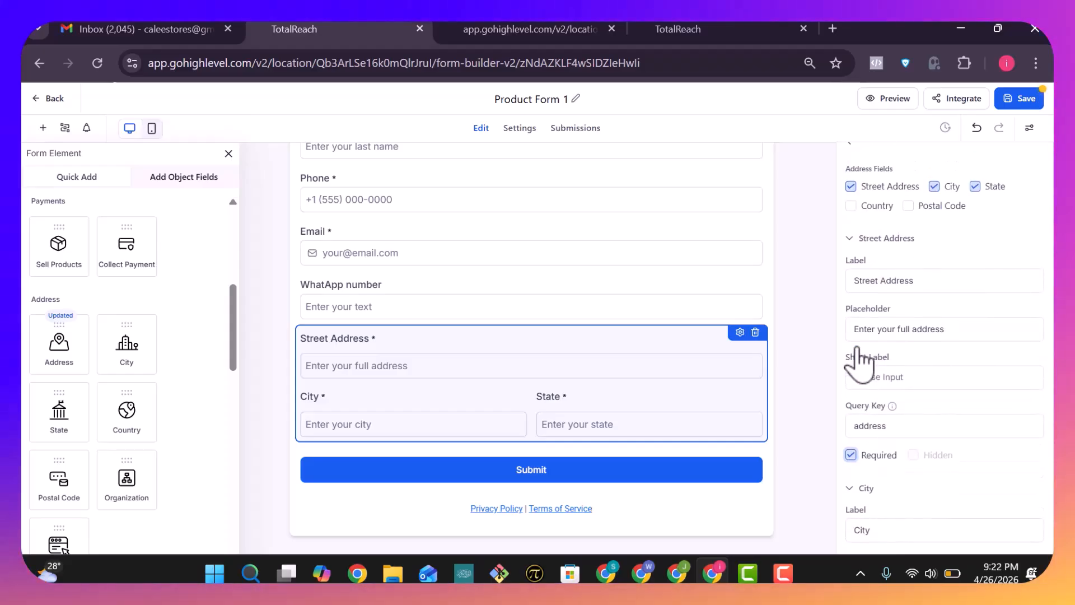
click(850, 241)
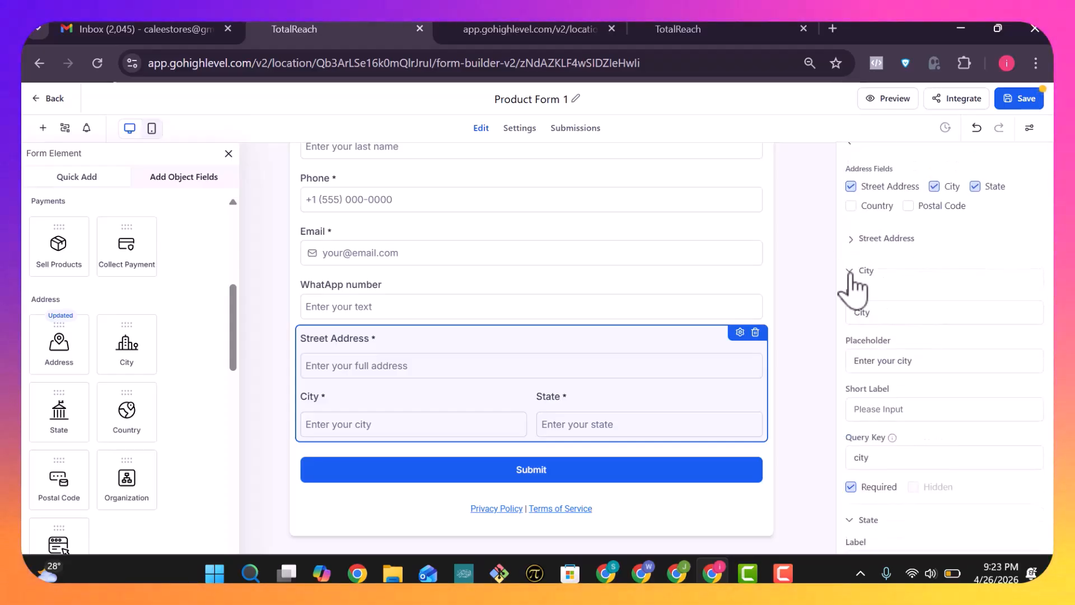
click(849, 306)
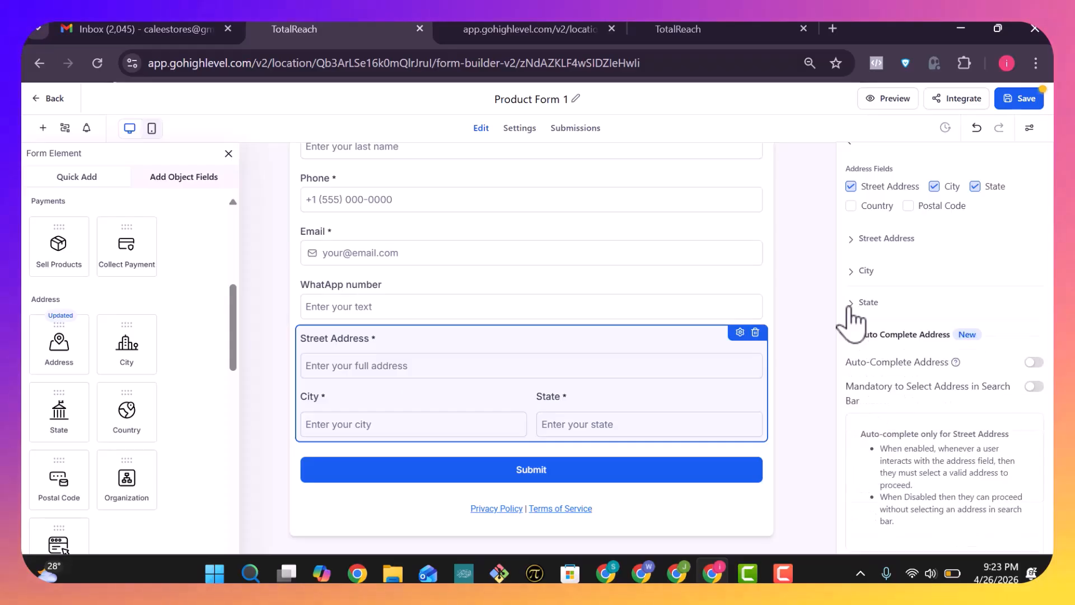
click(759, 280)
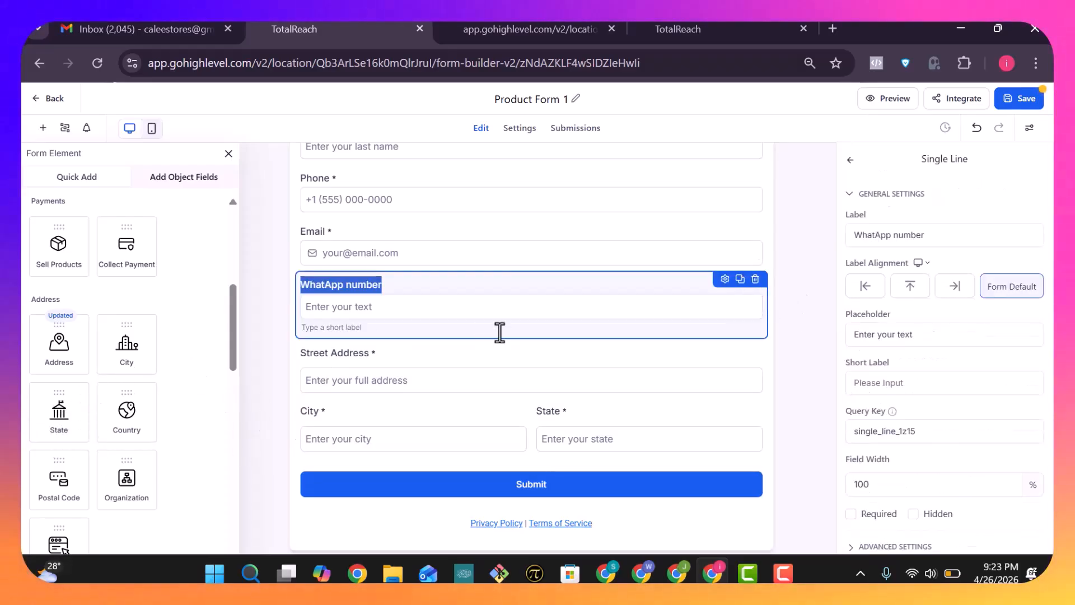
scroll(617, 319, down, 1)
scroll(617, 320, up, 2)
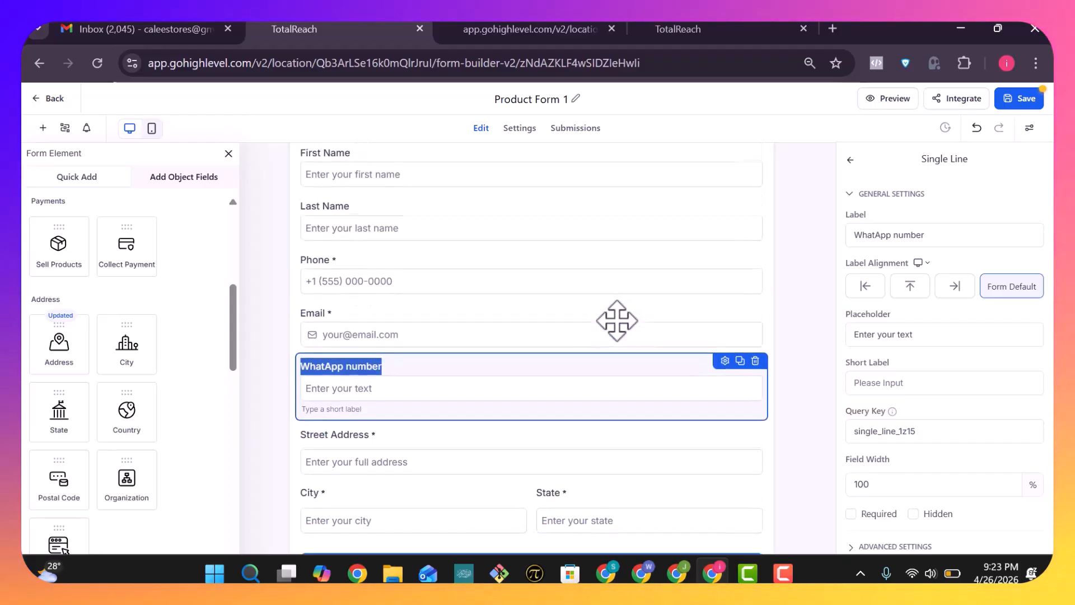
Save Product Form 1 and review its required Street Address, City and State fields.
click(827, 228)
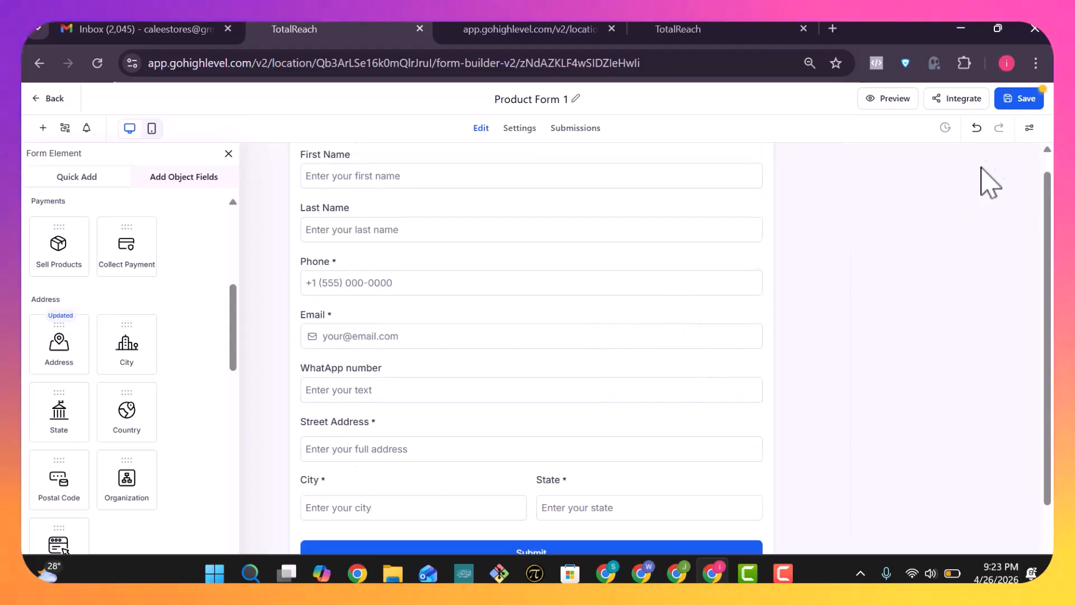
click(1025, 103)
scroll(591, 352, down, 2)
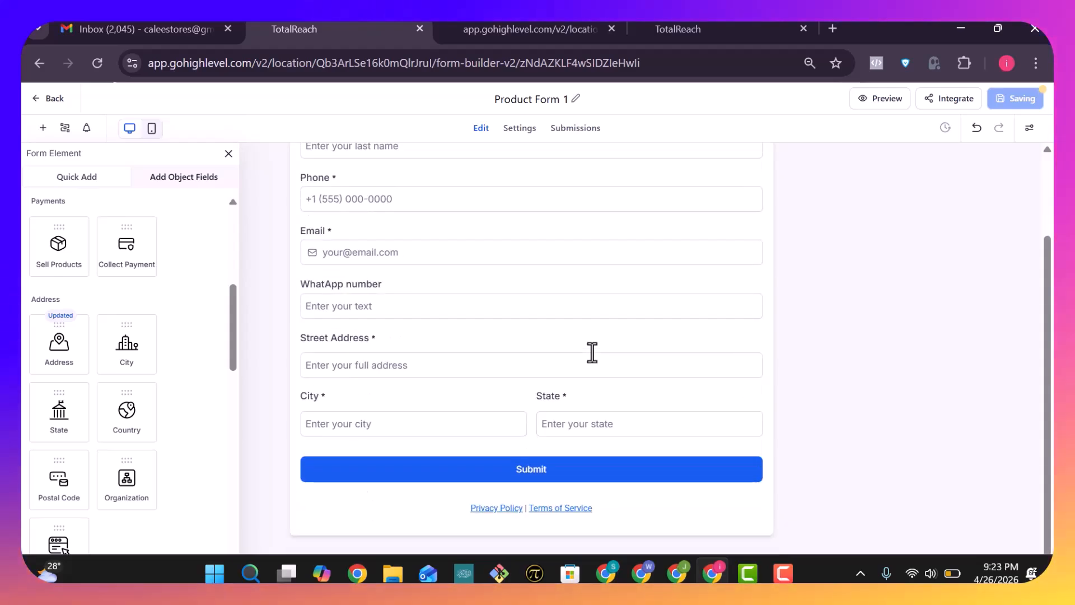
scroll(593, 353, up, 1)
scroll(593, 353, up, 1)
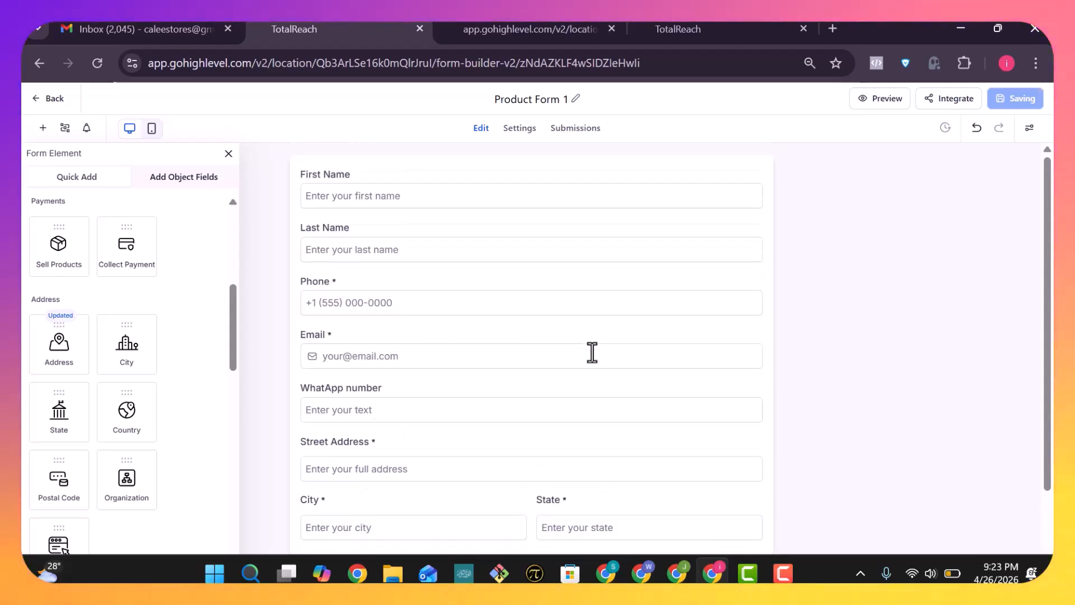
scroll(592, 353, down, 2)
scroll(365, 347, up, 1)
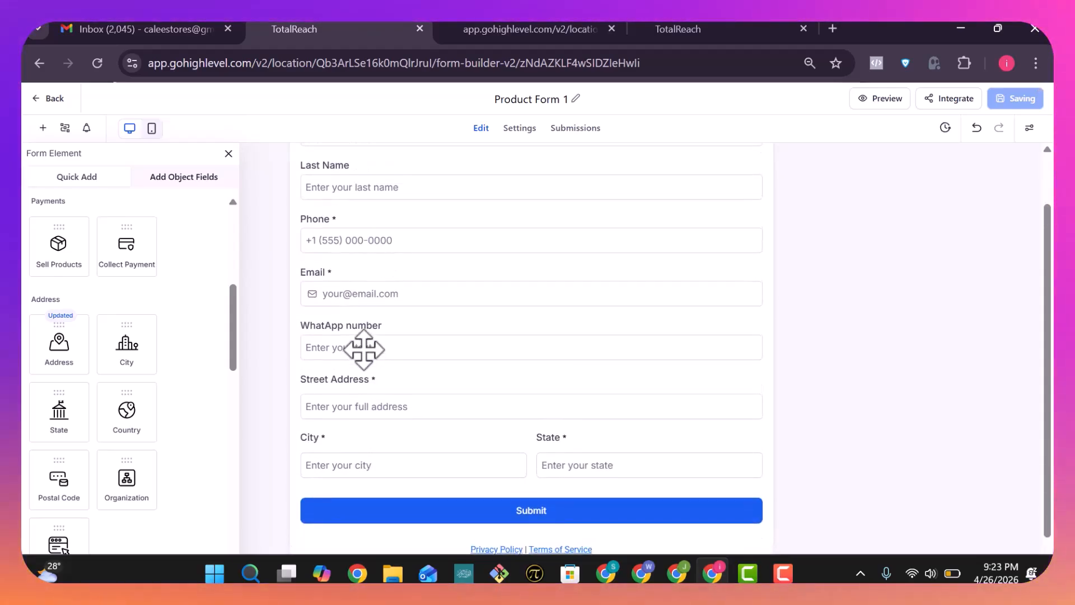
scroll(401, 417, down, 1)
scroll(586, 431, up, 2)
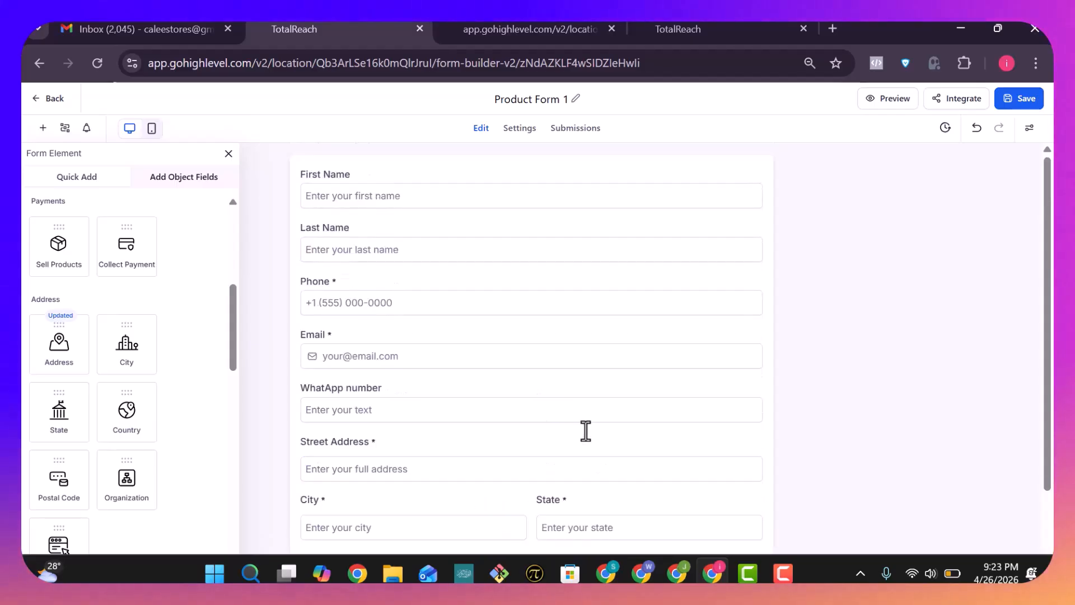
scroll(585, 431, down, 2)
scroll(586, 432, up, 2)
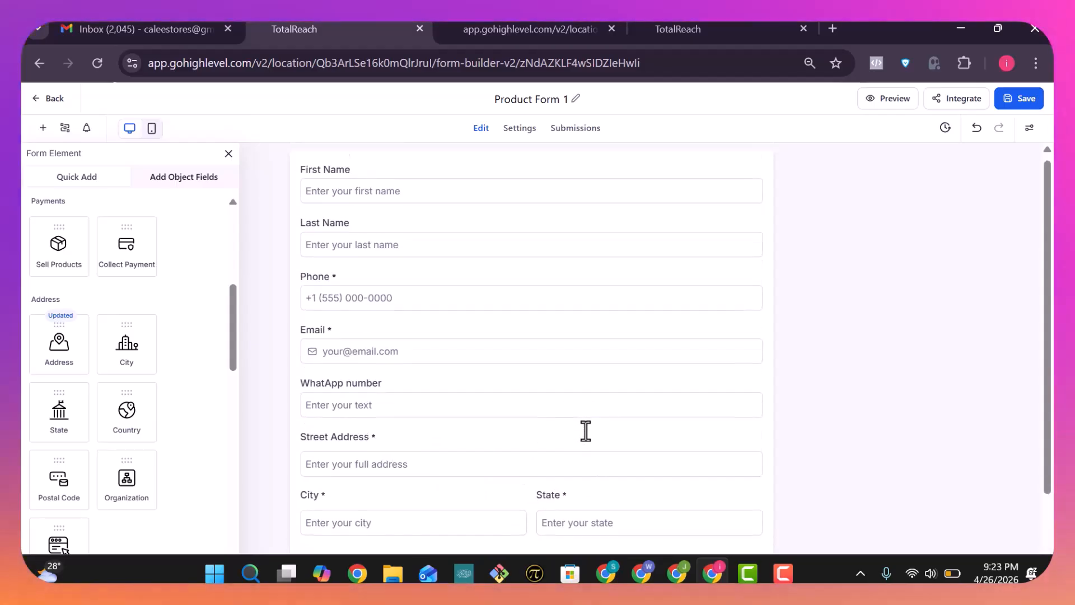
scroll(586, 431, down, 2)
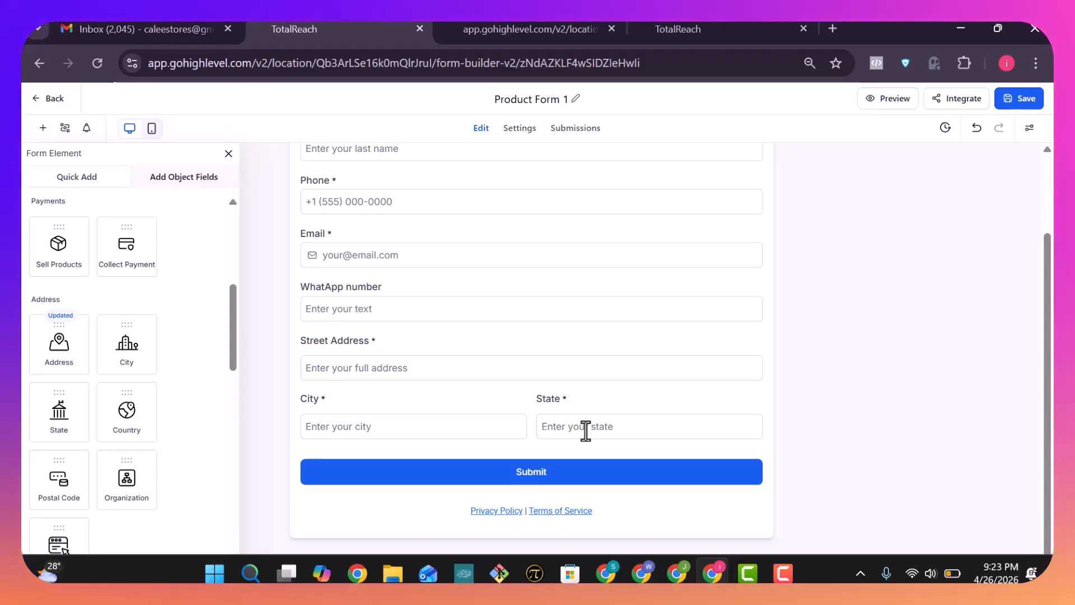
scroll(108, 462, down, 6)
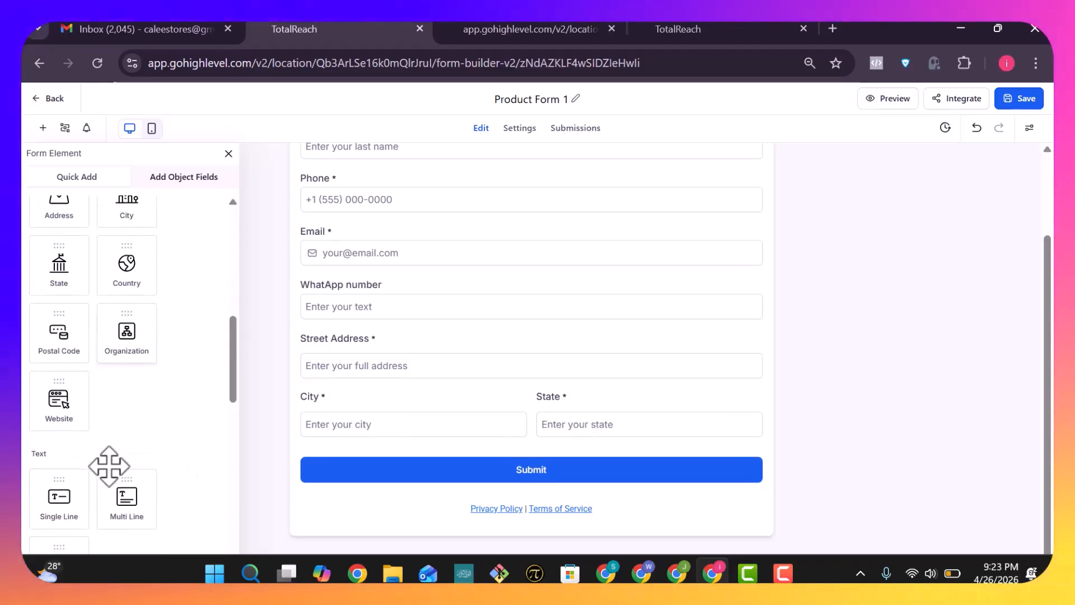
scroll(109, 466, down, 4)
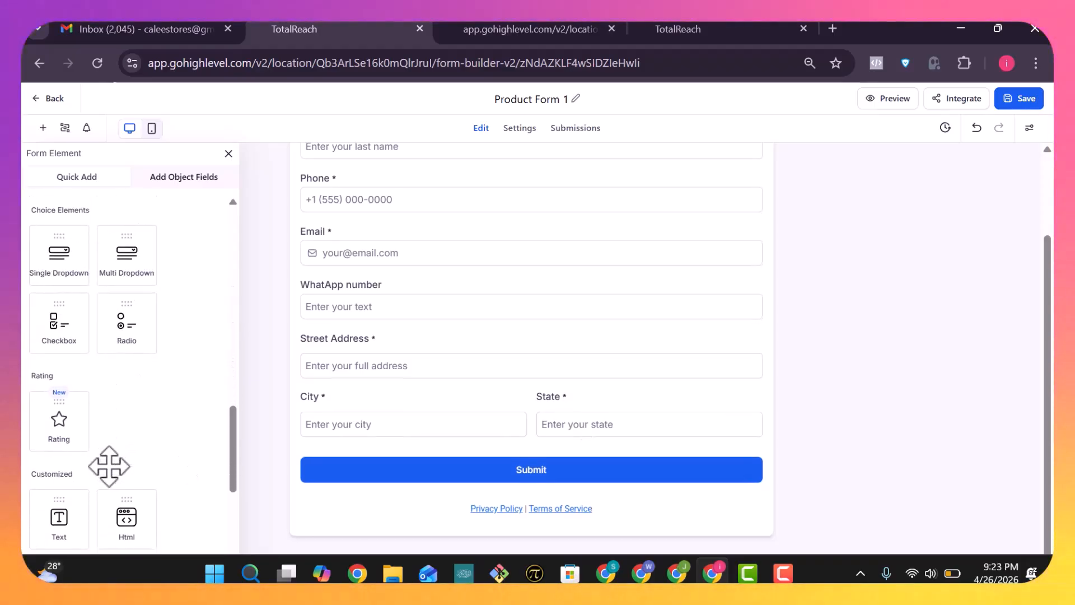
Add a radio field labelled Colors below City and State.
drag(130, 313, 387, 449)
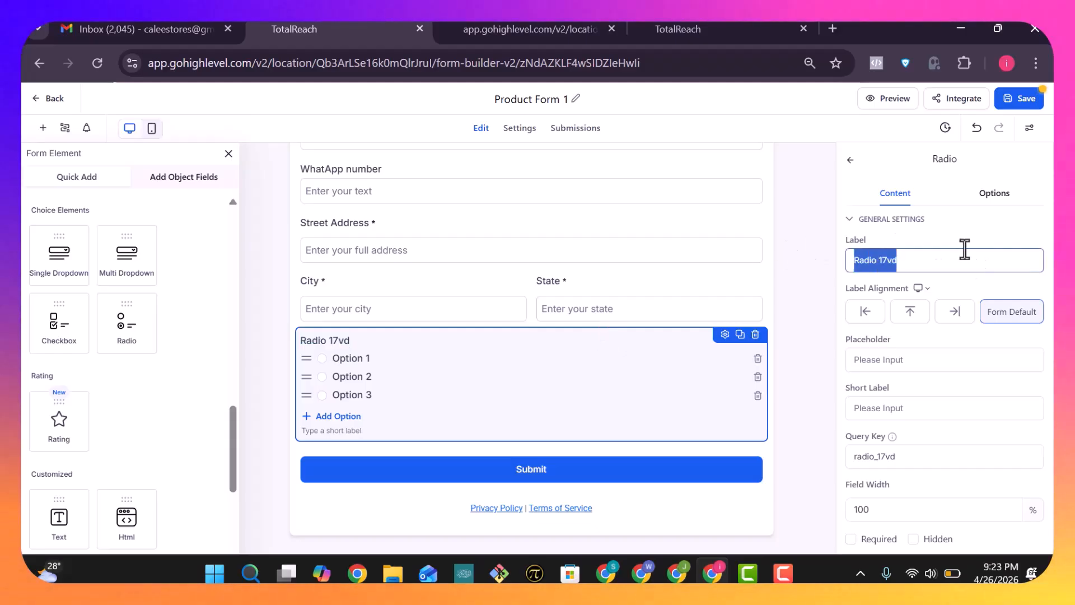
text(Col)
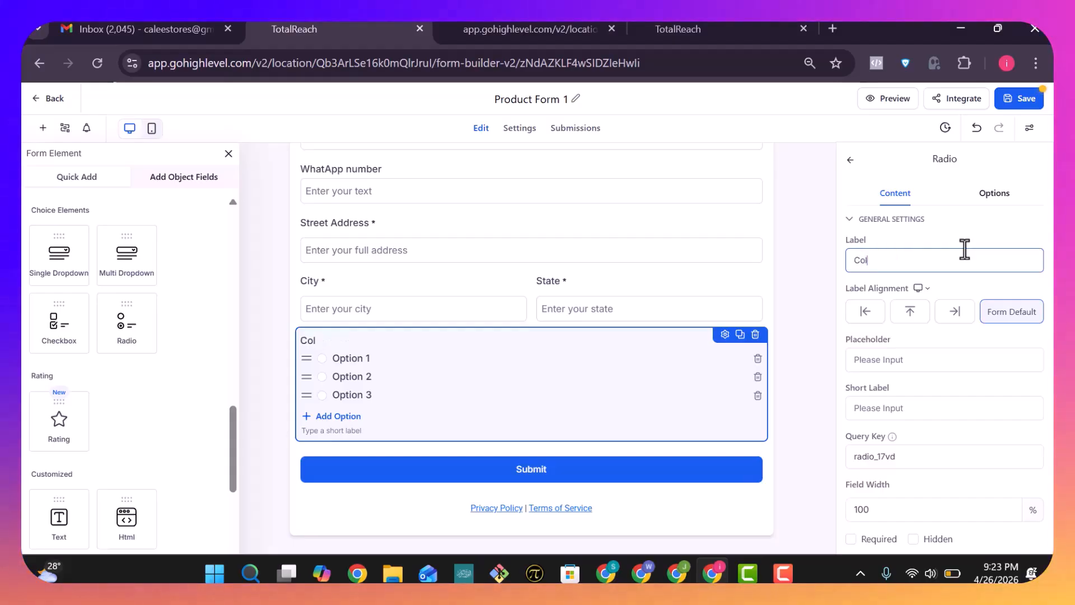
text(ors)
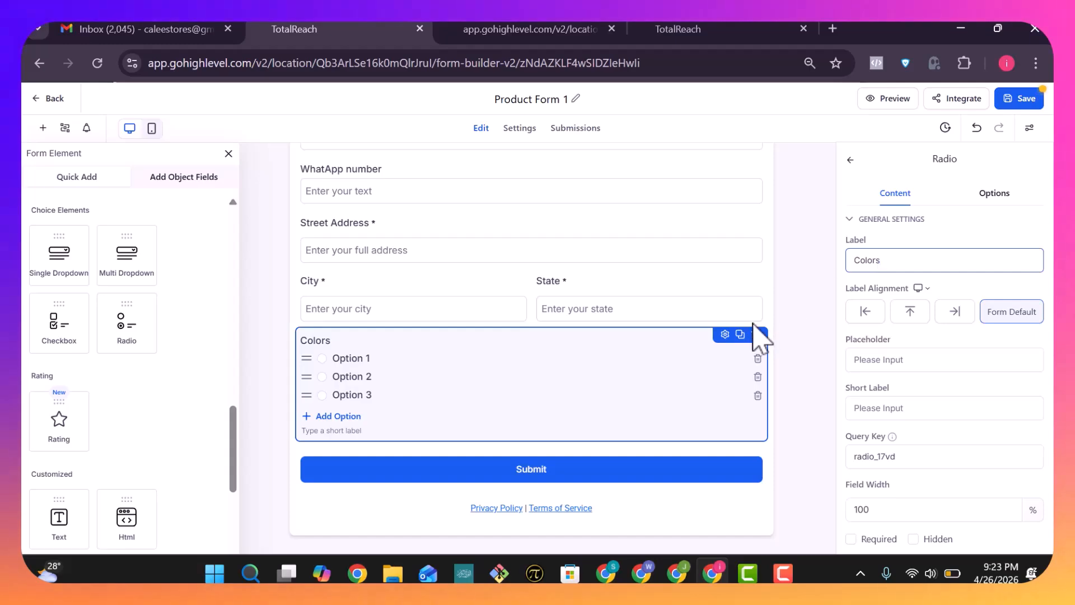
click(1001, 194)
Rename the Colors choices to Black, White and Blue.
triple_click(928, 352)
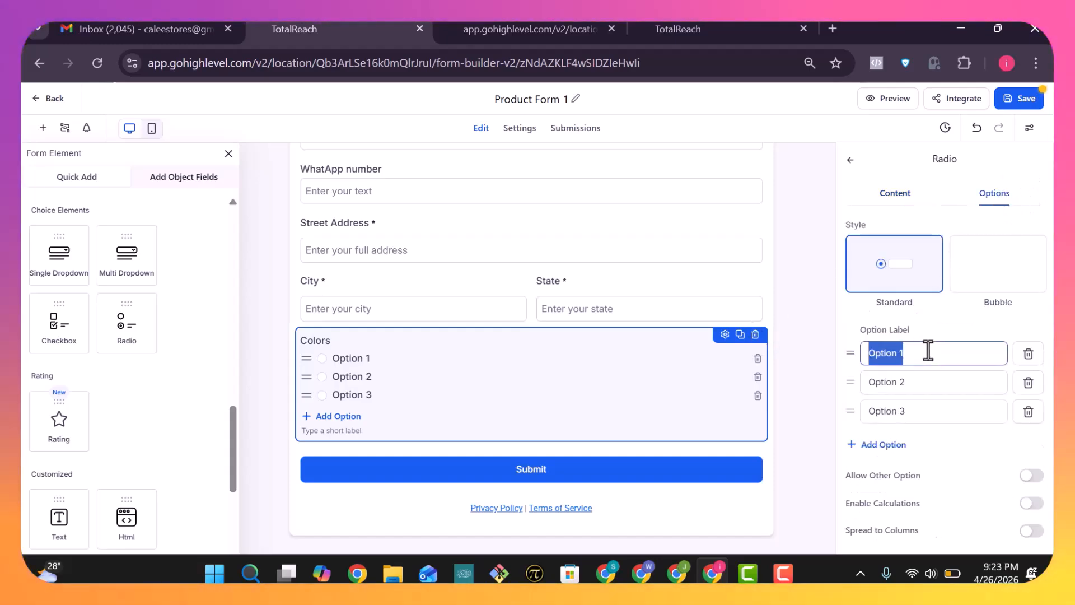
text(Blac)
text(t)
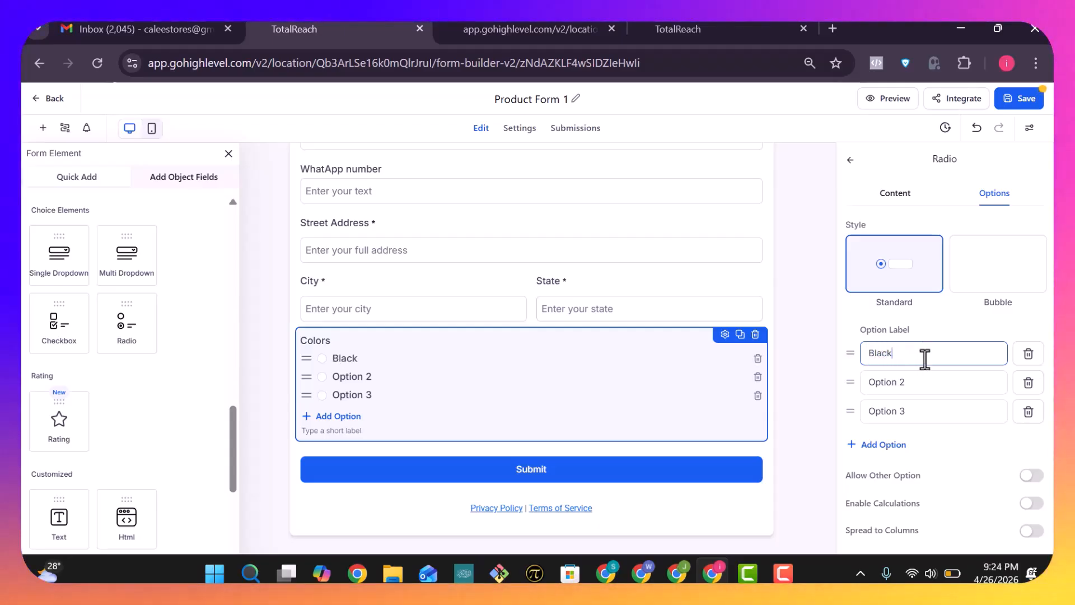
click(922, 385)
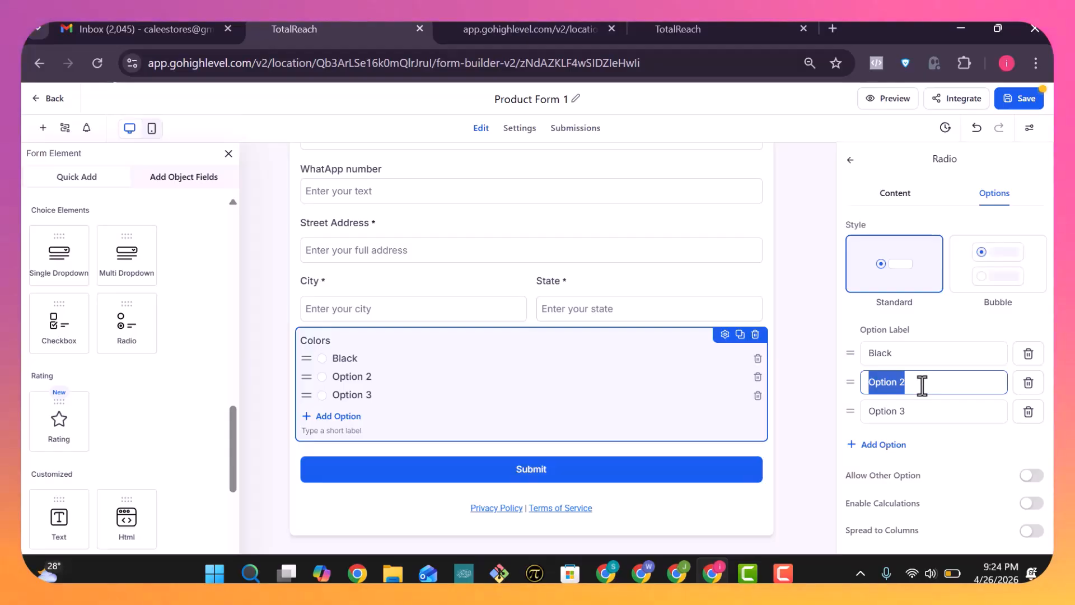
text(hite)
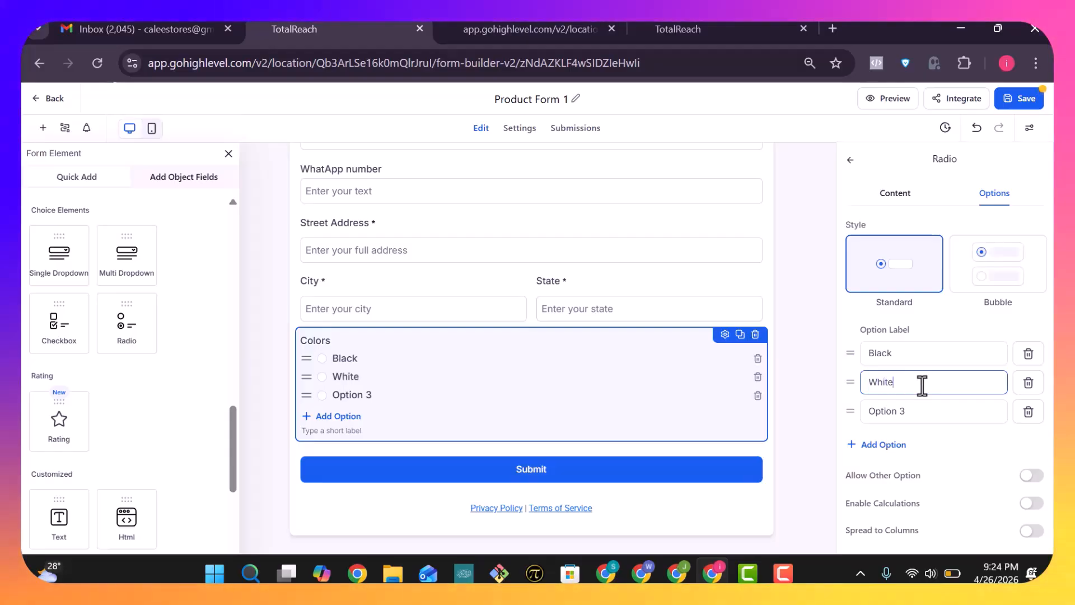
triple_click(918, 408)
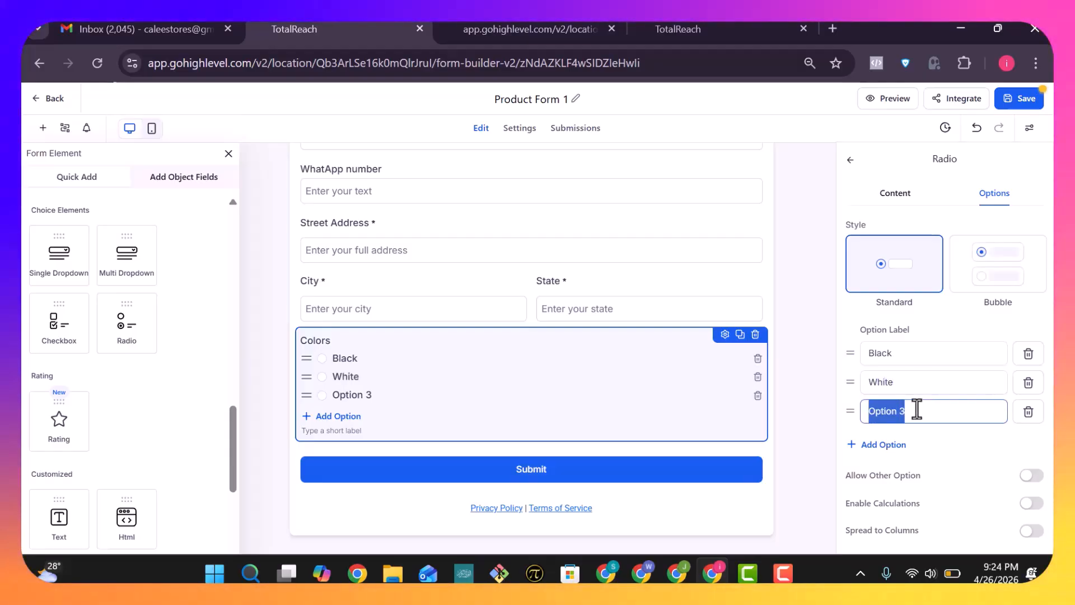
text(Blue)
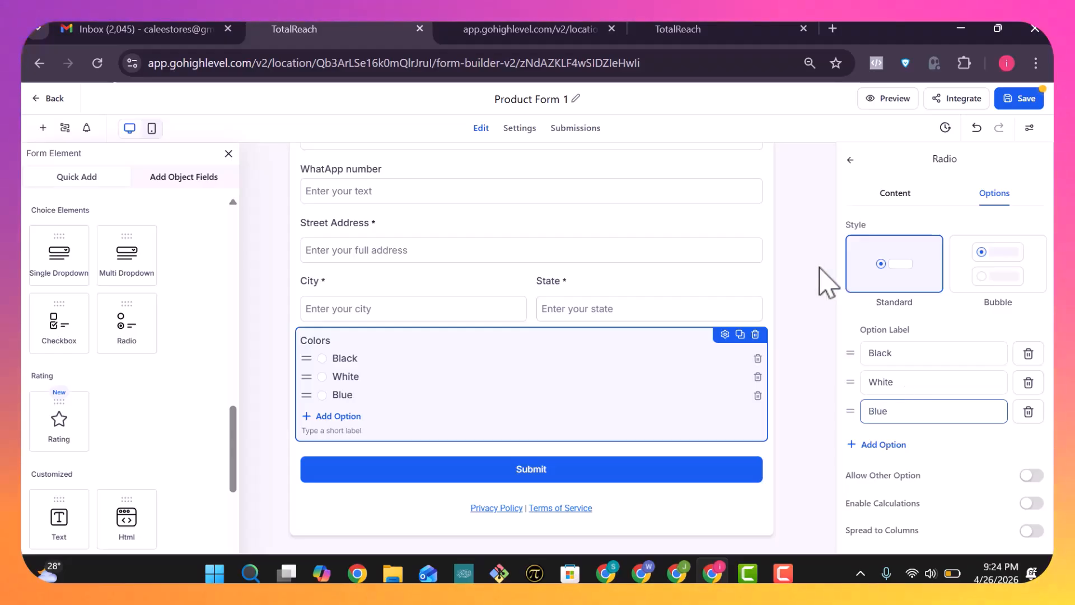
click(820, 269)
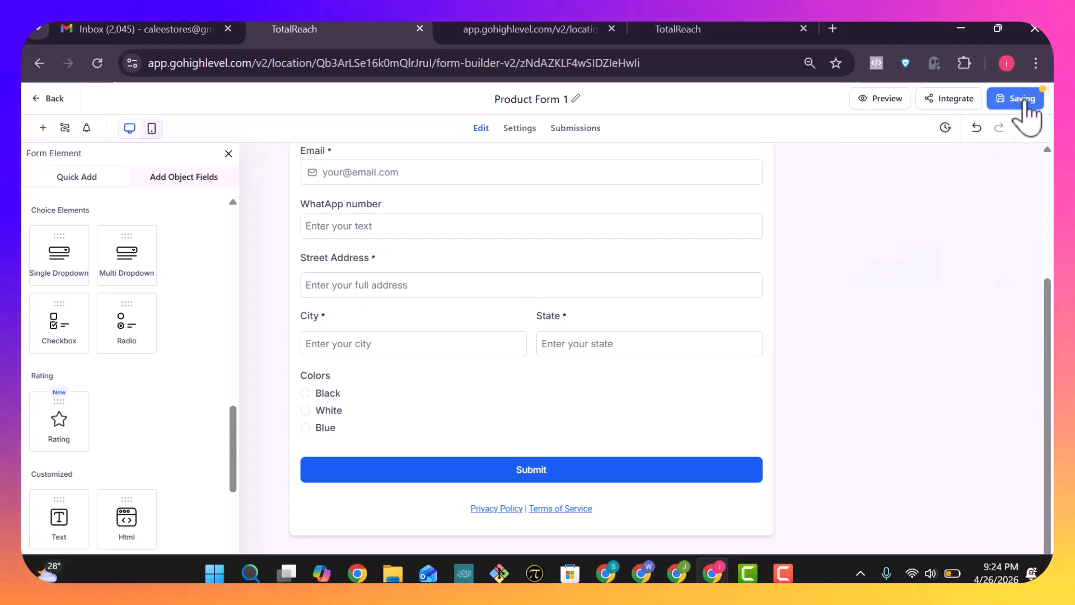
Close the 'Error, Retry again' network error toast.
scroll(648, 239, up, 3)
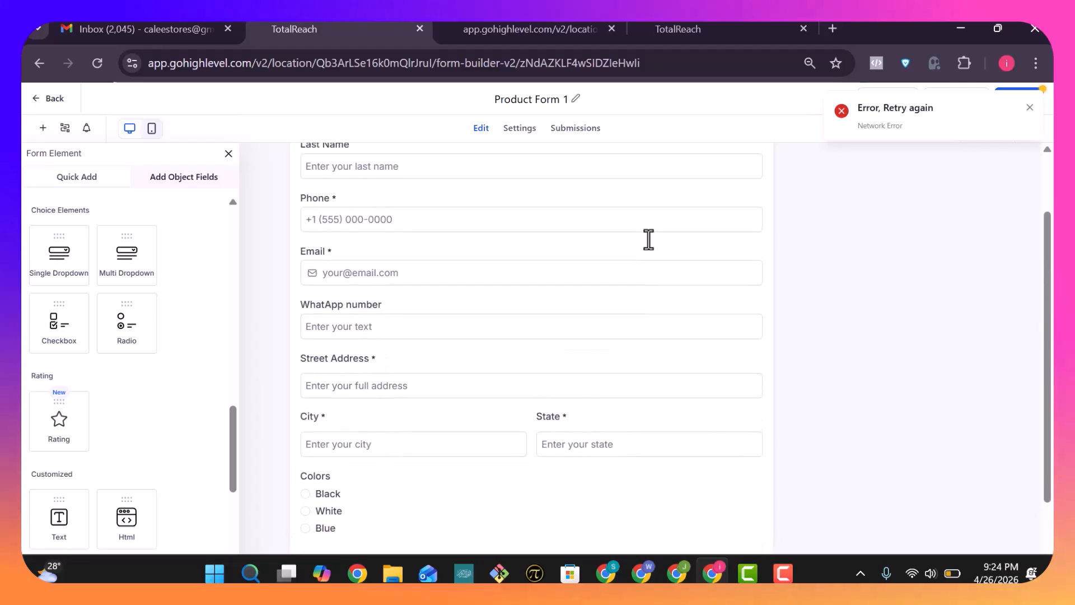
click(1029, 110)
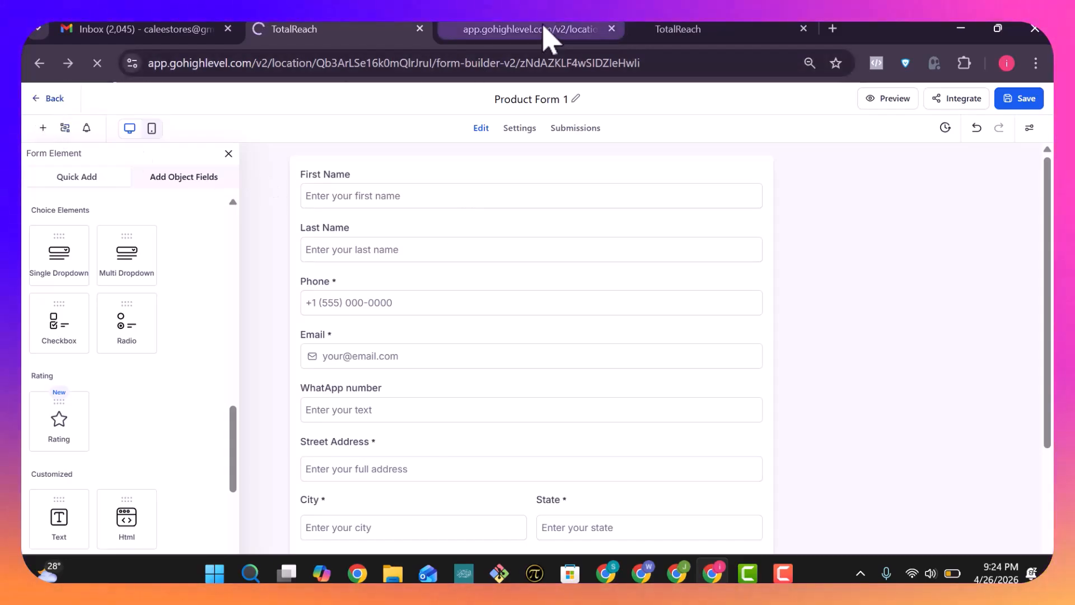
Close the stray sign-in tab and return to the Funnels list with the Product Name funnel.
click(544, 31)
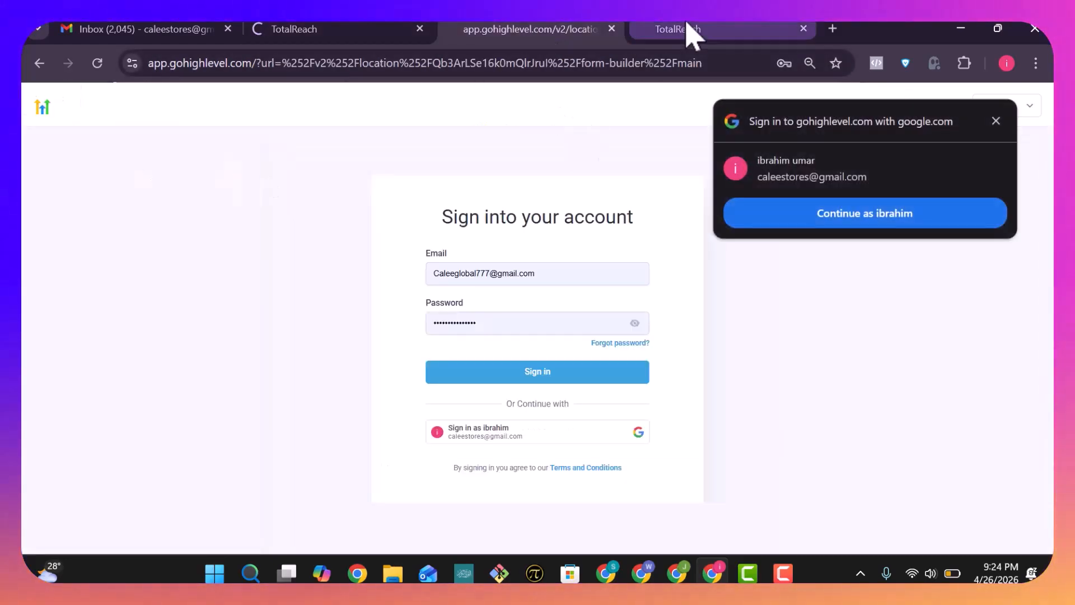
click(693, 32)
click(576, 33)
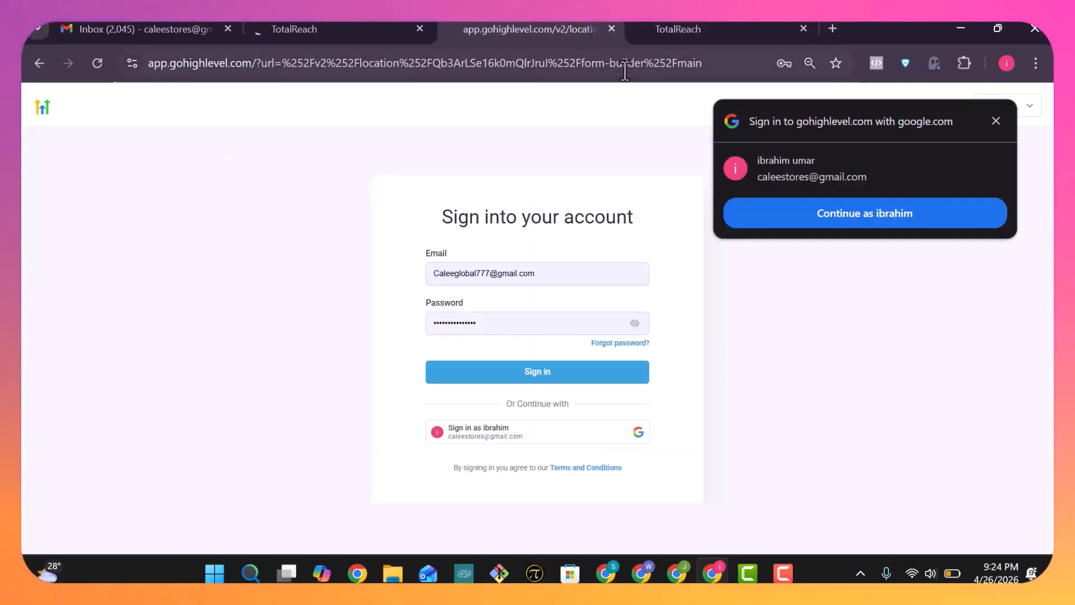
click(611, 29)
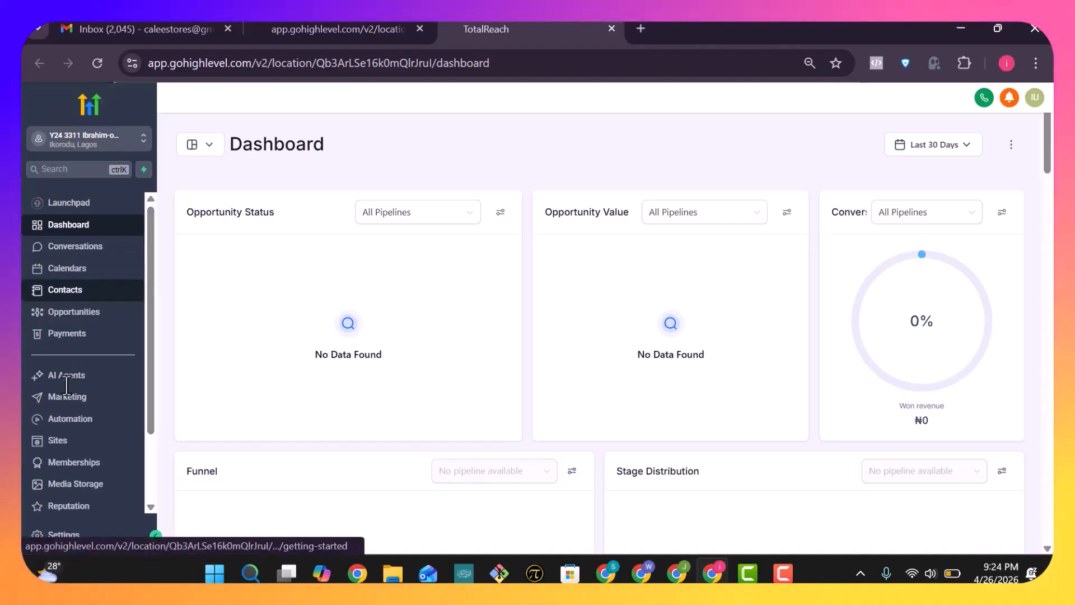
scroll(66, 385, down, 2)
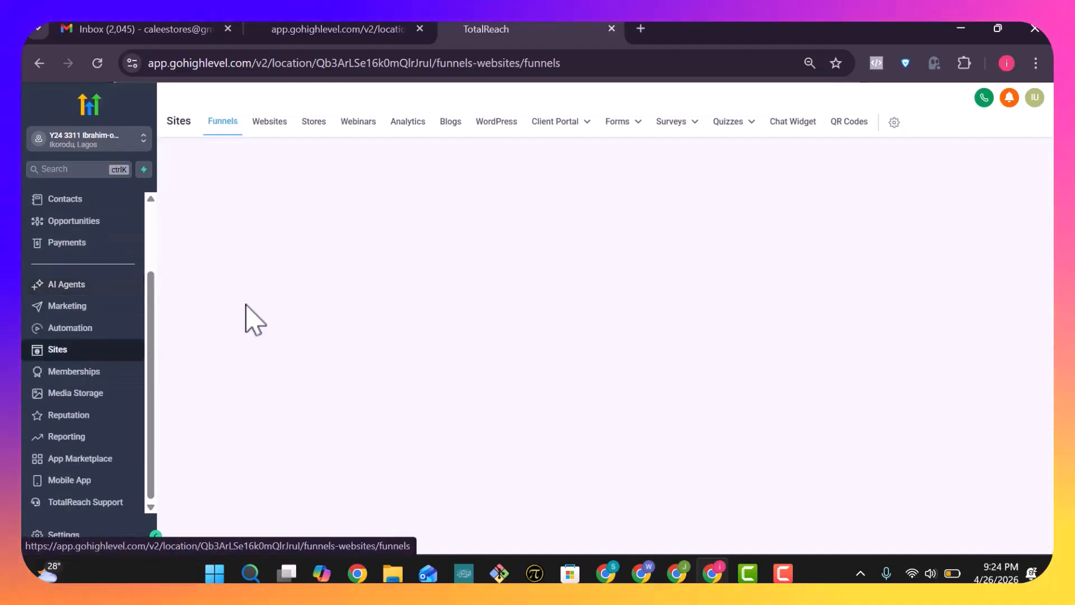
click(318, 30)
click(532, 29)
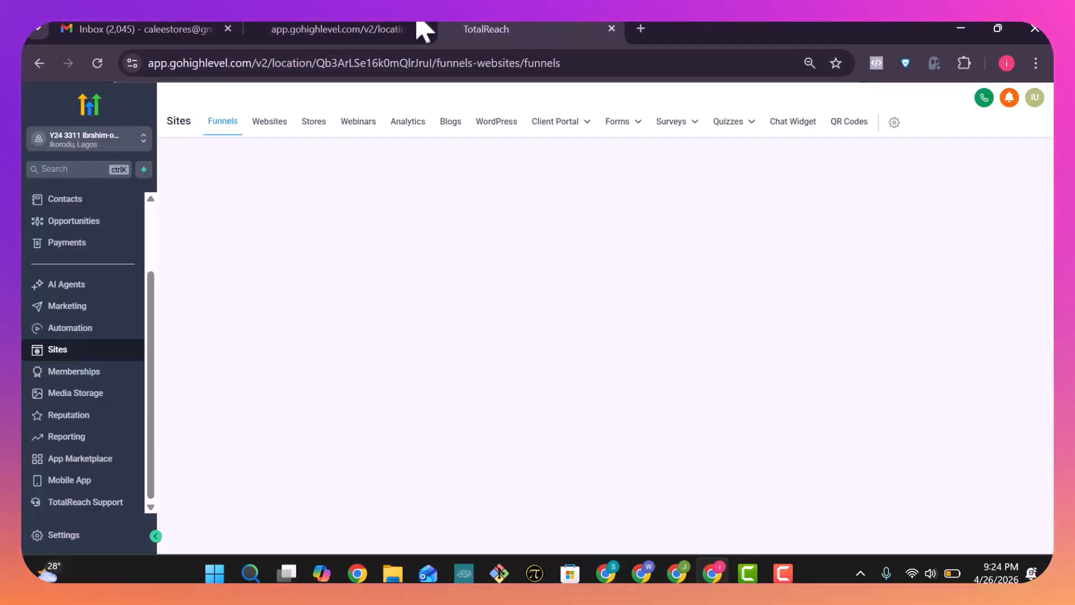
click(352, 31)
click(520, 31)
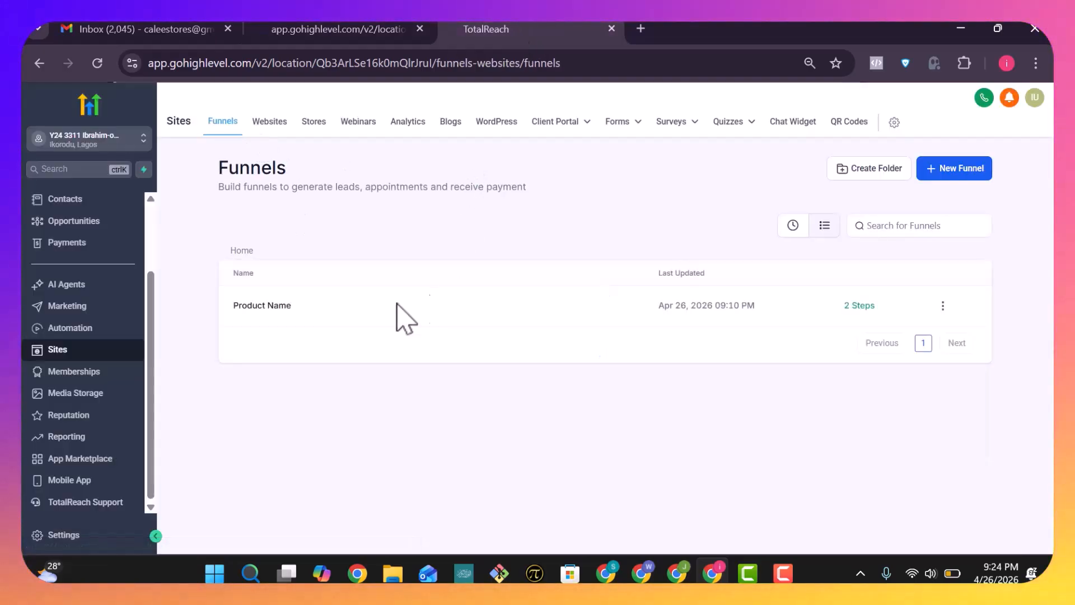
Open the Product Name funnel's landing step with Edit in a New Tab, reloading the verification page.
click(255, 306)
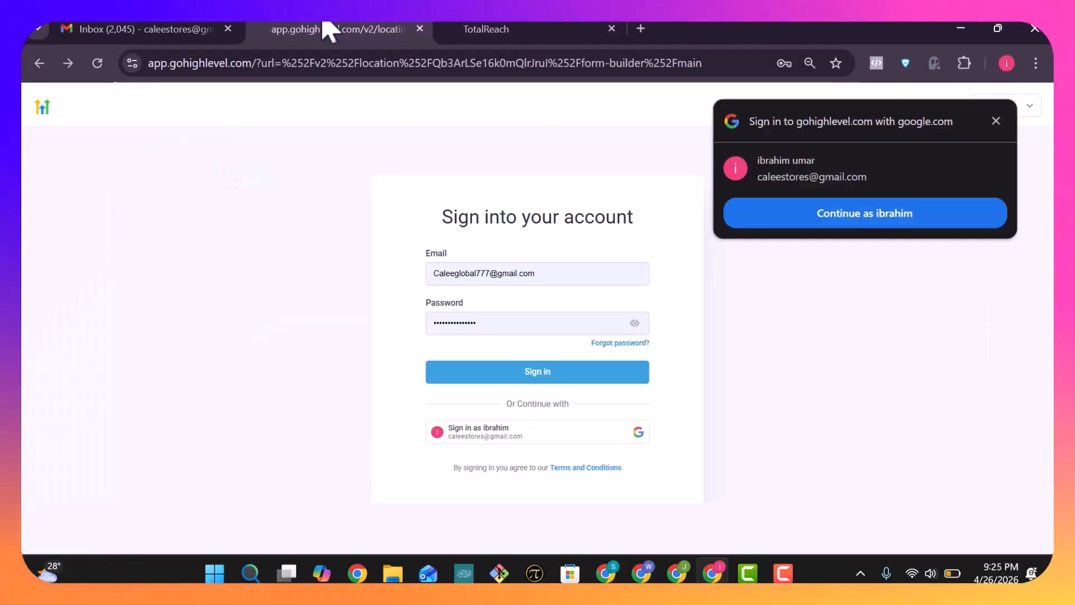
click(476, 27)
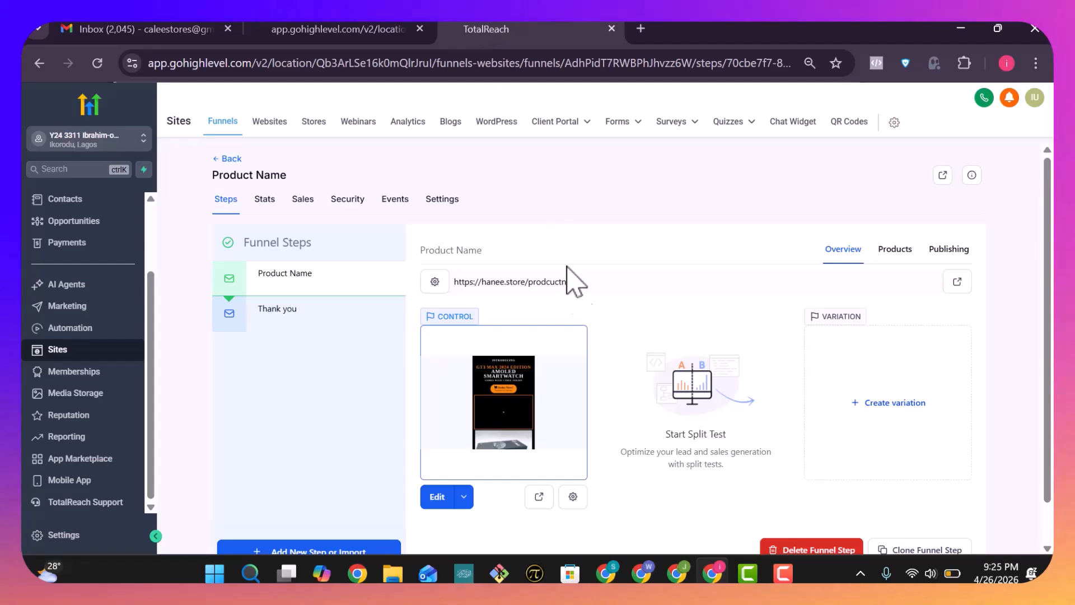
click(463, 497)
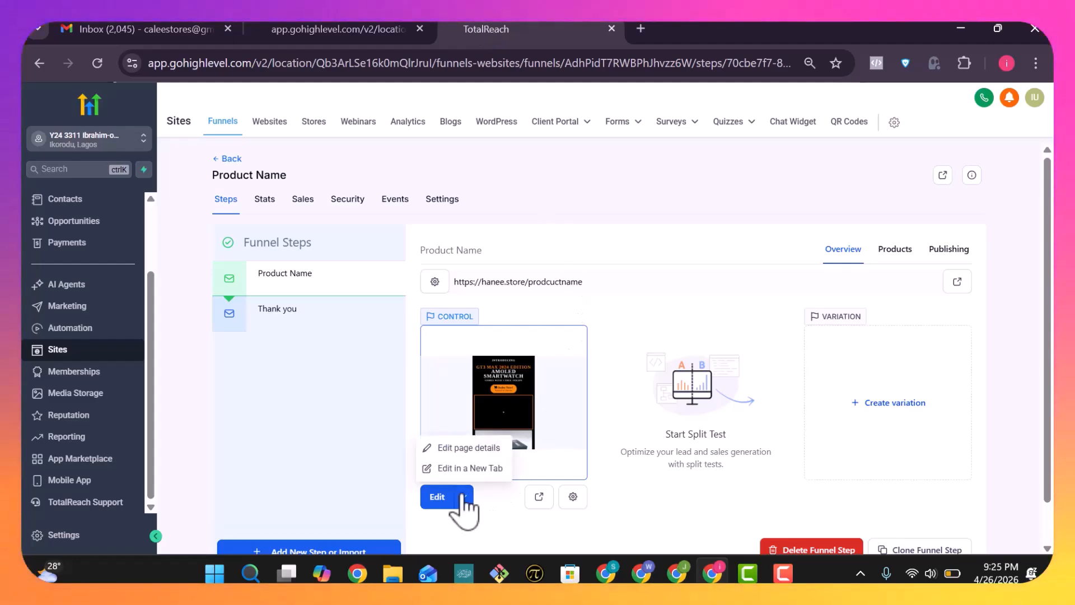
click(451, 469)
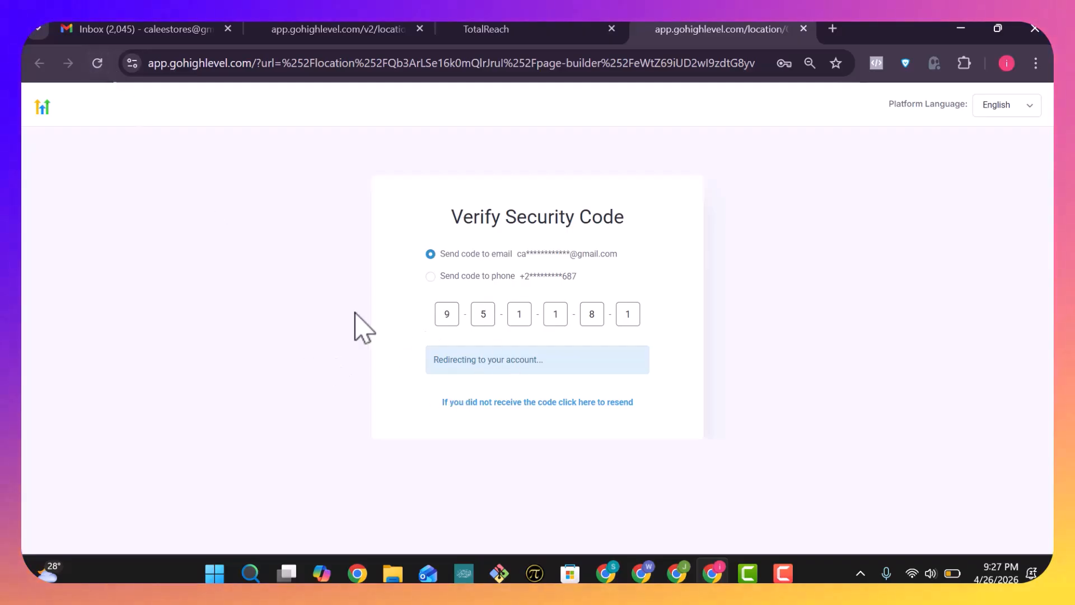
click(97, 64)
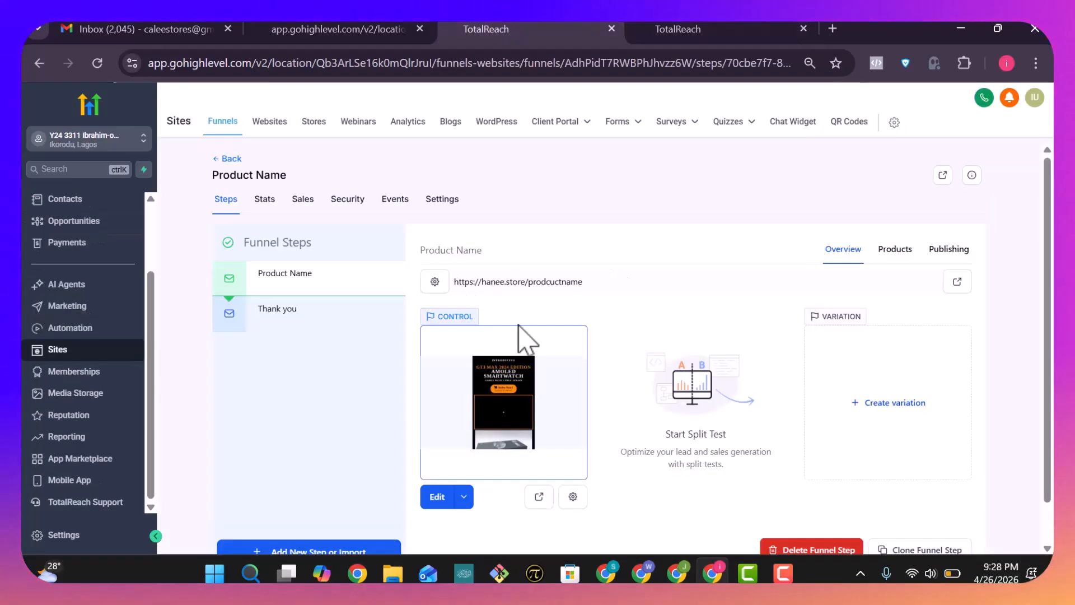
Load the smartwatch landing page in the page builder and scroll to its order form section.
click(463, 497)
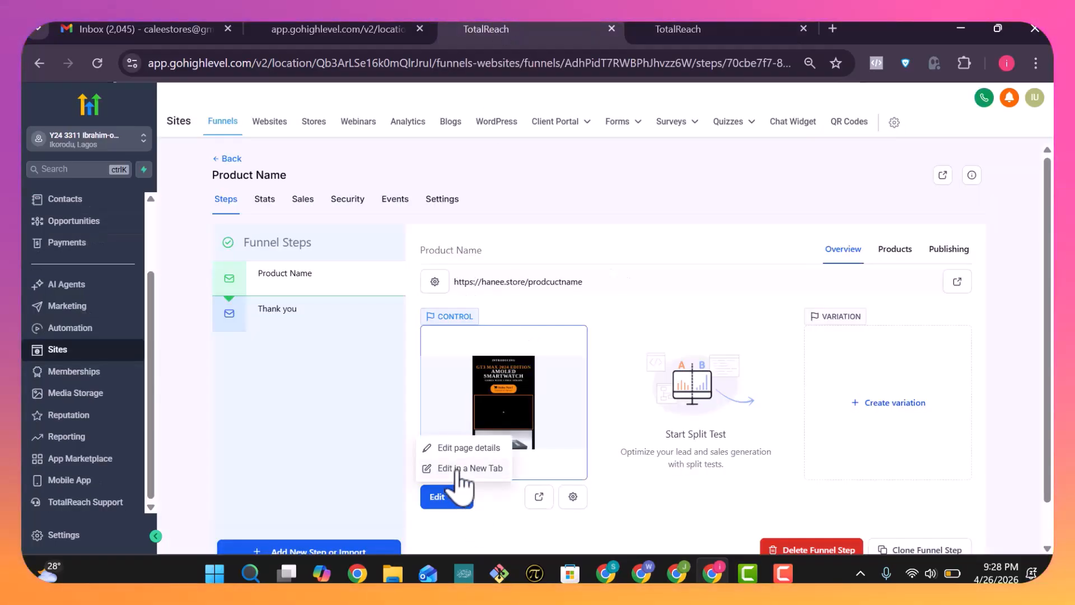
click(456, 470)
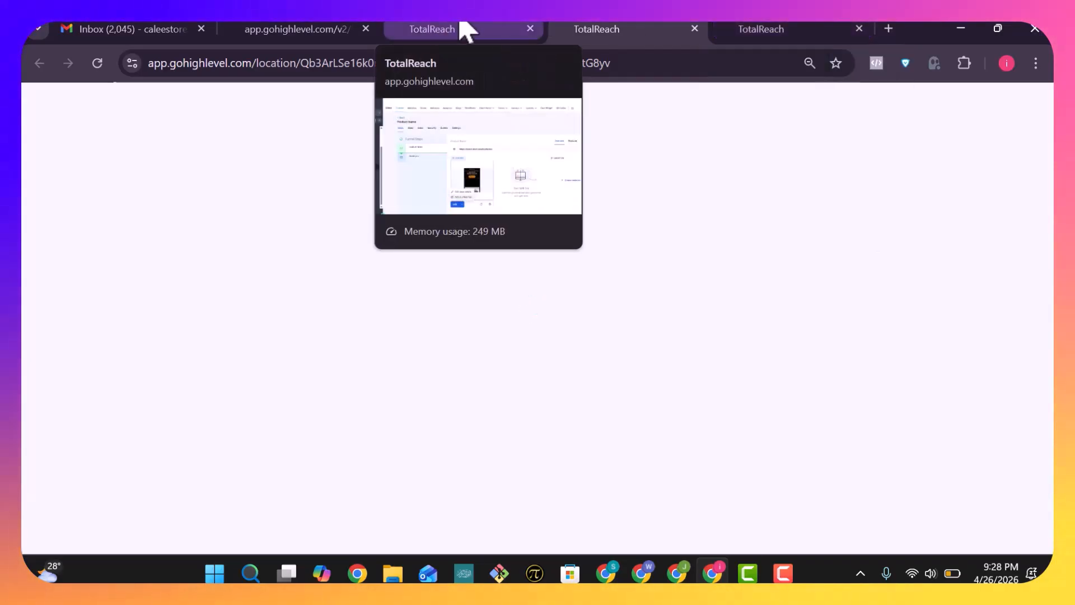
click(462, 28)
click(331, 31)
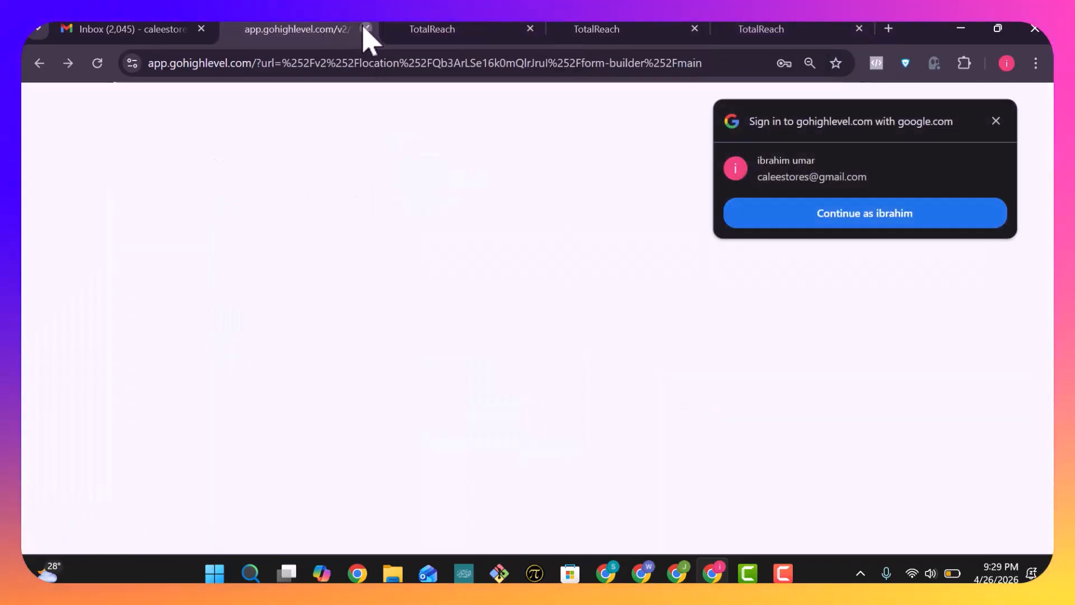
click(366, 29)
click(453, 31)
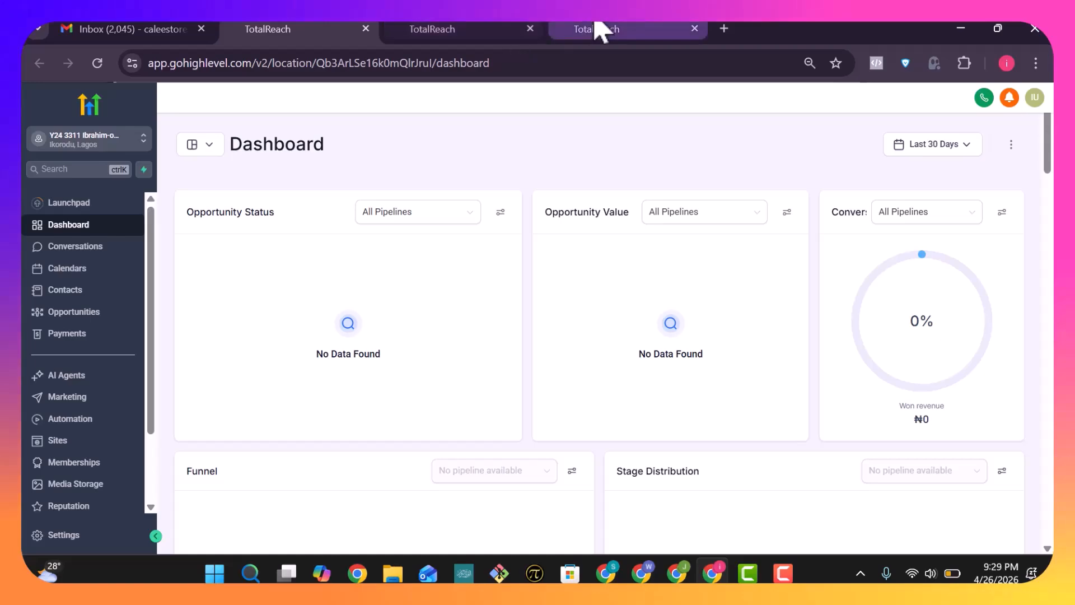
click(599, 30)
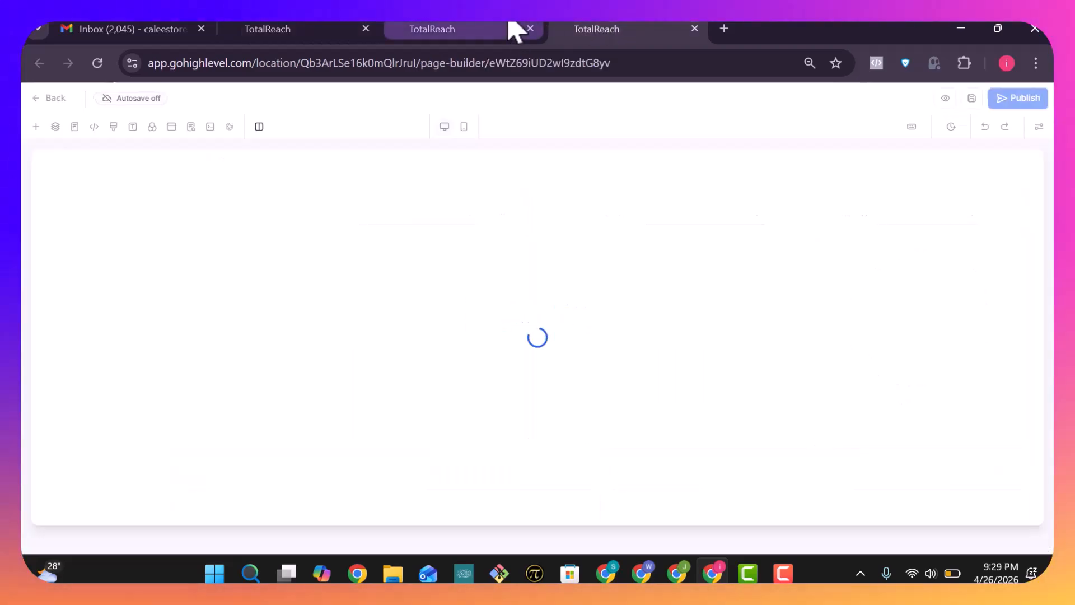
click(471, 28)
click(600, 30)
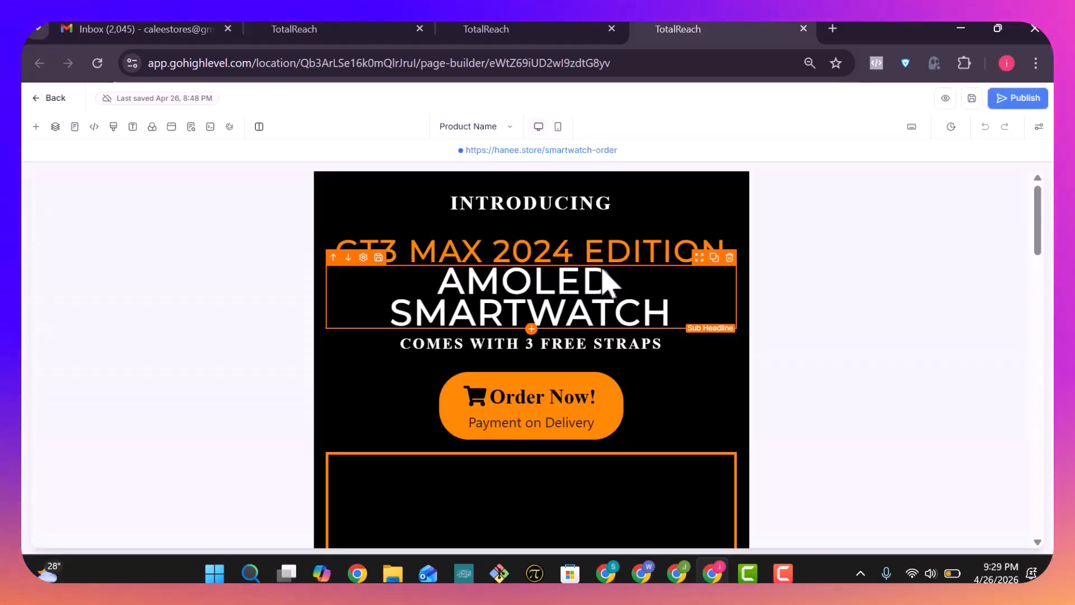
scroll(608, 283, down, 5)
scroll(609, 283, down, 15)
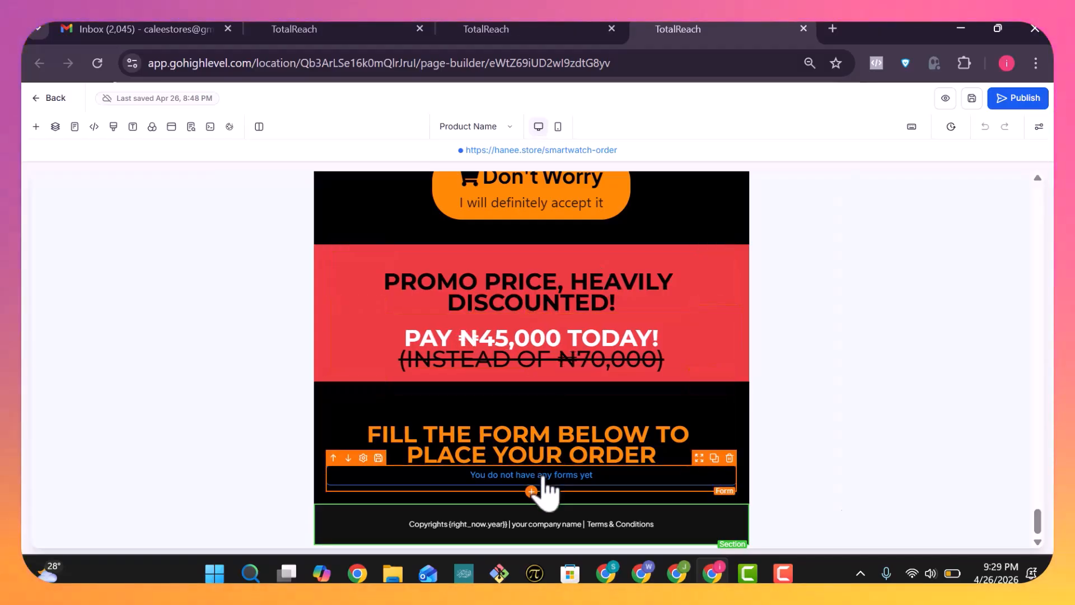
Attach Product Form 1 to the landing page's order form element.
click(543, 480)
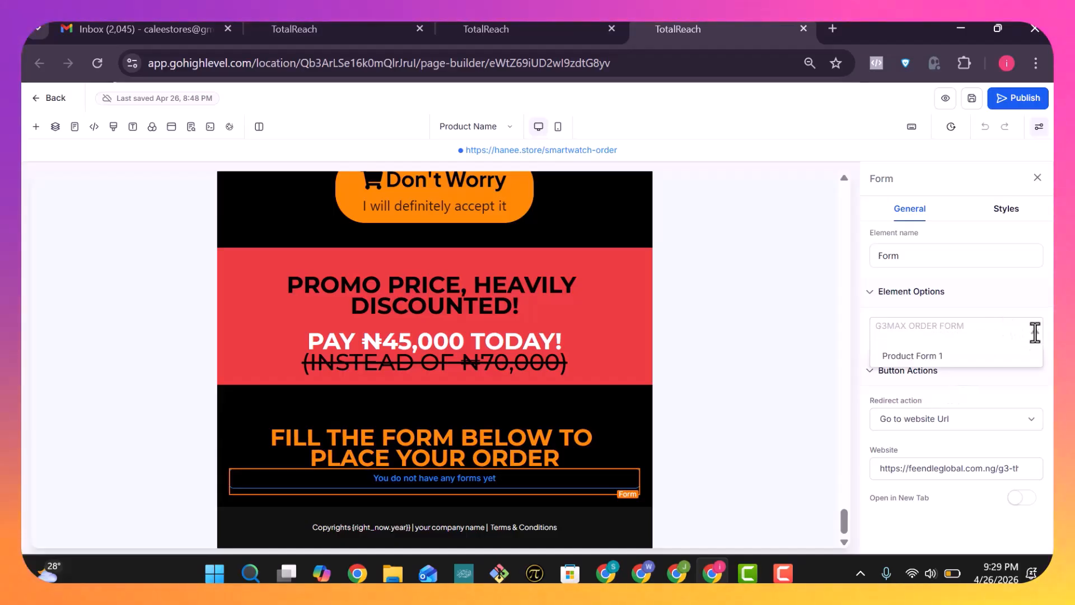
click(953, 356)
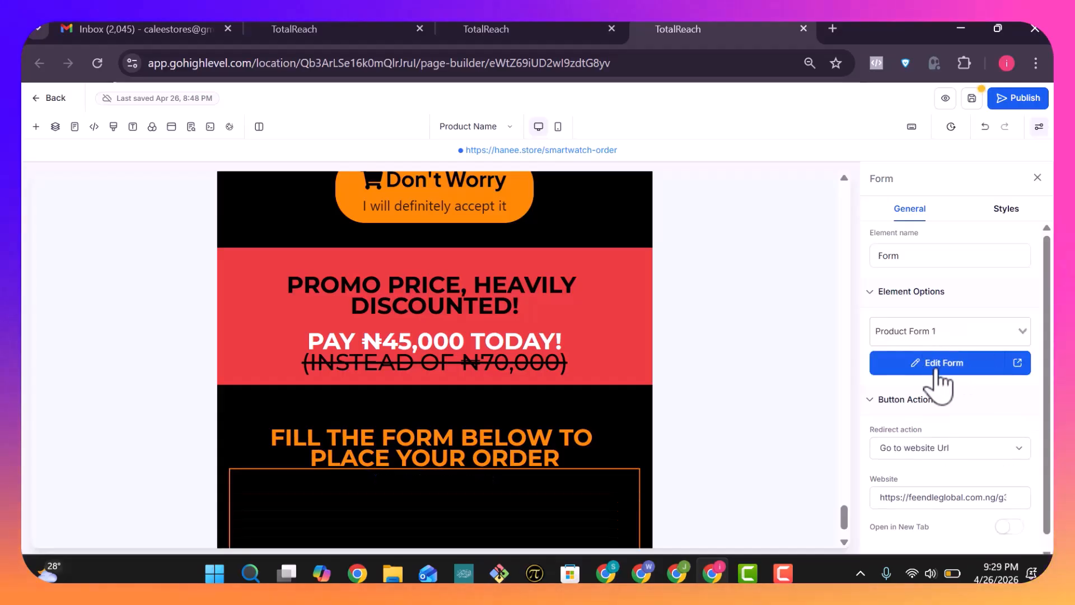
scroll(941, 387, down, 1)
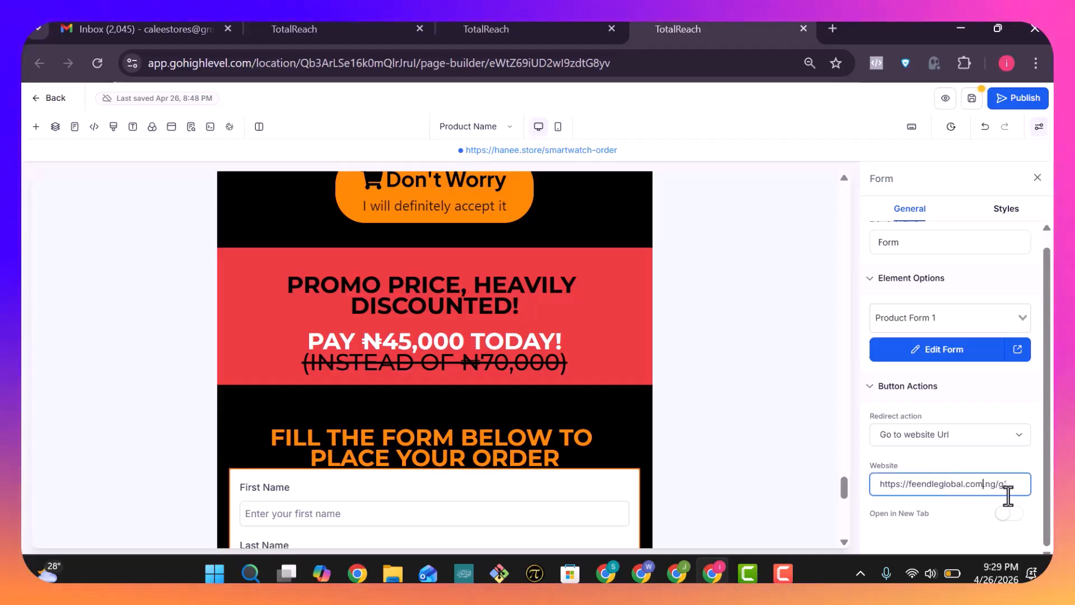
Test the old thank-you URL in a new tab, then set the form's redirect to 'Go to Next step'.
key(Left)
key(Left)
key(Left)
key(Left)
key(Left)
key(Left)
key(Left)
key(Left)
key(Left)
key(Left)
key(Left)
key(Left)
key(Left)
key(Left)
key(Left)
key(Left)
key(Left)
key(Left)
key(Left)
key(Left)
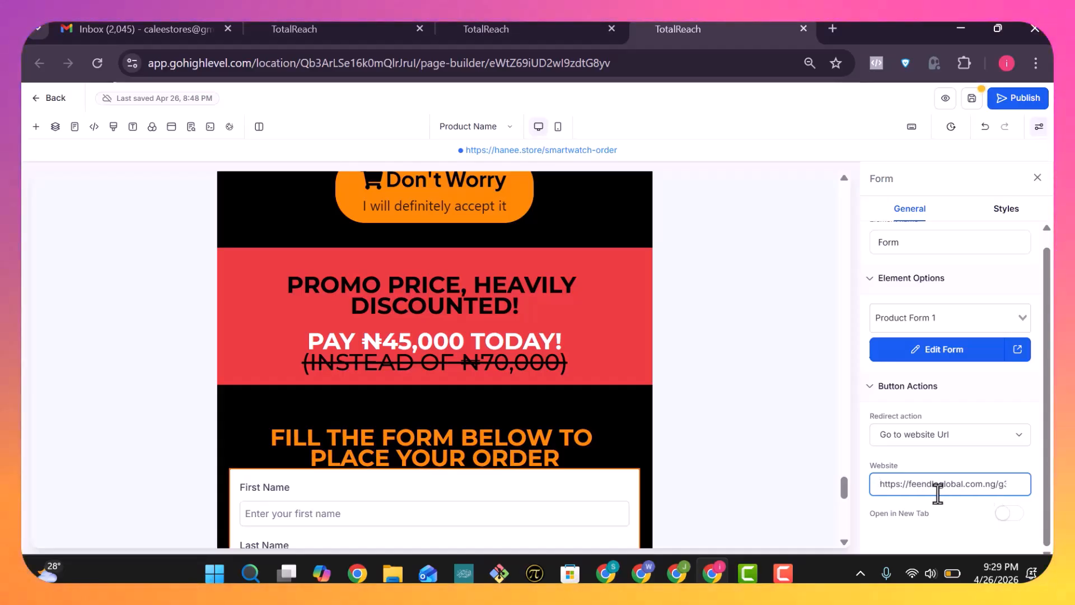
key(ctrl+a)
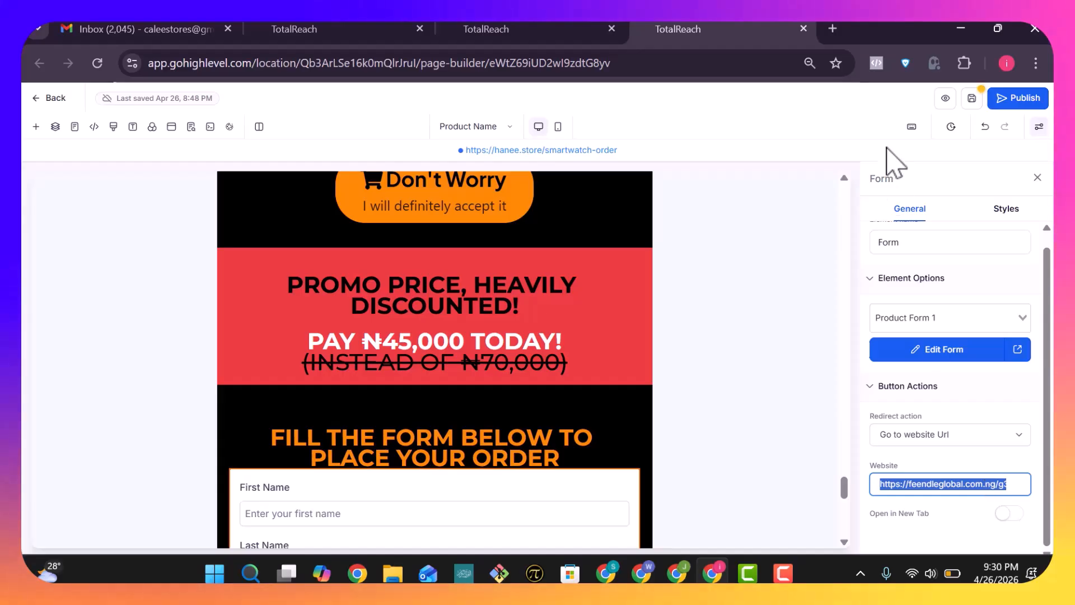
click(834, 29)
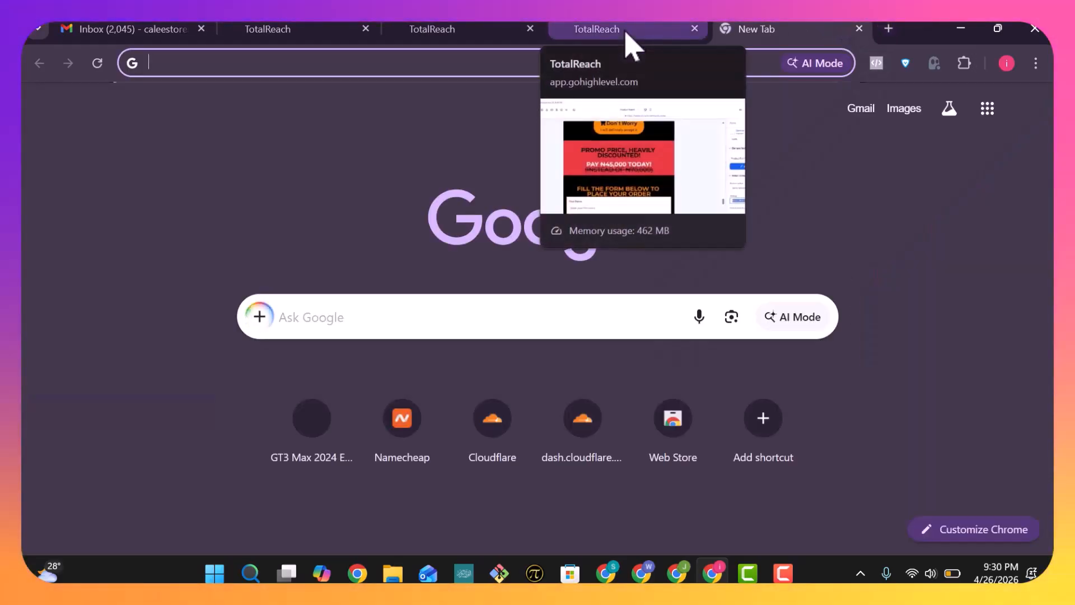
text(https://feendleglobal.com.ng/g3-thankyou)
key(Return)
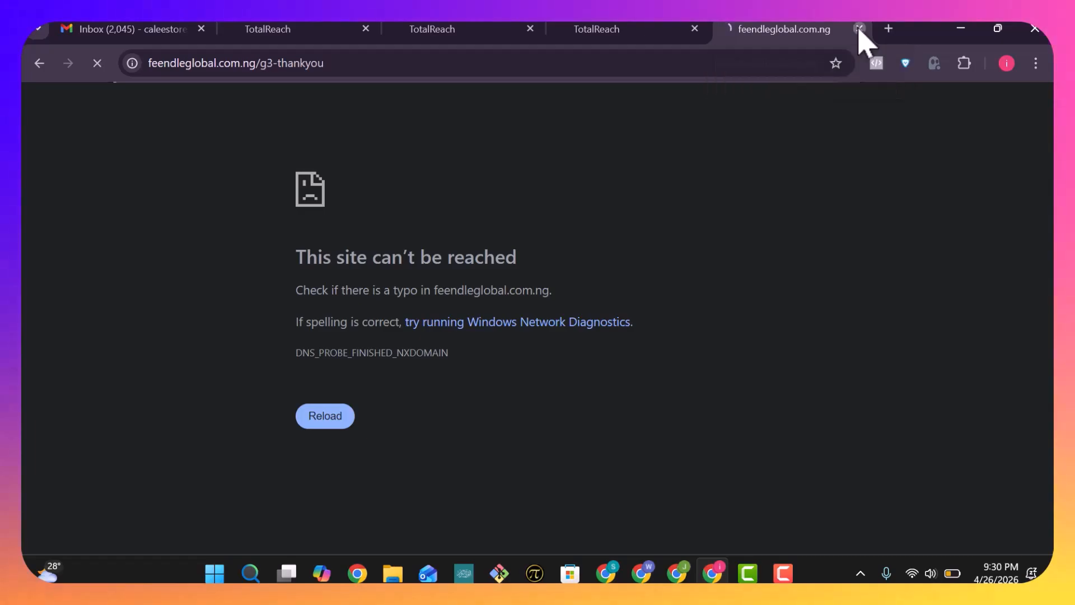
click(860, 28)
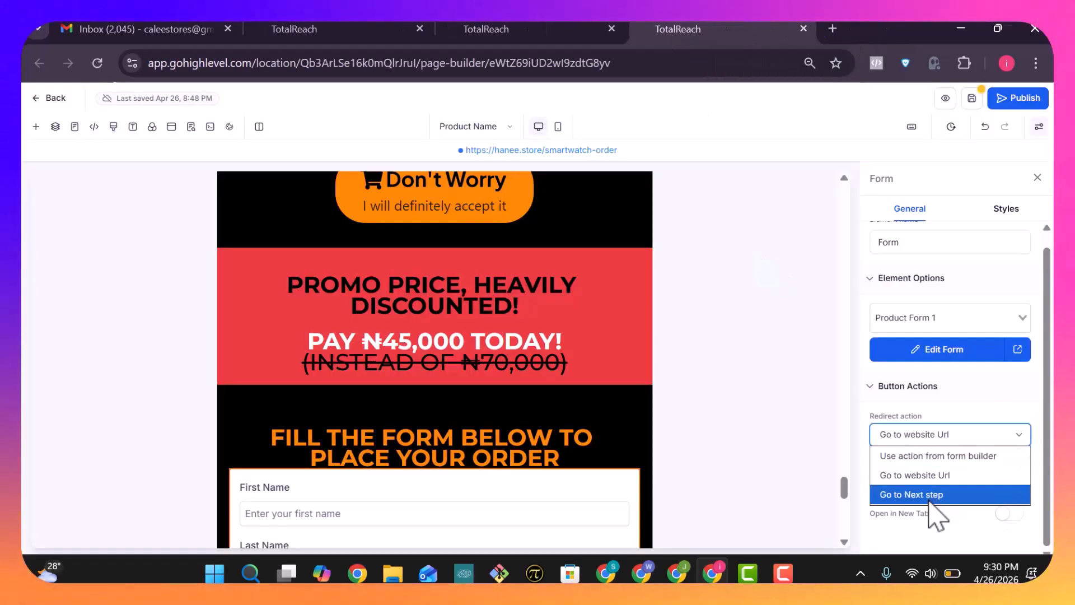
click(930, 495)
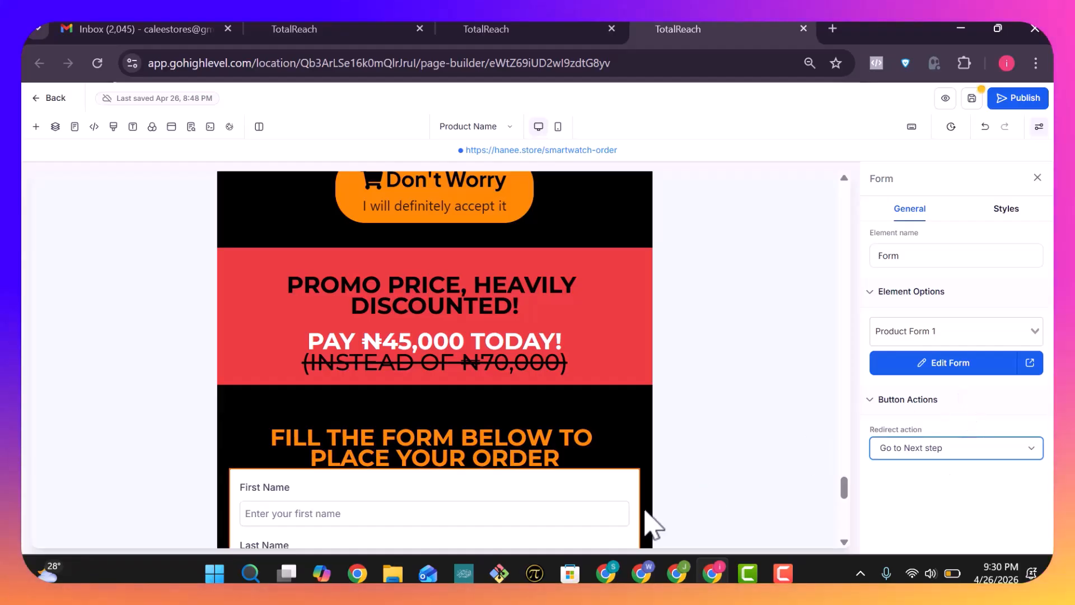
Scroll the canvas up and down to review the order form section.
scroll(523, 493, down, 10)
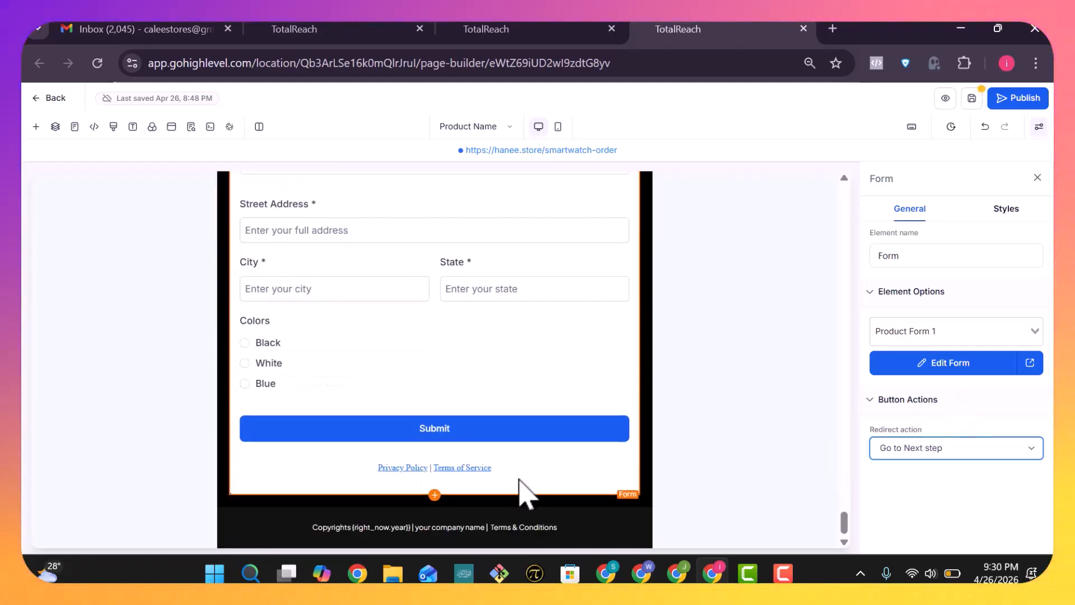
scroll(523, 492, up, 8)
scroll(523, 492, down, 5)
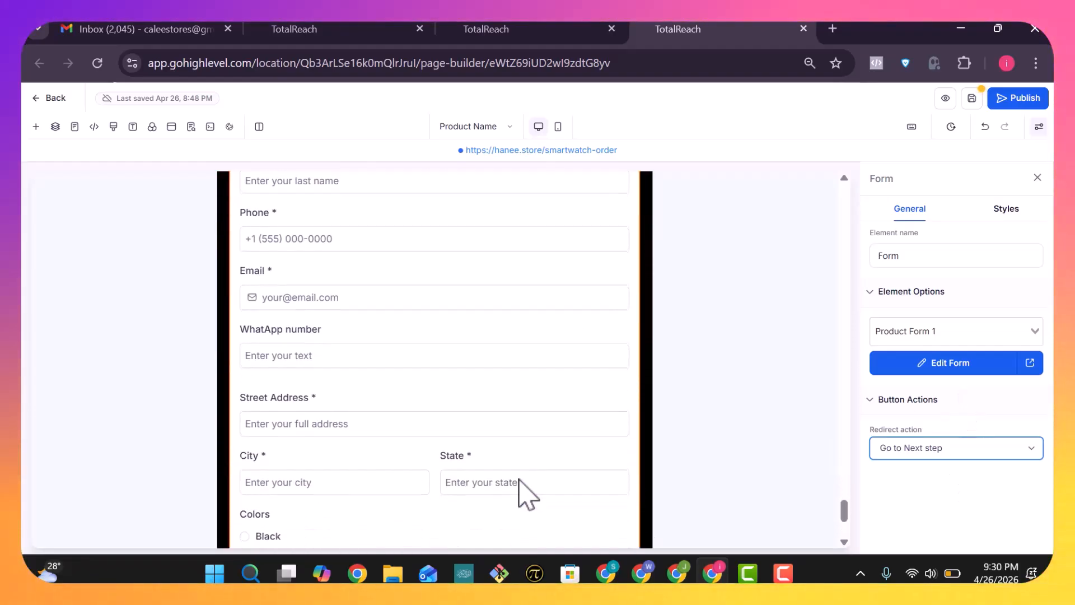
scroll(524, 492, down, 1)
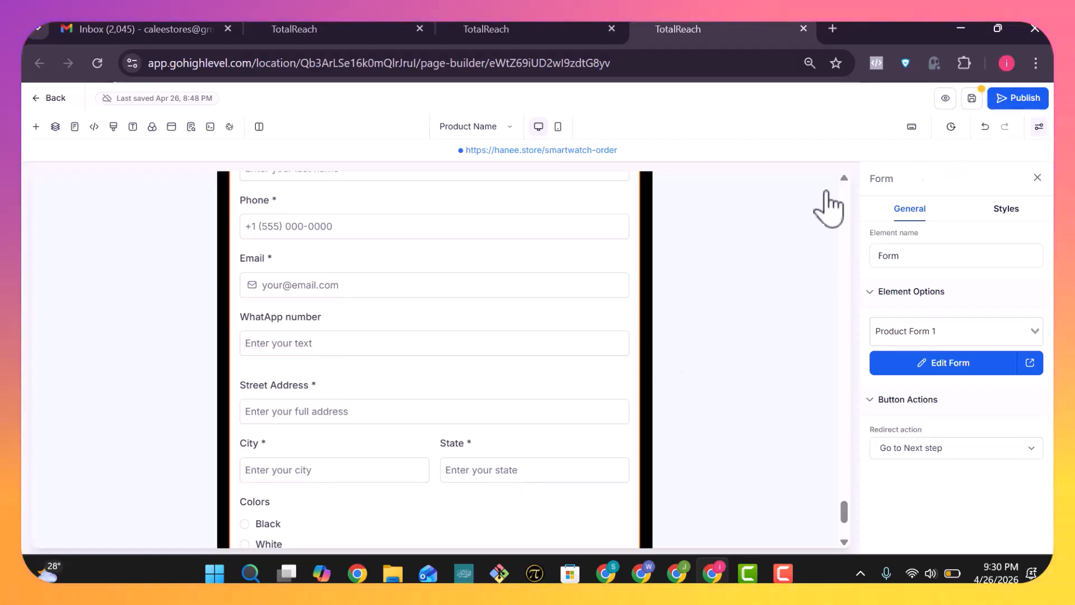
scroll(748, 283, up, 15)
scroll(748, 284, up, 8)
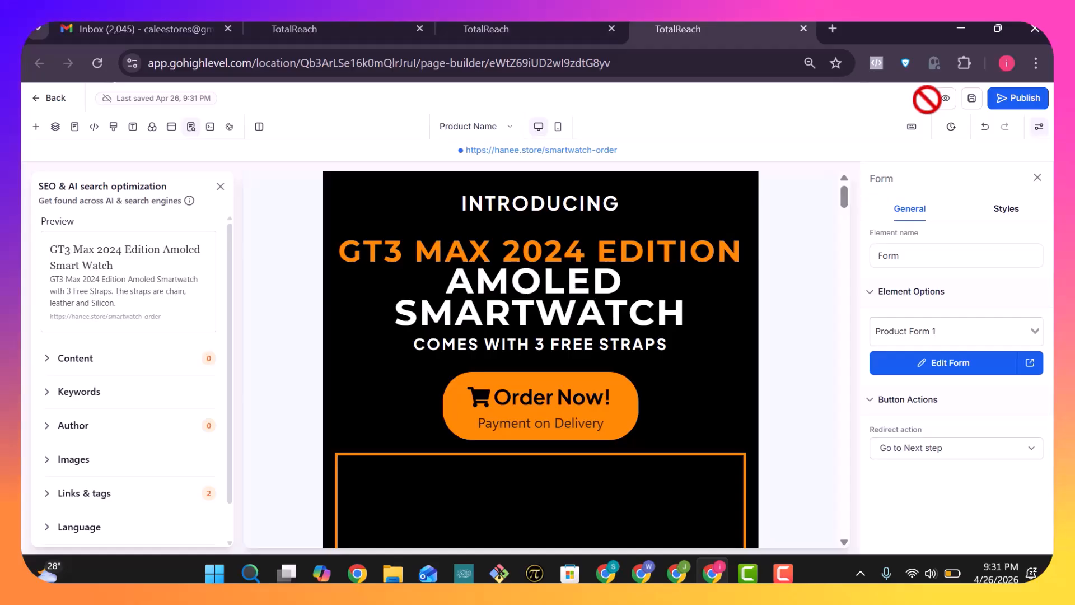
Preview the GT3 Max smartwatch landing page from the builder's top bar.
click(946, 98)
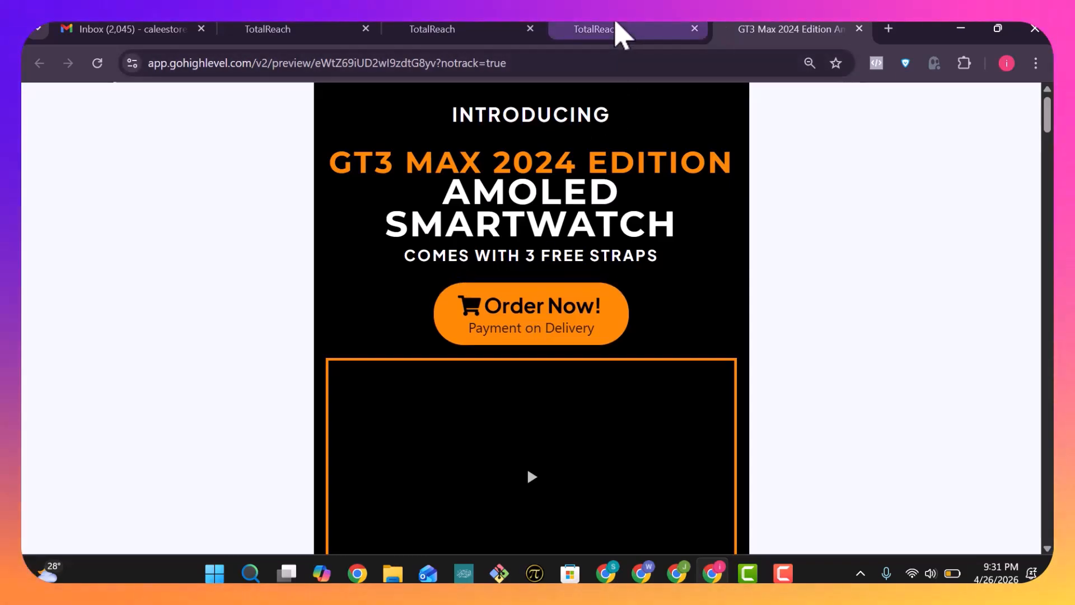
Confirm in preview that Order Now scrolls to the order-responsibly section.
click(617, 31)
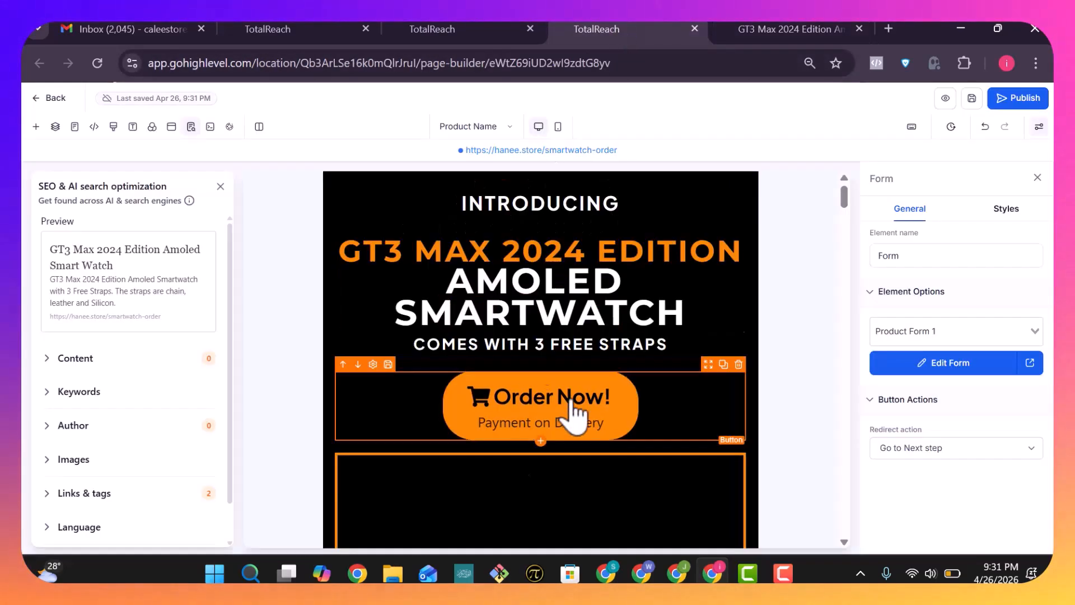
click(616, 409)
scroll(987, 381, down, 6)
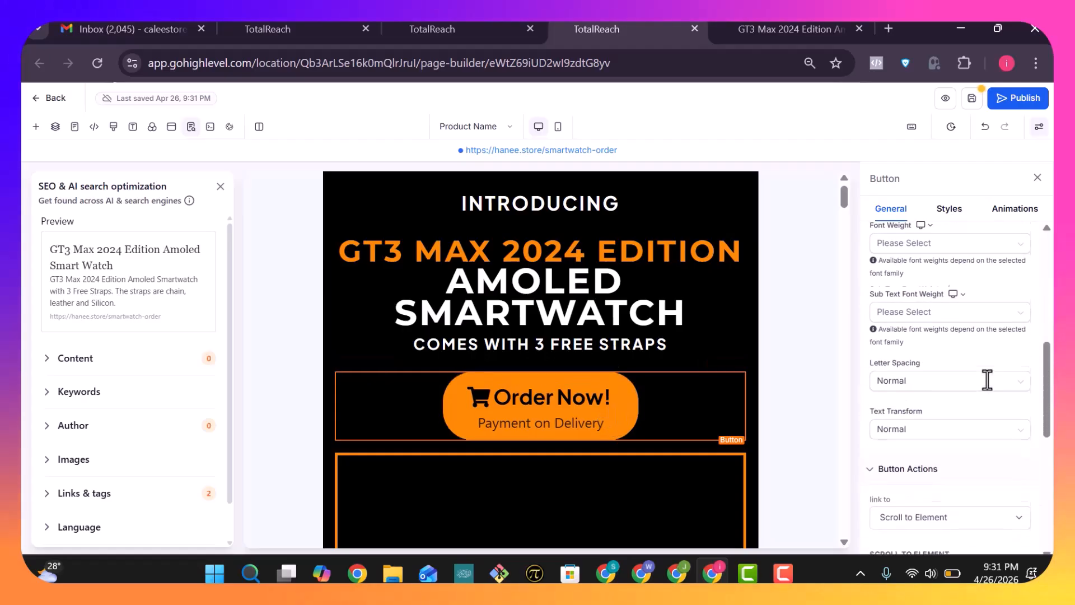
scroll(987, 381, up, 3)
scroll(987, 381, down, 2)
scroll(987, 381, down, 5)
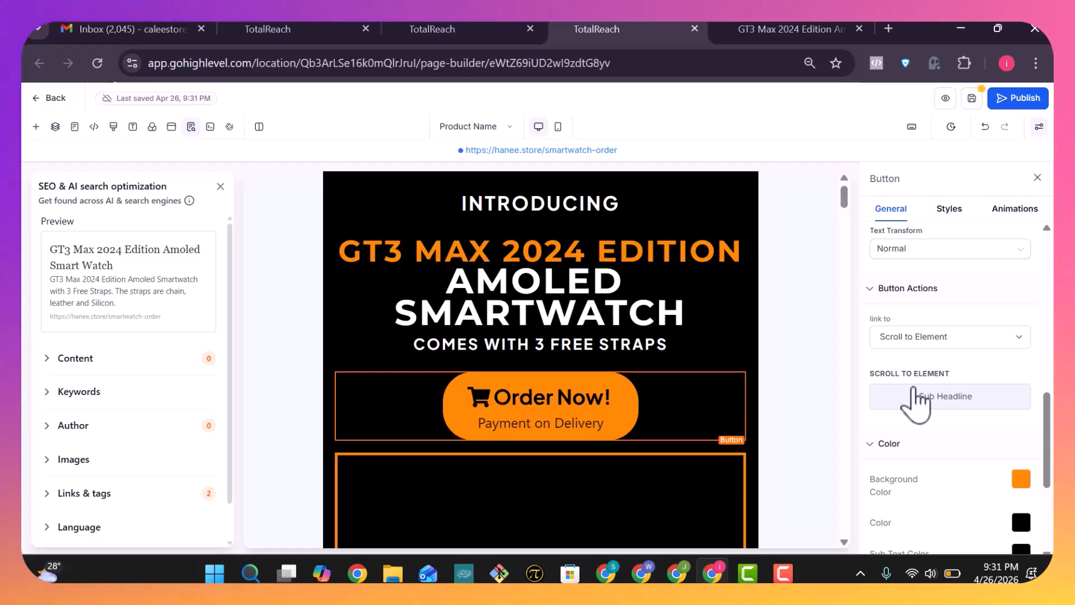
click(790, 28)
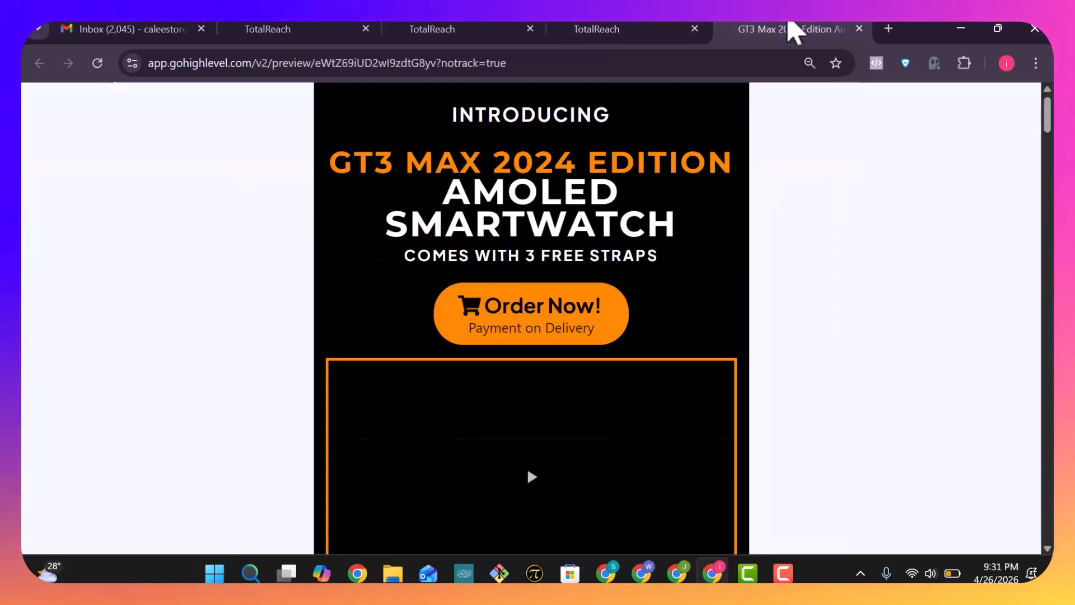
click(529, 329)
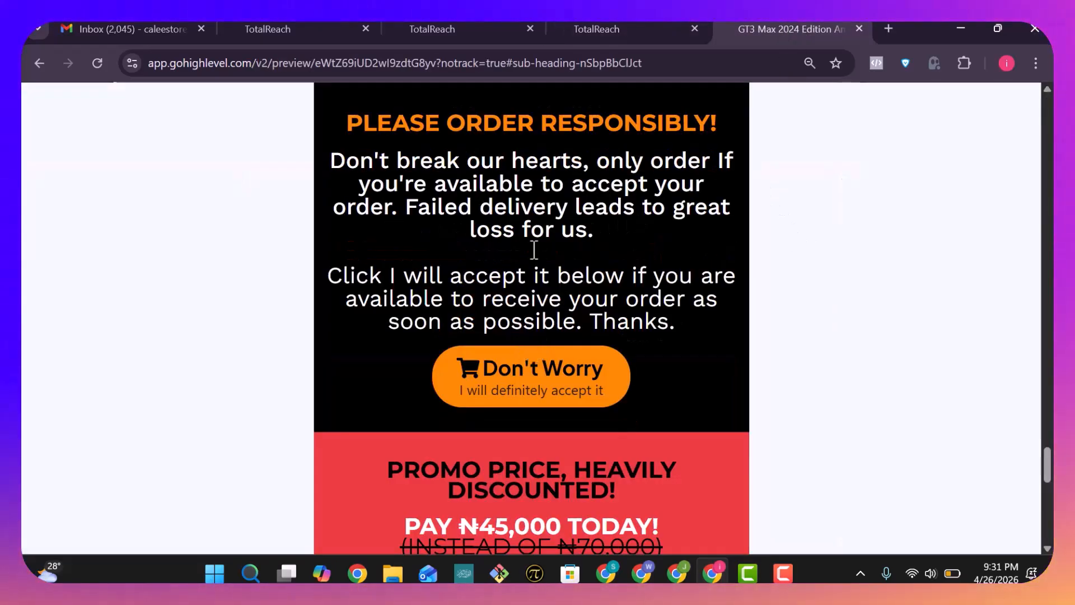
click(607, 27)
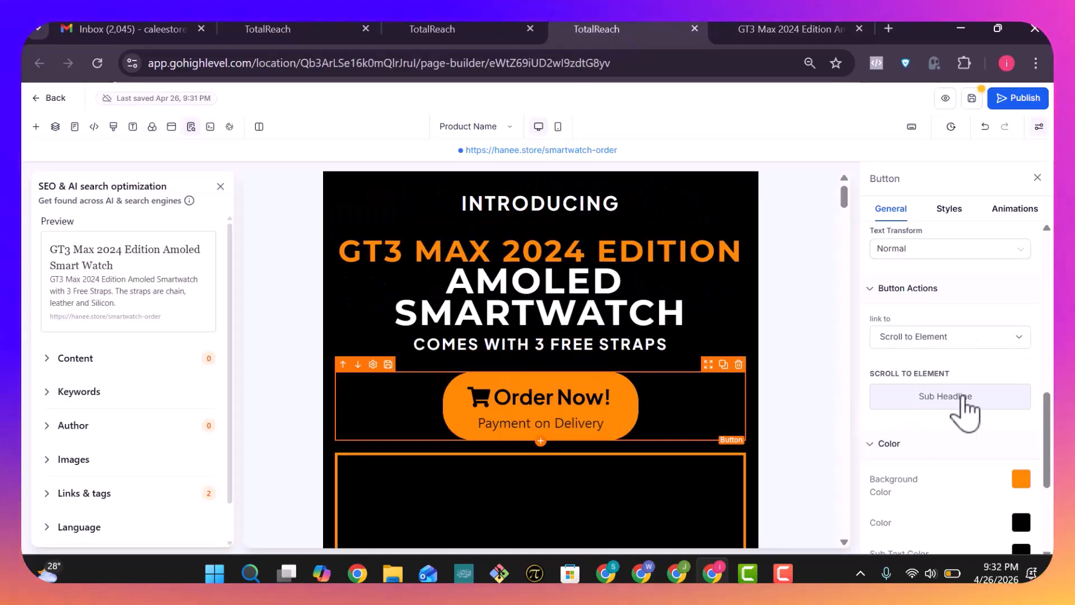
Delete the GT3 Max box photo below the Order Now button.
scroll(947, 380, up, 10)
scroll(619, 379, down, 6)
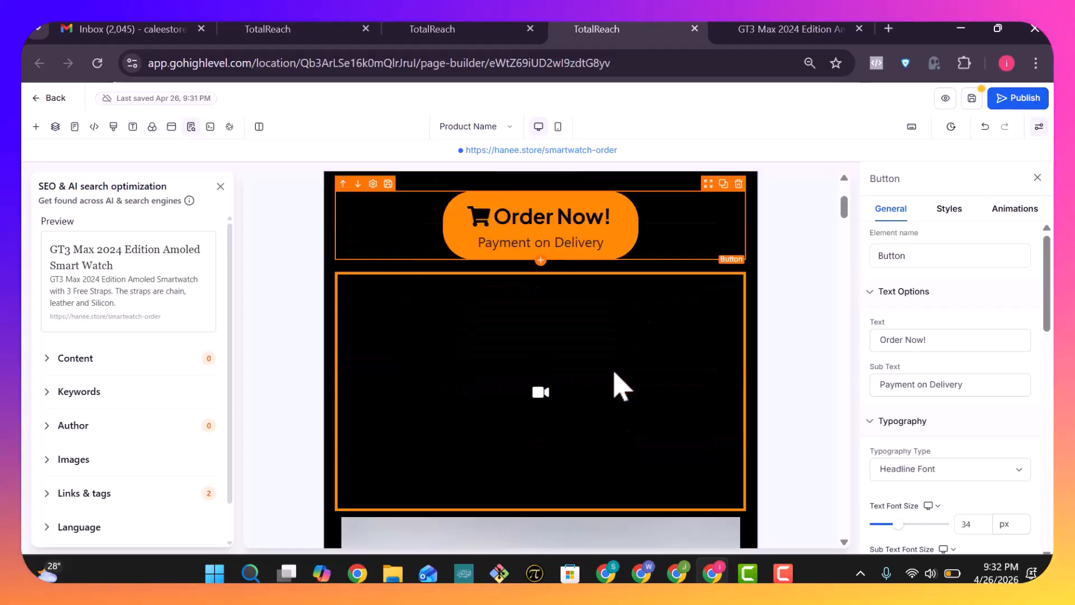
scroll(620, 383, down, 4)
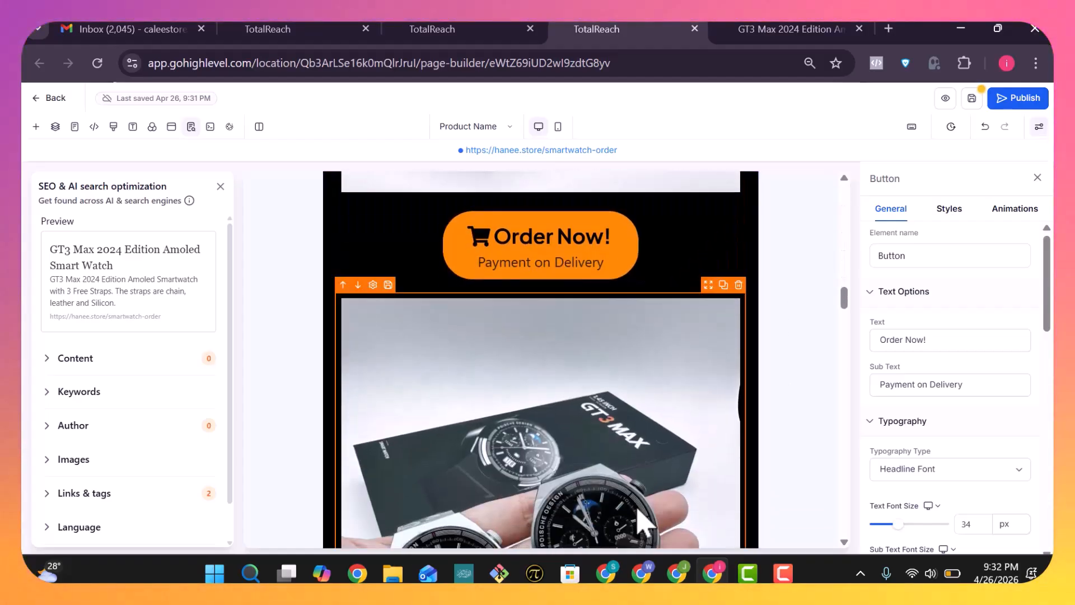
click(639, 510)
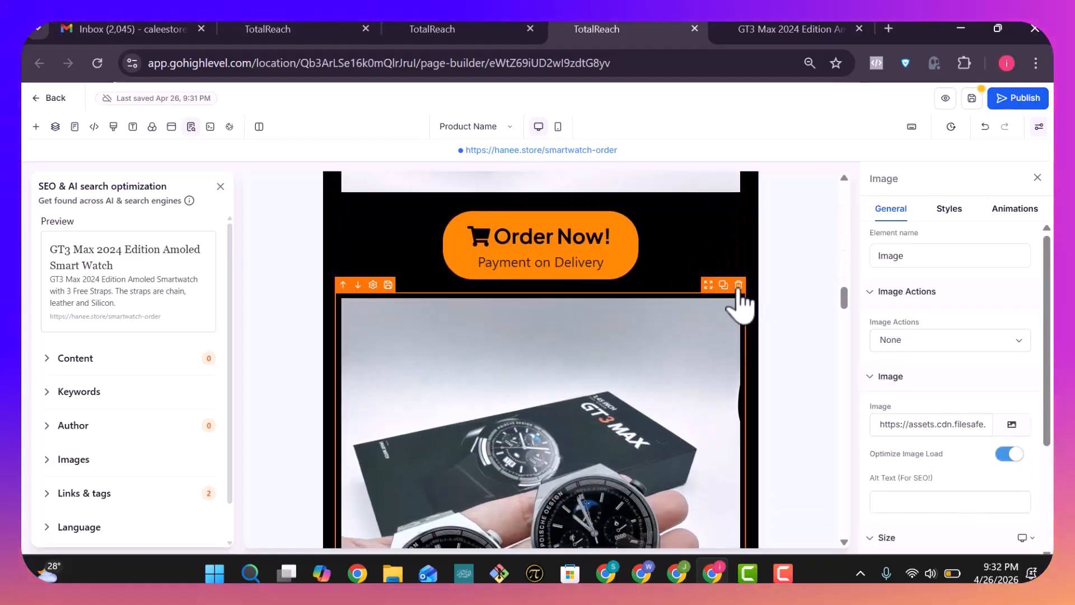
click(739, 285)
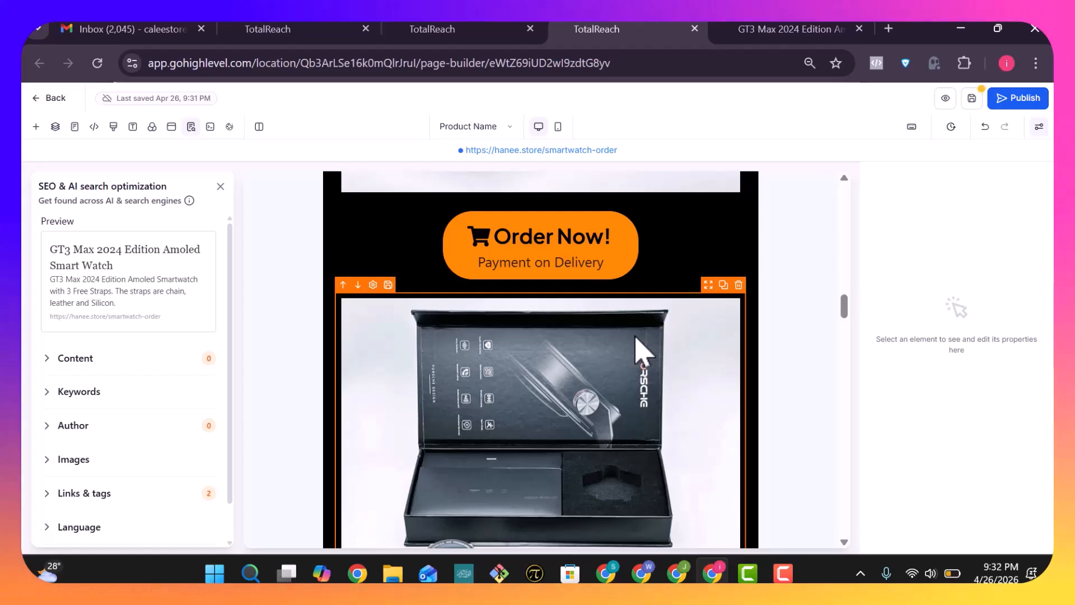
Test Product Form 1's First Name and Phone fields in preview, then close the preview tabs.
click(798, 29)
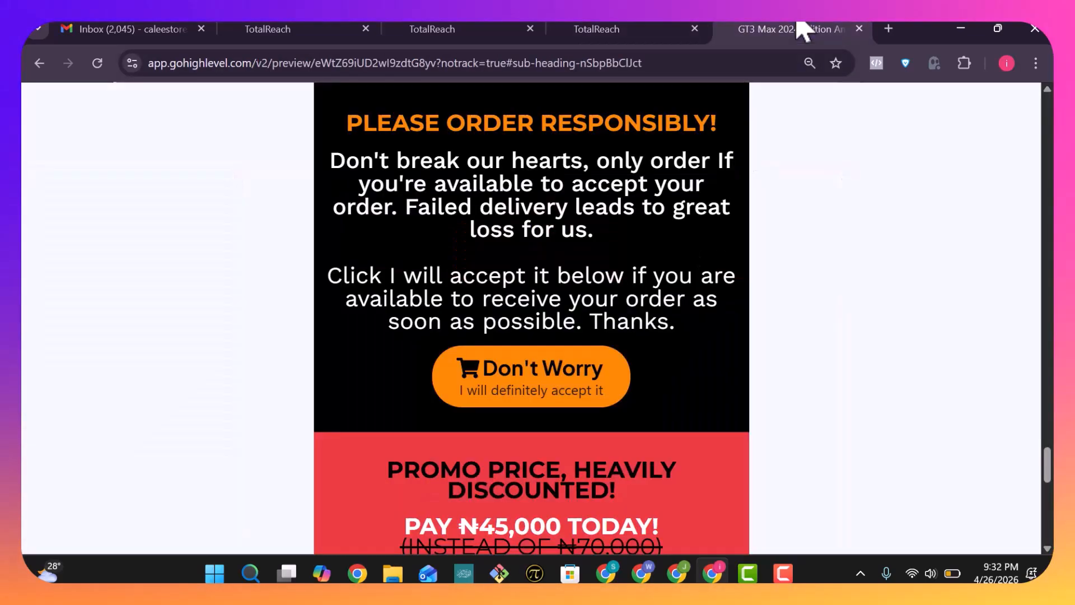
scroll(603, 314, down, 12)
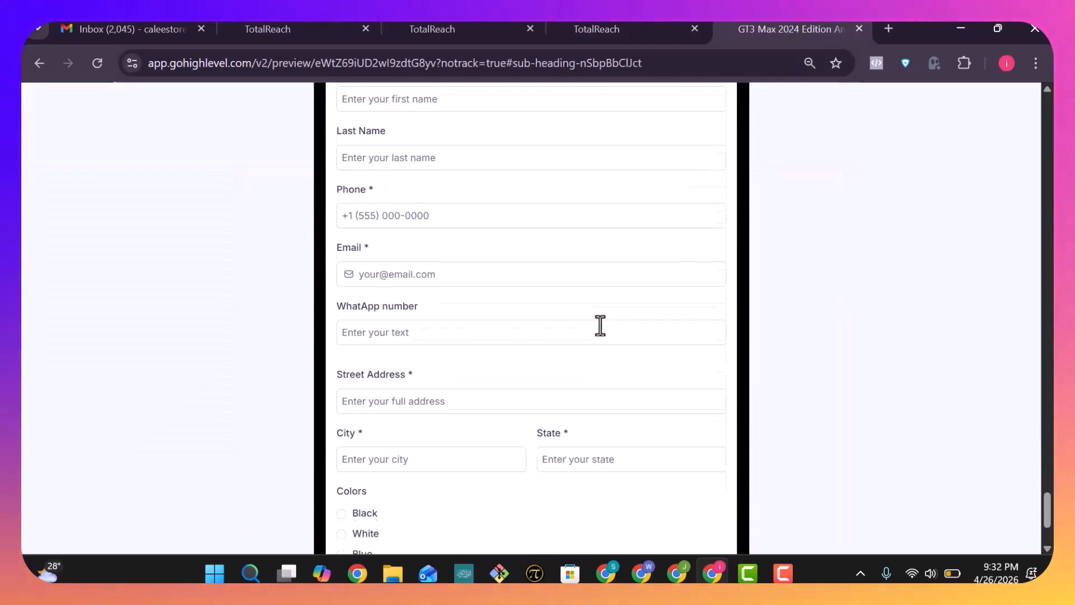
click(601, 325)
scroll(600, 322, up, 8)
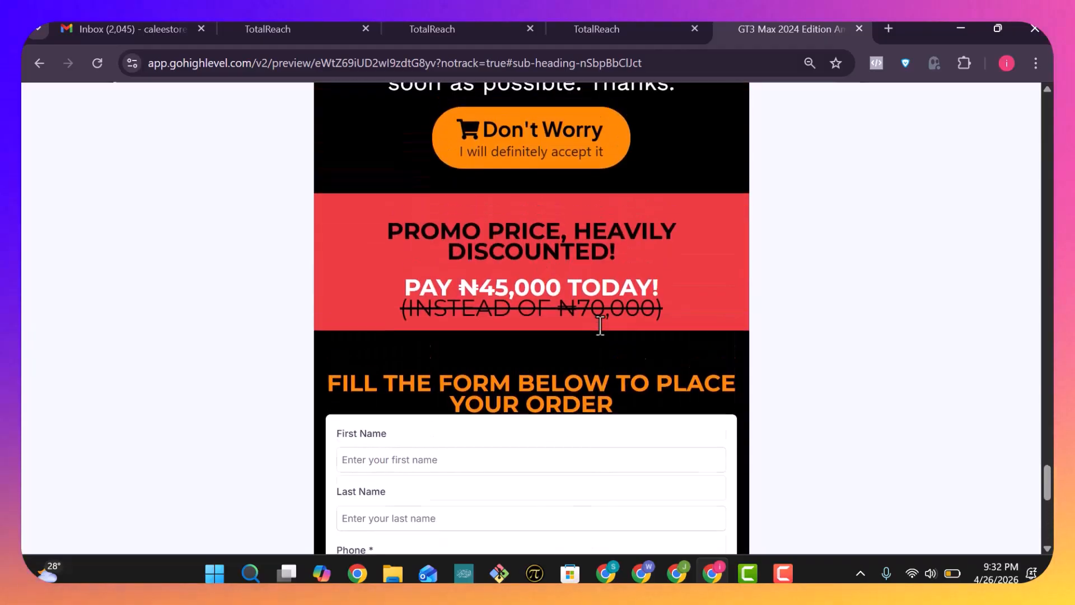
click(511, 326)
scroll(507, 327, down, 1)
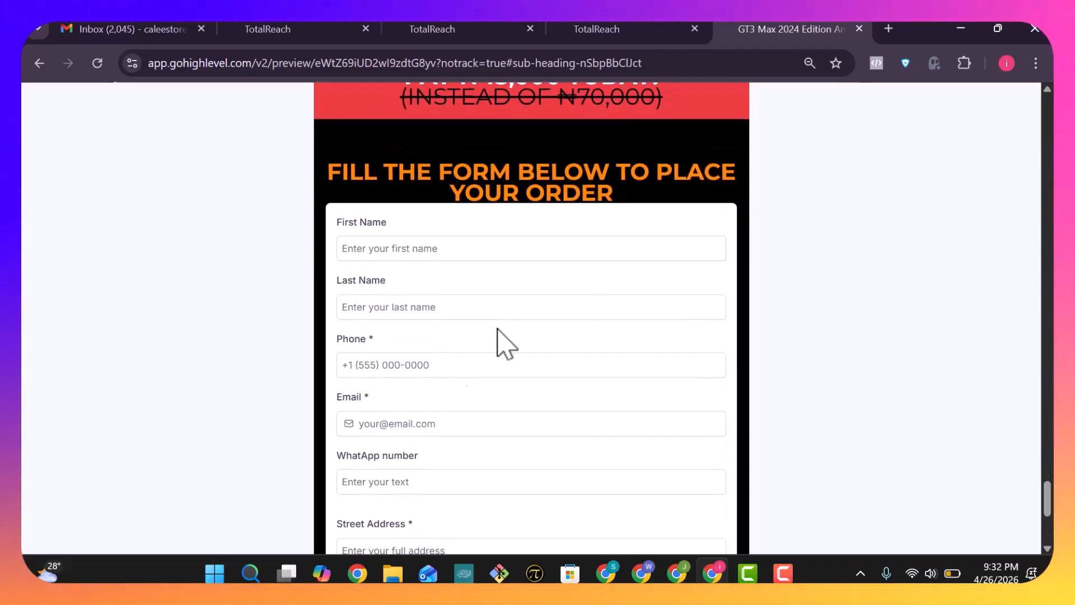
click(498, 367)
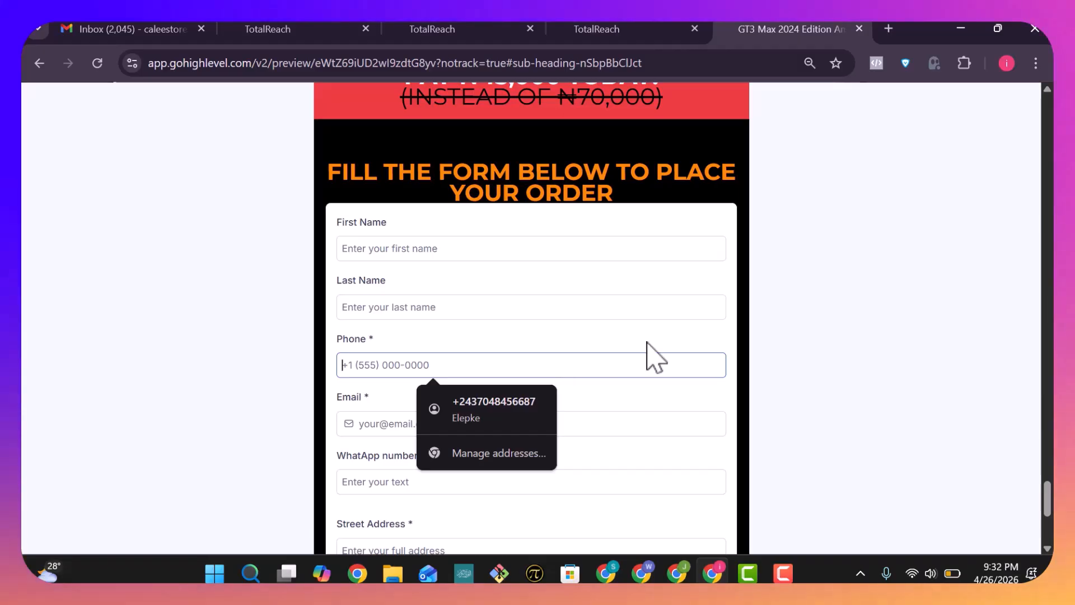
scroll(656, 357, down, 5)
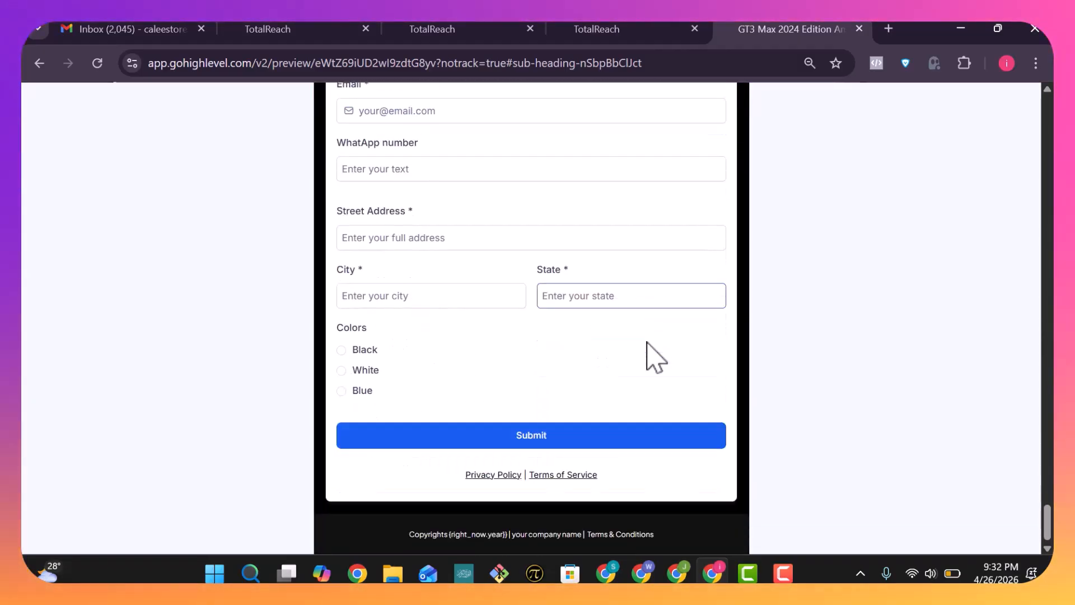
scroll(688, 384, up, 5)
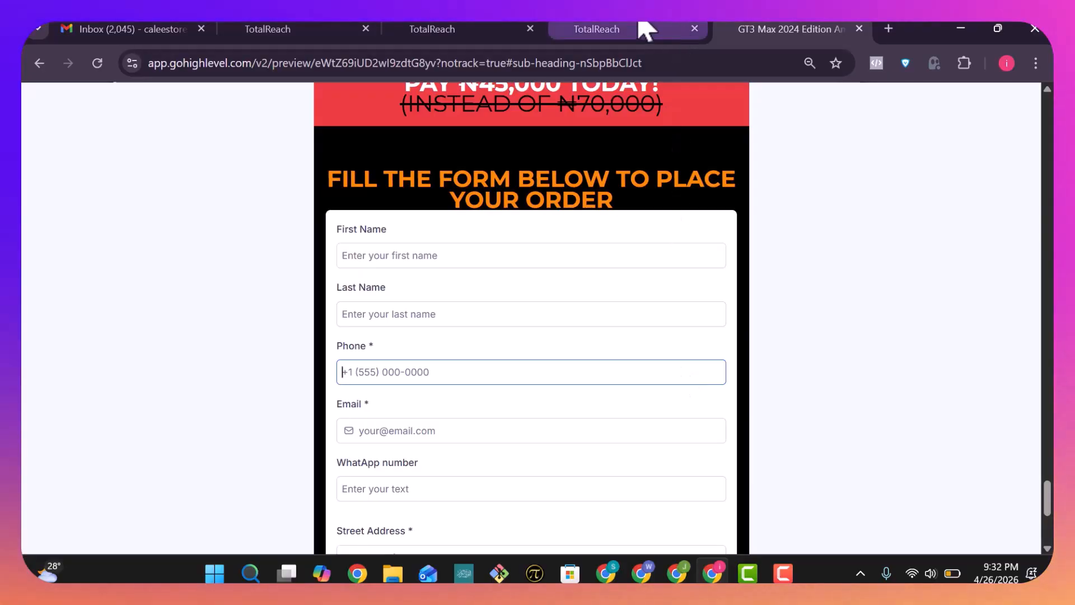
click(695, 29)
click(860, 28)
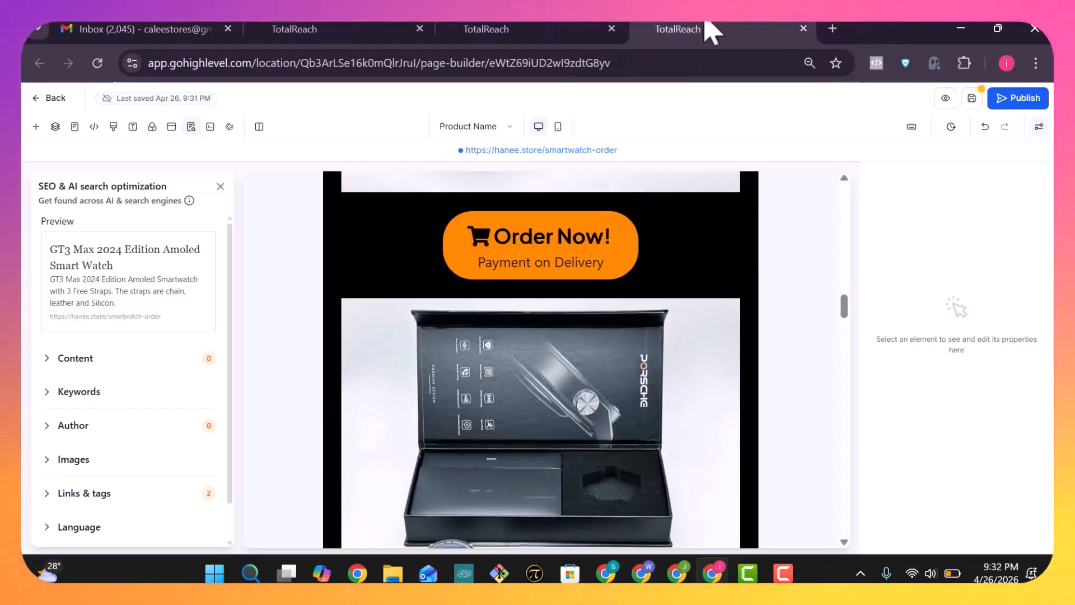
Save the page and exit the builder to the Product Name funnel's steps overview.
click(44, 106)
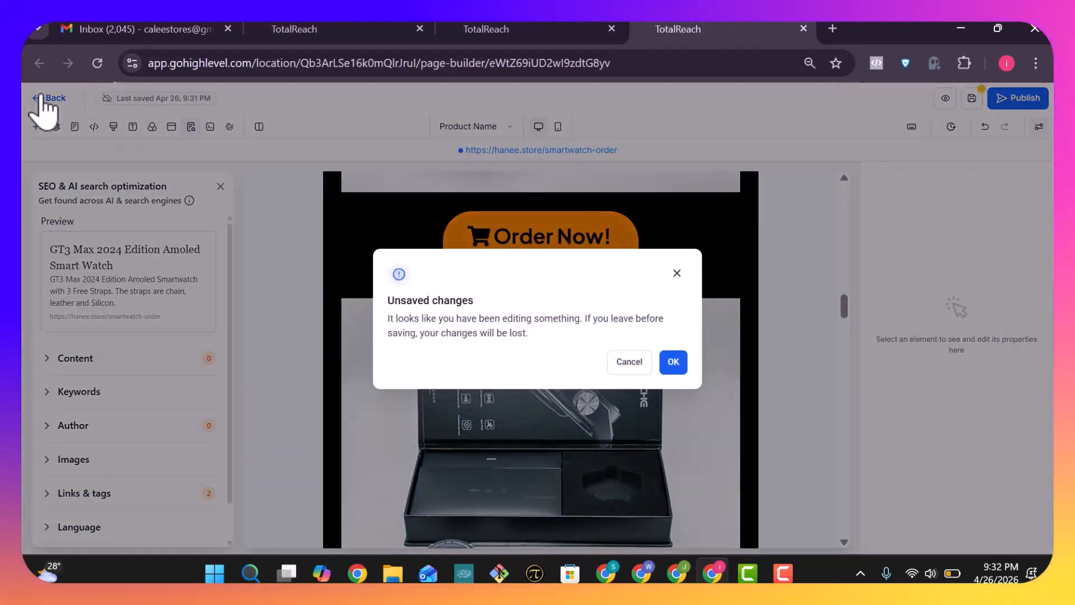
click(676, 274)
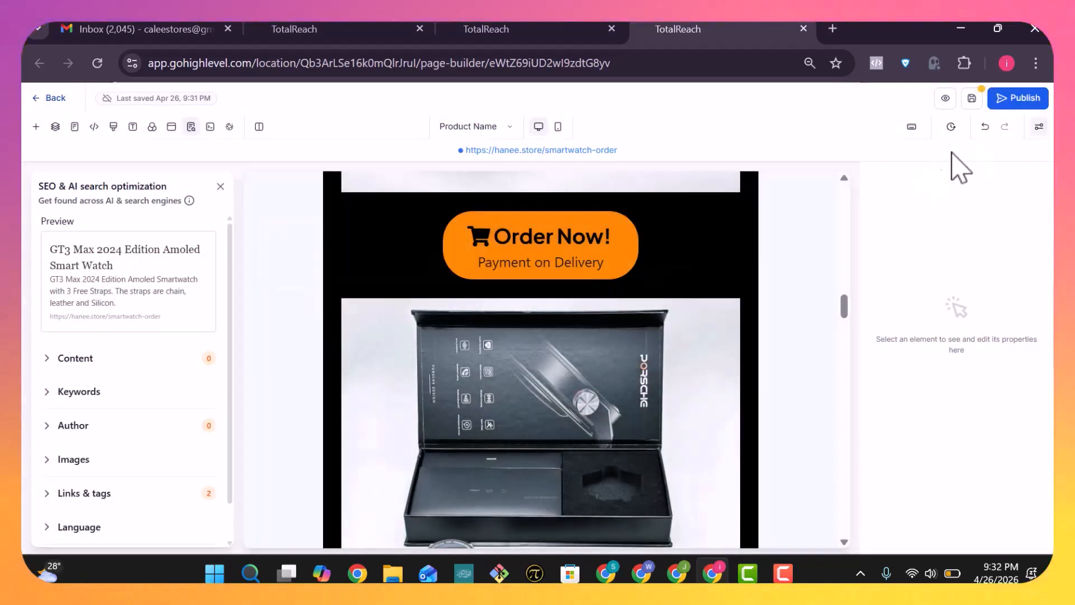
click(972, 99)
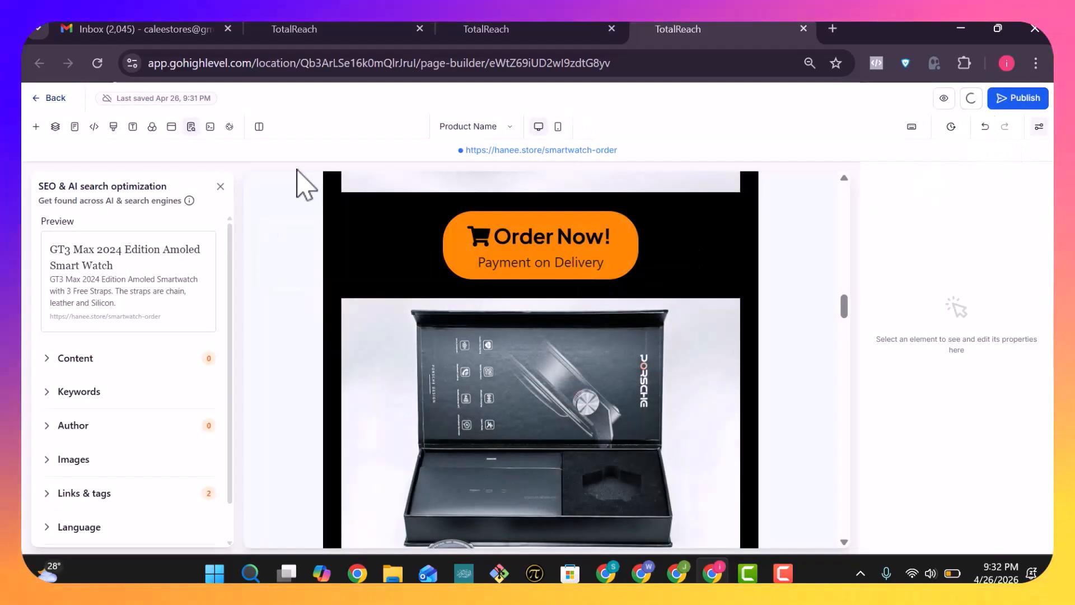
click(37, 100)
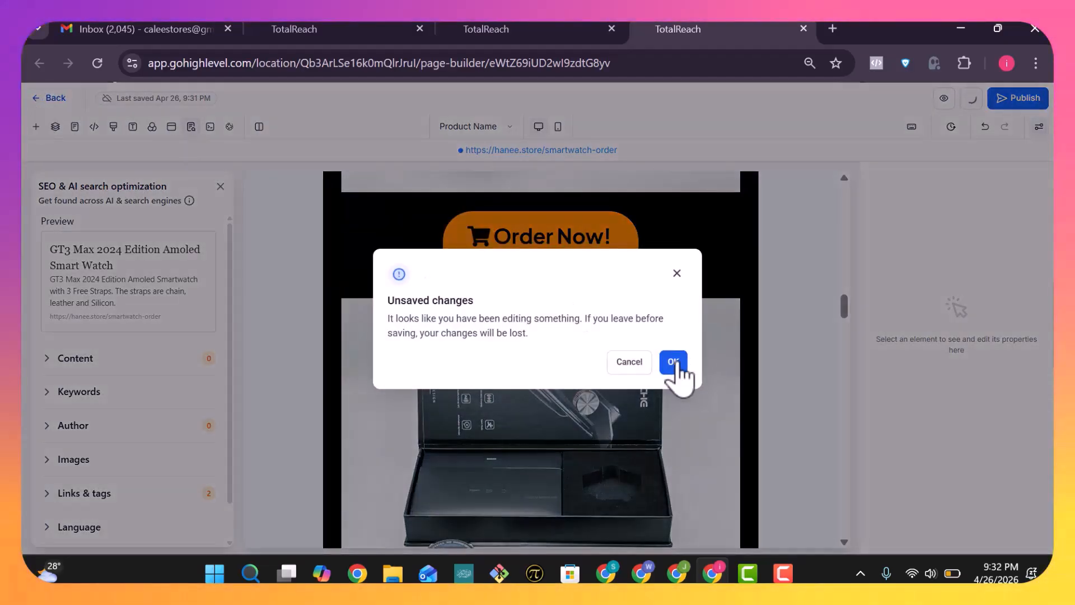
click(675, 362)
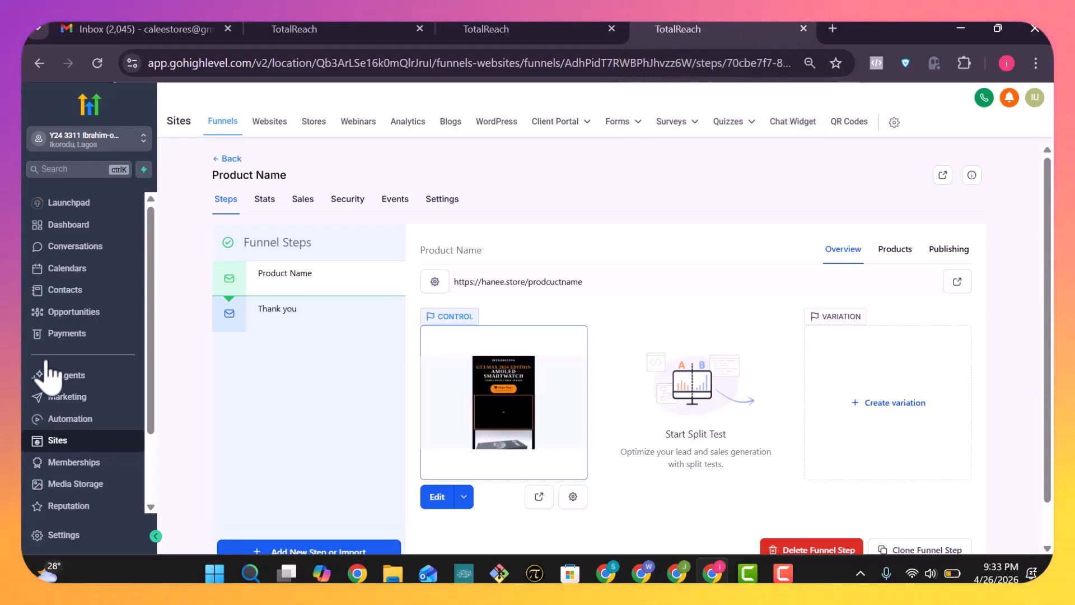
scroll(48, 431, down, 3)
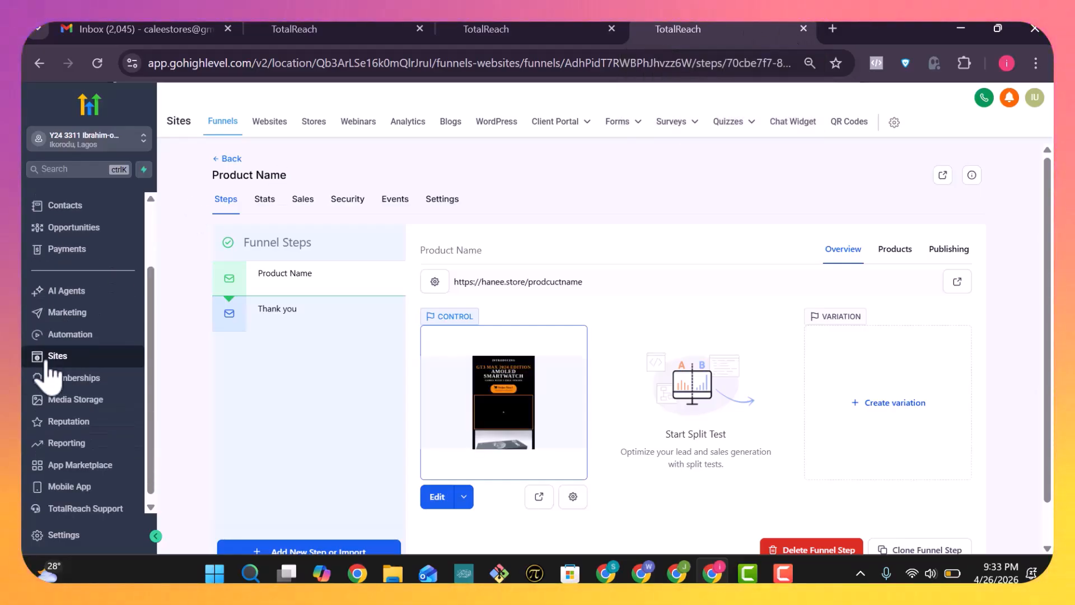
Open Settings and go to the My Staff list.
click(61, 539)
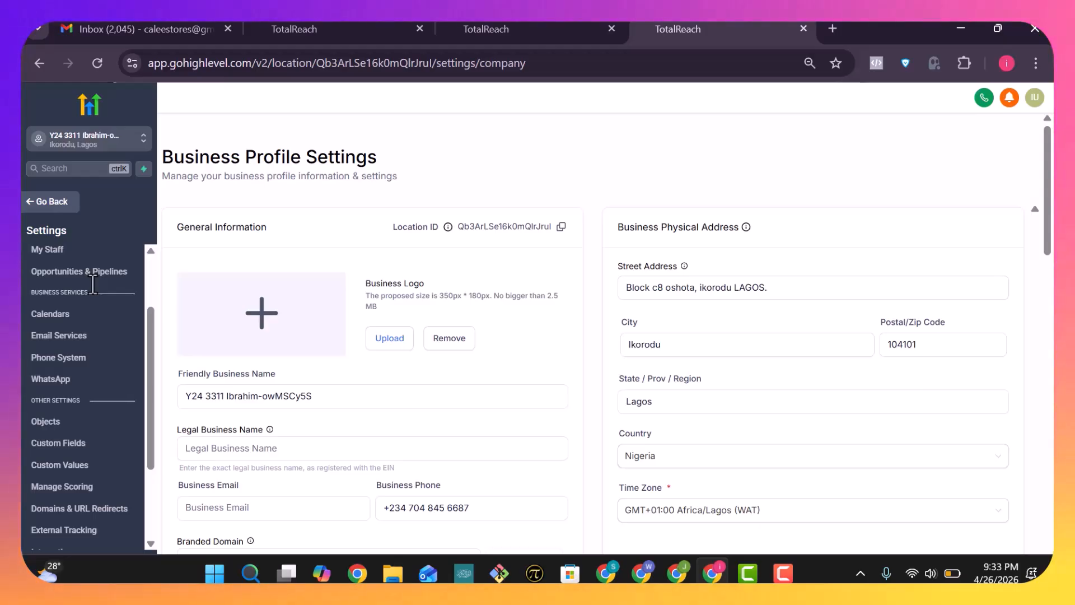
scroll(42, 446, down, 2)
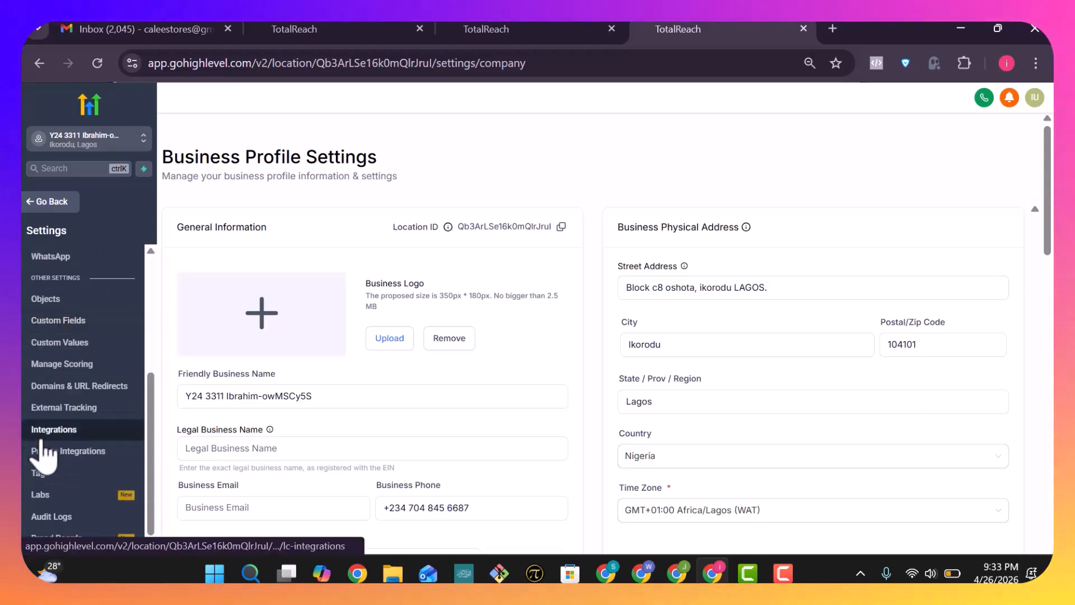
scroll(44, 457, up, 2)
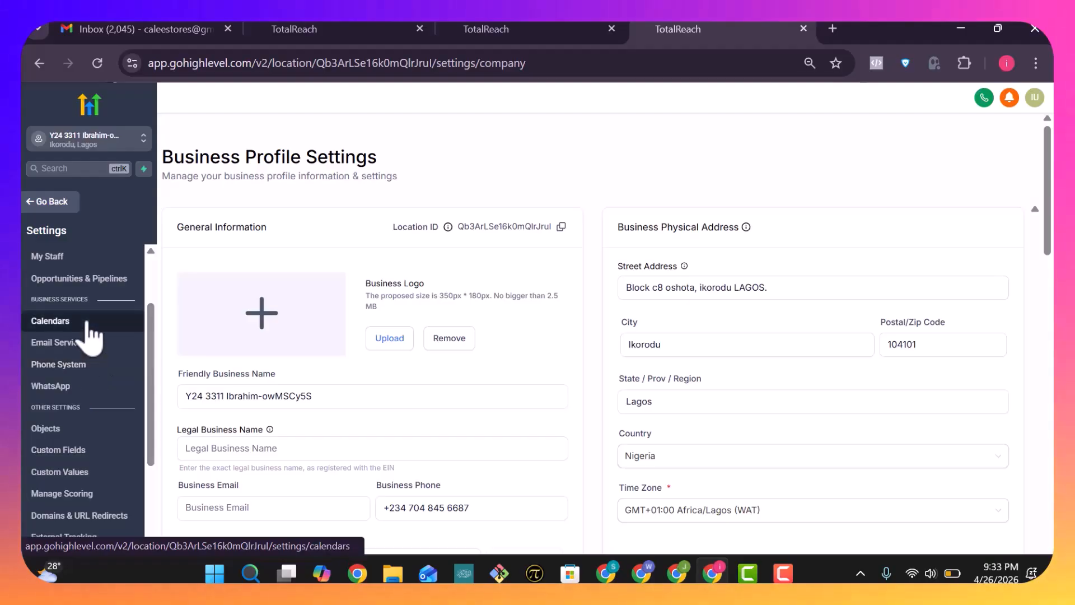
scroll(89, 336, up, 1)
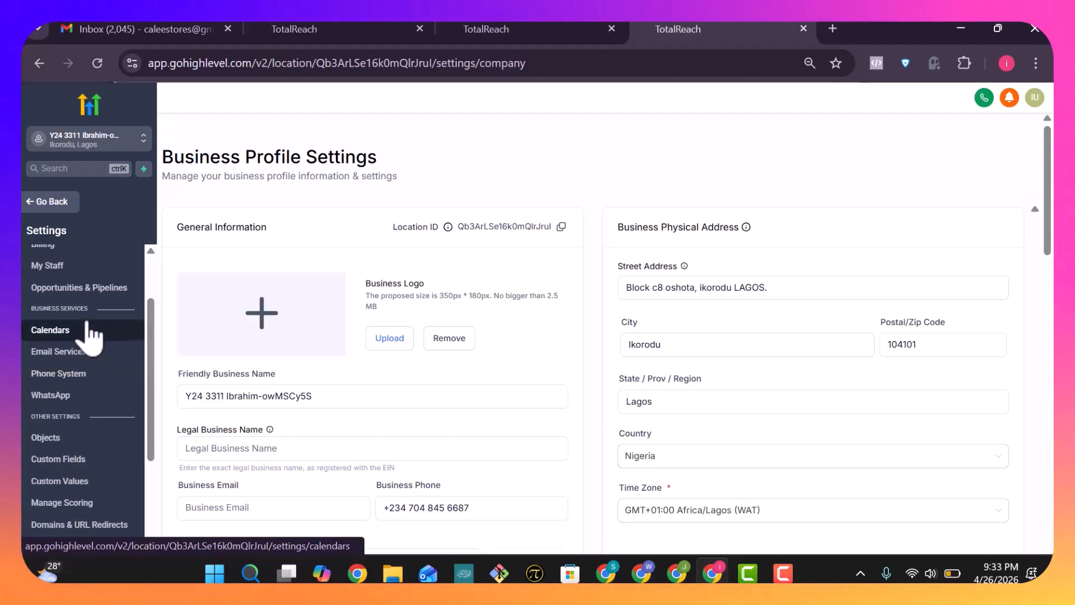
click(70, 268)
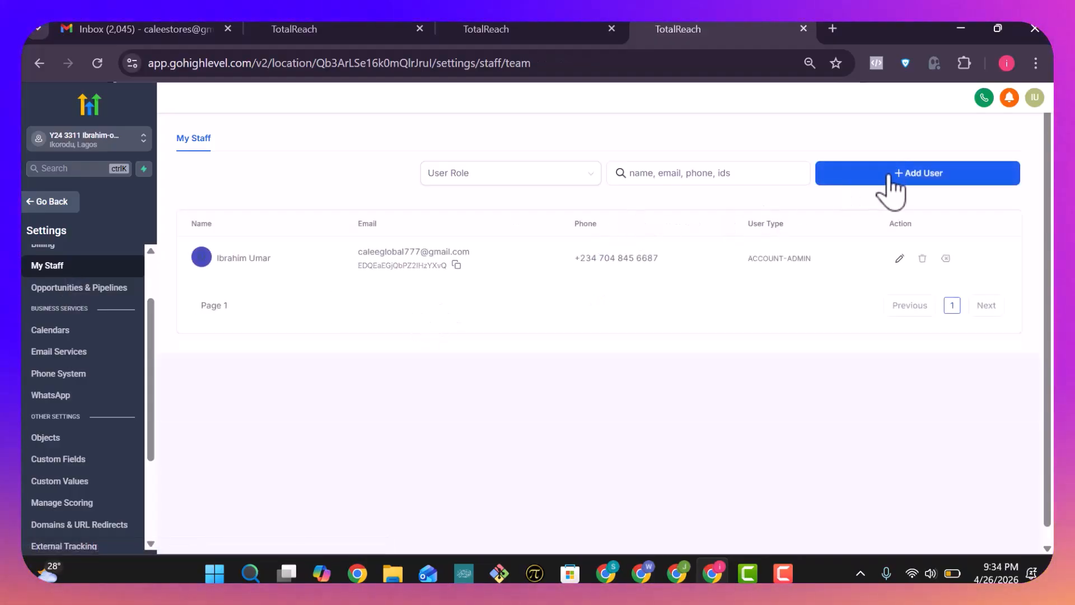
Add a new user and enter the staff member's first and last name.
click(913, 178)
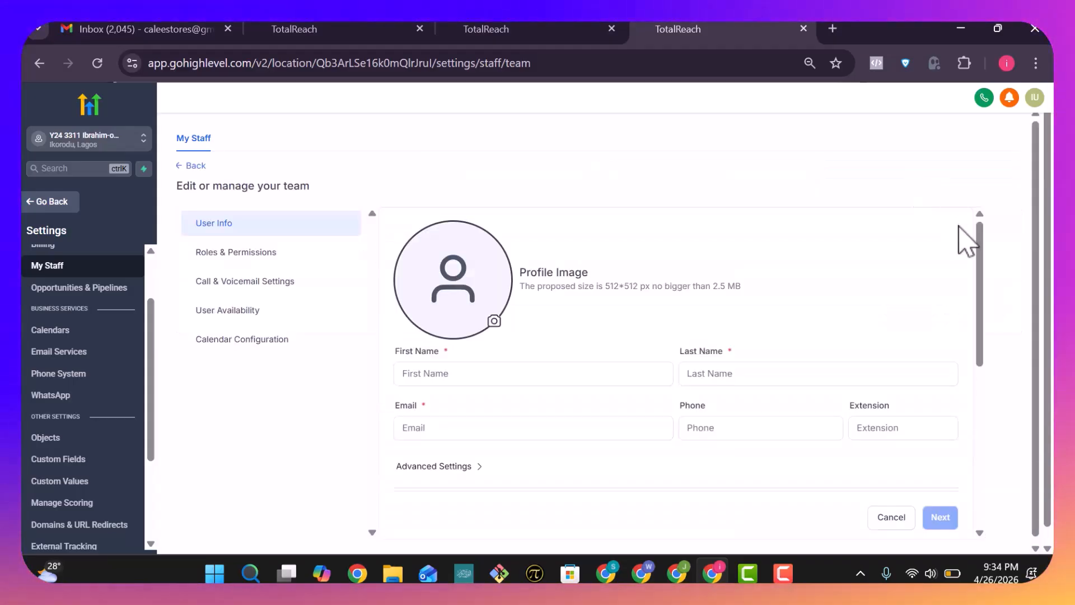
click(553, 372)
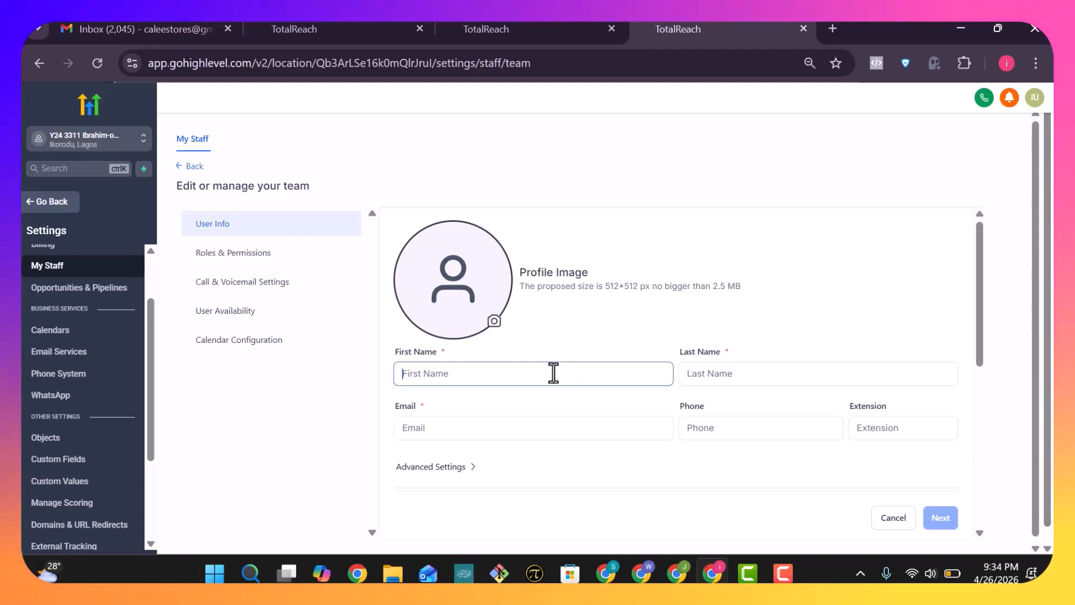
text(SC)
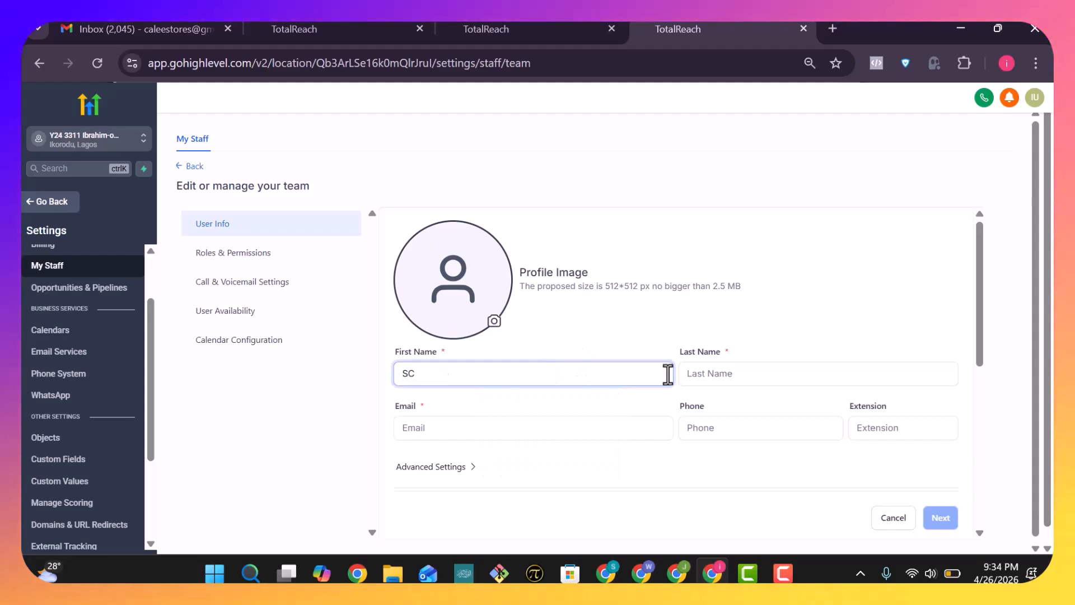
click(708, 376)
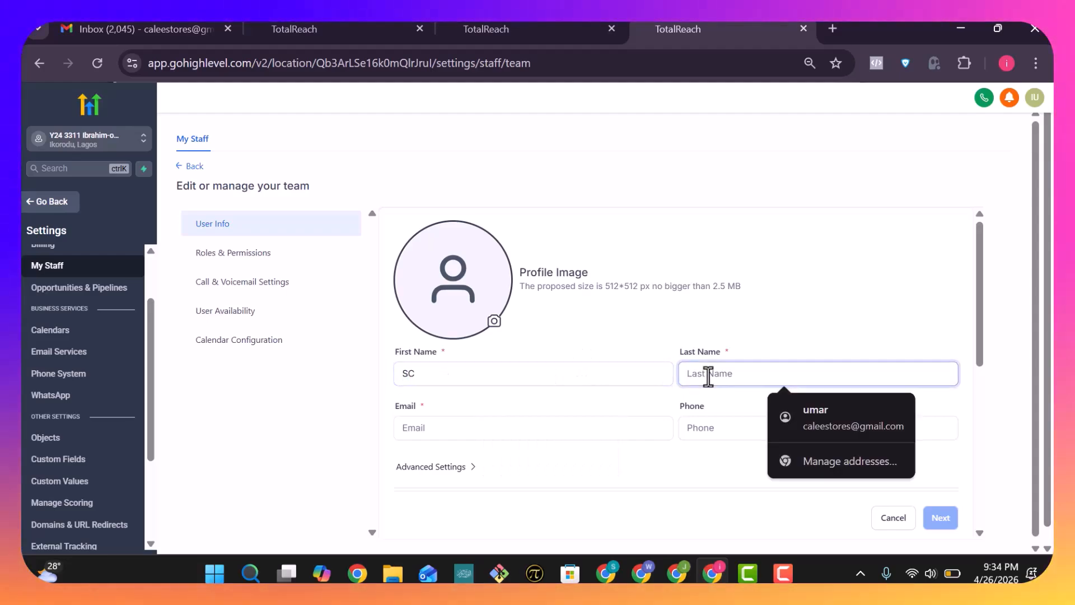
text(1)
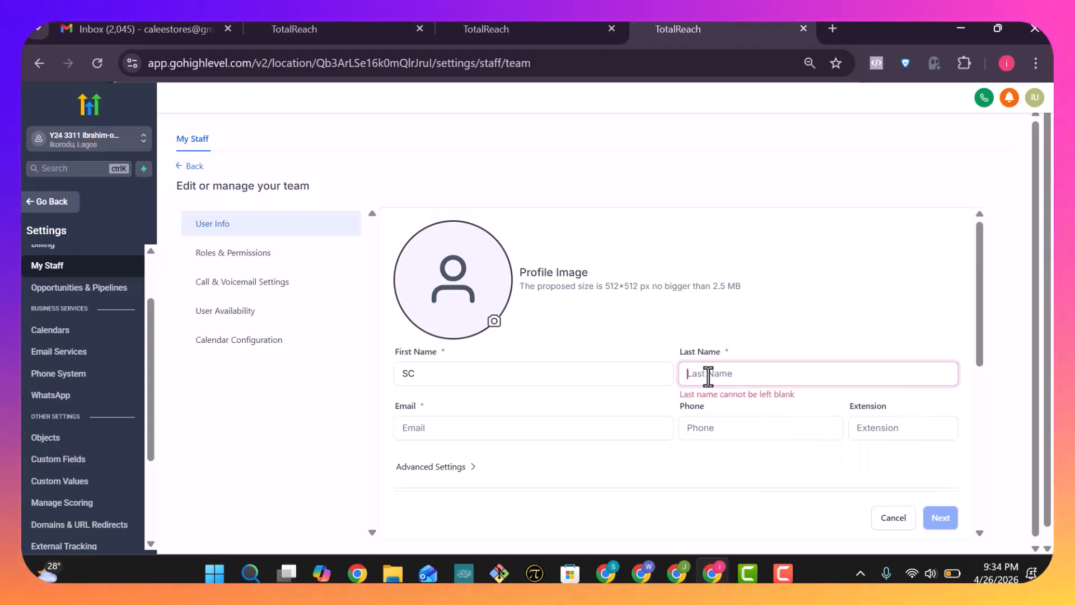
click(726, 378)
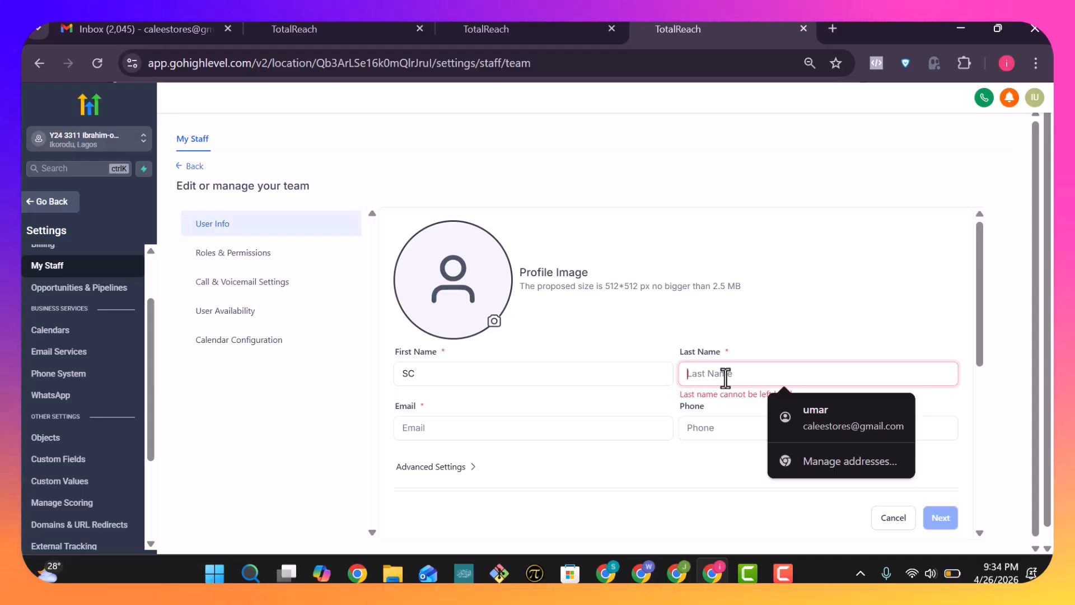
text(001)
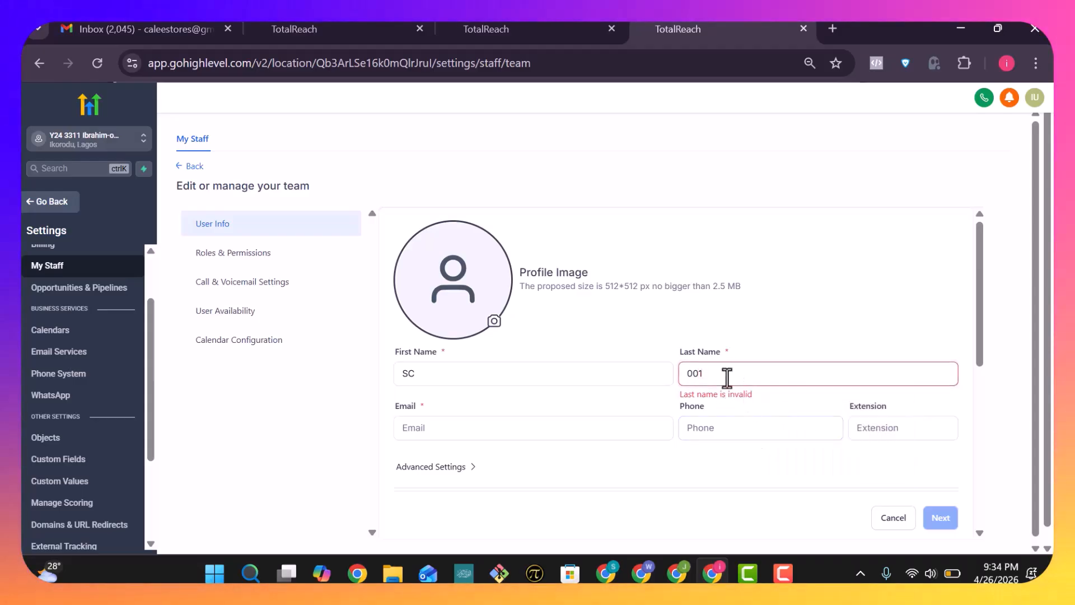
key(BackSpace)
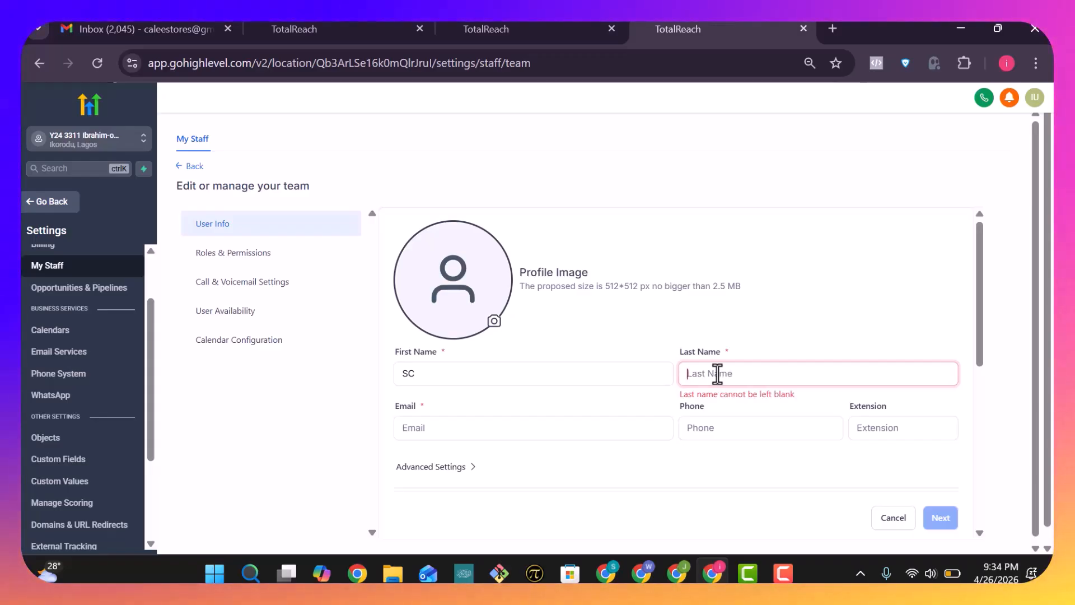
text(Nam)
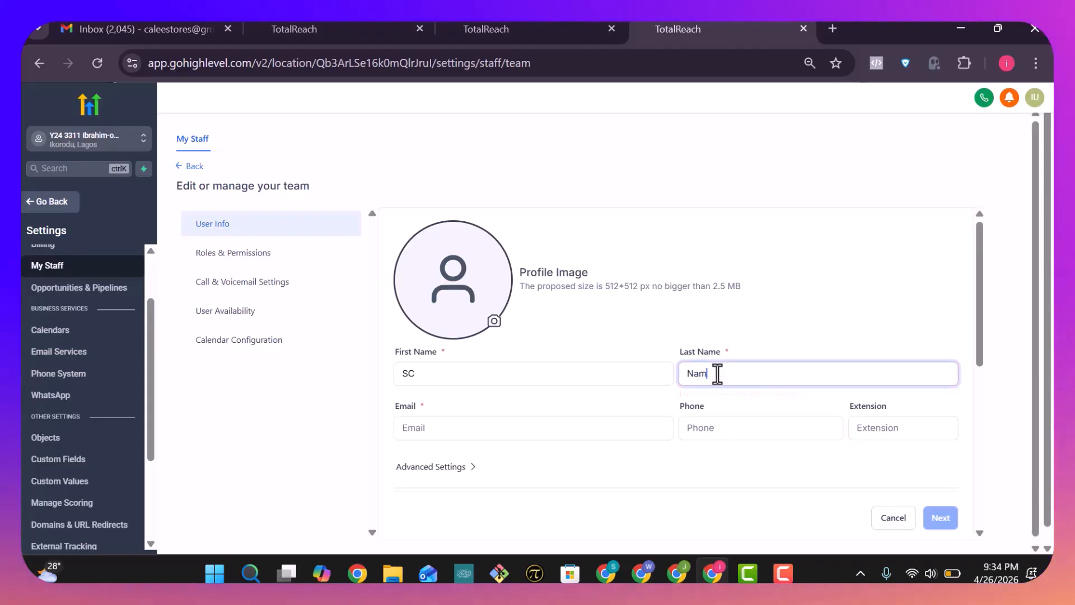
text(e)
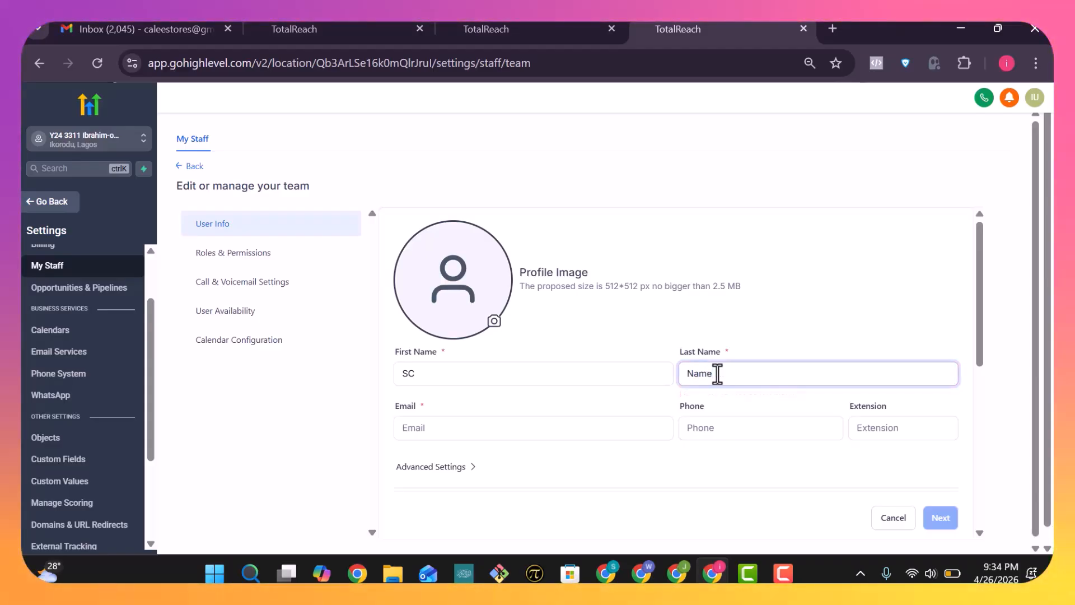
Fill in the new user's e-mail address and phone number.
scroll(588, 343, down, 2)
click(560, 319)
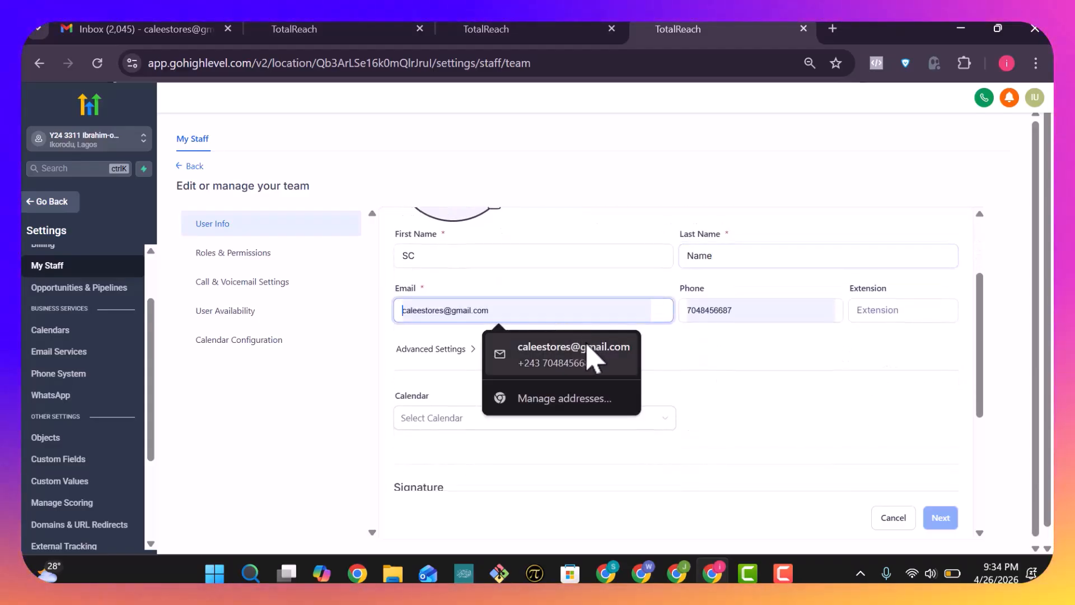
click(591, 350)
click(453, 310)
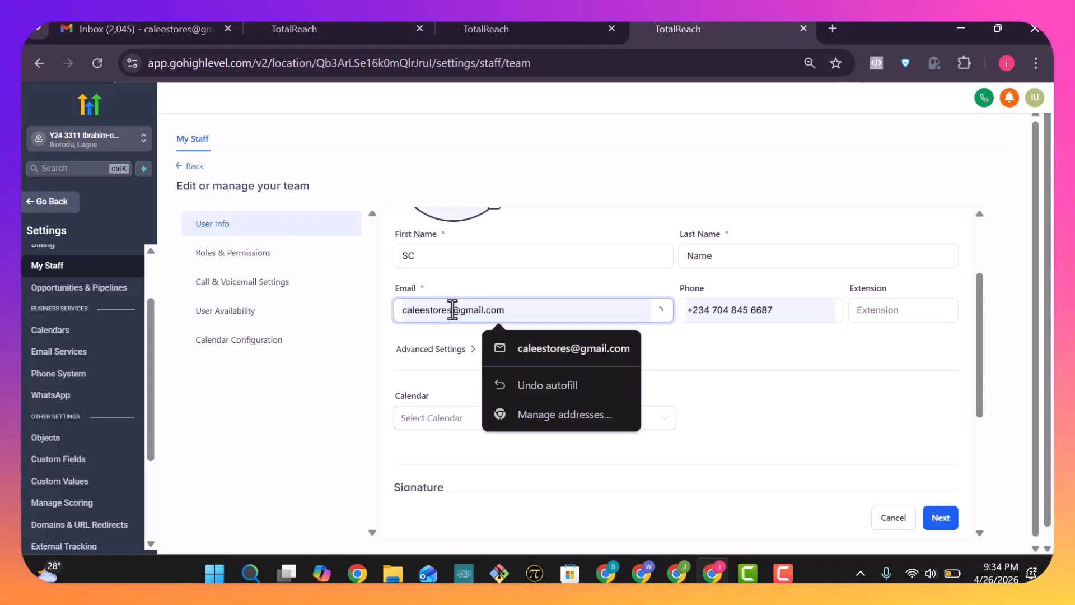
key(BackSpace)
key(BackSpace)
key(BackSpace)
key(BackSpace)
key(BackSpace)
key(BackSpace)
key(BackSpace)
key(BackSpace)
key(BackSpace)
key(BackSpace)
key(BackSpace)
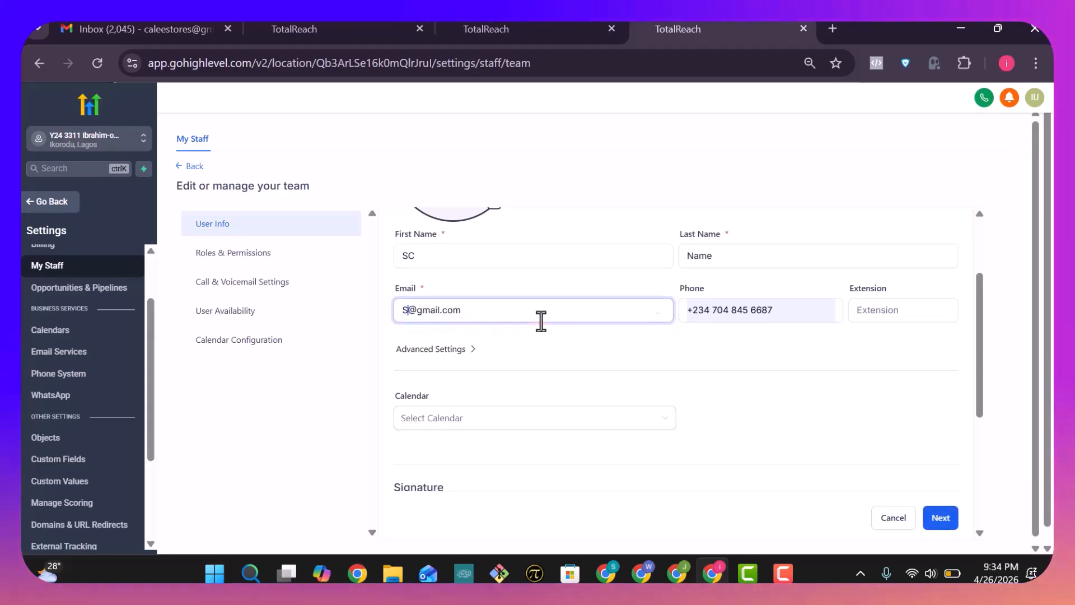
text(sc)
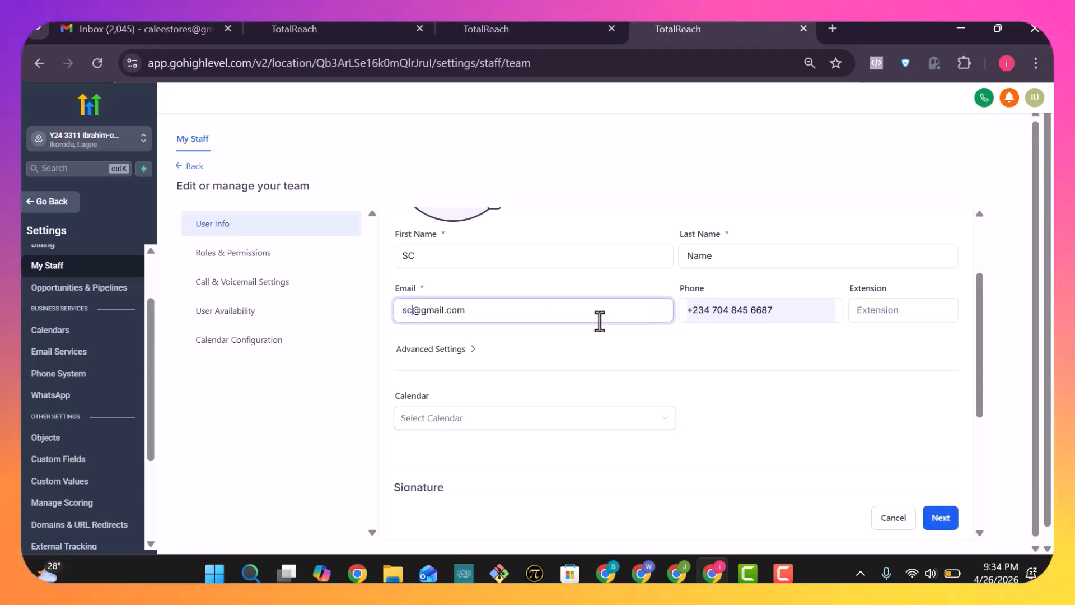
click(782, 313)
key(BackSpace)
key(BackSpace)
key(BackSpace)
key(BackSpace)
key(BackSpace)
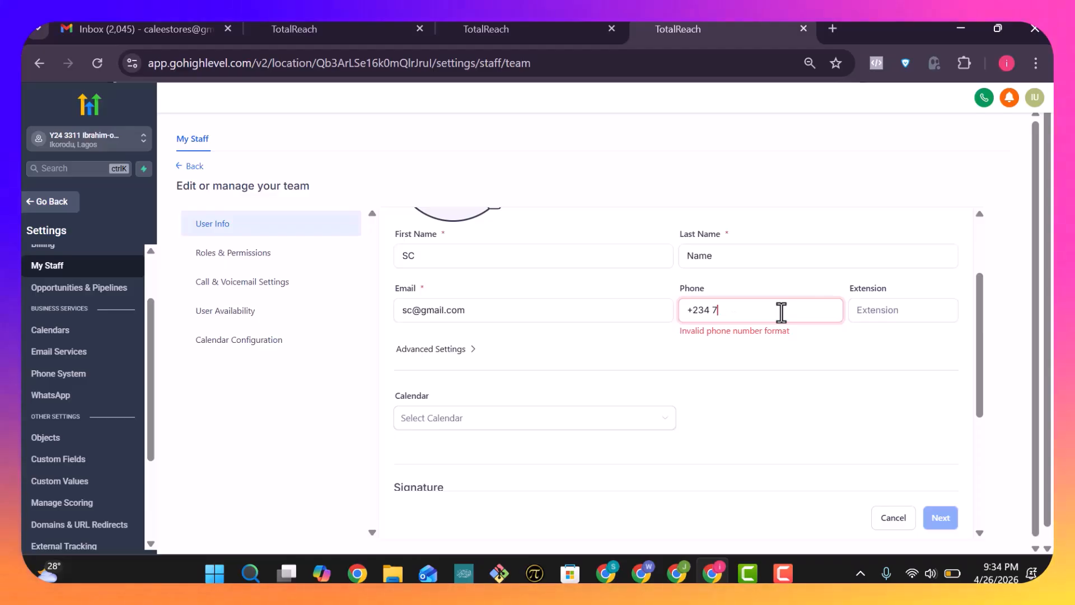
text(8769886)
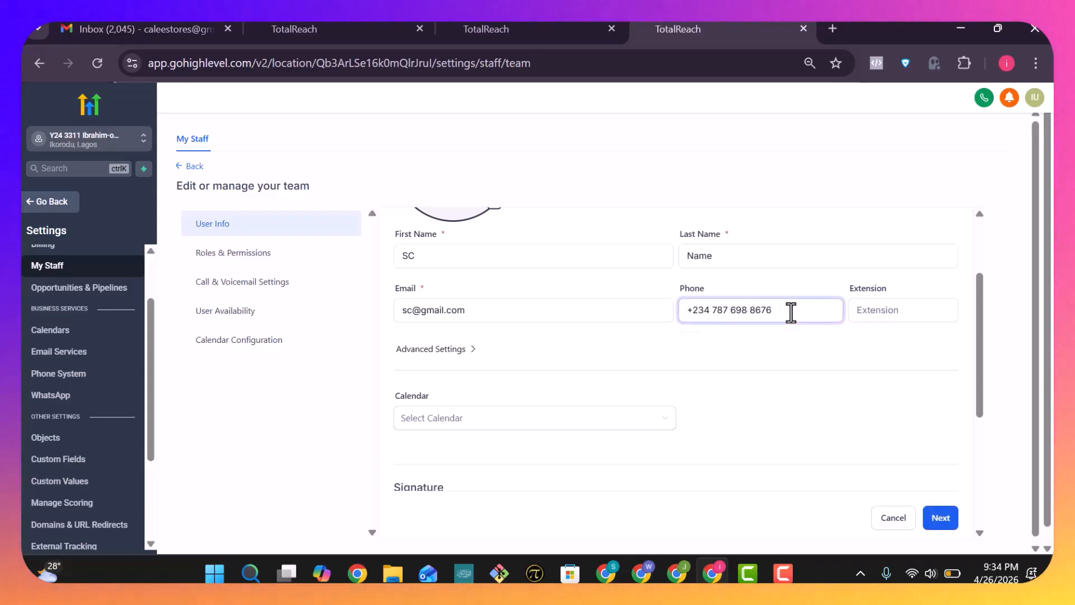
Check Advanced Settings, leave the password empty, and collapse the section.
scroll(598, 367, down, 1)
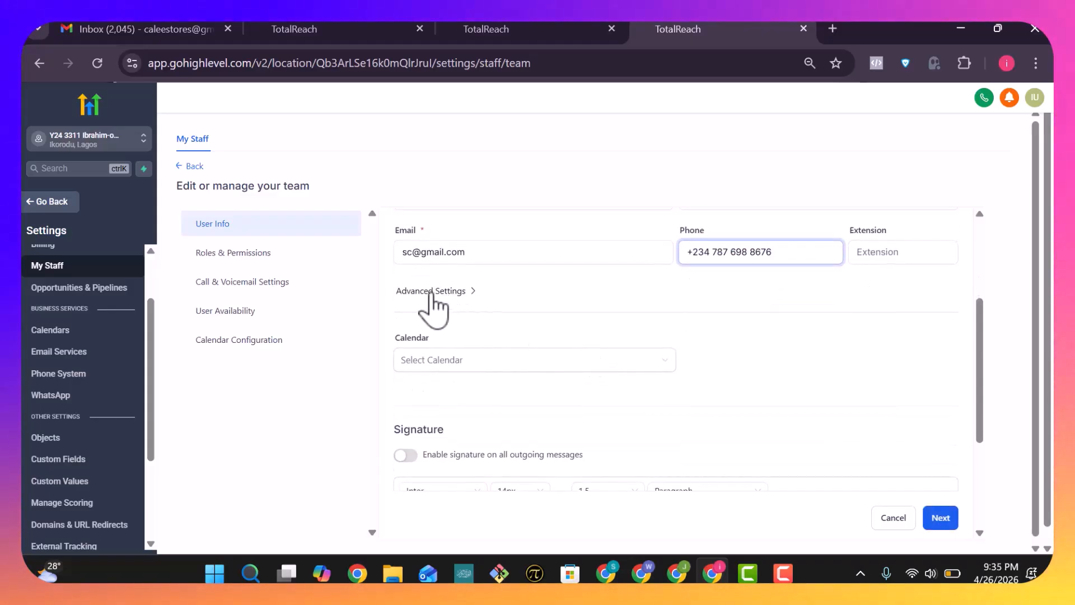
click(474, 297)
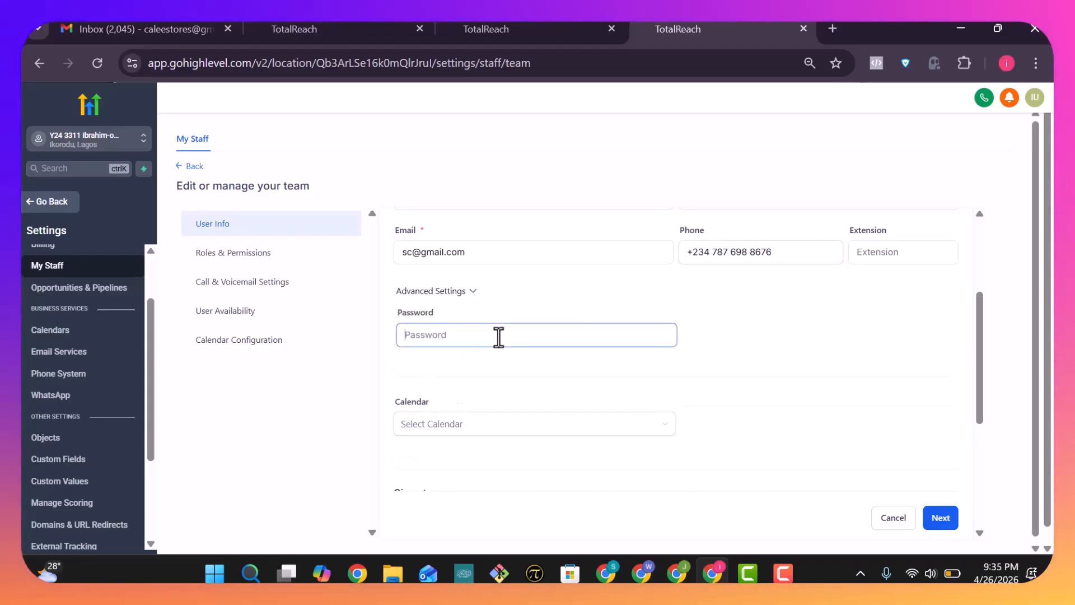
scroll(497, 336, down, 4)
scroll(499, 336, up, 3)
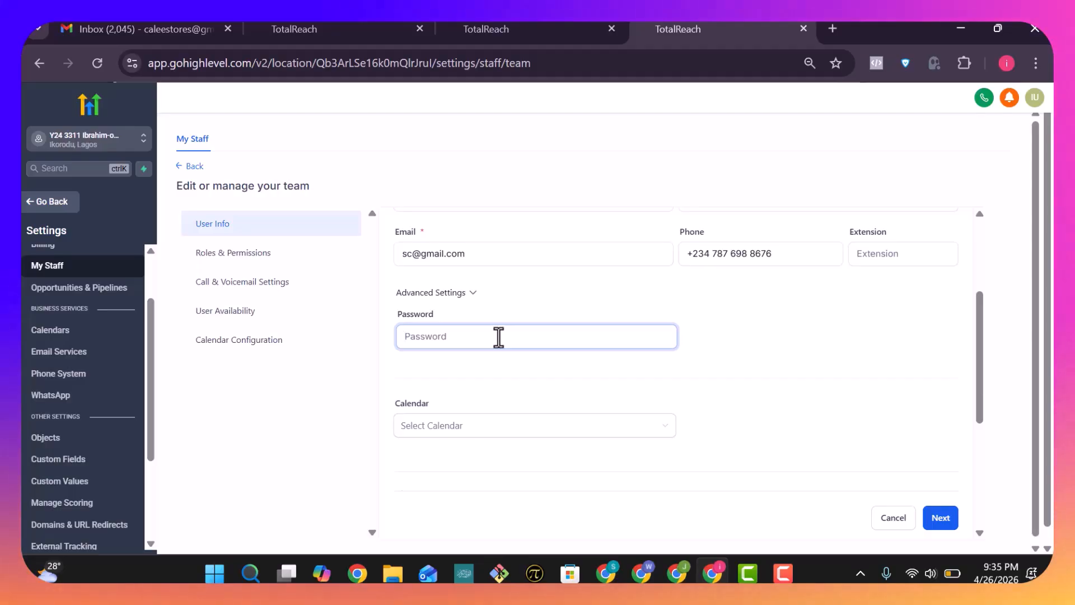
scroll(499, 336, up, 1)
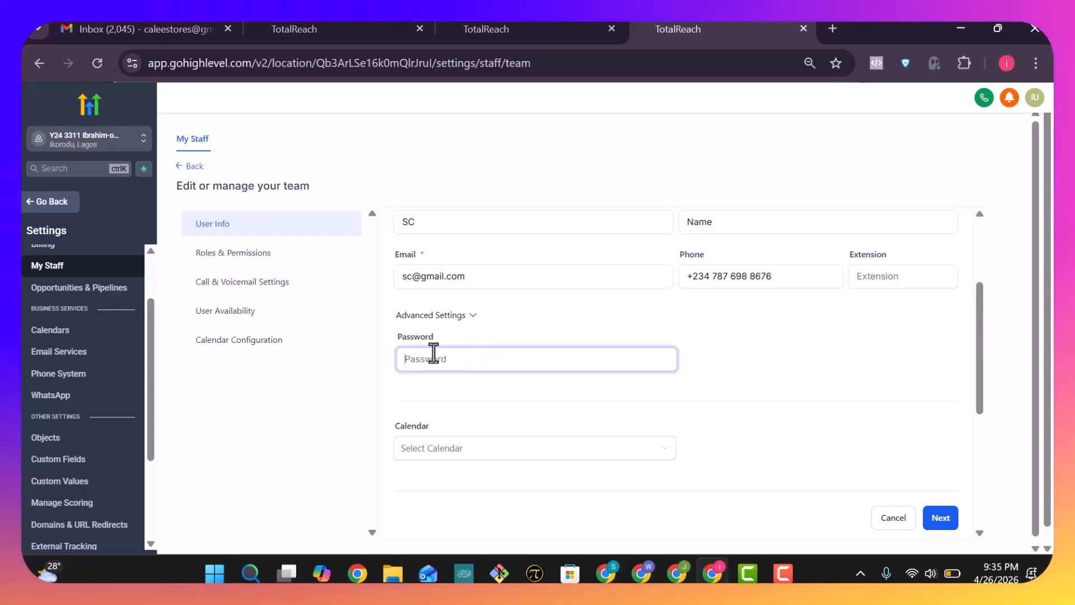
click(474, 316)
click(575, 381)
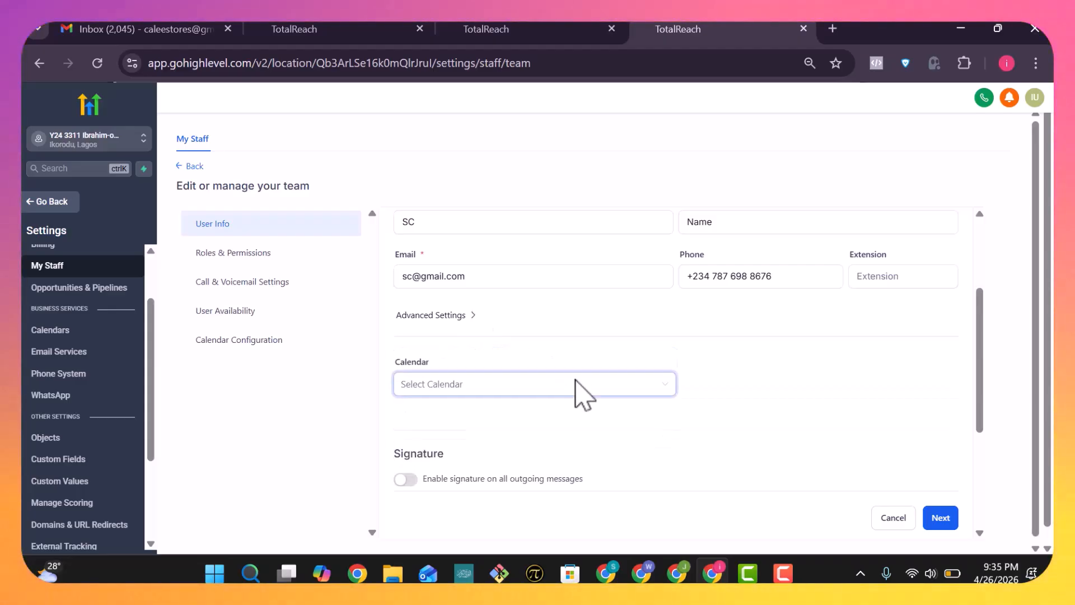
scroll(576, 381, down, 3)
scroll(582, 395, up, 5)
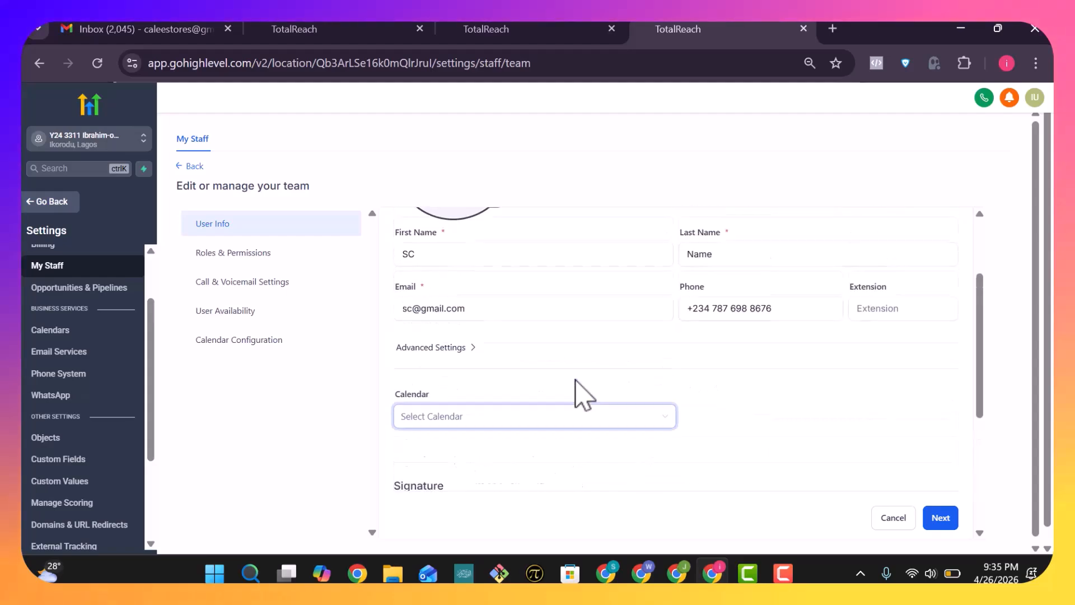
scroll(582, 395, down, 3)
scroll(576, 381, down, 1)
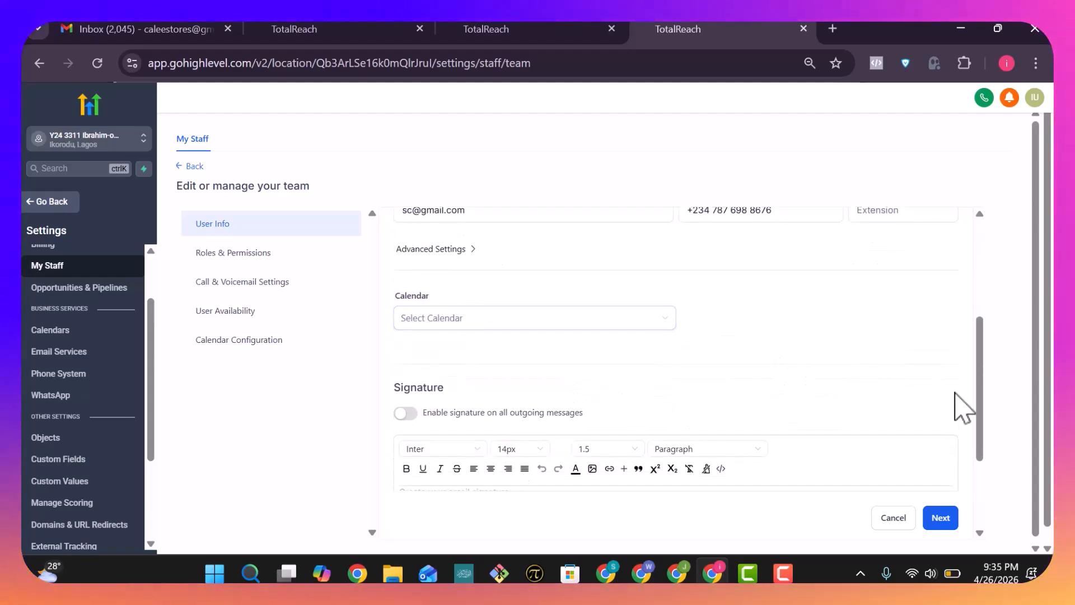
Set the new staff member's role to User.
click(952, 521)
scroll(574, 456, up, 4)
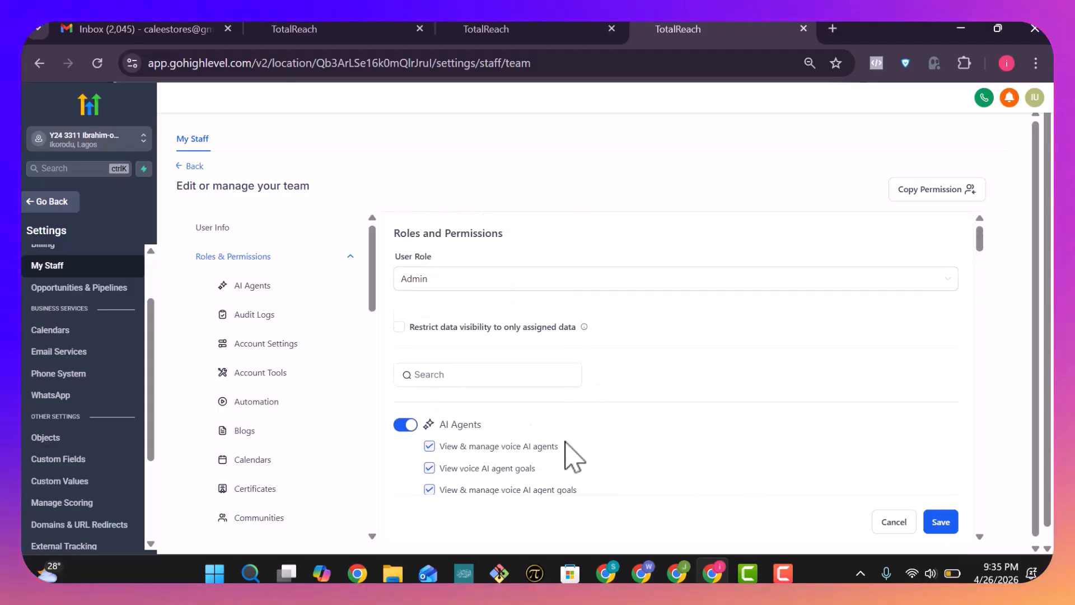
click(647, 280)
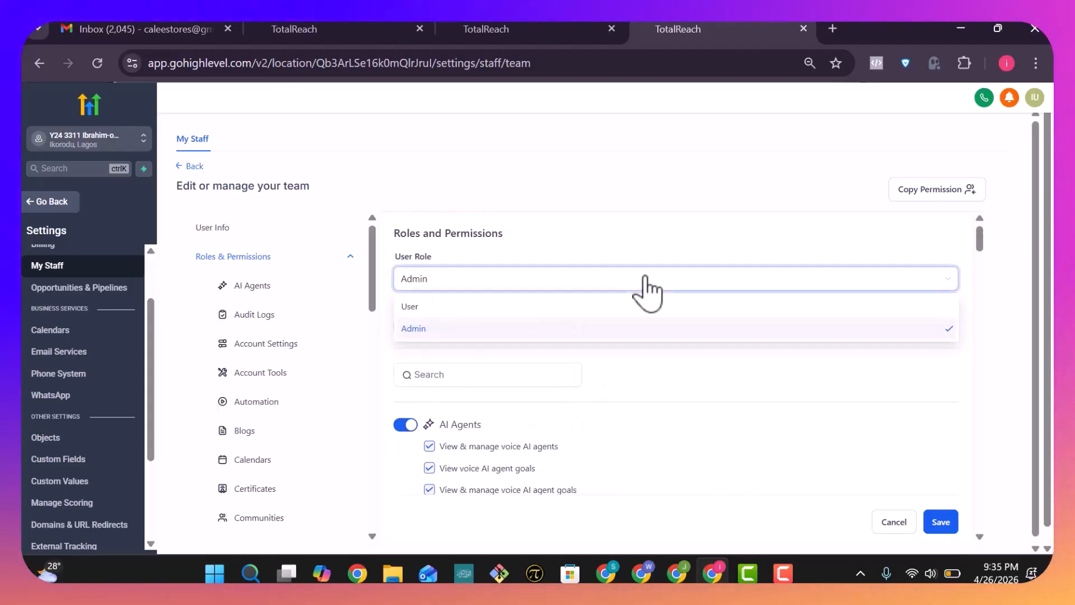
click(575, 307)
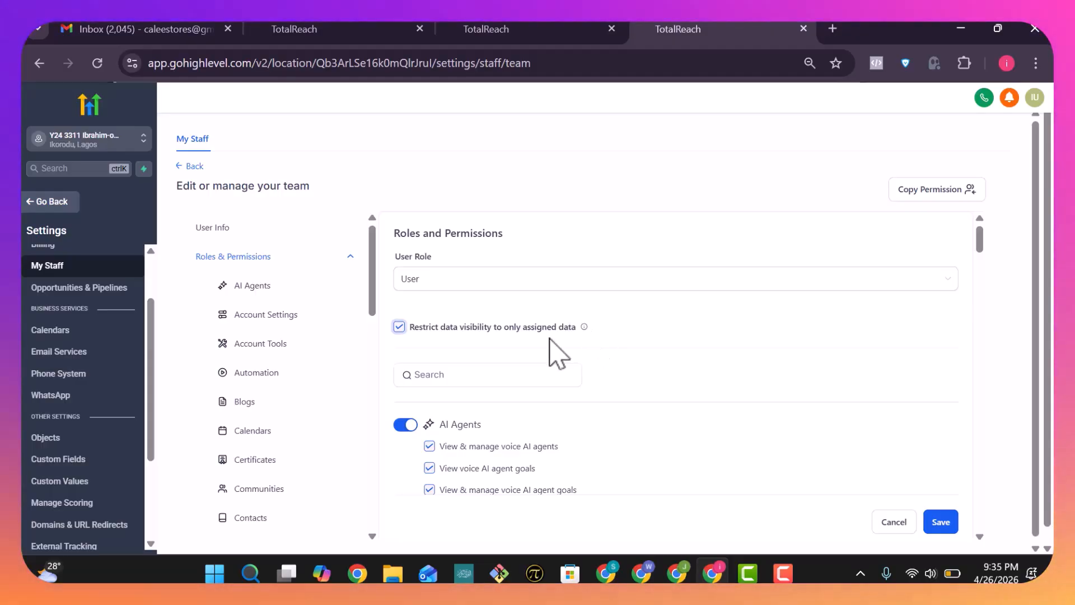
Revoke the AI Agents, Account Tools content AI and Calendars permissions.
scroll(550, 339, down, 3)
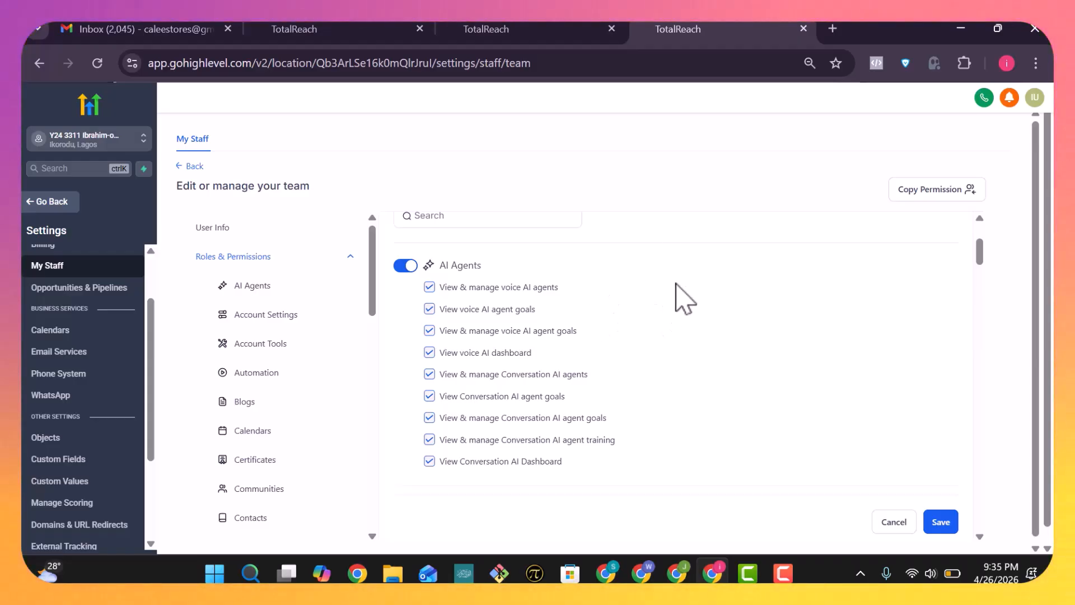
scroll(684, 300, up, 3)
scroll(684, 299, down, 3)
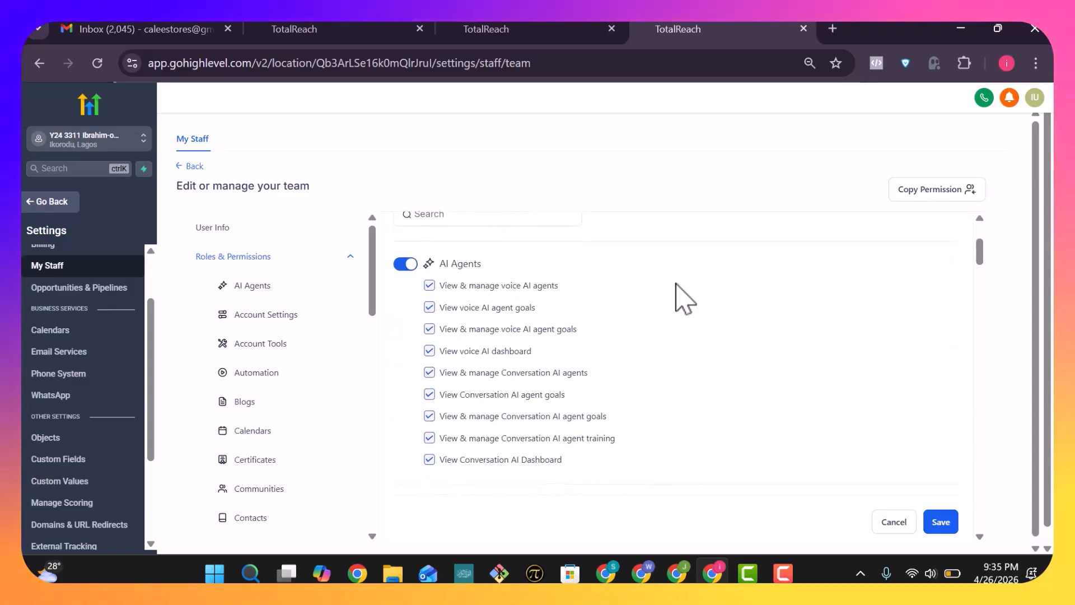
scroll(685, 299, down, 3)
scroll(685, 300, up, 4)
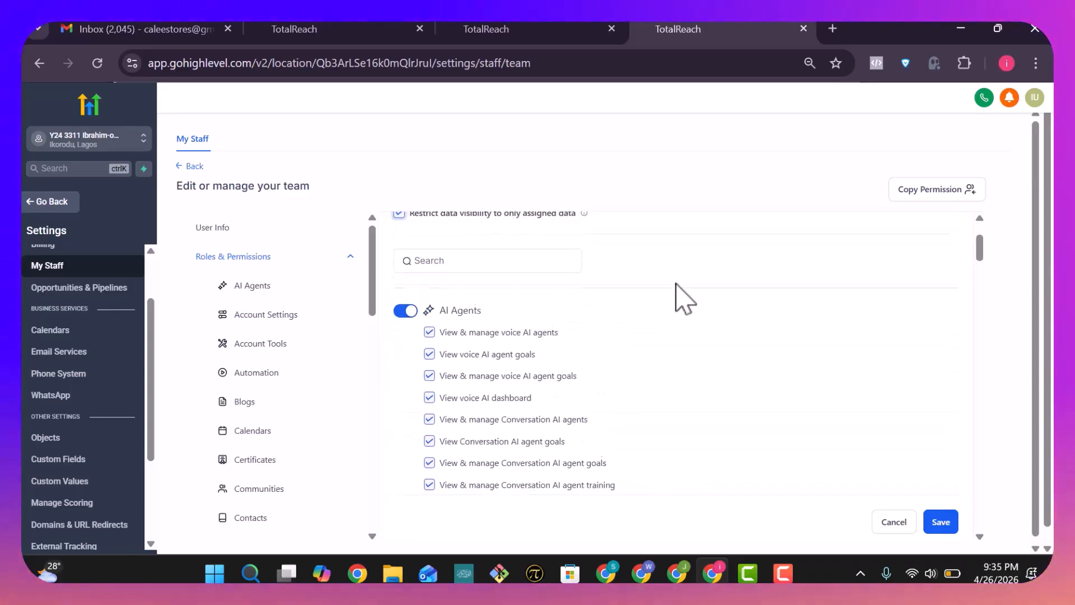
scroll(684, 300, down, 4)
scroll(684, 300, up, 2)
scroll(685, 299, up, 1)
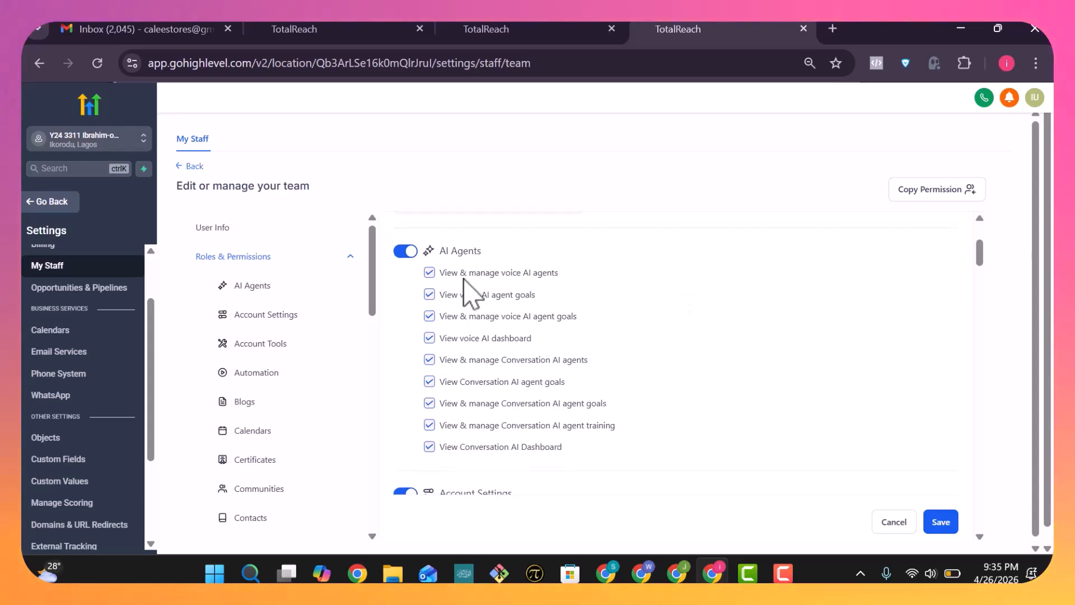
click(405, 251)
scroll(634, 329, down, 3)
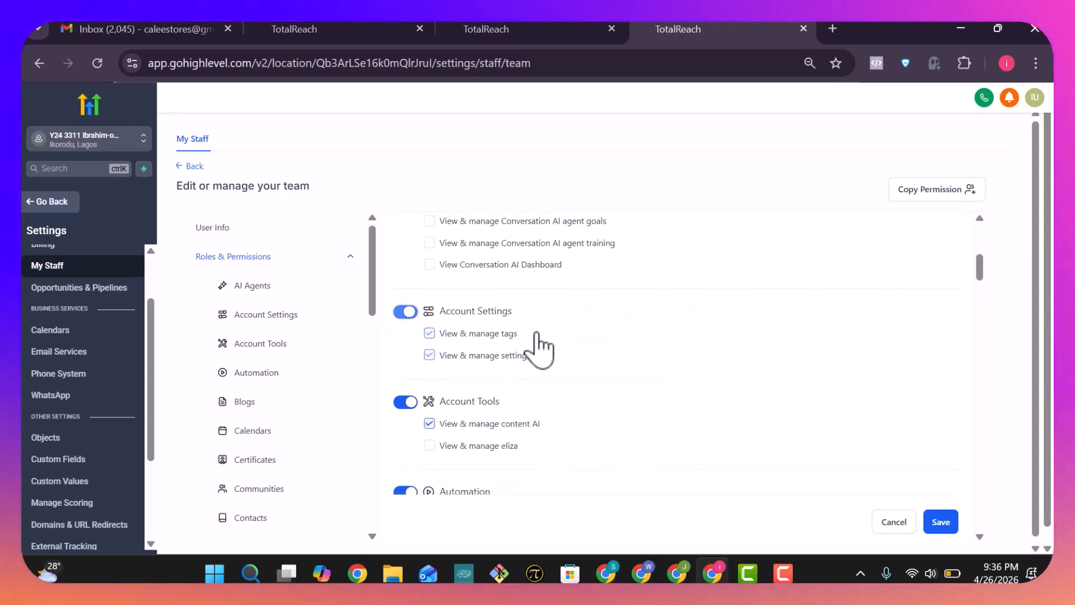
scroll(538, 350, down, 1)
click(405, 277)
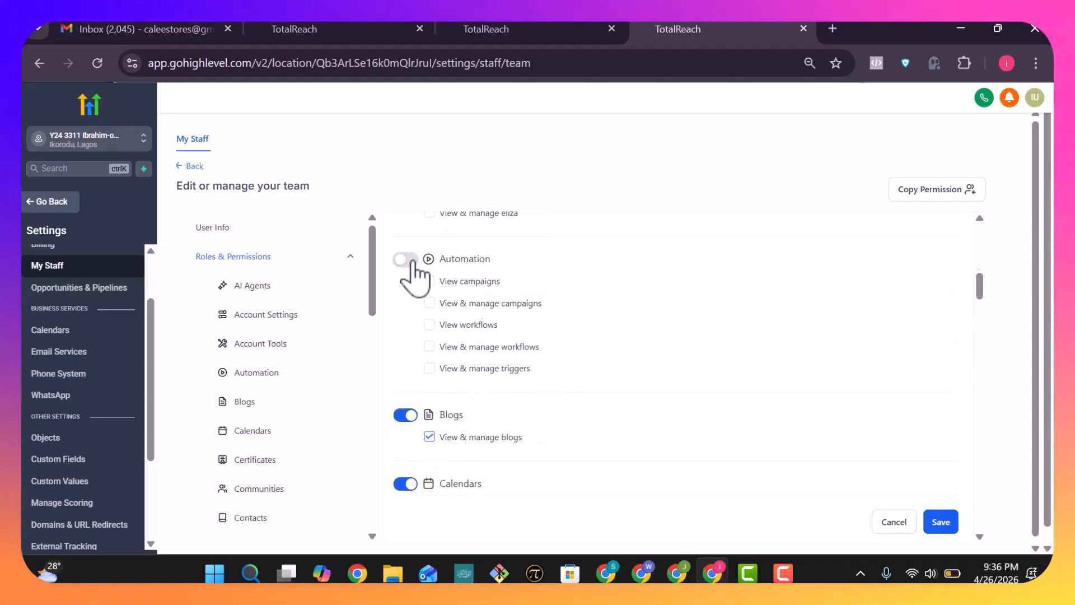
scroll(413, 275, down, 1)
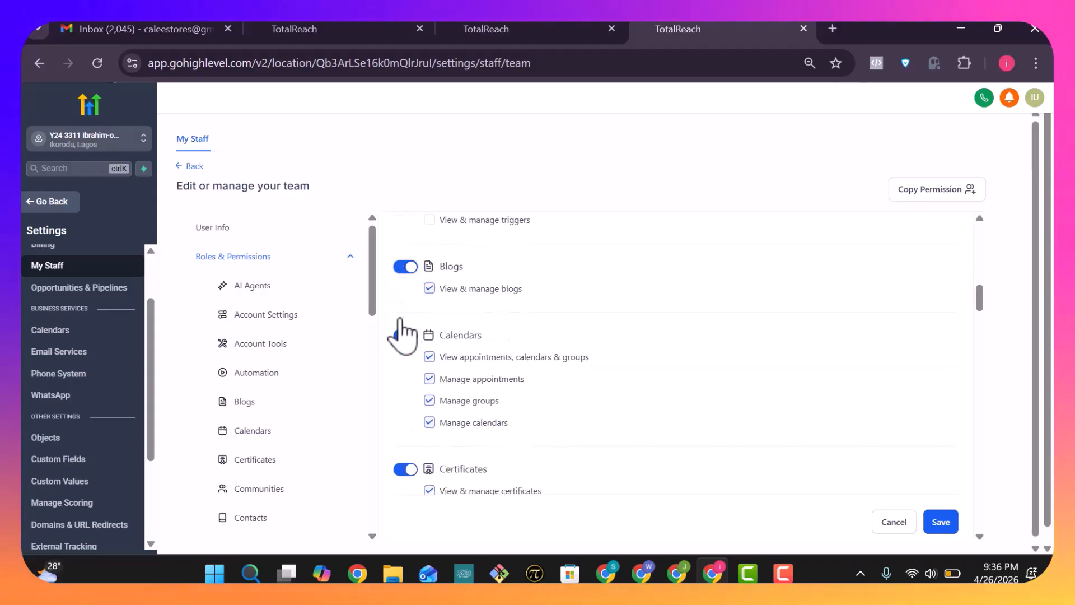
click(404, 336)
Revoke Gokollab, Launchpad and all Marketing permissions.
scroll(404, 335, down, 2)
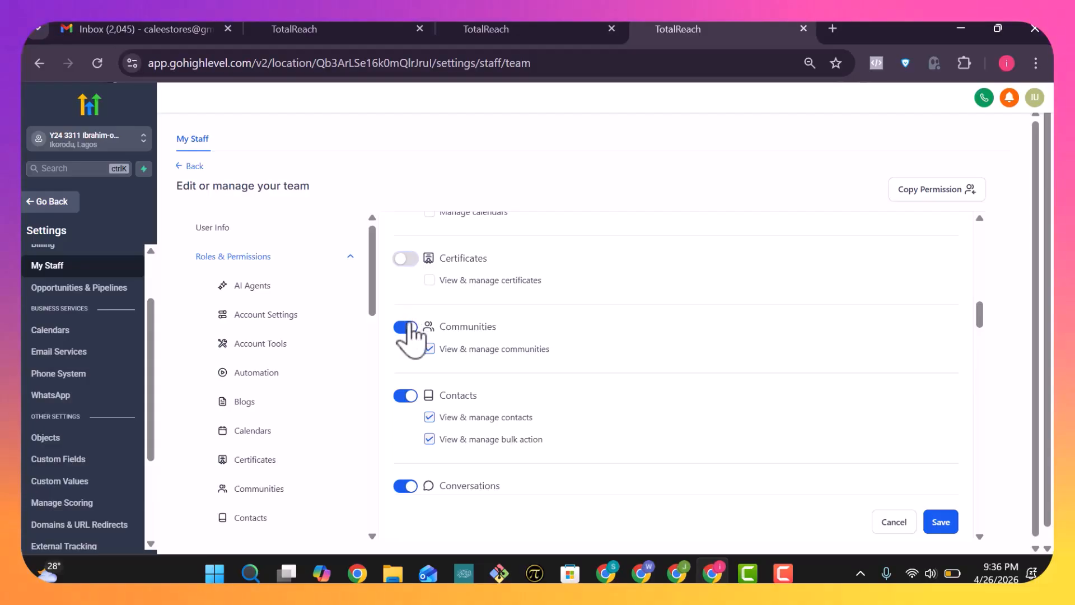
scroll(405, 331, down, 2)
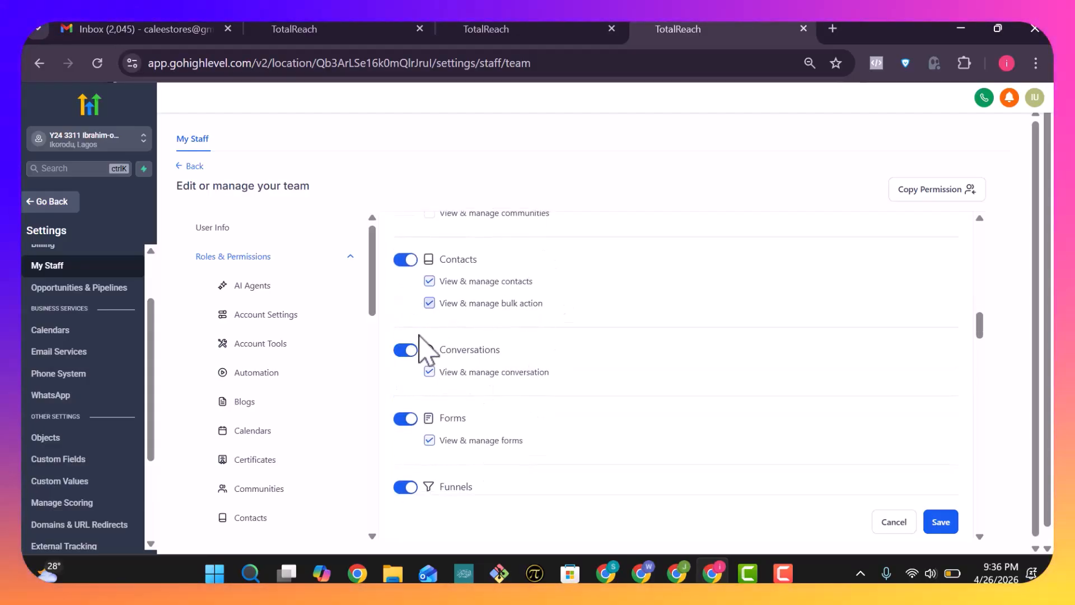
scroll(516, 378, down, 2)
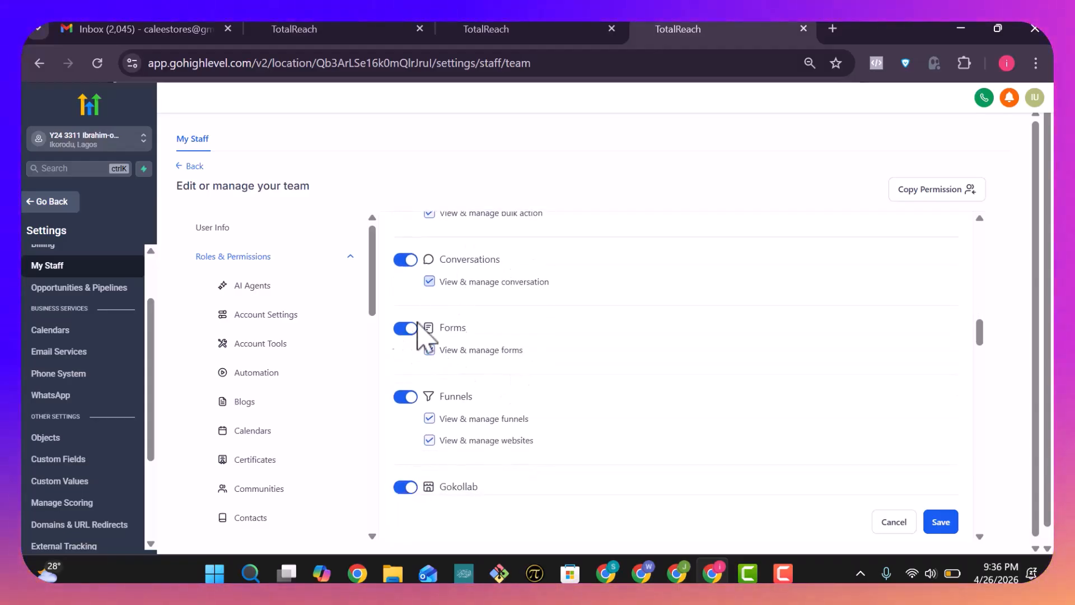
scroll(509, 342, down, 1)
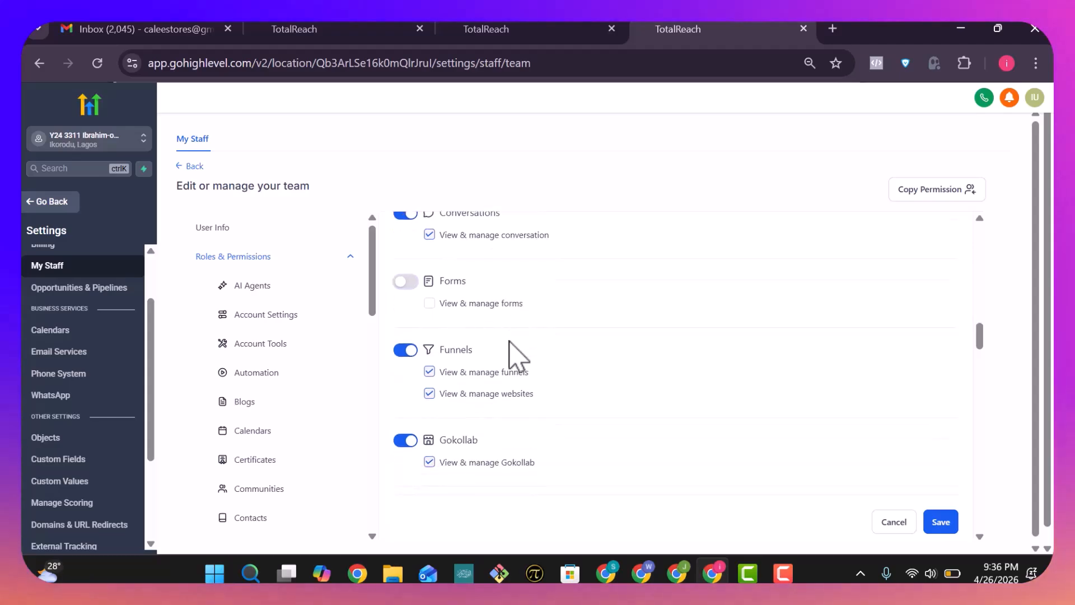
scroll(532, 370, down, 5)
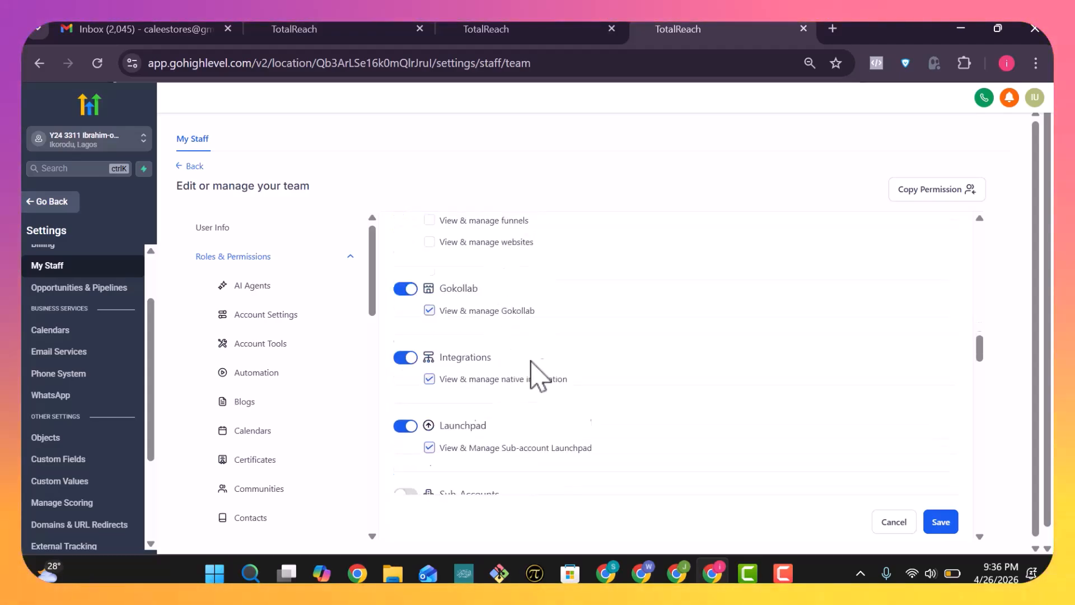
click(408, 218)
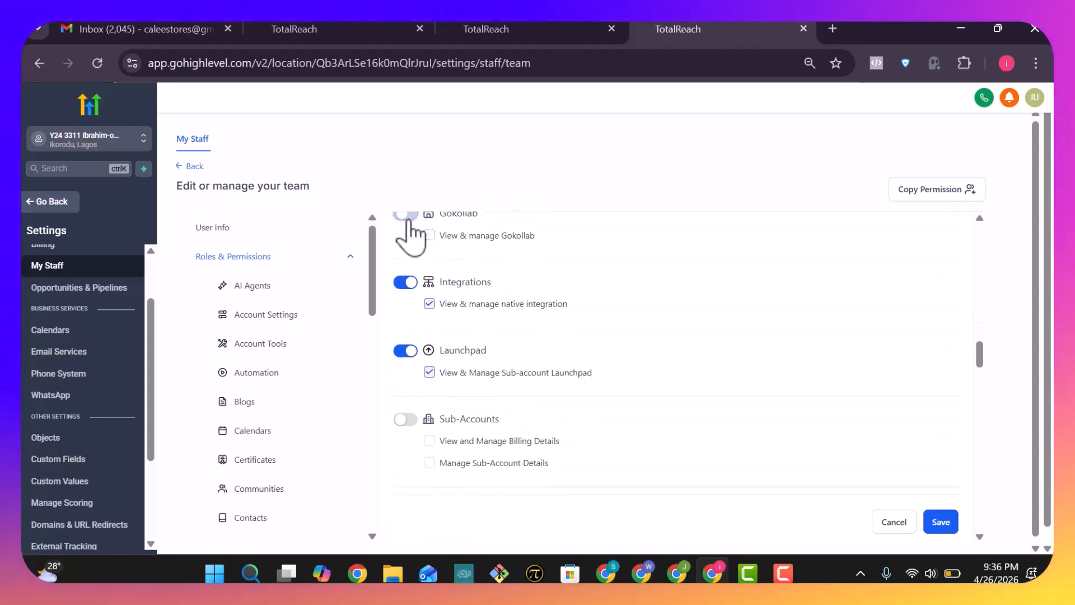
scroll(492, 269, up, 1)
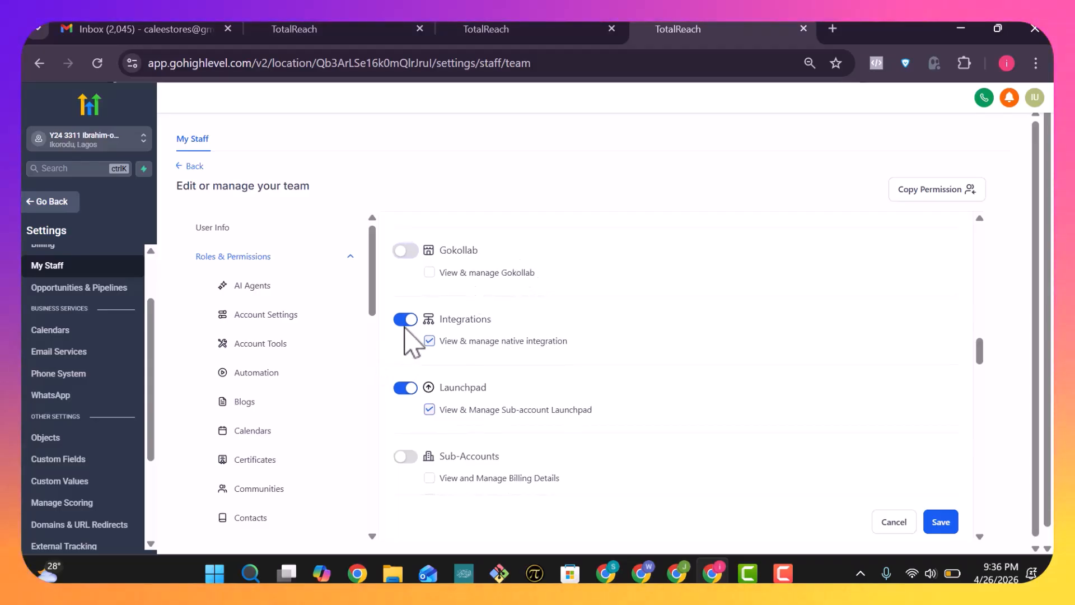
click(406, 387)
scroll(572, 379, down, 3)
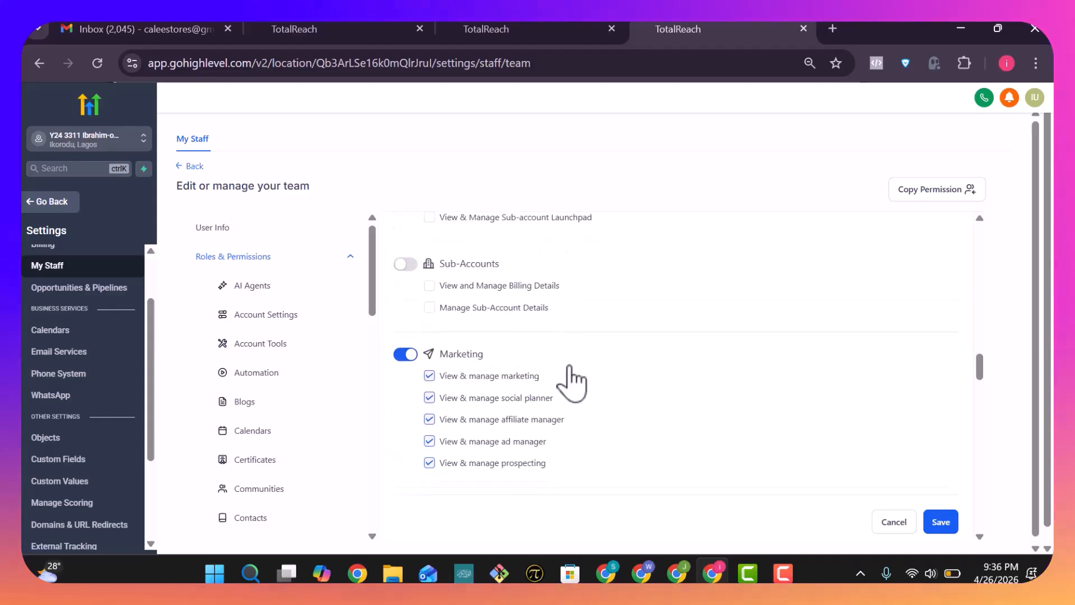
click(405, 354)
Revoke QR Codes access and save the new user.
scroll(602, 367, down, 1)
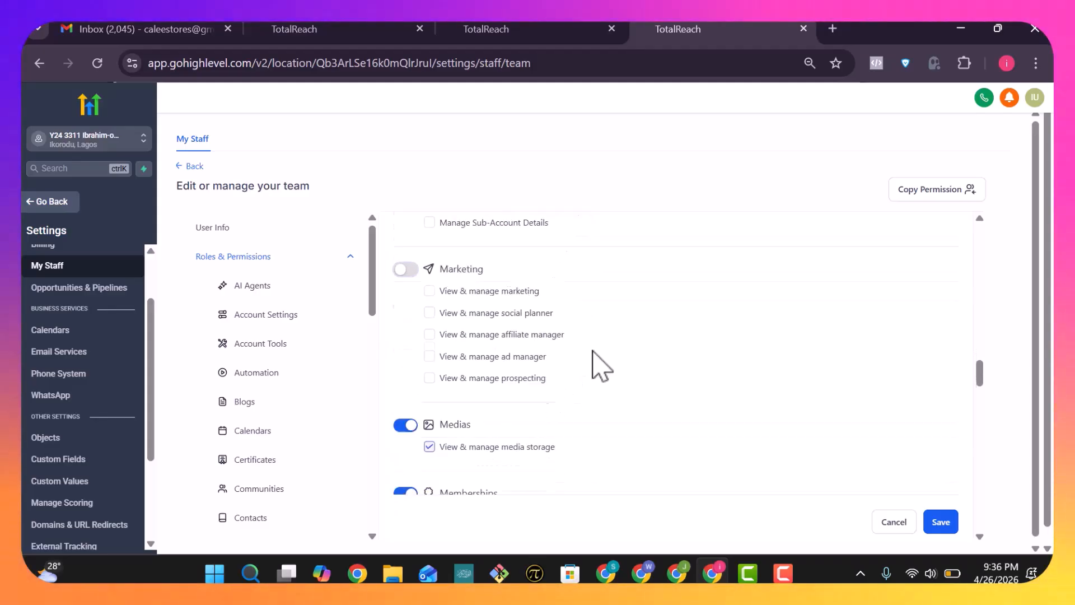
scroll(596, 367, down, 3)
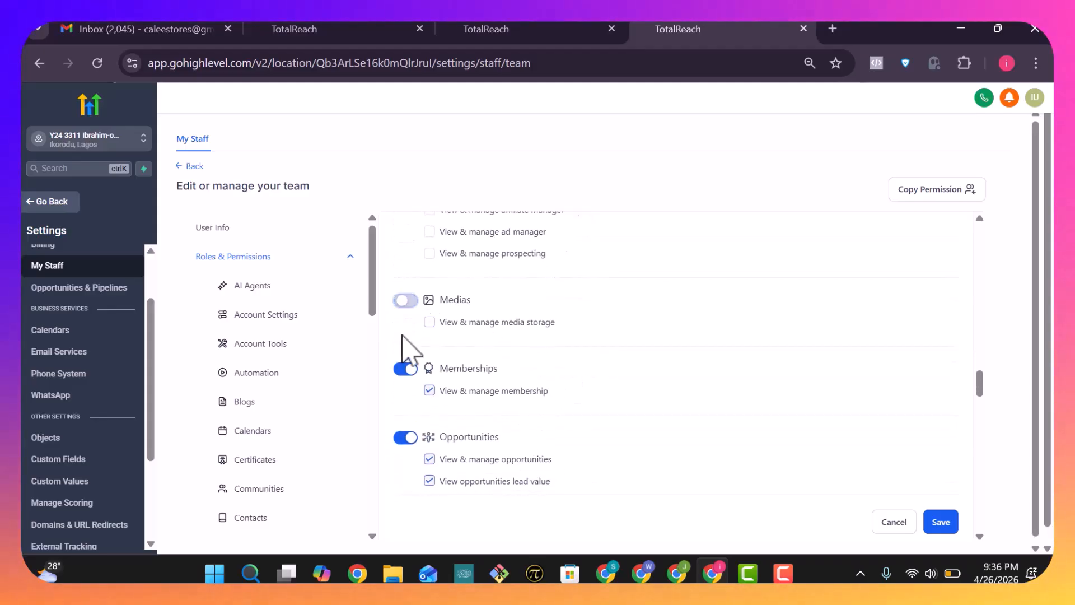
scroll(507, 432, down, 4)
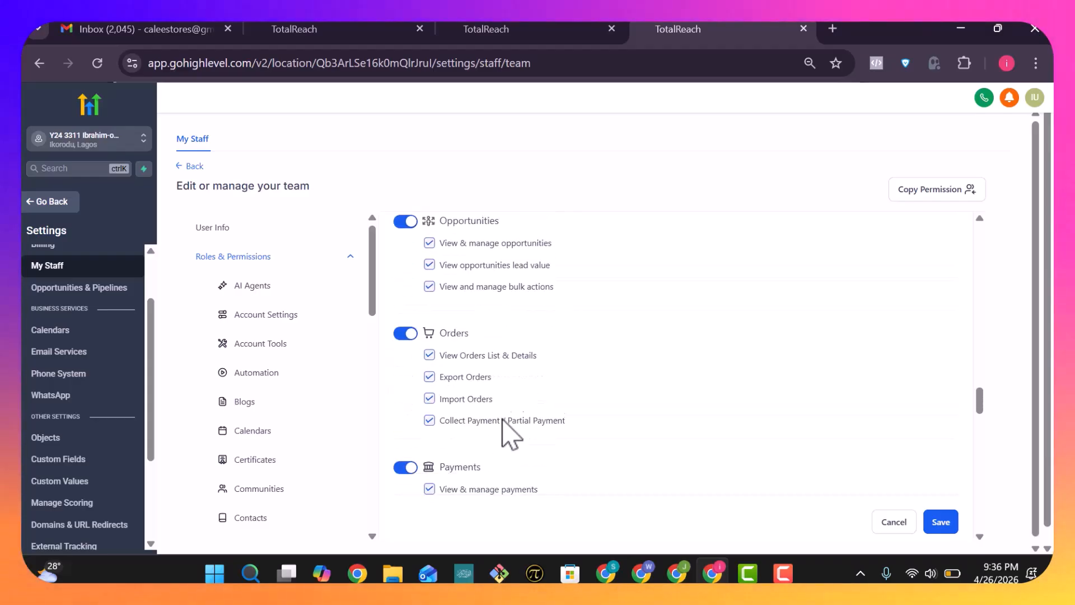
scroll(518, 358, down, 2)
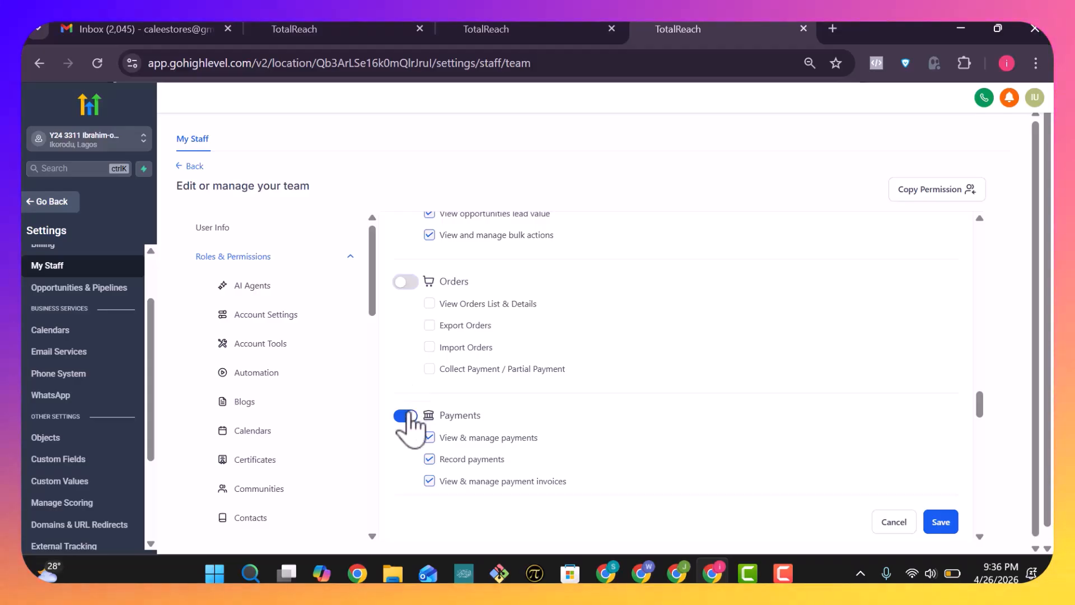
scroll(557, 387, down, 2)
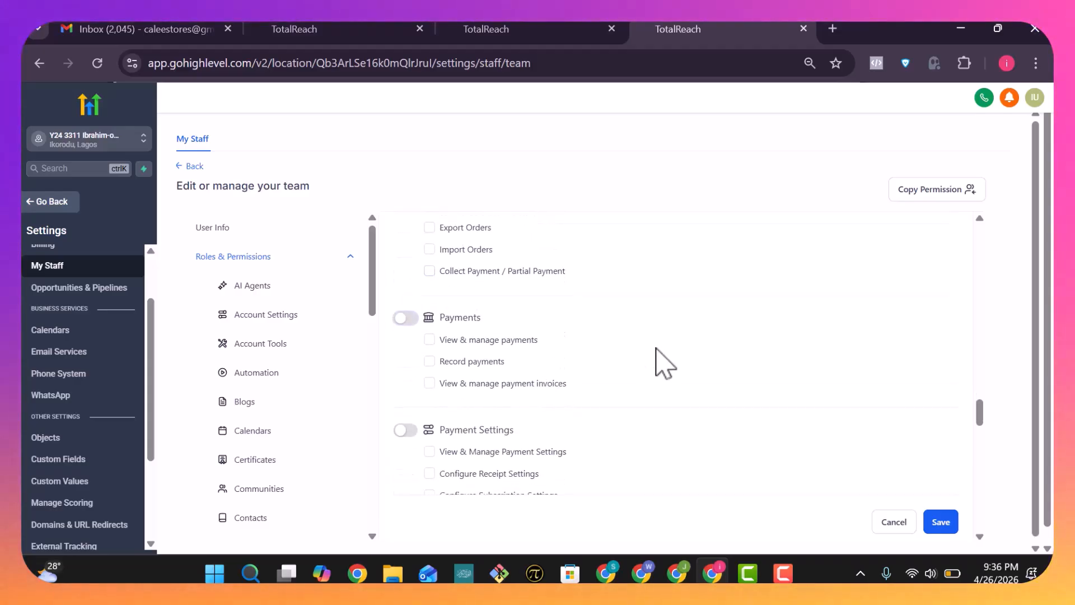
scroll(664, 361, up, 2)
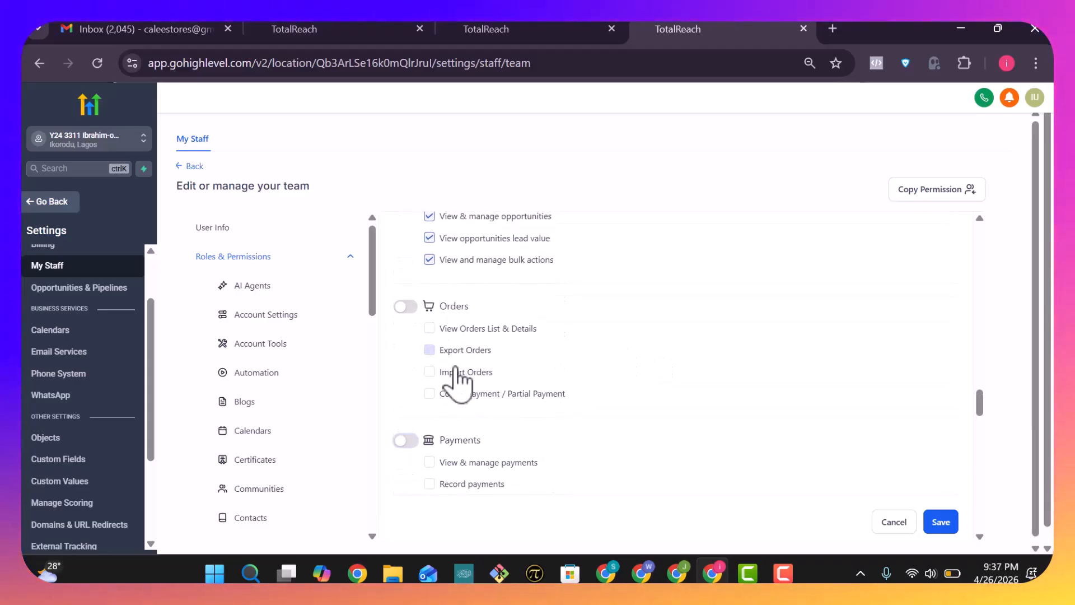
scroll(532, 398, down, 2)
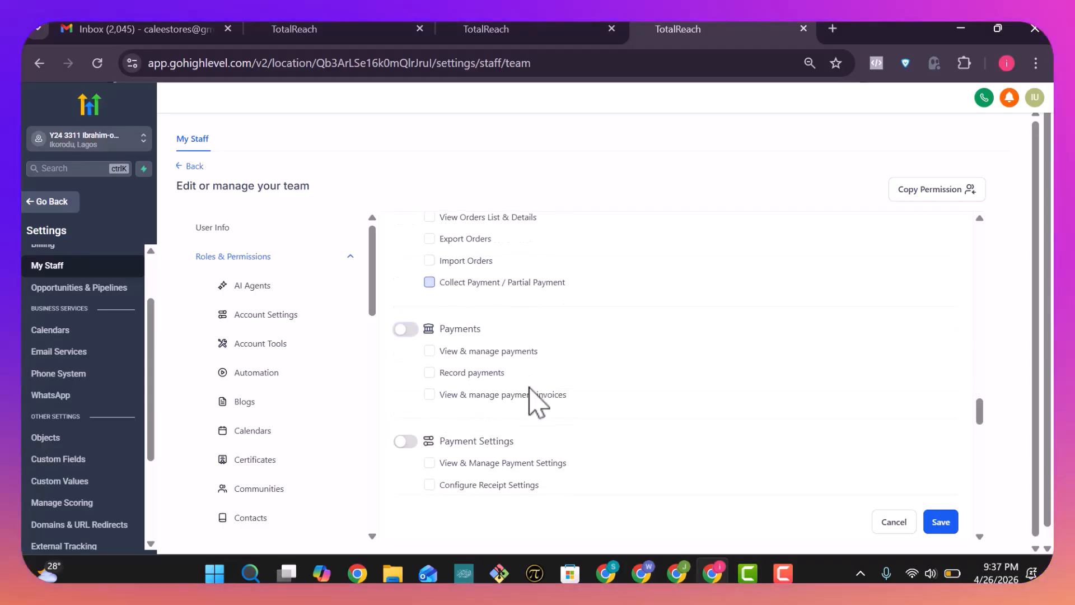
scroll(535, 401, up, 1)
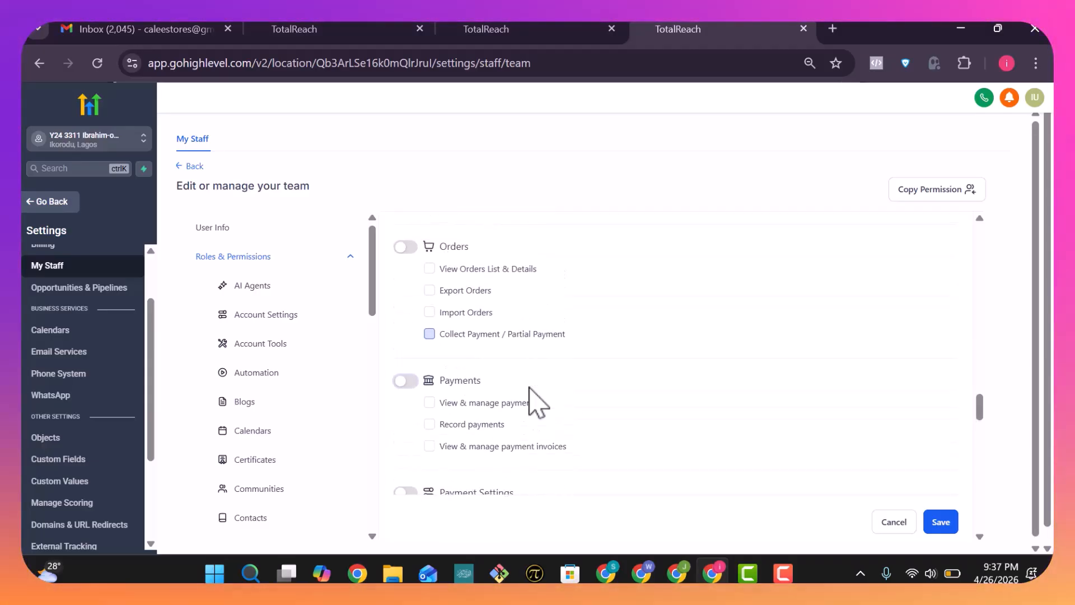
scroll(532, 400, down, 1)
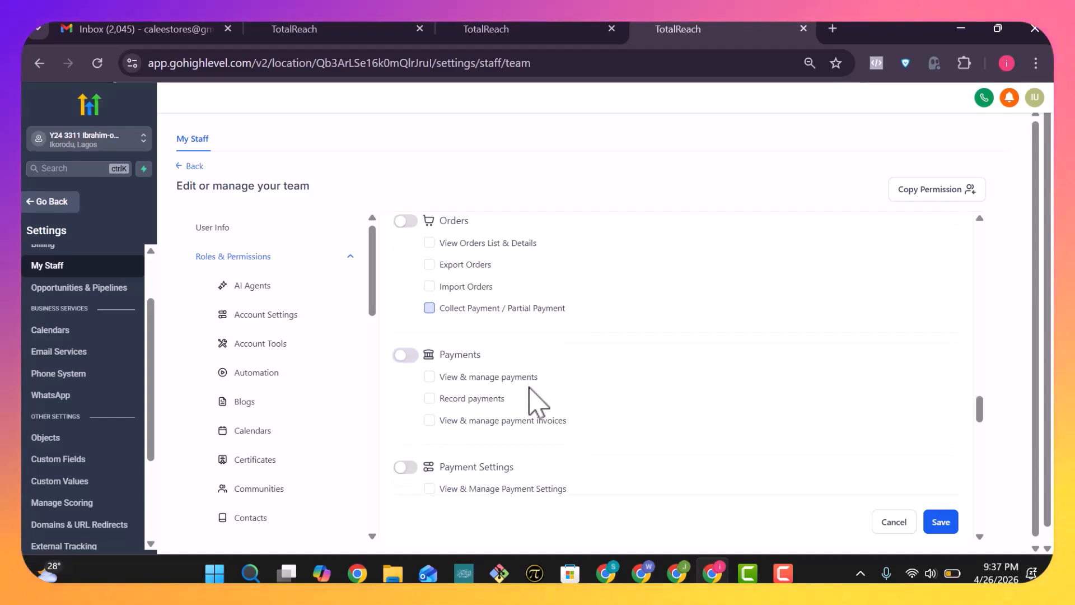
scroll(535, 400, down, 4)
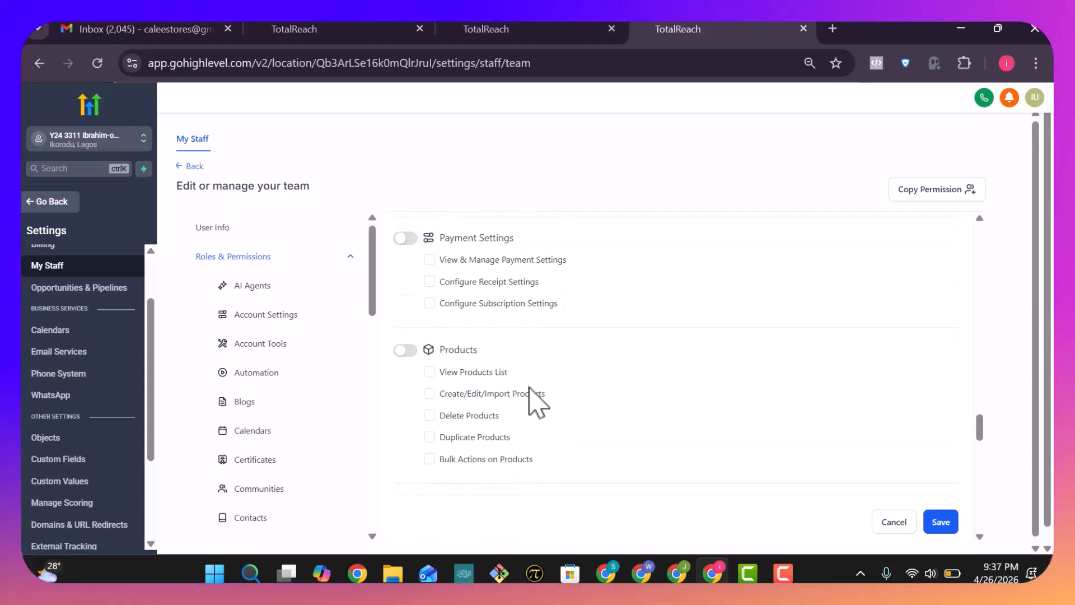
scroll(535, 400, down, 1)
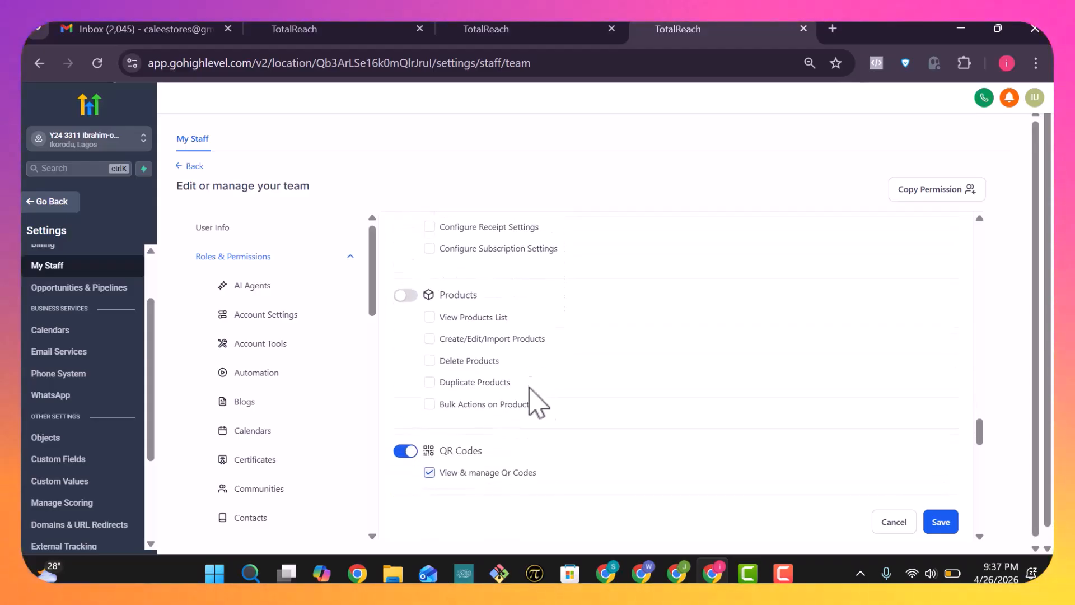
click(411, 316)
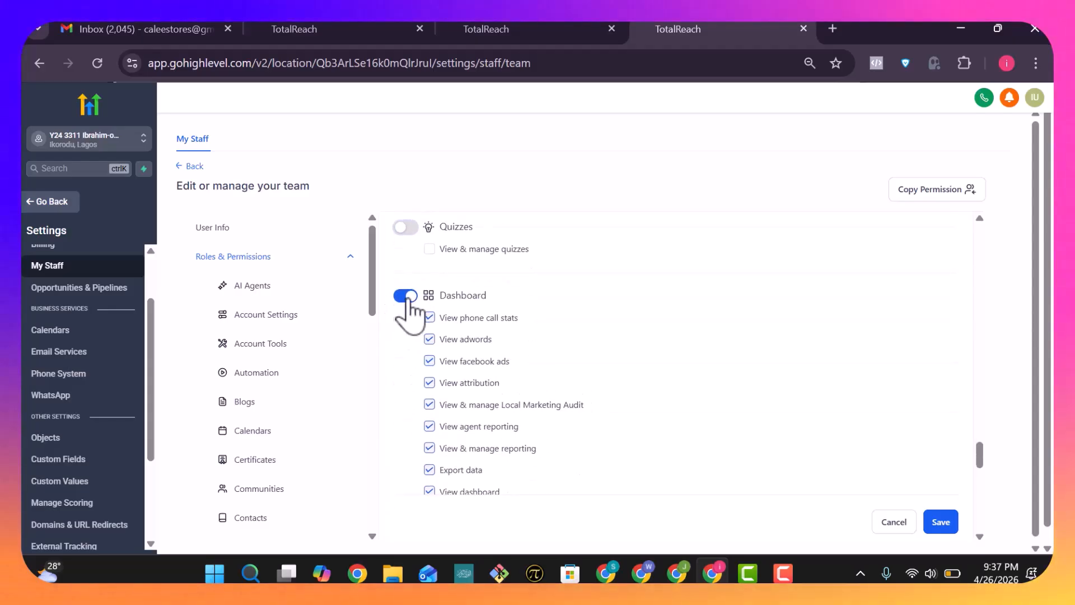
scroll(572, 329, down, 3)
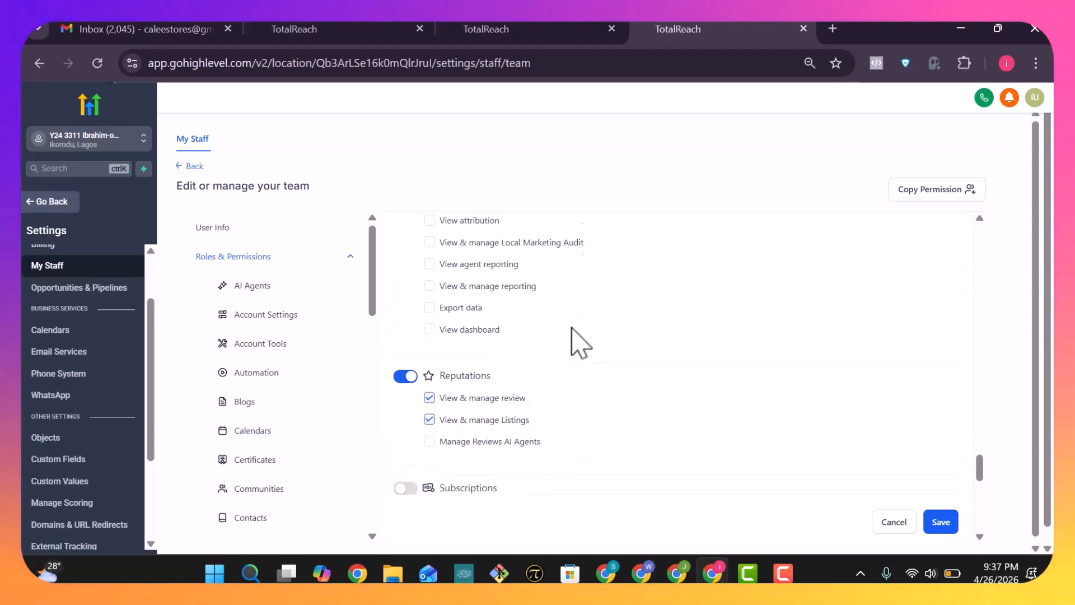
scroll(430, 242, up, 1)
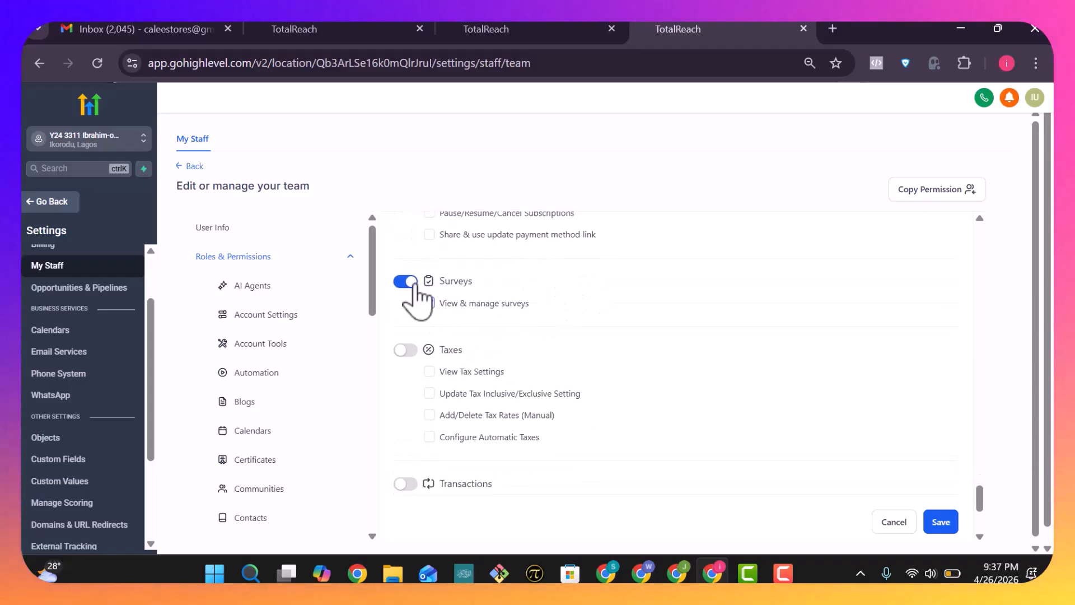
scroll(630, 314, down, 4)
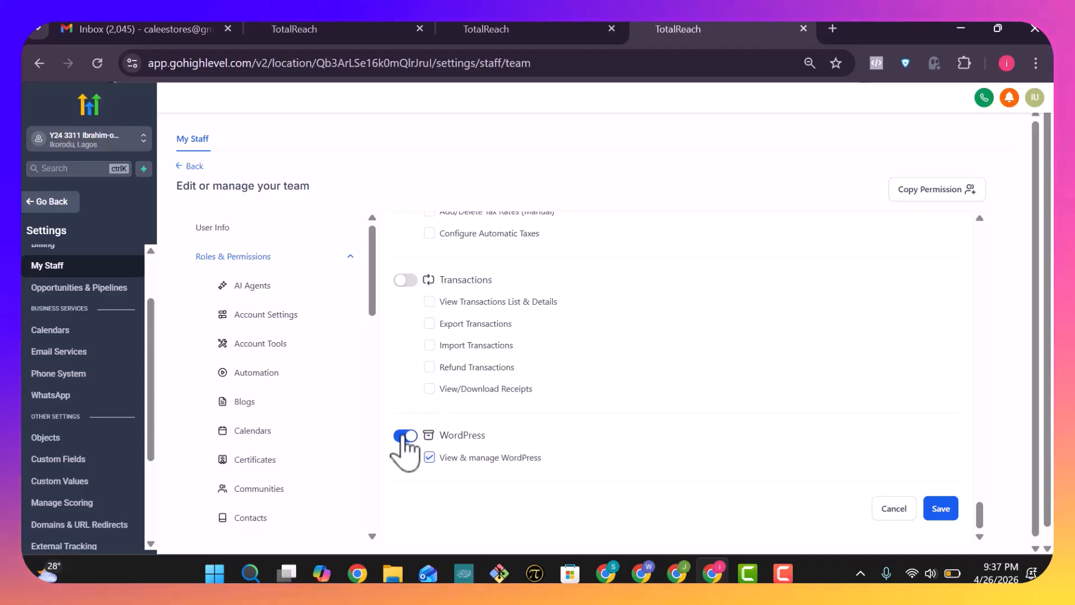
scroll(664, 417, up, 10)
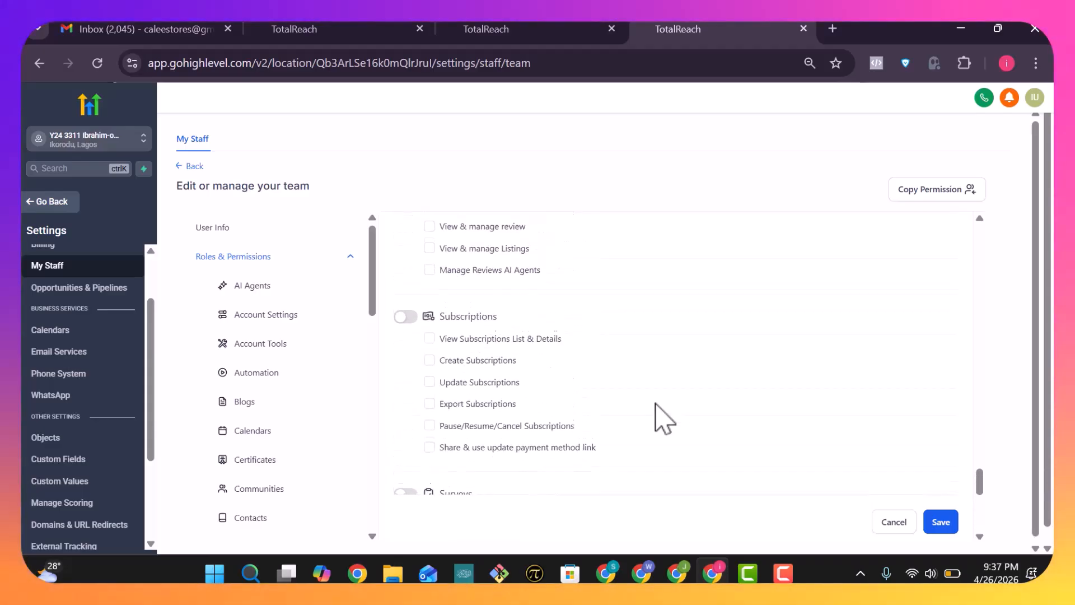
scroll(665, 419, up, 8)
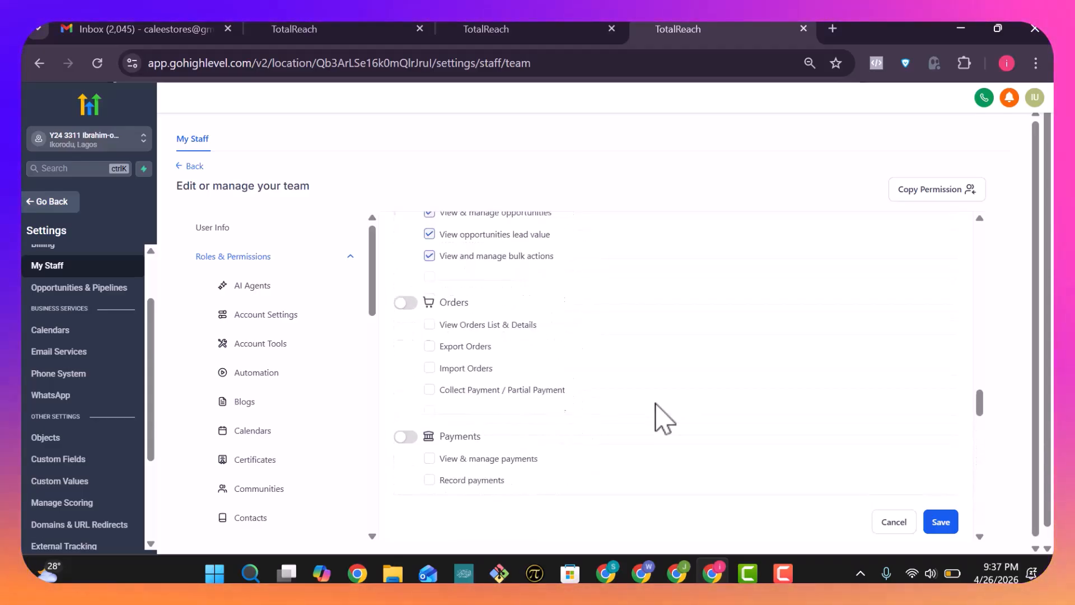
scroll(665, 419, down, 8)
scroll(654, 415, up, 15)
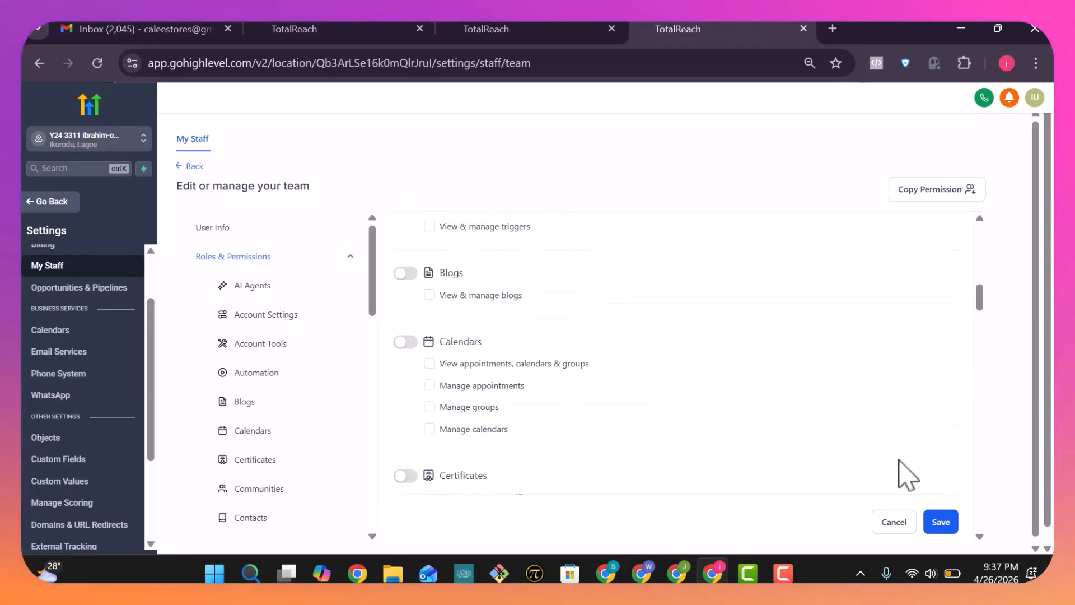
click(943, 523)
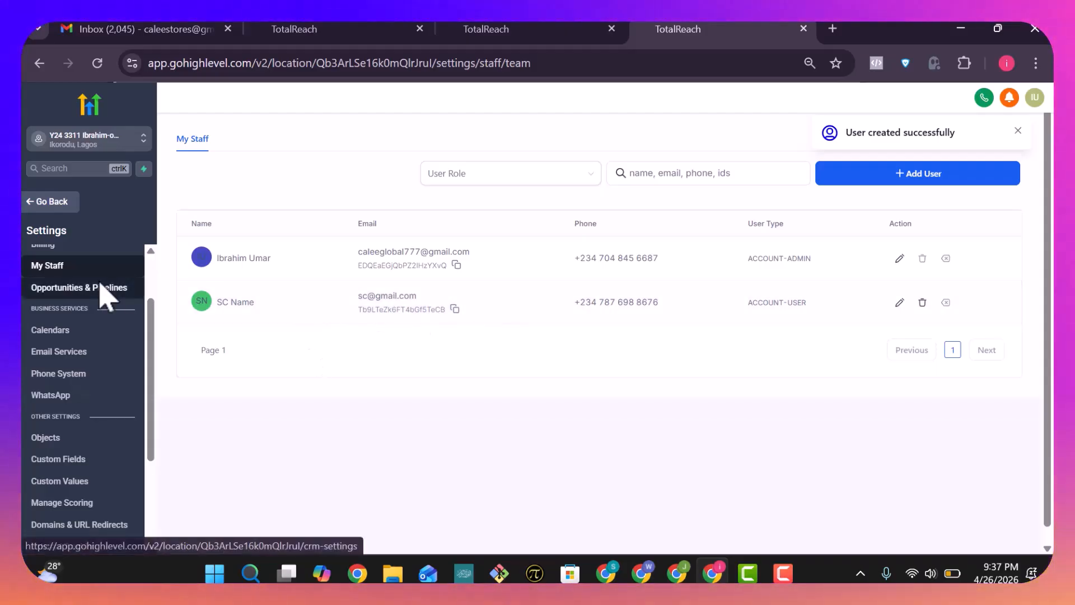
Scroll up the My Staff list to confirm the new account user appears below the admin.
scroll(103, 294, up, 2)
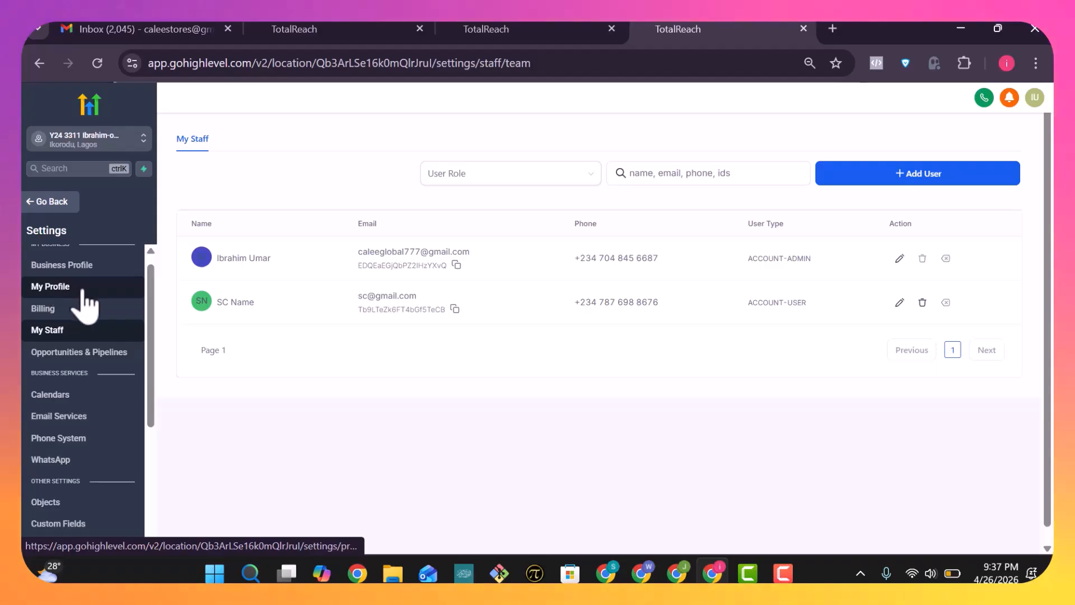
scroll(87, 305, up, 1)
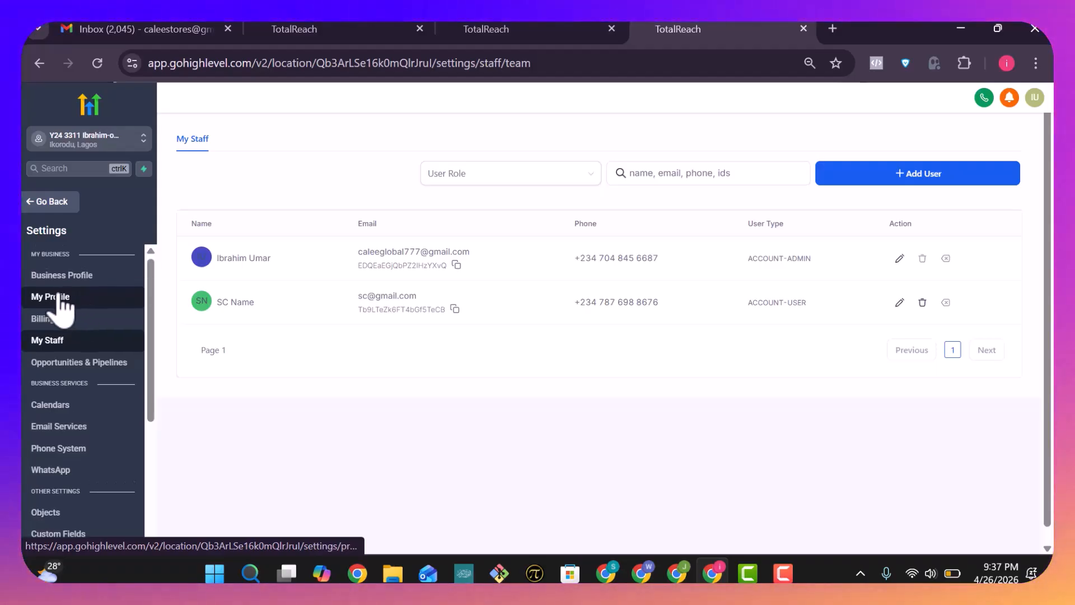
Open My Profile and review its General tab sections: name, password, signature and schedule.
click(61, 298)
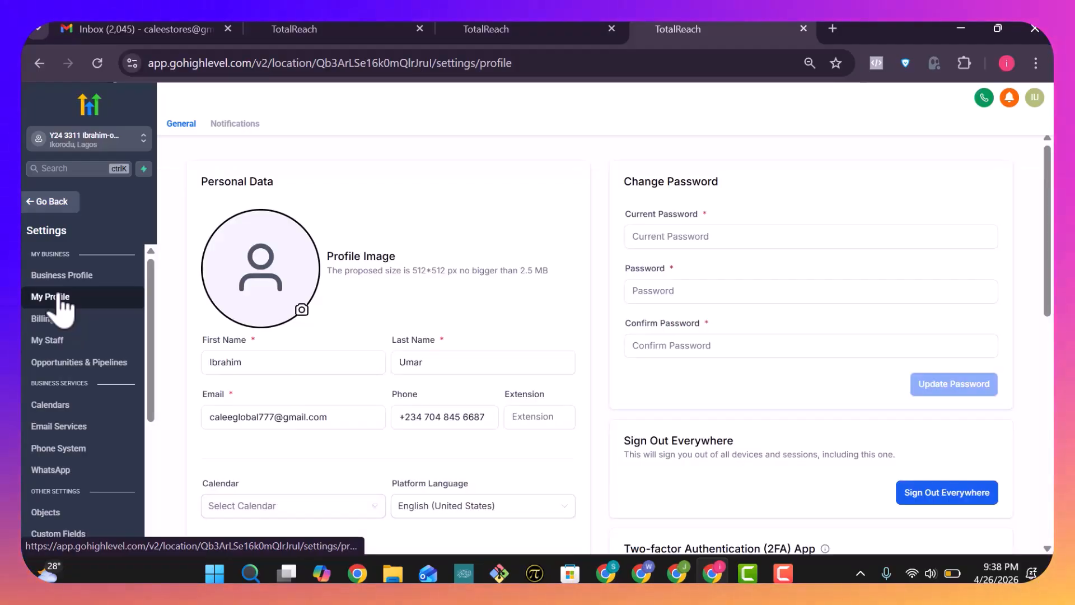
scroll(471, 374, down, 4)
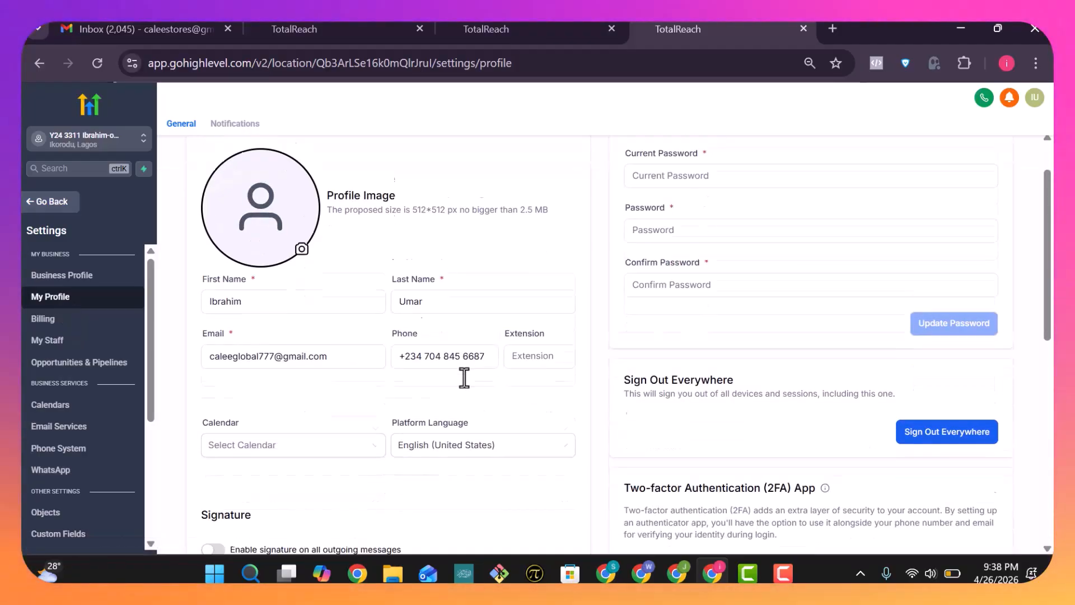
scroll(465, 377, down, 9)
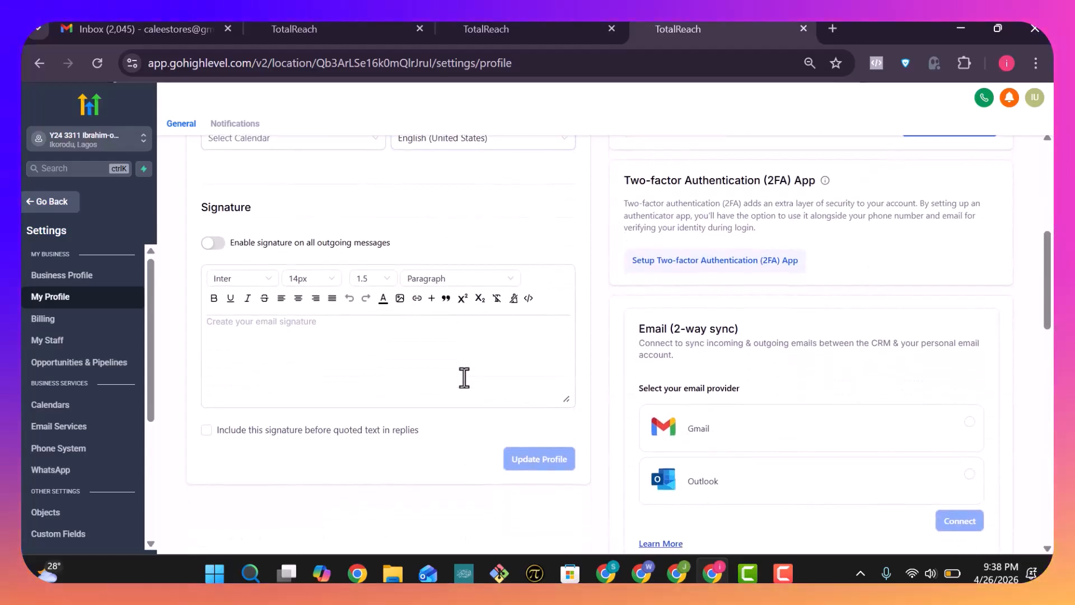
scroll(464, 378, down, 13)
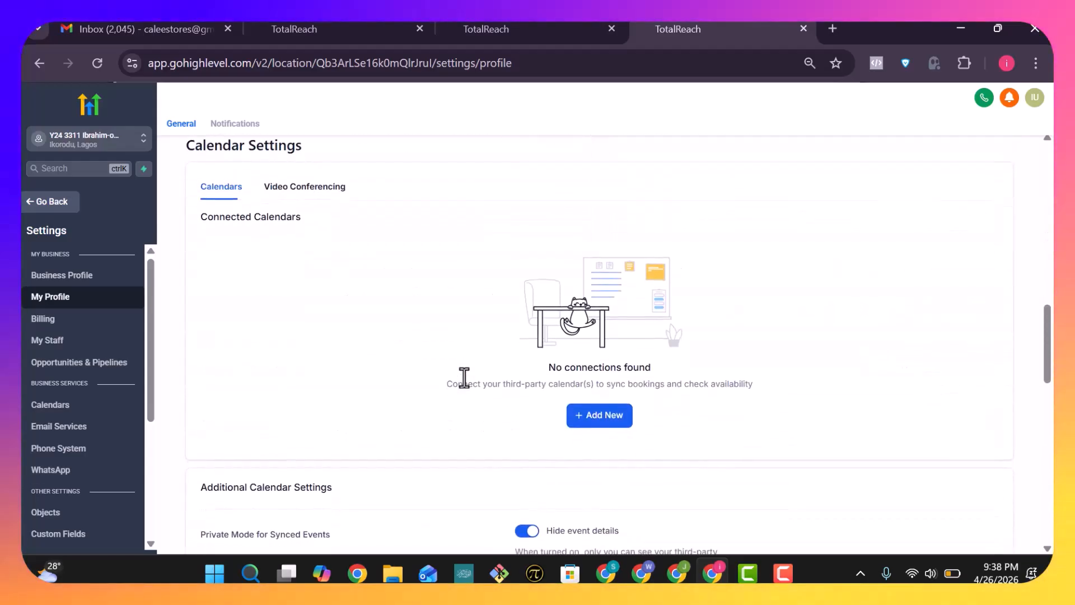
scroll(464, 378, down, 5)
scroll(465, 378, up, 8)
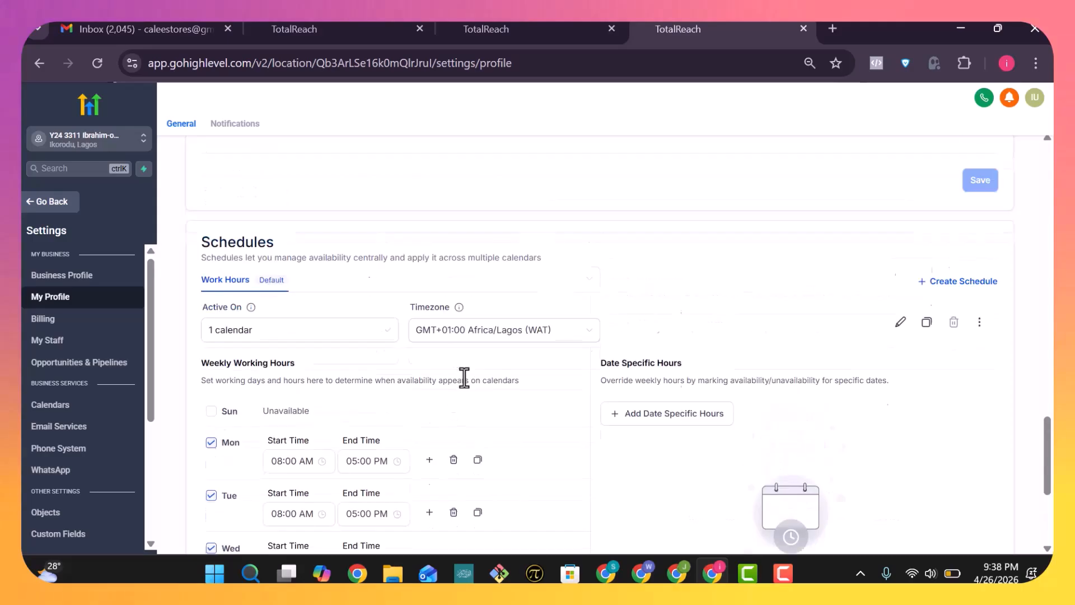
scroll(464, 377, down, 9)
scroll(464, 377, down, 2)
scroll(464, 378, up, 19)
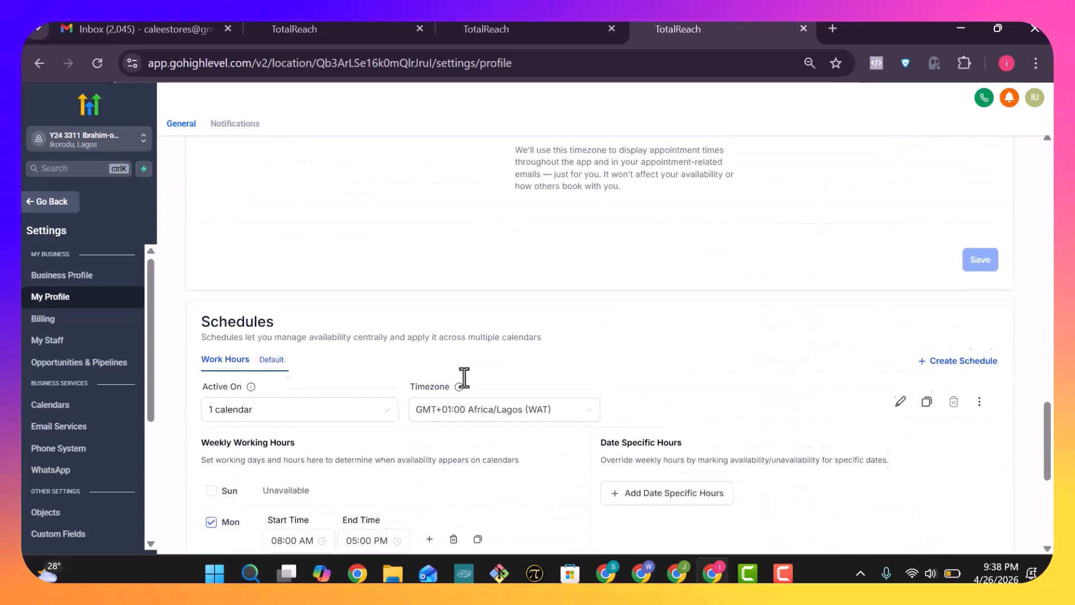
scroll(464, 377, up, 10)
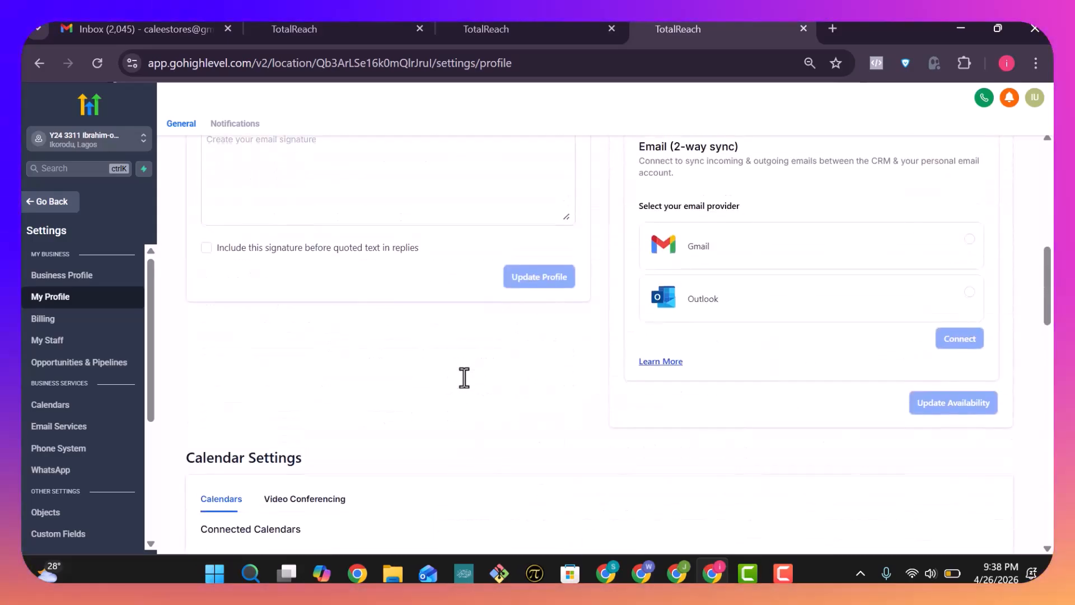
scroll(464, 378, up, 2)
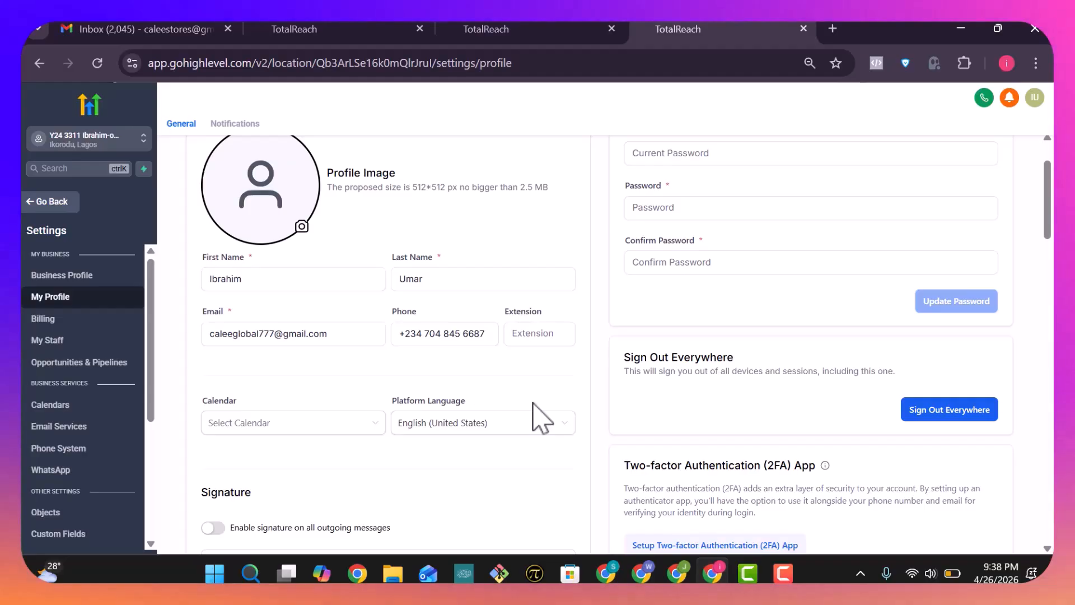
scroll(539, 418, down, 10)
scroll(543, 417, down, 15)
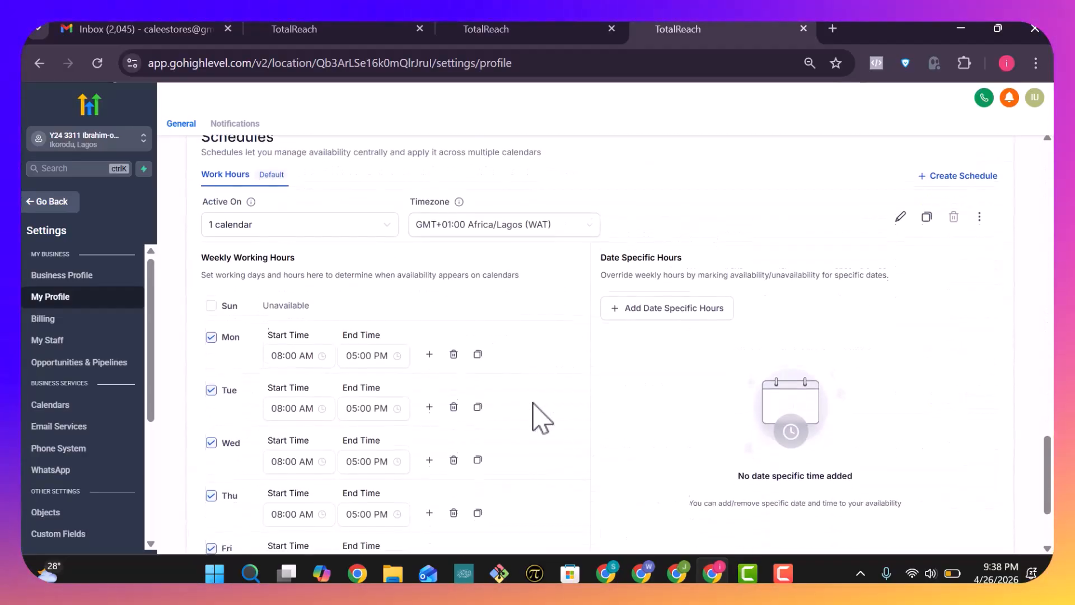
scroll(542, 419, down, 3)
scroll(542, 419, up, 5)
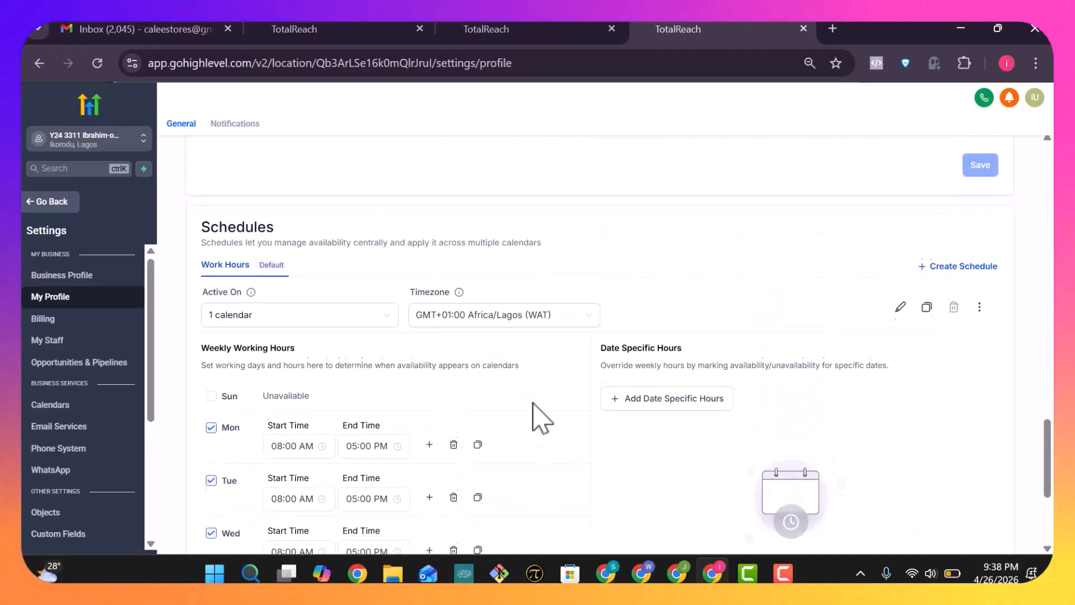
scroll(543, 419, up, 10)
scroll(443, 380, up, 10)
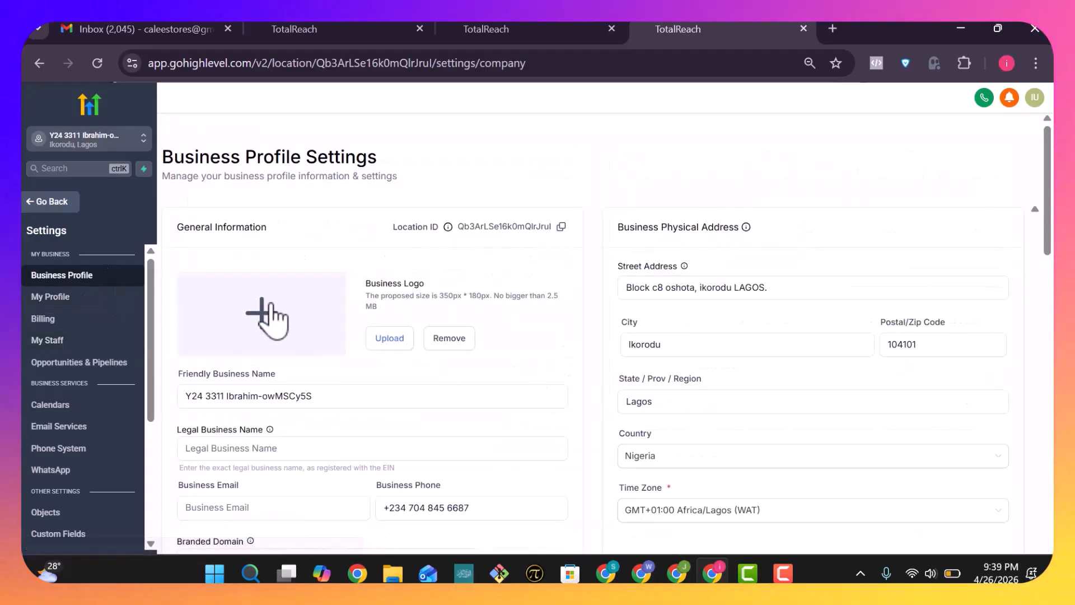
Change the Business Profile's Business Currency to NGN - Nigerian Naira (₦).
scroll(409, 372, down, 8)
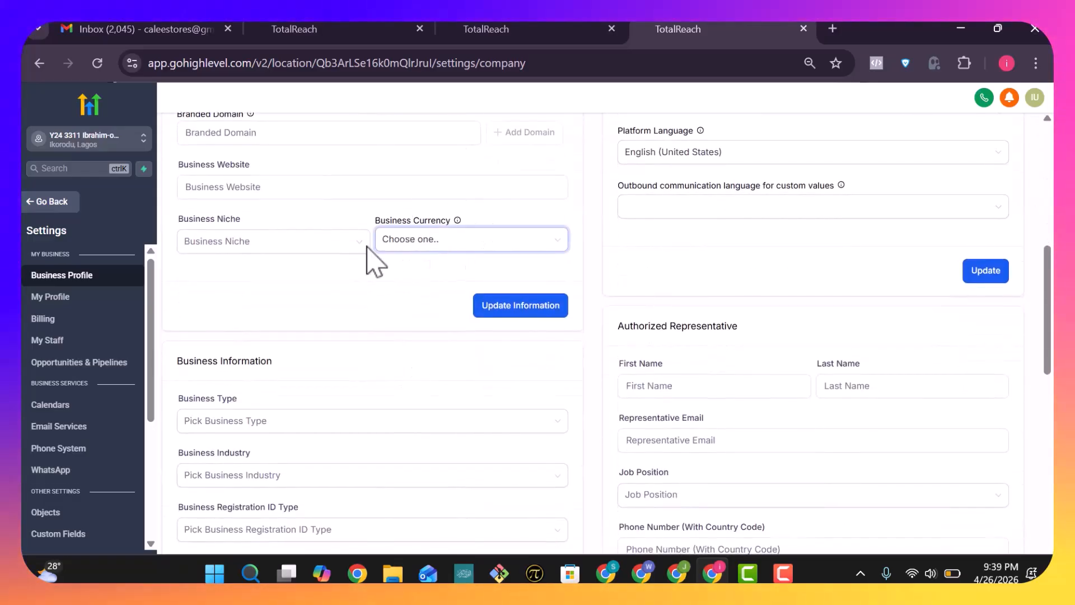
click(494, 246)
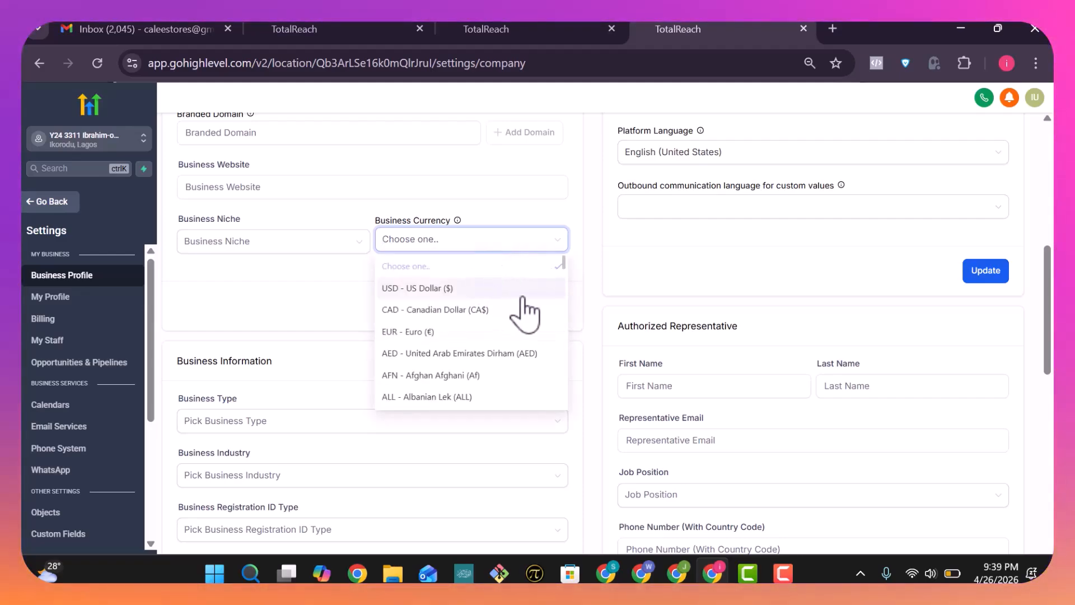
scroll(509, 383, down, 20)
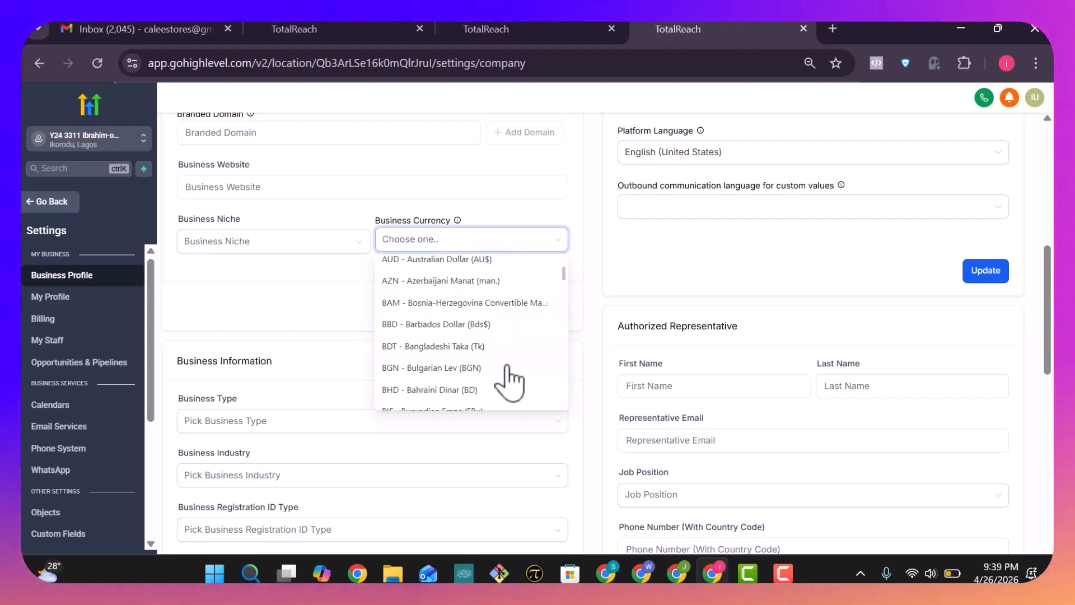
scroll(509, 383, down, 7)
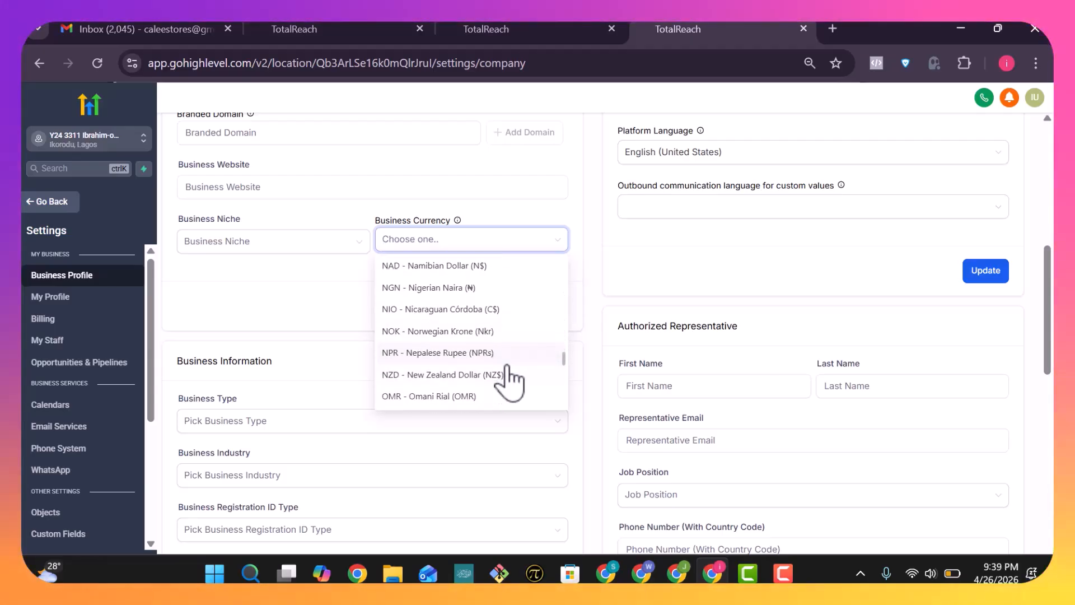
click(462, 284)
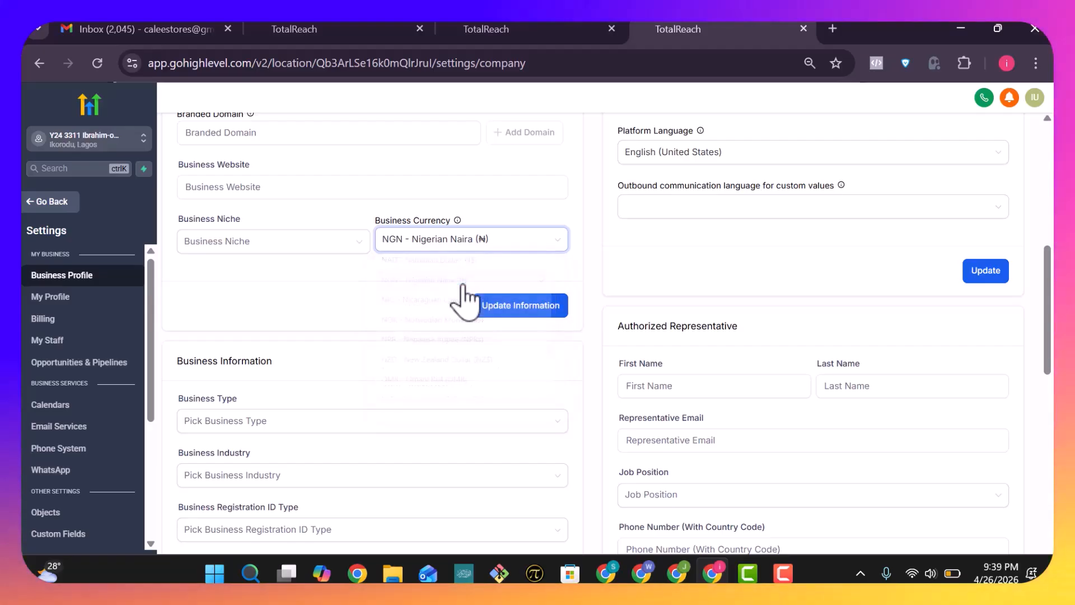
scroll(531, 313, up, 2)
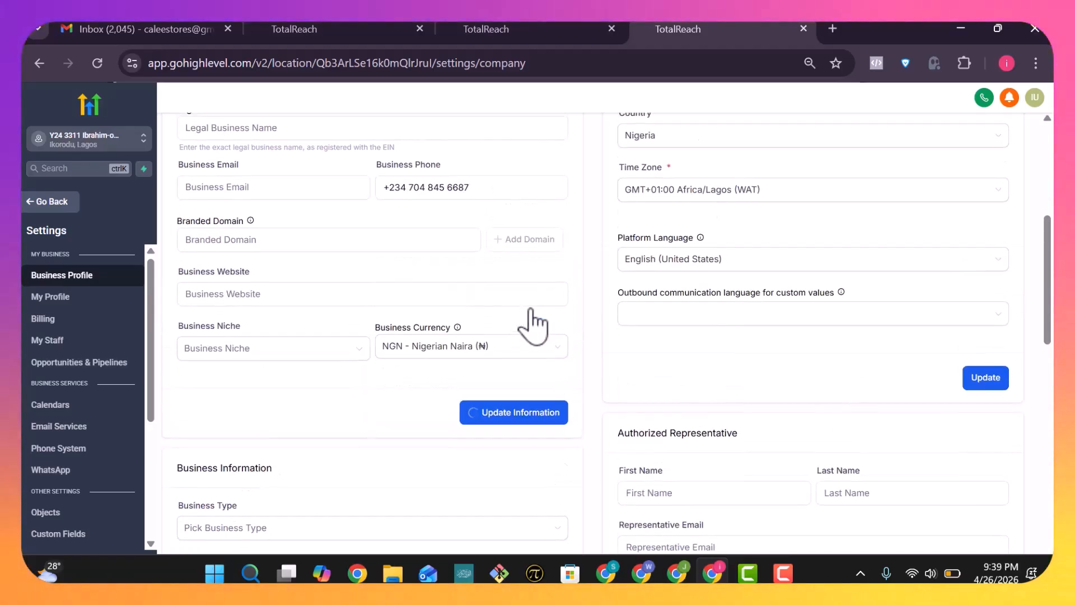
scroll(534, 325, up, 2)
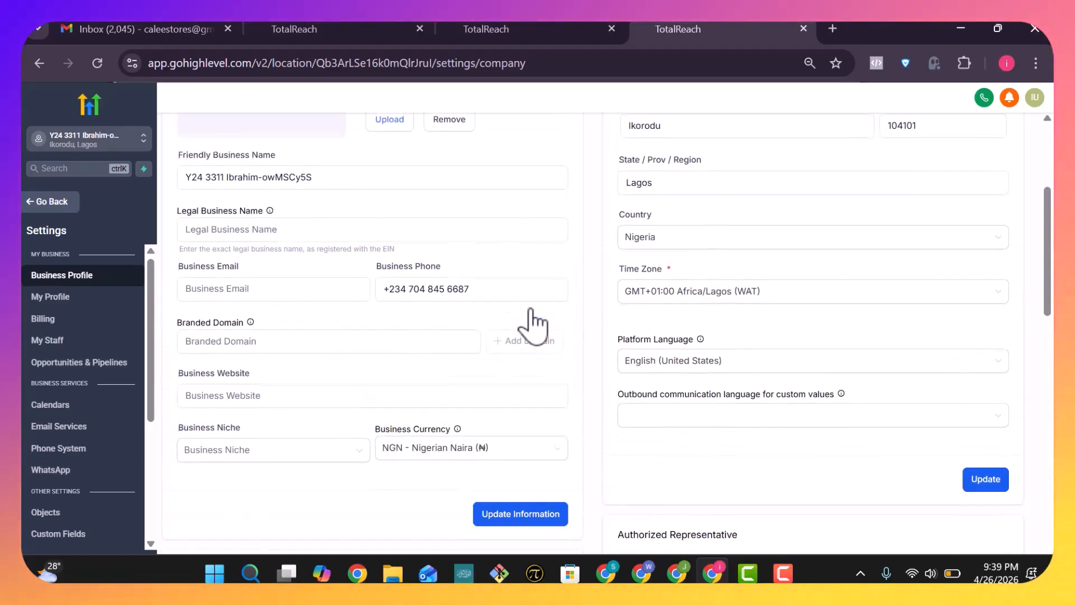
scroll(534, 325, up, 2)
scroll(534, 325, down, 4)
scroll(531, 322, down, 2)
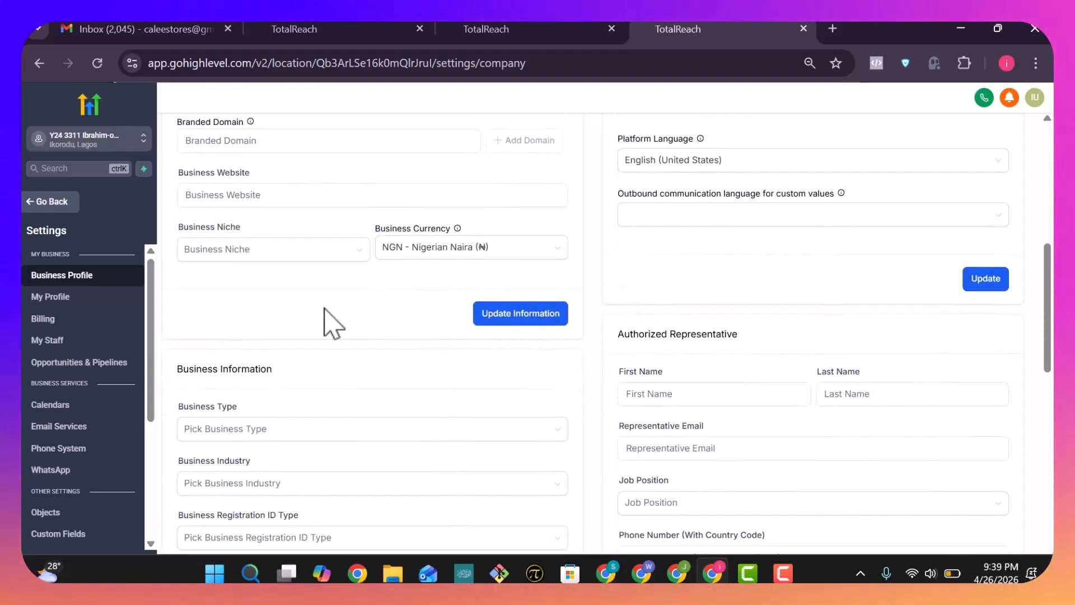
scroll(331, 317, down, 10)
scroll(332, 322, down, 2)
scroll(331, 323, up, 10)
scroll(332, 323, up, 7)
scroll(331, 319, down, 2)
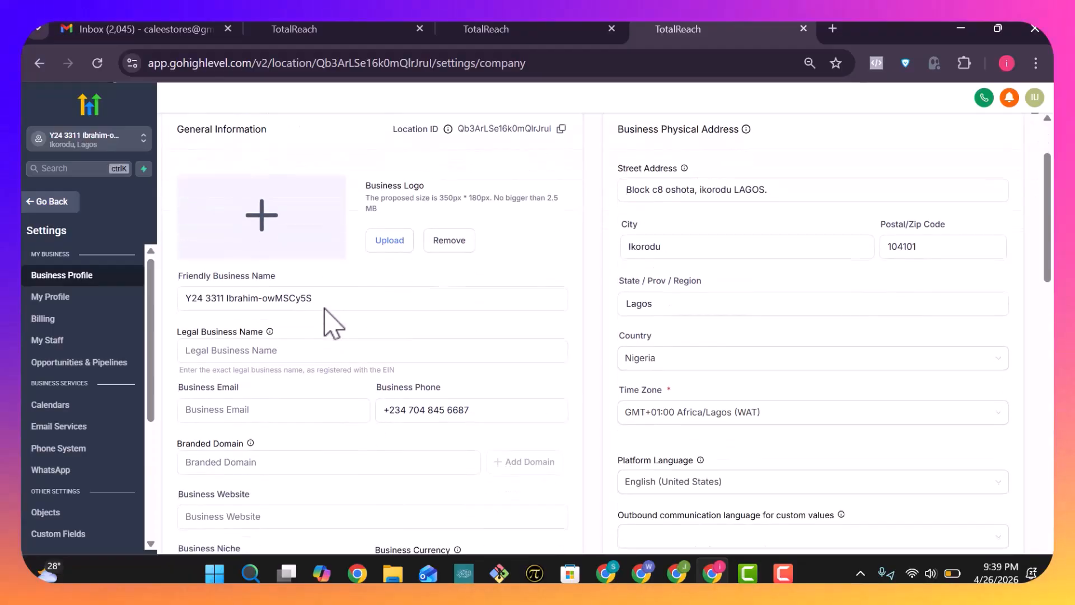
Go back out of Settings and open the Opportunities pipeline page.
click(42, 203)
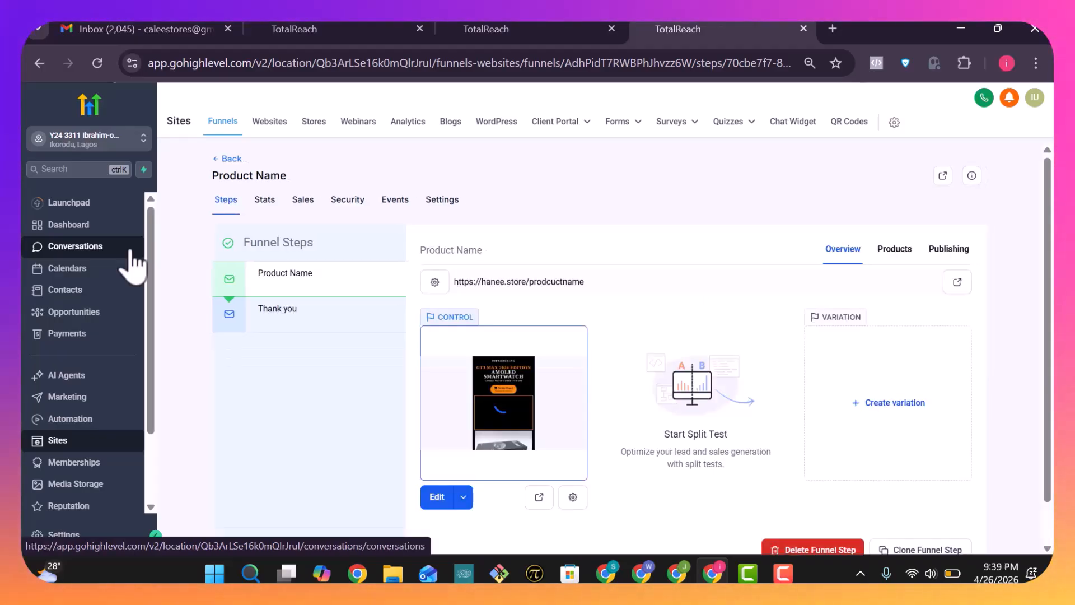
click(56, 317)
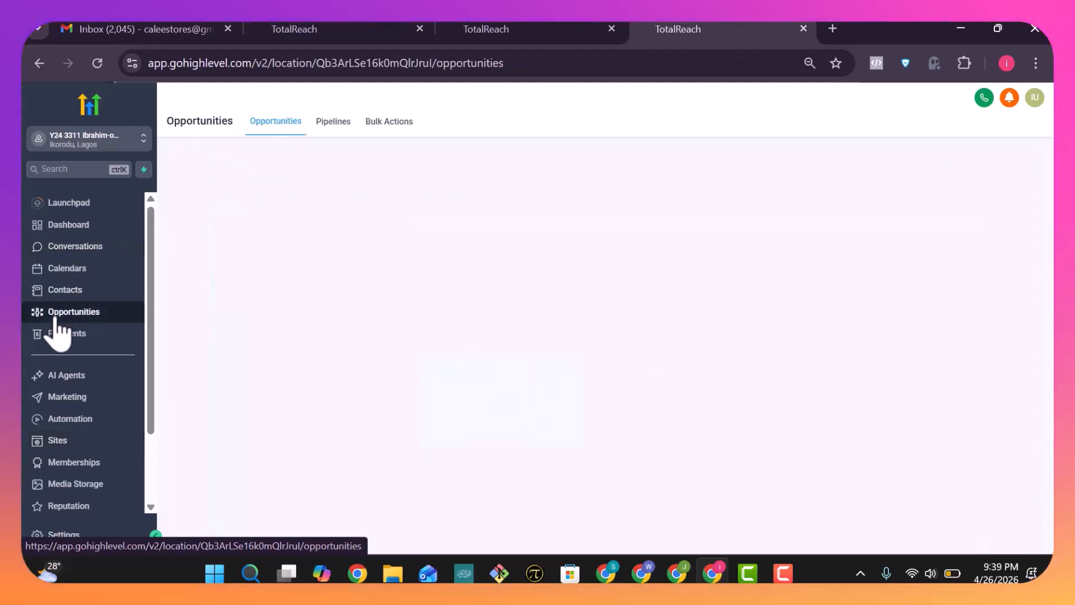
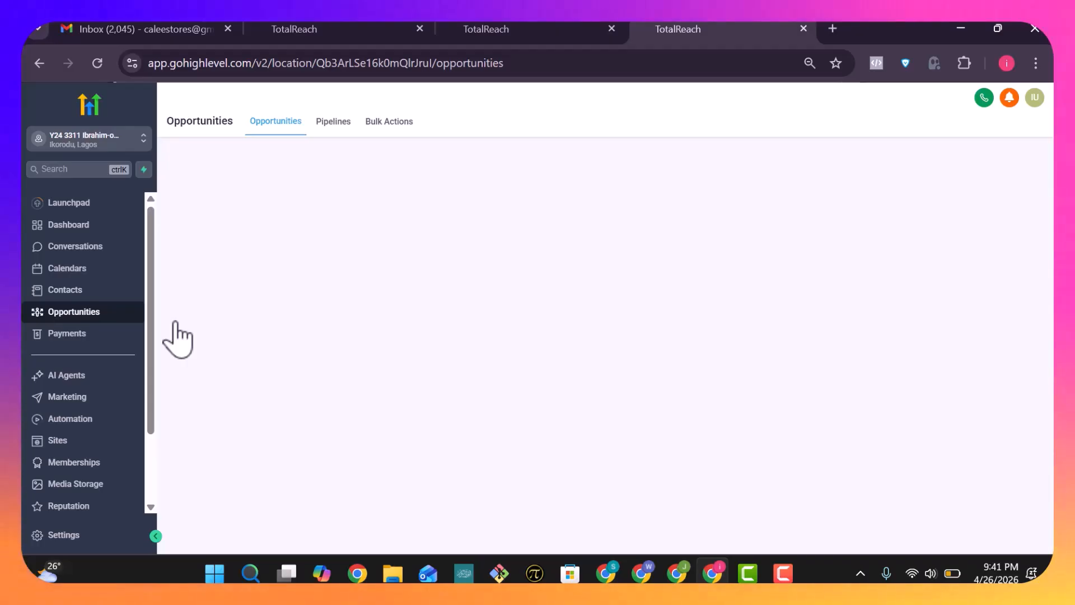
Toggle between the Opportunities and Pipelines tabs until the empty Pipelines list appears.
click(332, 121)
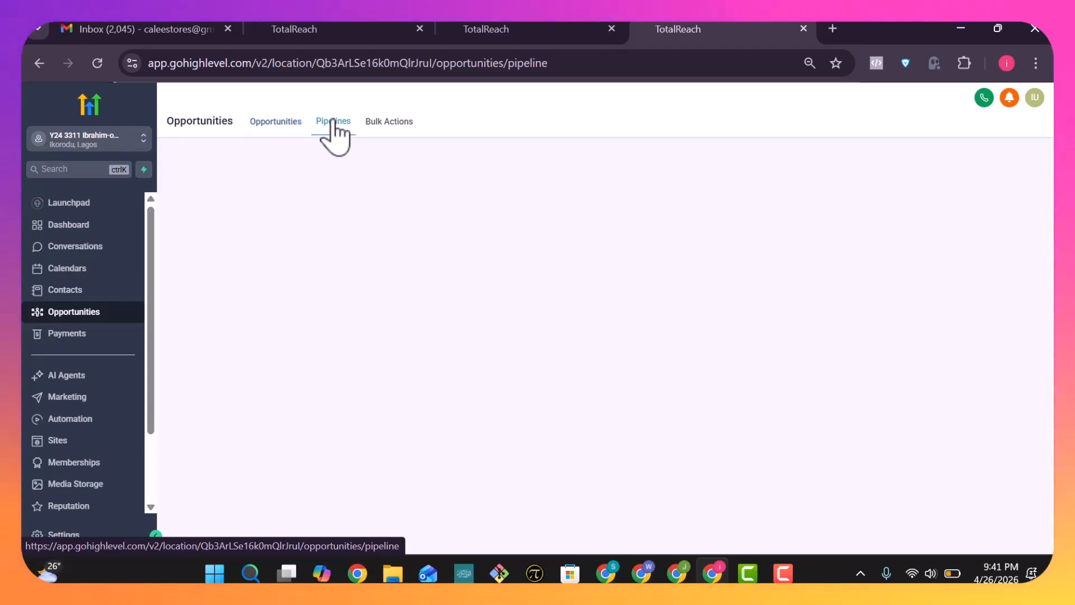
click(274, 121)
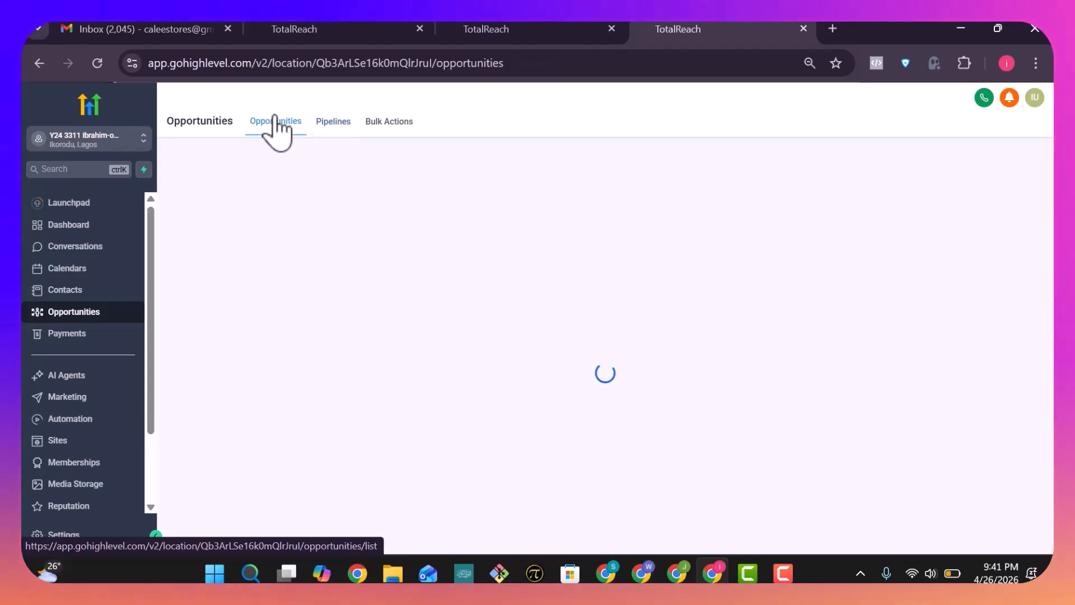
click(334, 123)
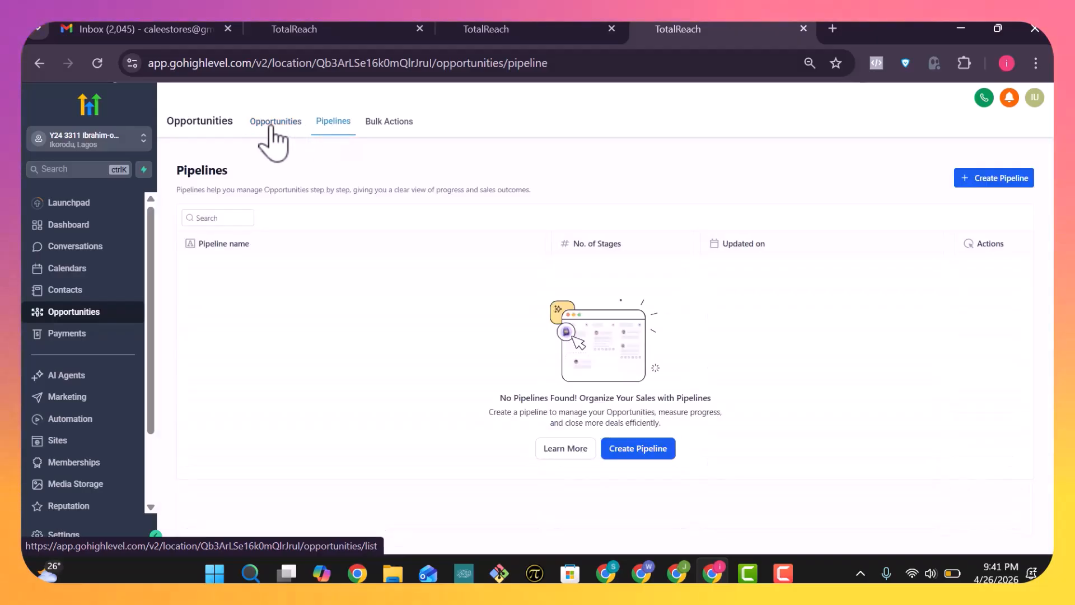
click(272, 124)
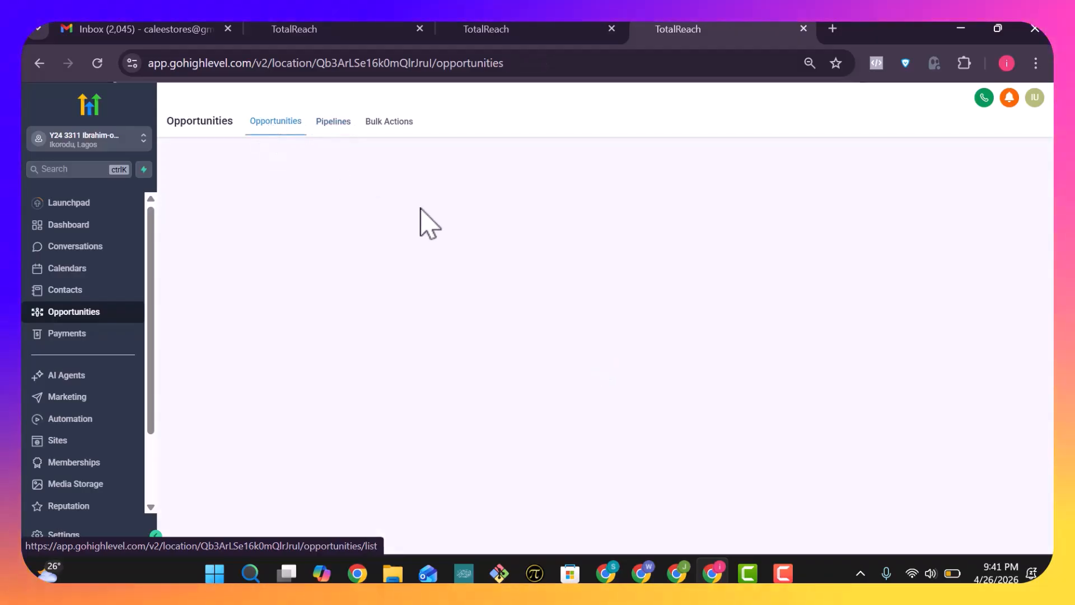
click(335, 126)
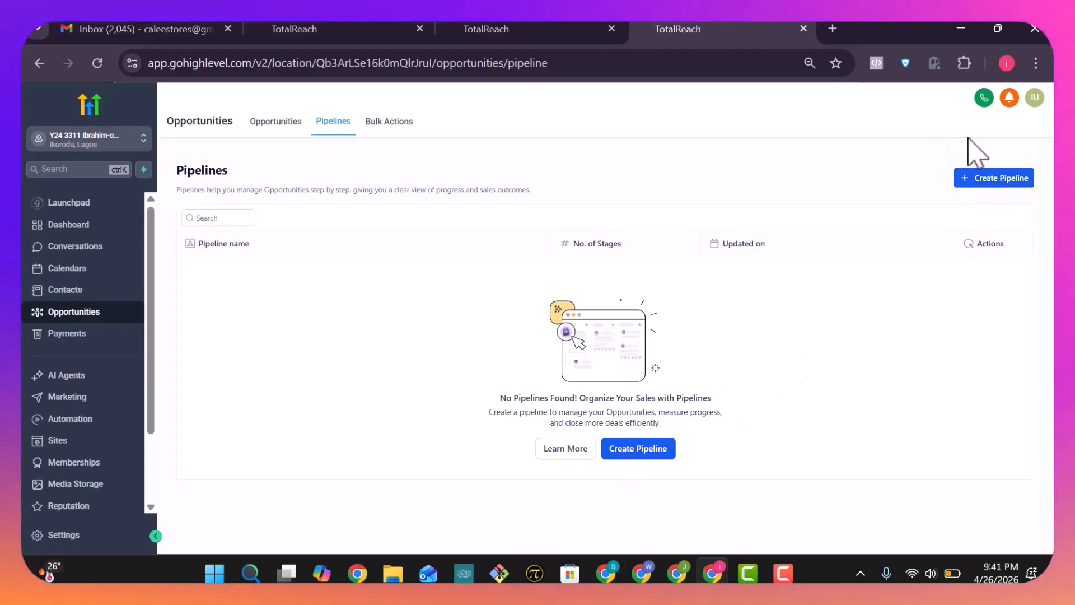
Start a new pipeline and enter 'Hanee Store Customers' as its name, fixing a typo.
click(631, 458)
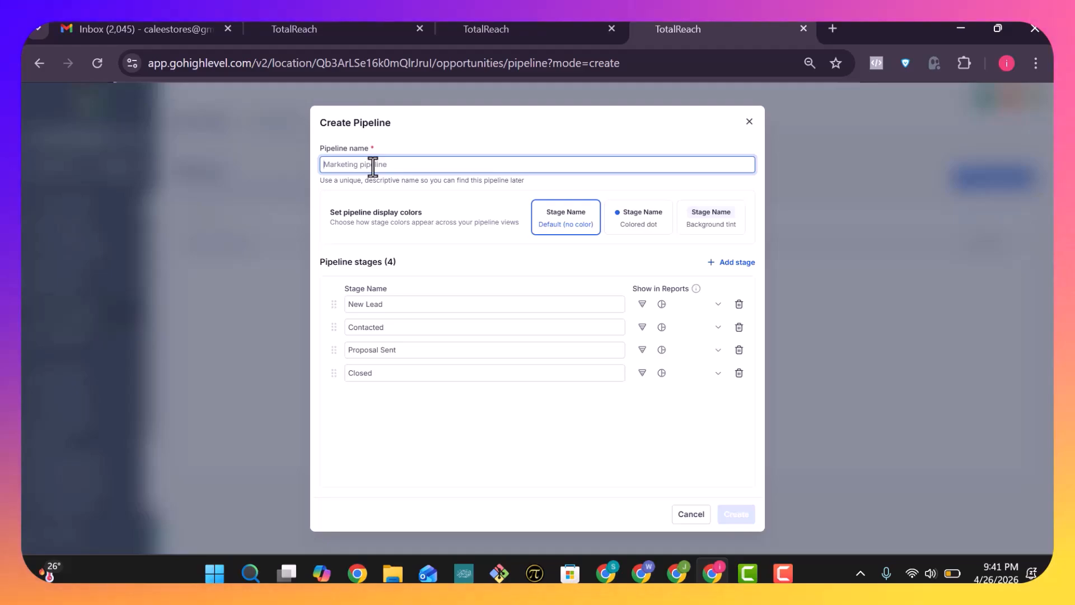
key(BackSpace)
key(BackSpace)
text(Ha)
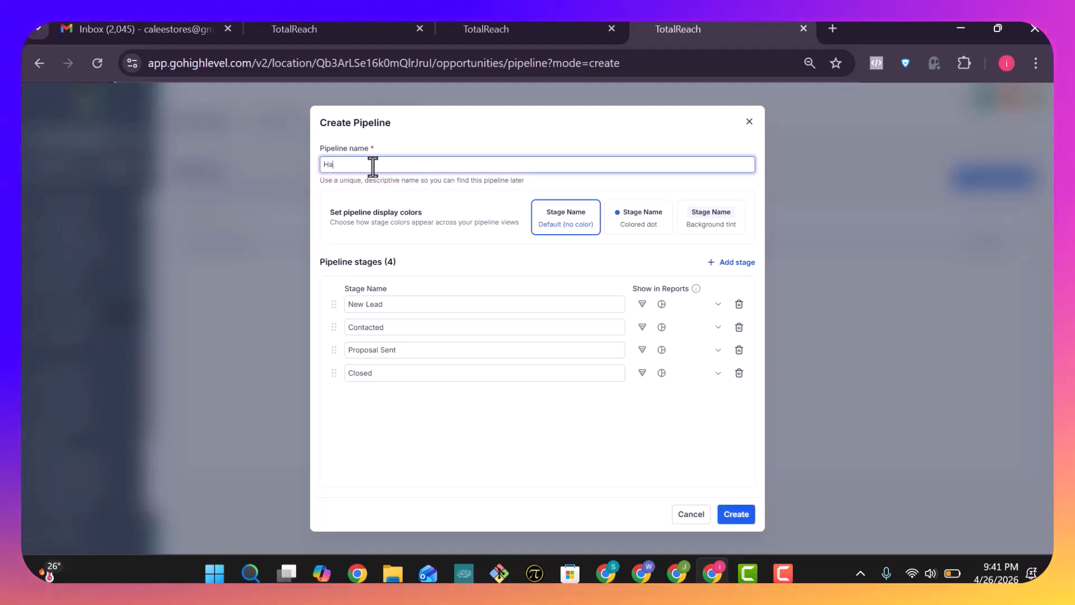
text(neef)
key(BackSpace)
key(BackSpace)
text(e Store)
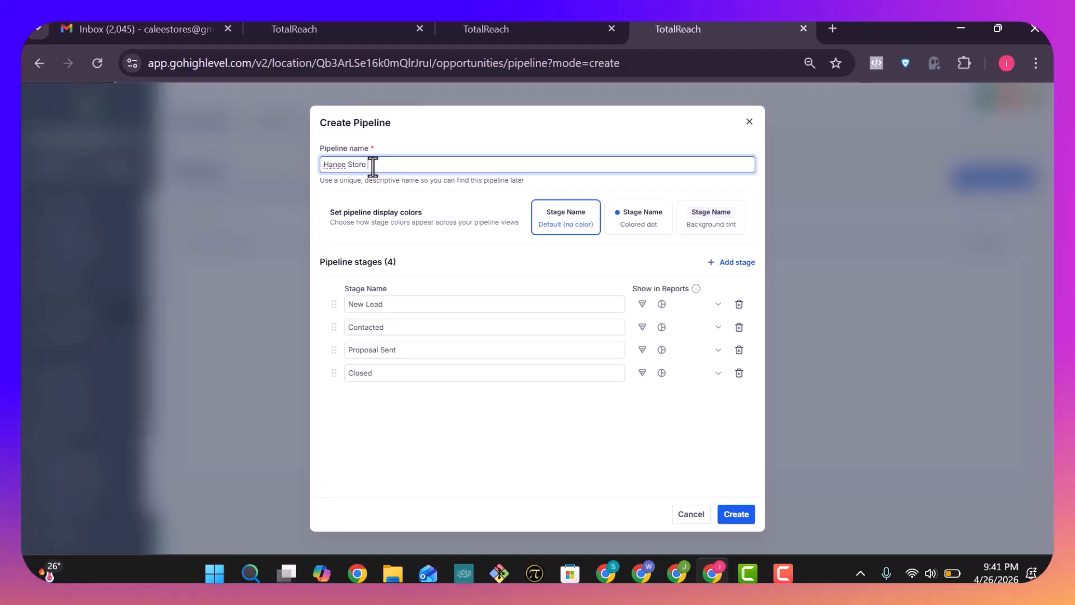
text( Customers)
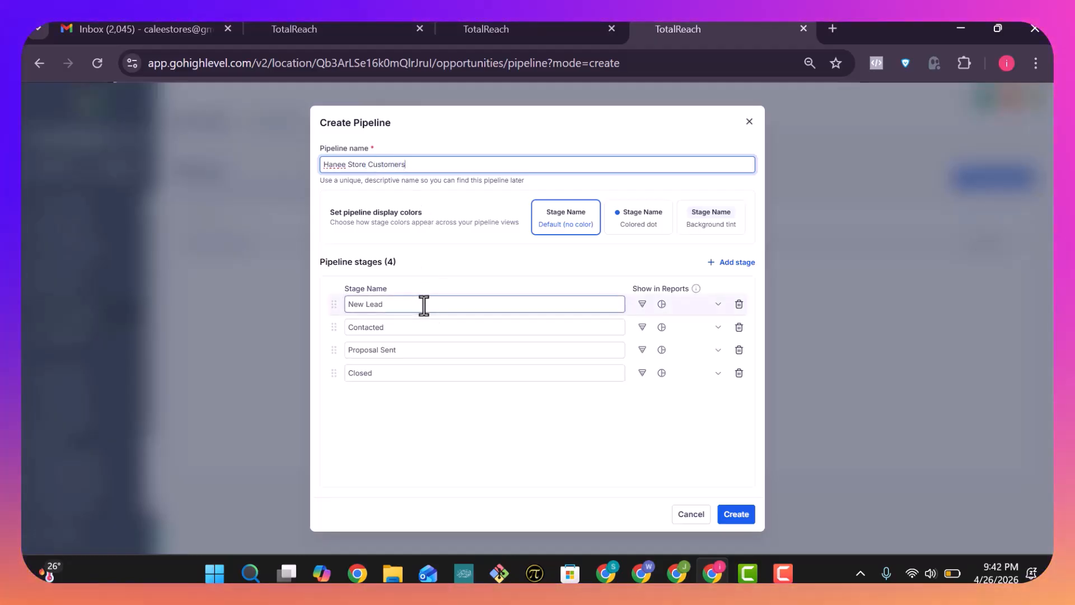
Rename the first three stages to New Order, Contacted and Not Contacted.
triple_click(414, 304)
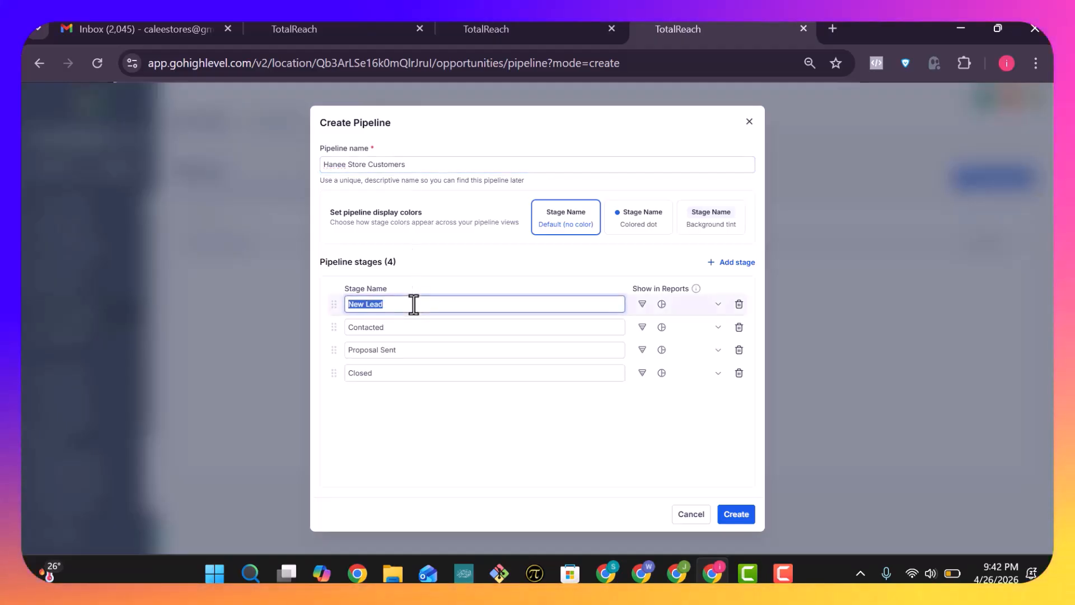
click(414, 304)
key(BackSpace)
key(BackSpace)
key(BackSpace)
key(BackSpace)
key(BackSpace)
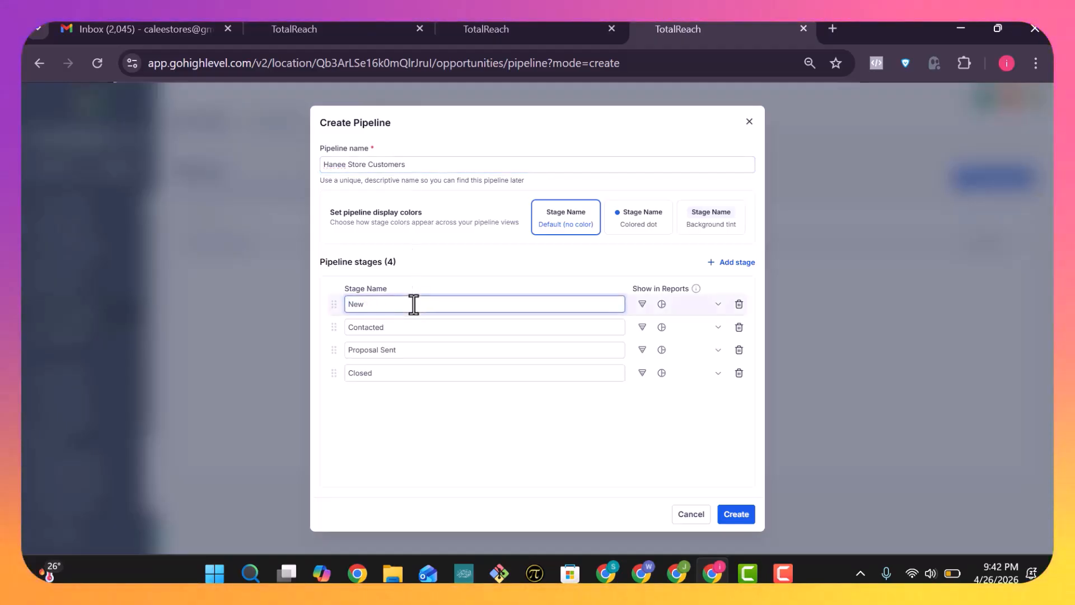
text(Order)
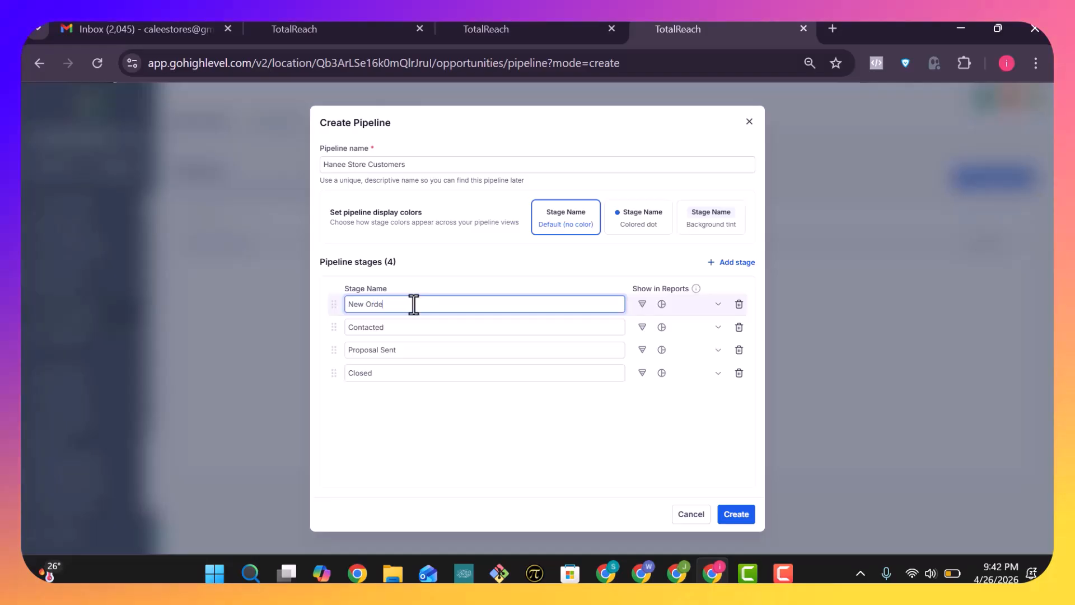
click(410, 326)
double_click(408, 327)
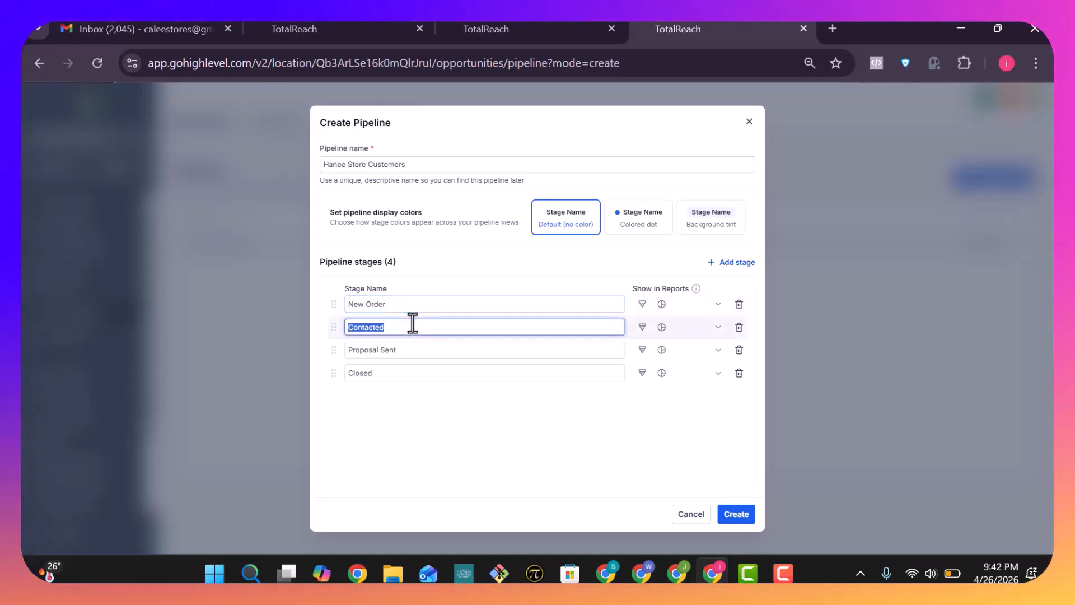
click(407, 327)
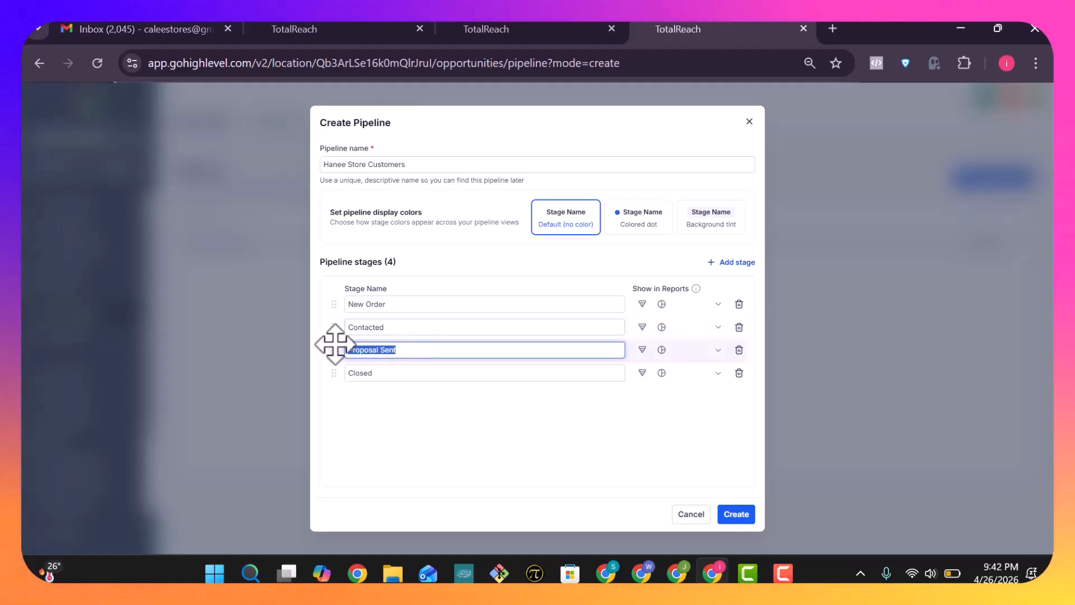
text(Cu)
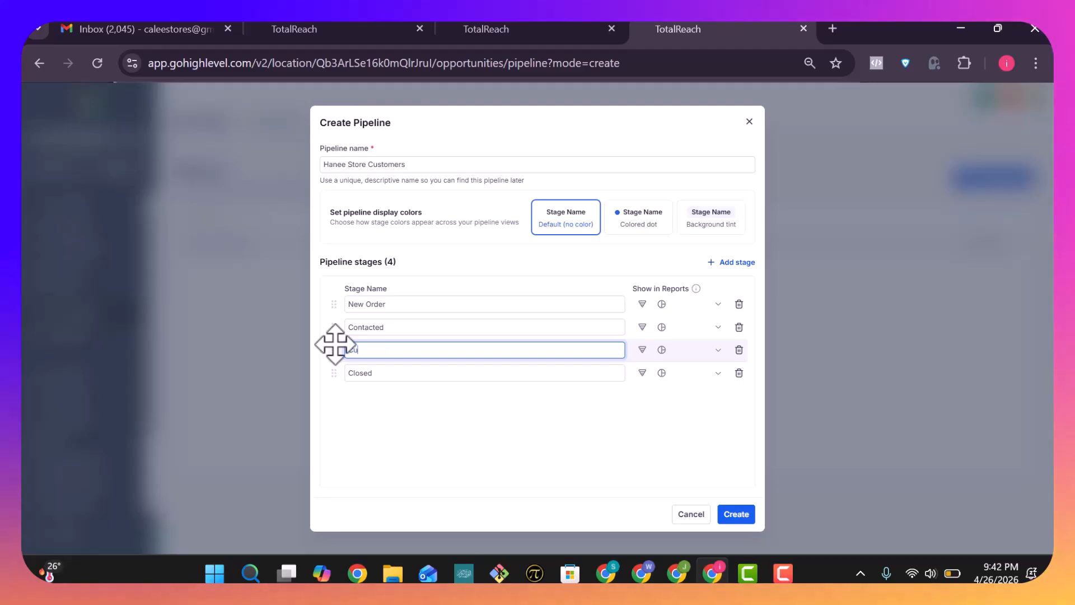
text(stomer )
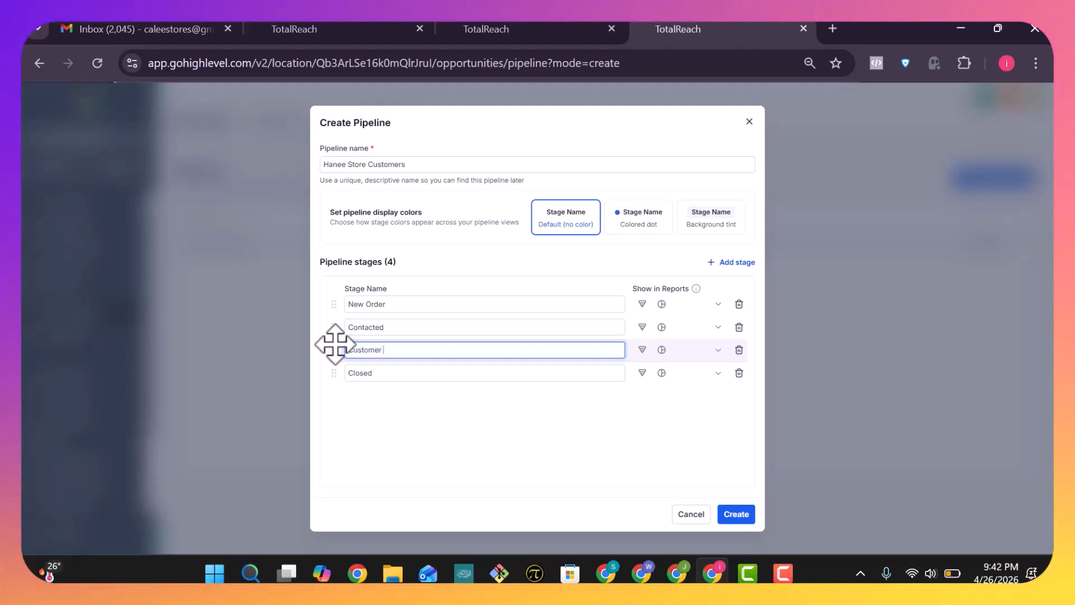
text(Not )
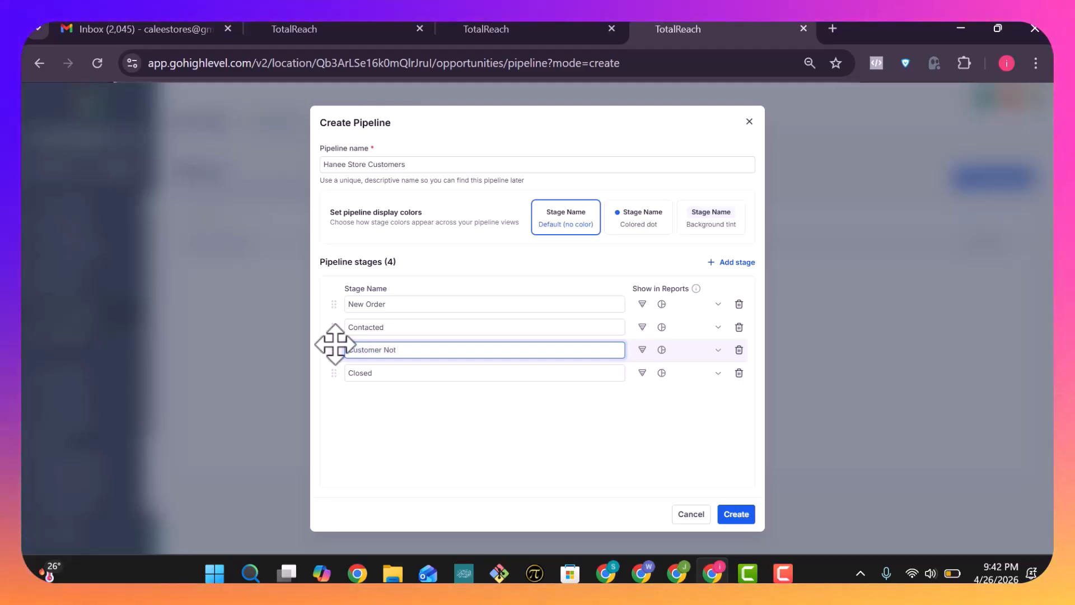
text(Contact)
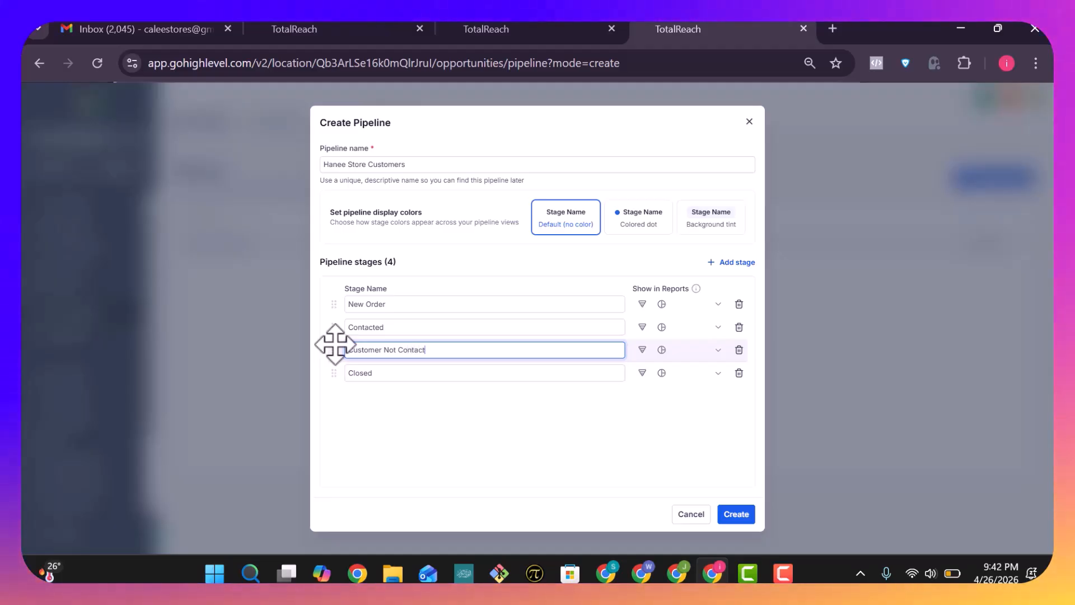
text(ed)
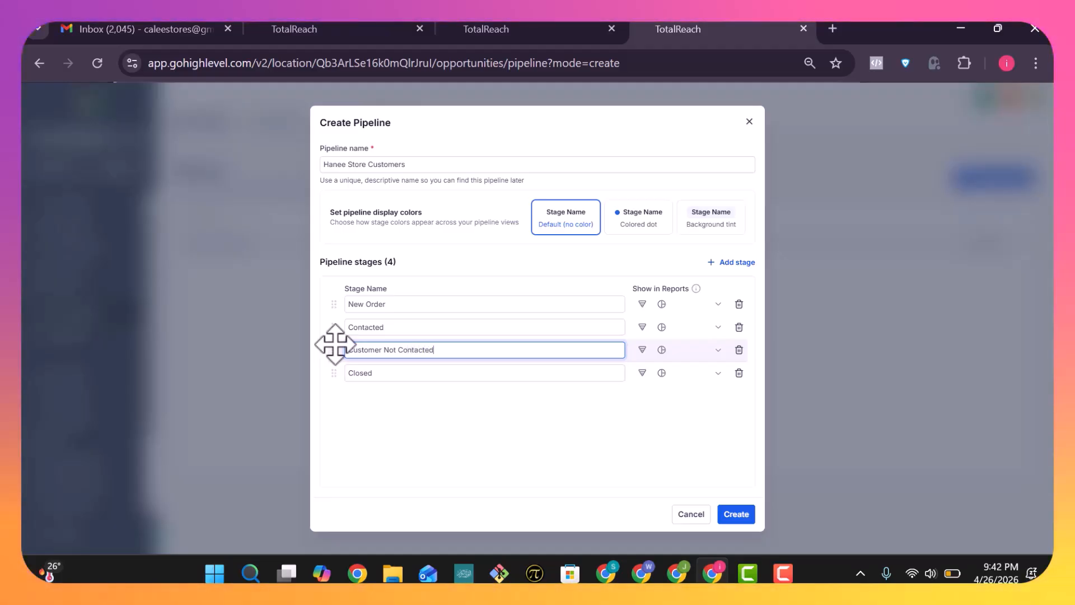
click(384, 350)
key(ctrl+BackSpace)
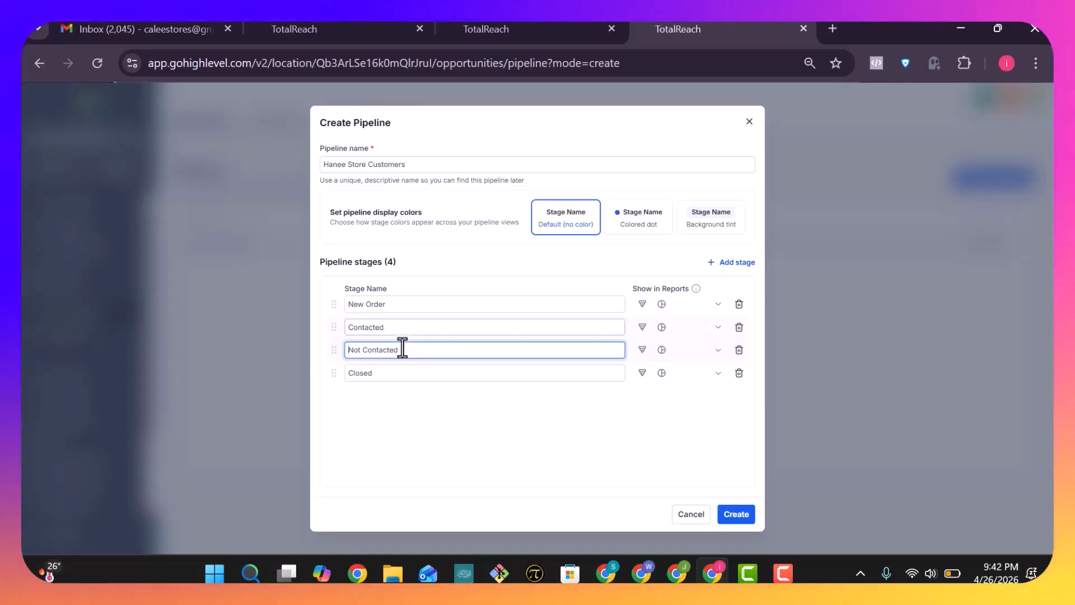
Add a fifth stage and rename Closed to 'Postponed' using the spelling suggestion.
click(721, 265)
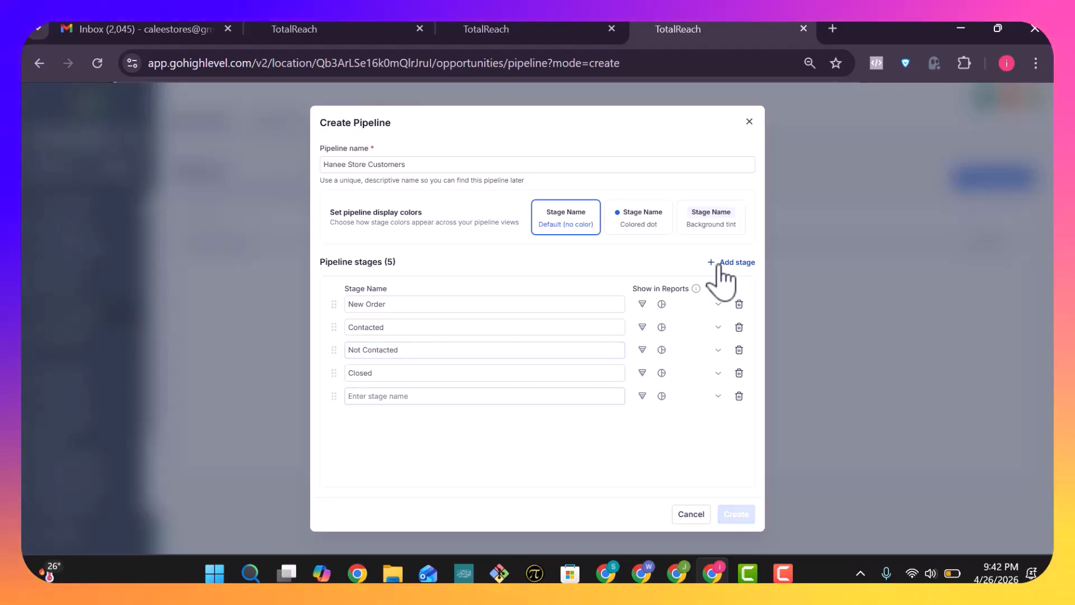
click(722, 265)
click(424, 374)
key(ctrl+a)
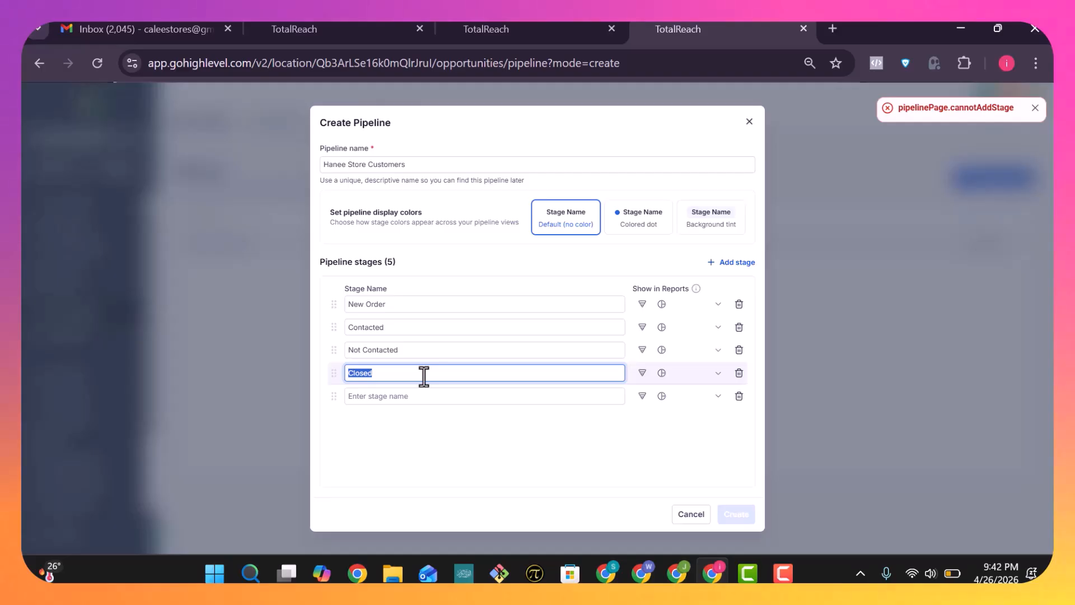
text(Post)
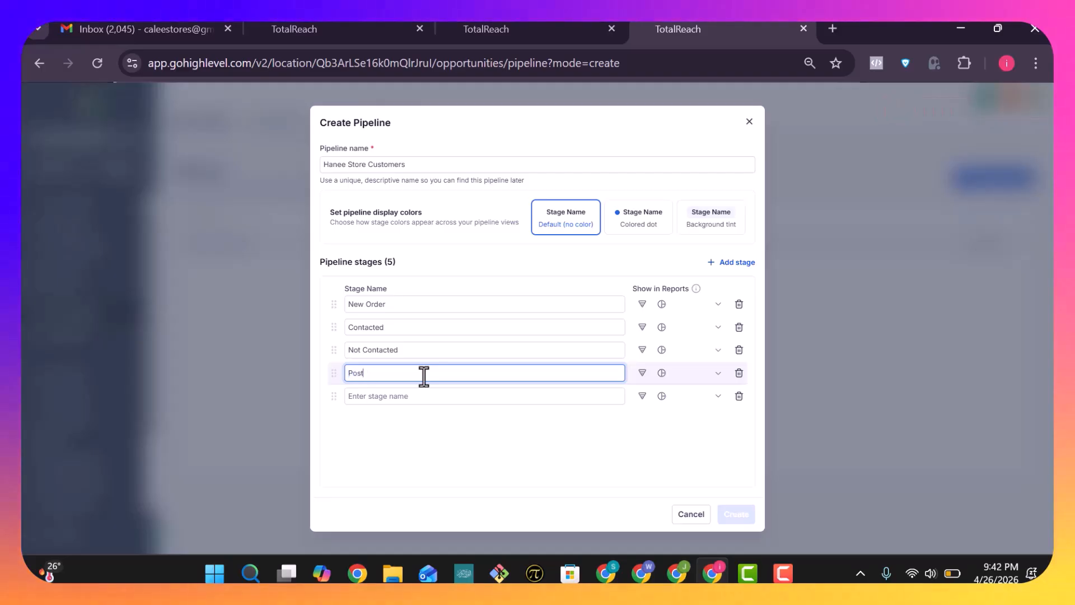
text(prone)
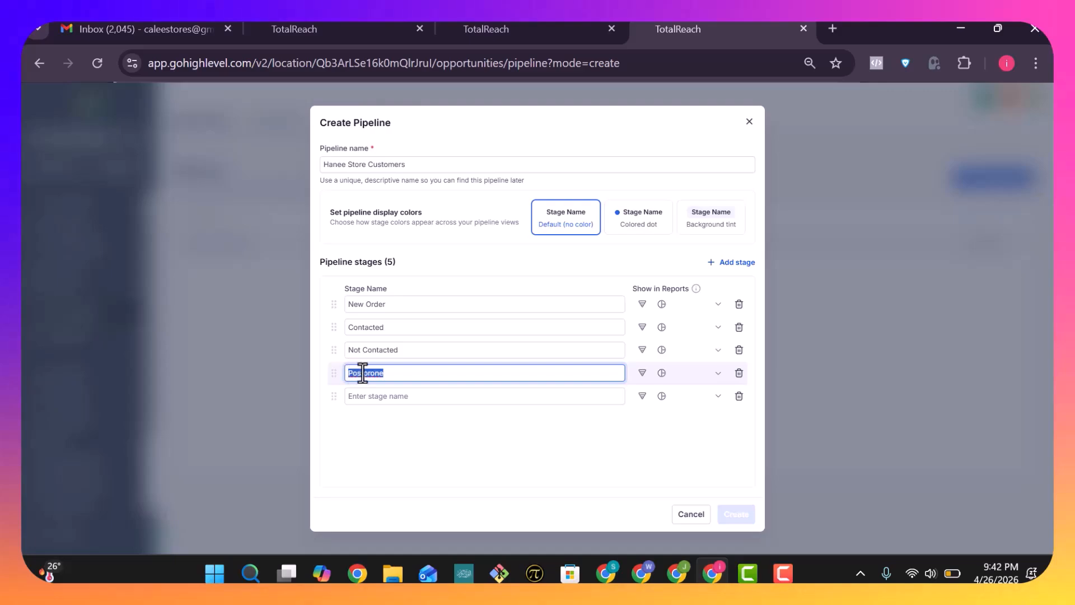
right_click(363, 373)
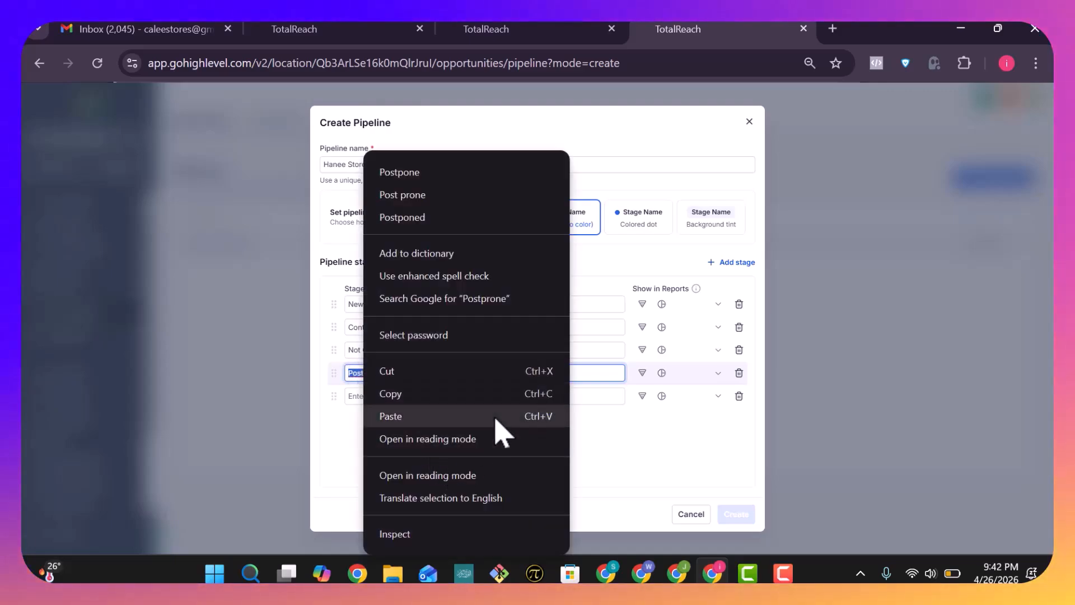
click(448, 218)
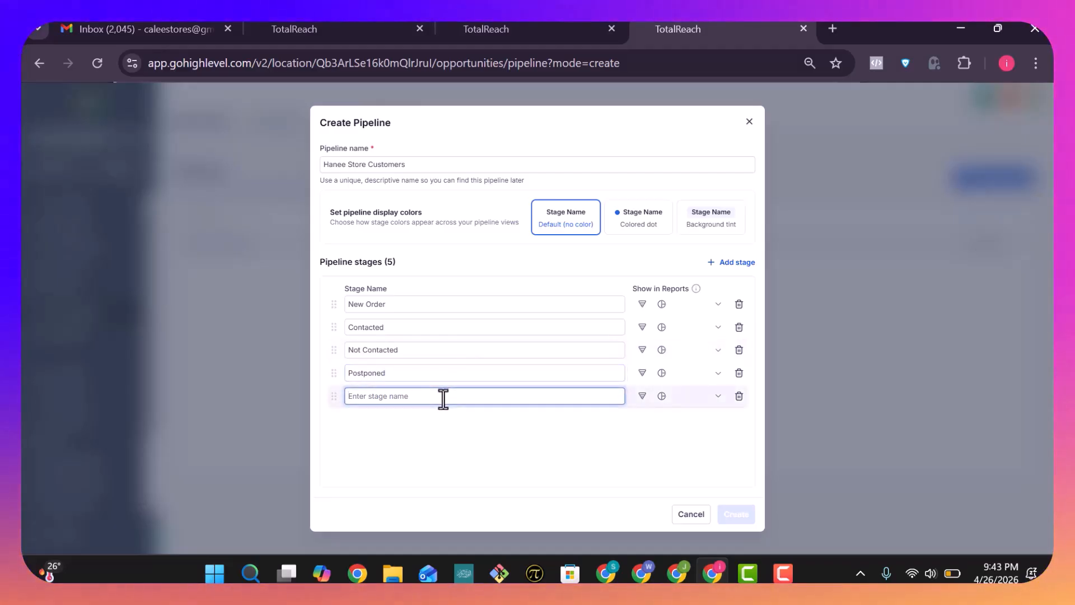
Name the fifth stage 'Sent to Delivery agent' and rename the second to 'Contacted & Confirmed'.
text(Sent to )
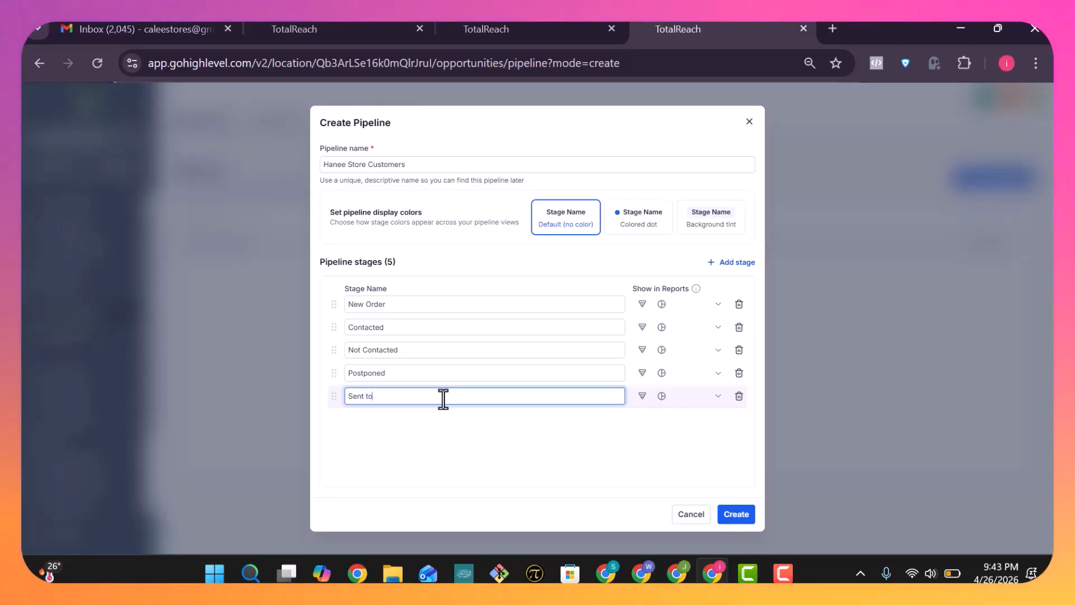
text(De)
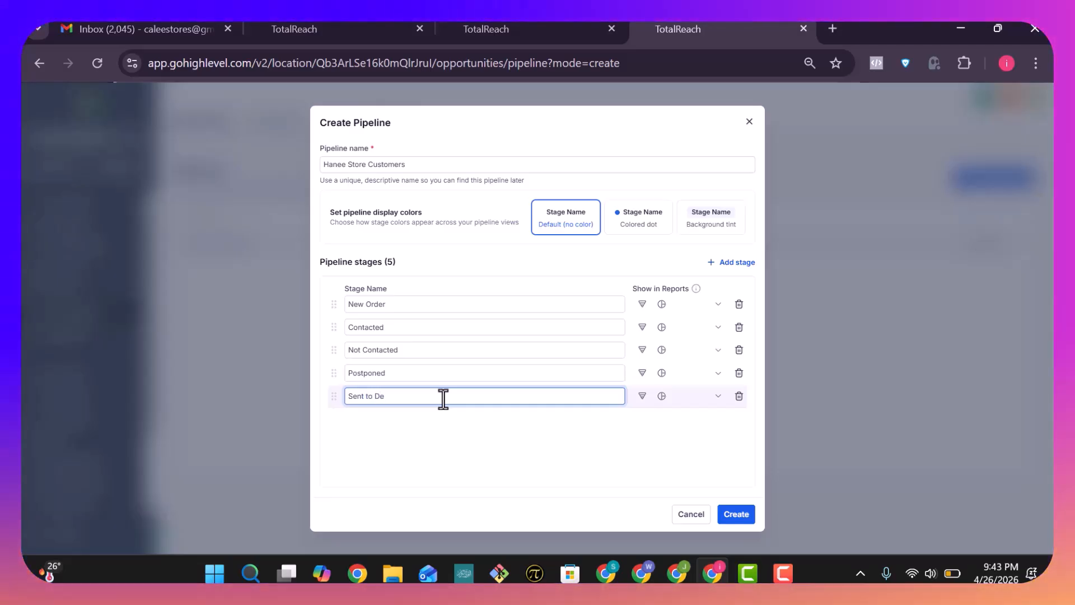
text(livery a)
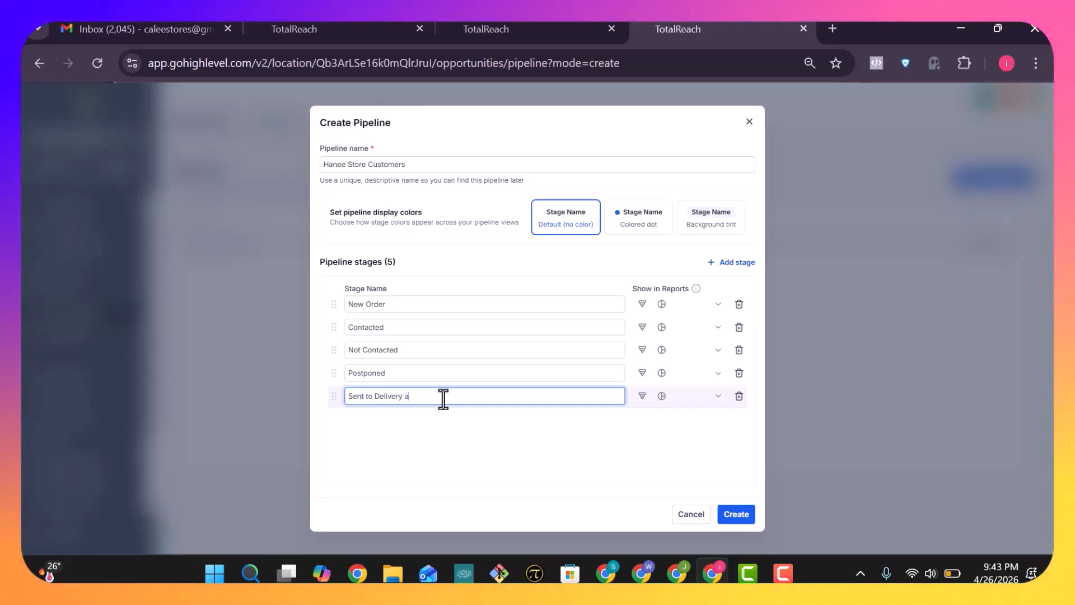
text(gent)
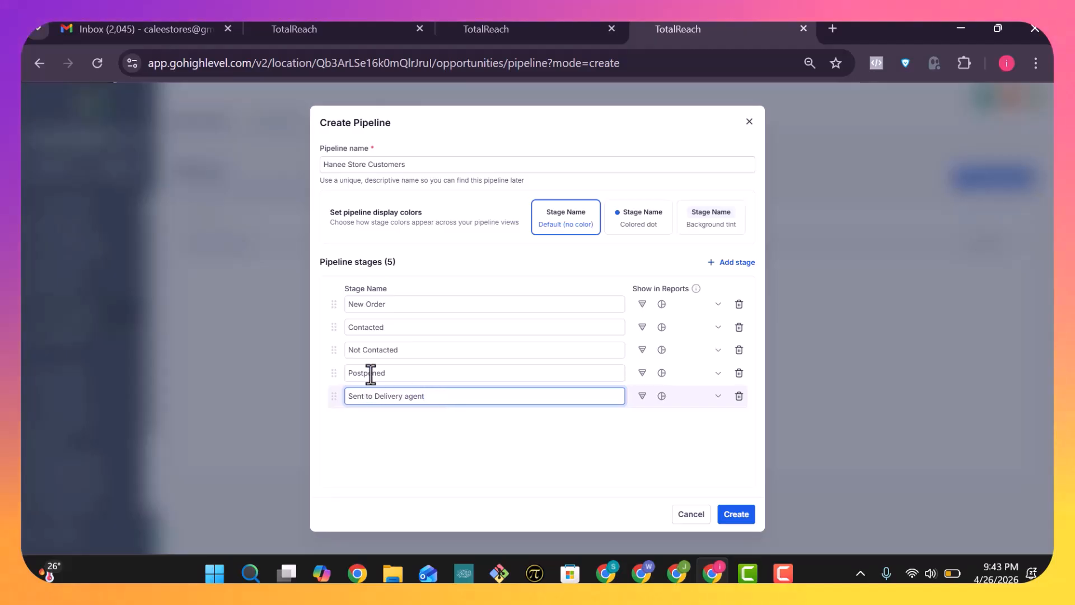
click(406, 330)
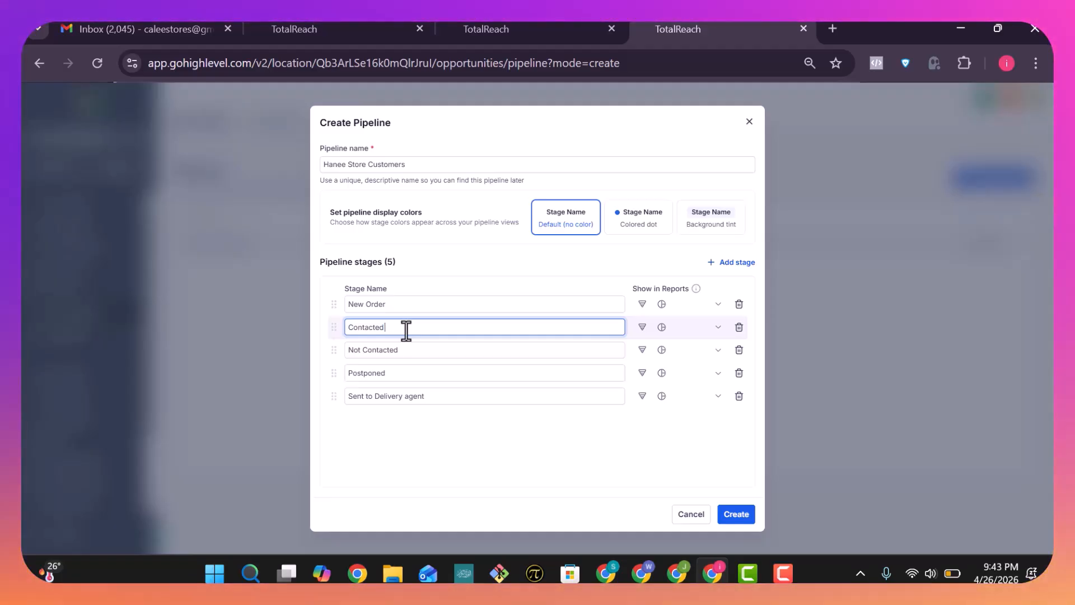
text(| Confirmed)
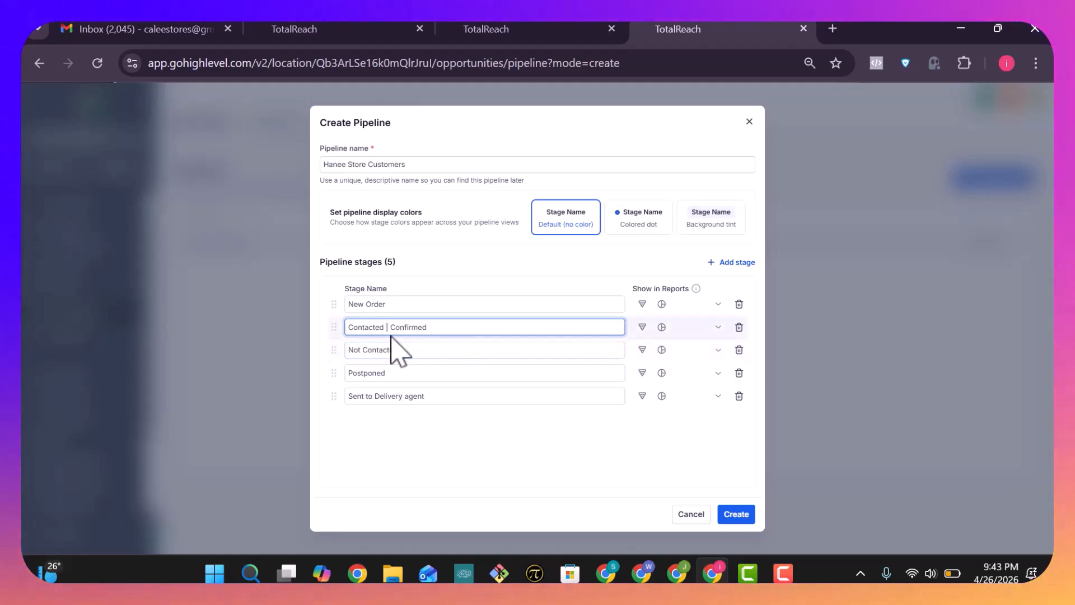
key(BackSpace)
text(&)
click(410, 351)
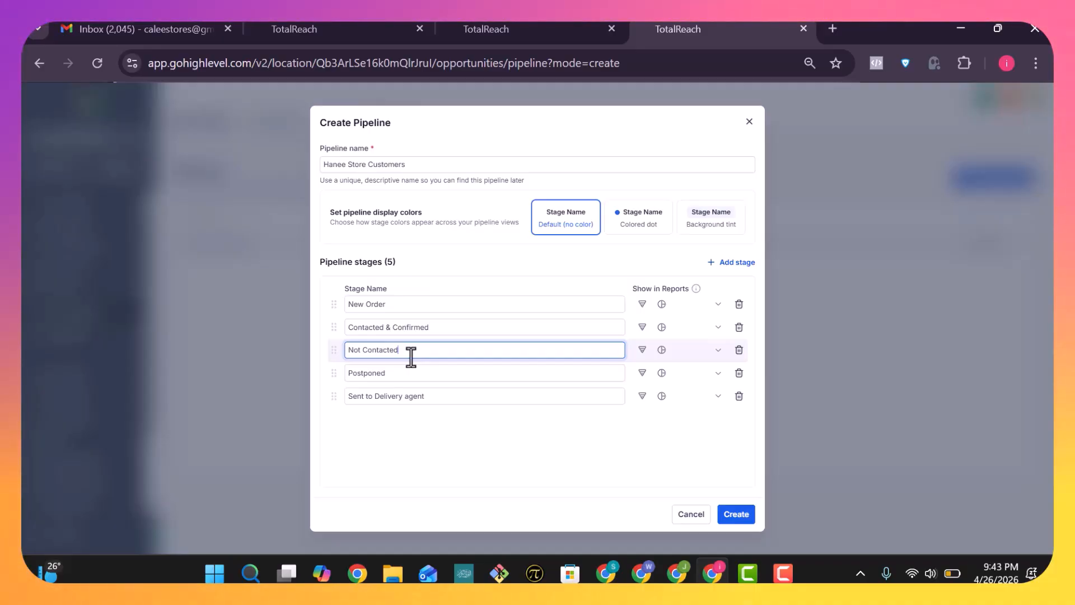
click(410, 373)
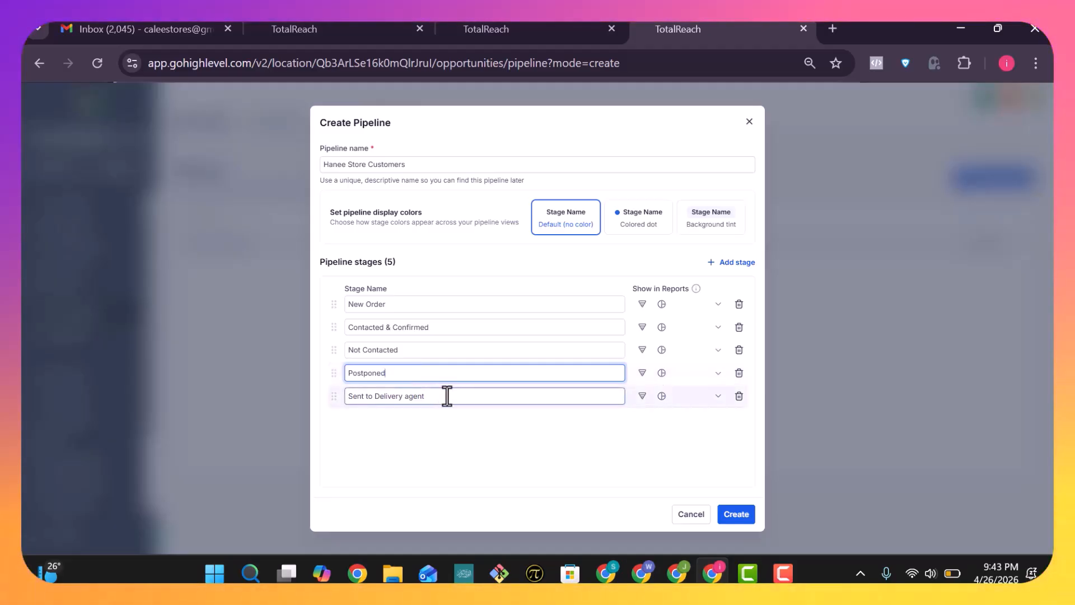
click(447, 396)
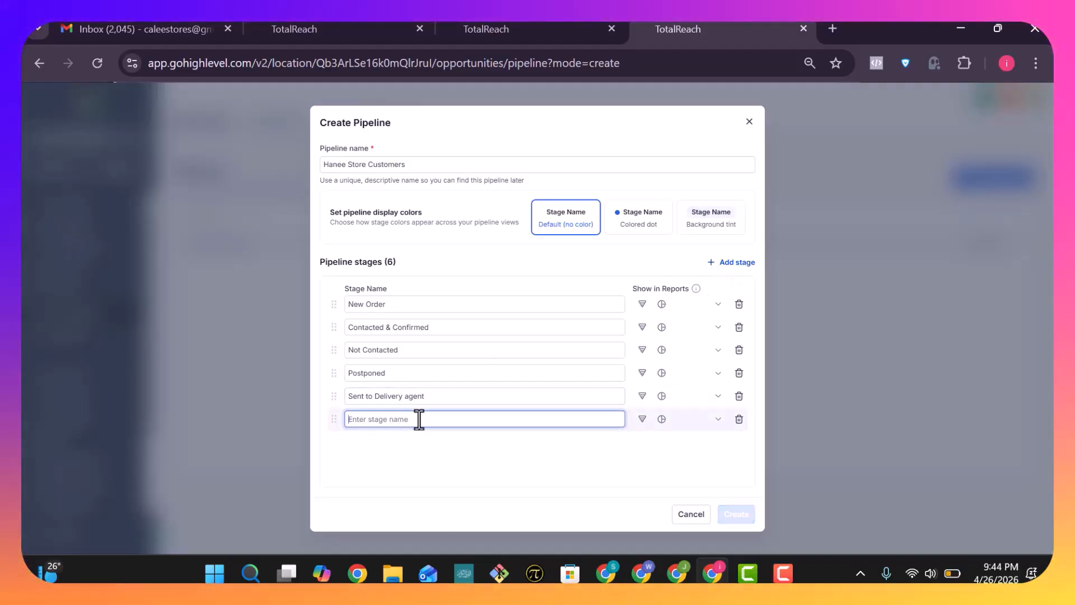
Fill in the 'Delivered Successfully' and 'Failed' stages and save the seven-stage pipeline.
text(Delivered Successfully)
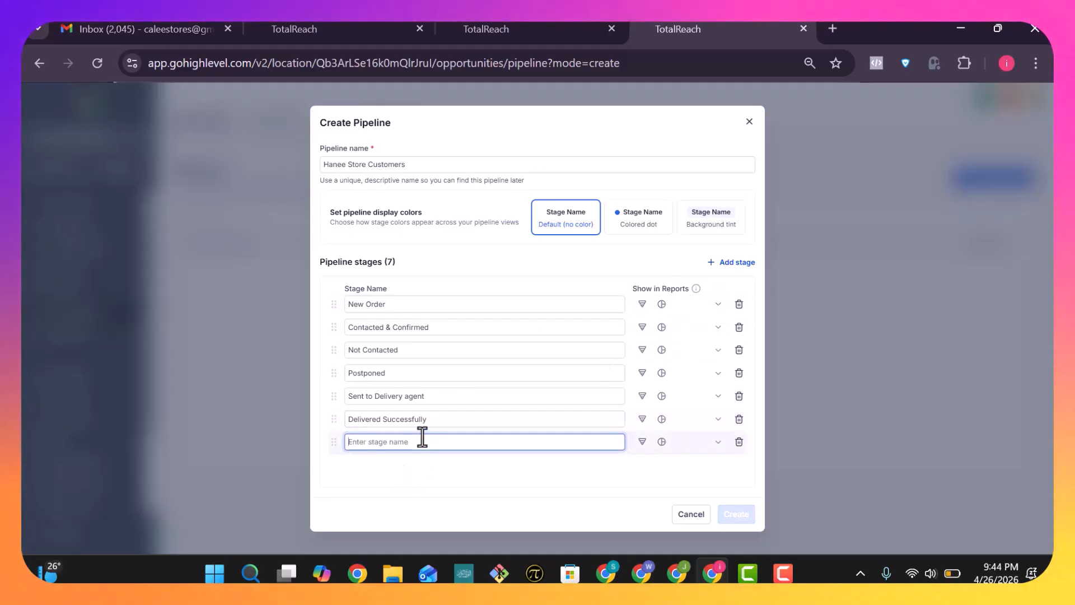
text(Failed)
click(521, 421)
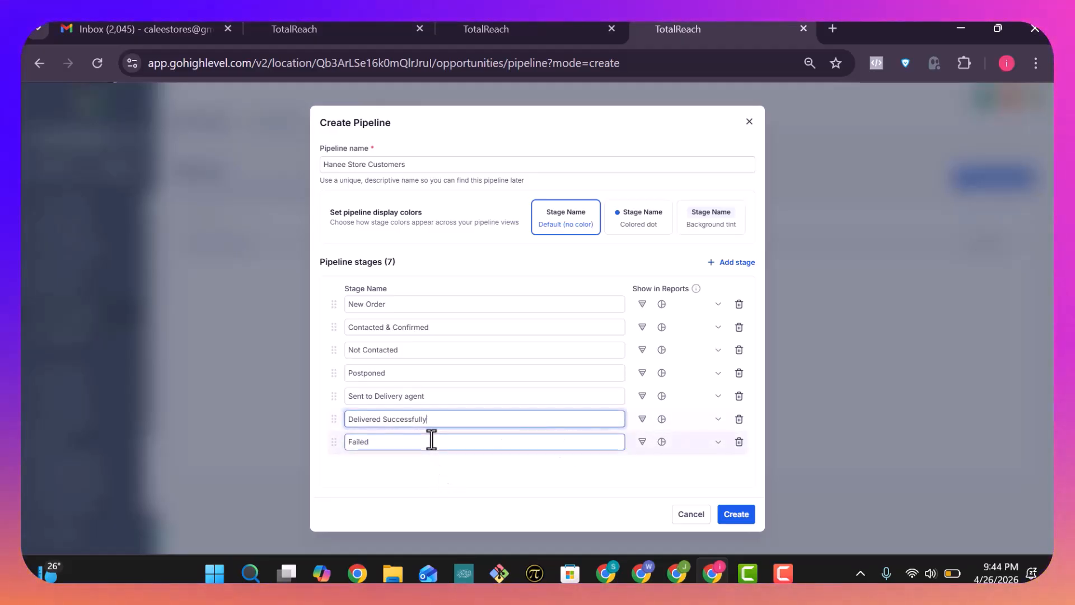
click(736, 516)
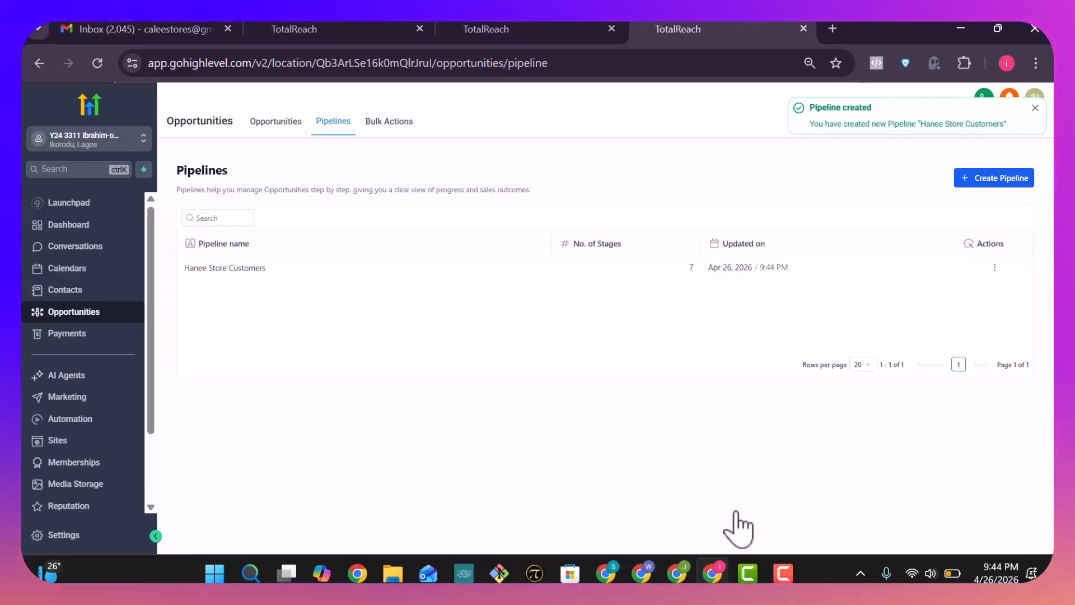
Show the Hanee Store Customers pipeline on the Opportunities board, with 0 opportunities in every stage.
click(995, 267)
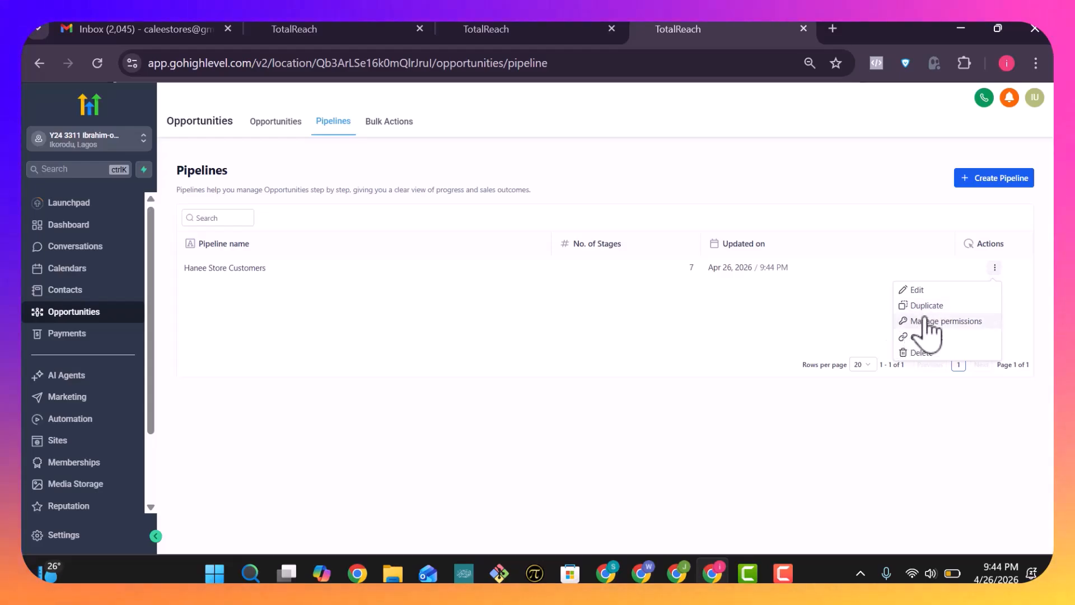
click(504, 333)
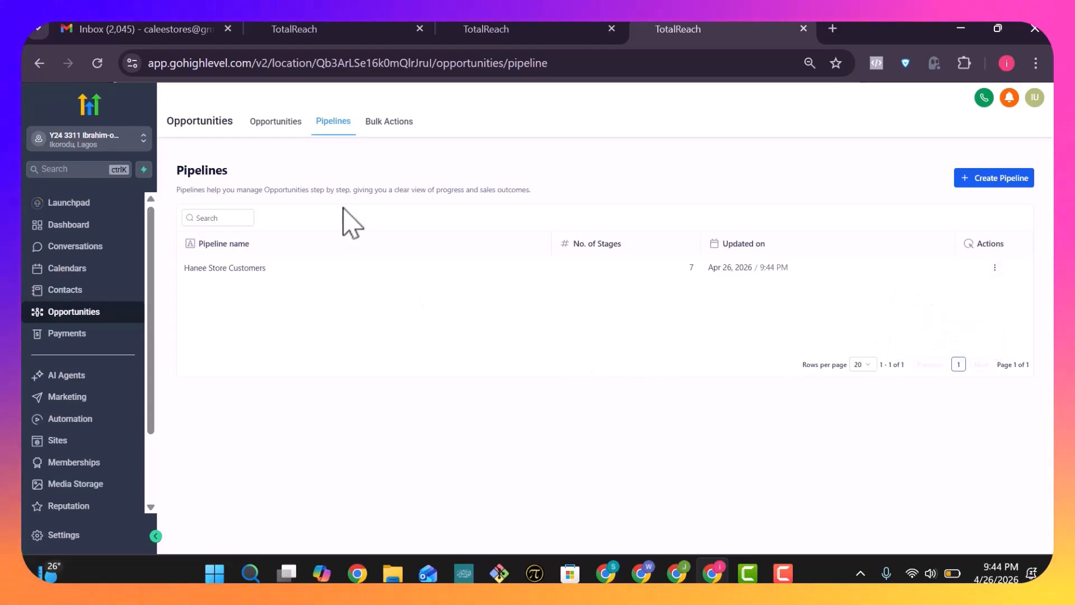
click(285, 124)
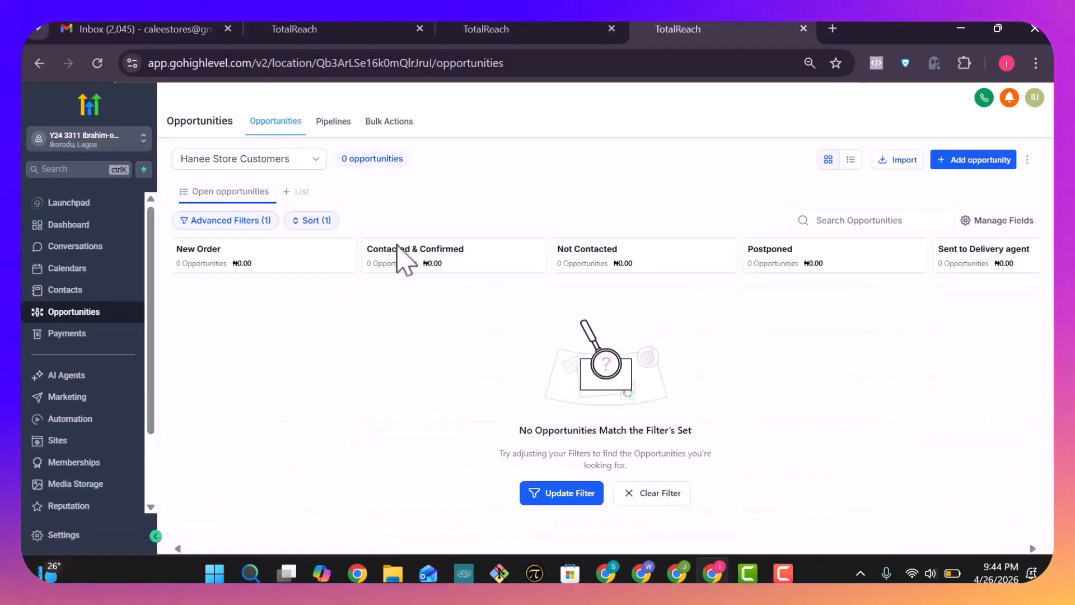
click(312, 161)
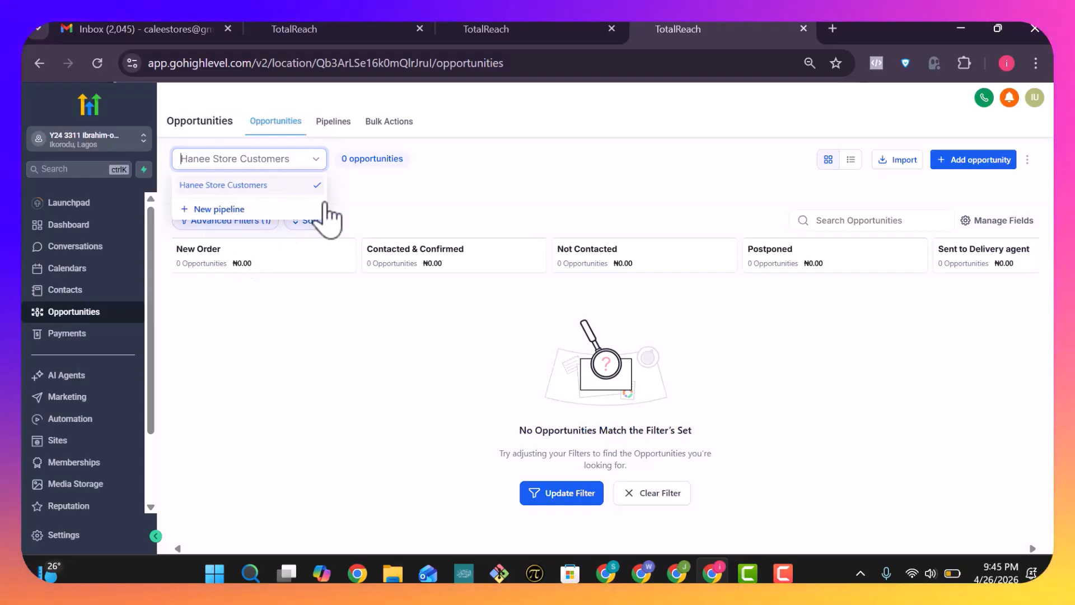
click(481, 183)
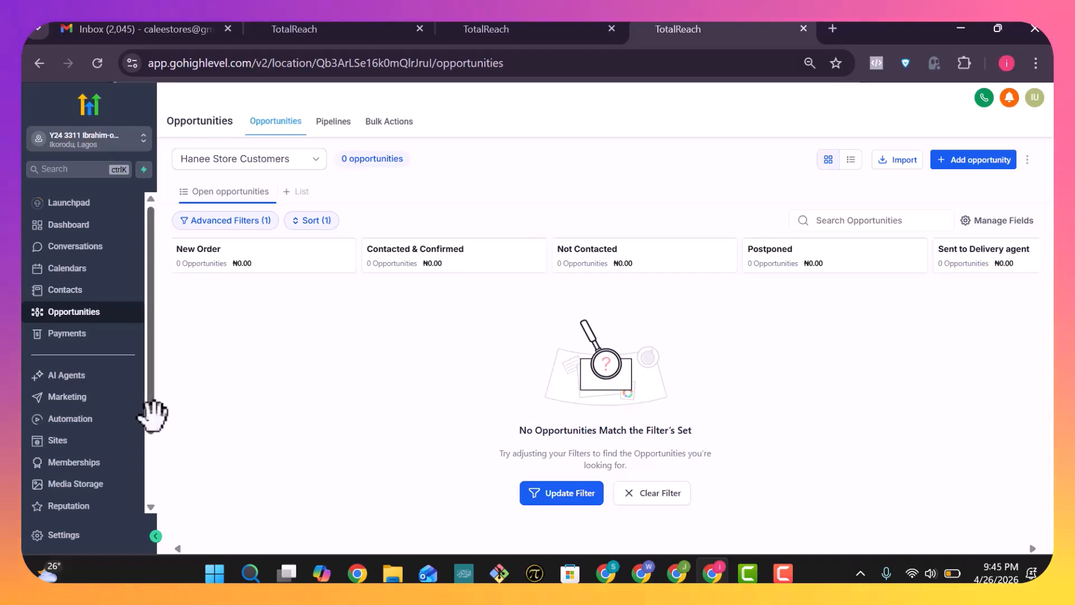
drag(151, 414, 151, 346)
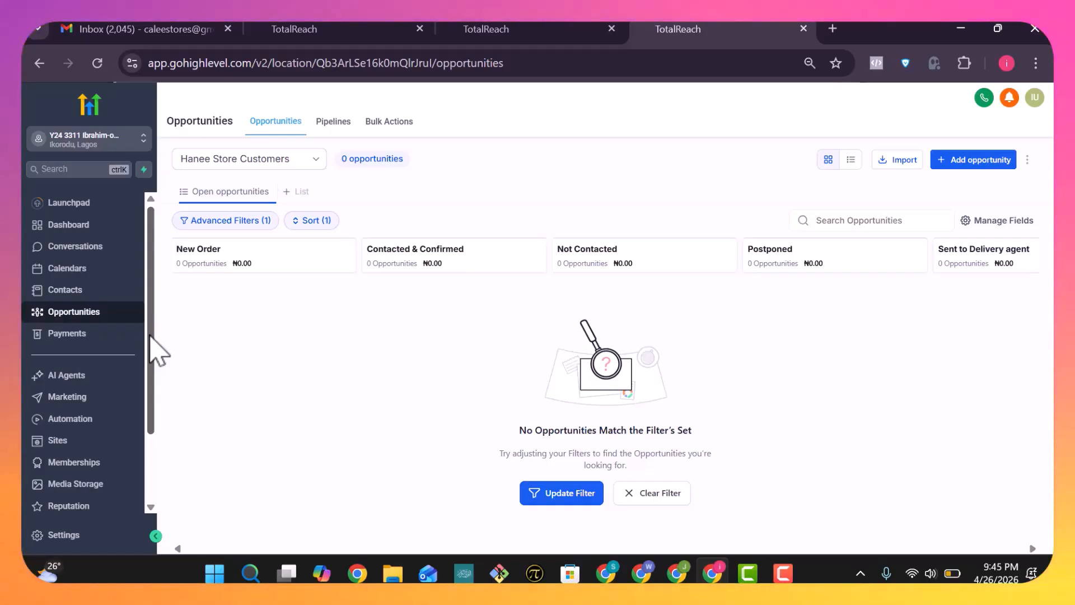
click(788, 577)
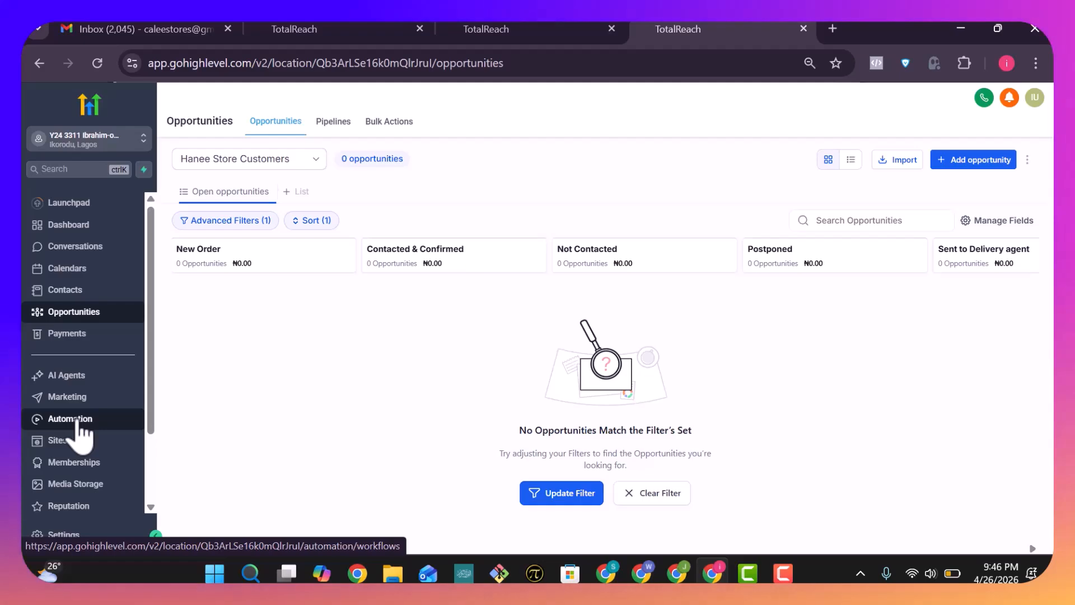
Go to Automation workflows and open the store's live product page in a separate tab.
click(78, 424)
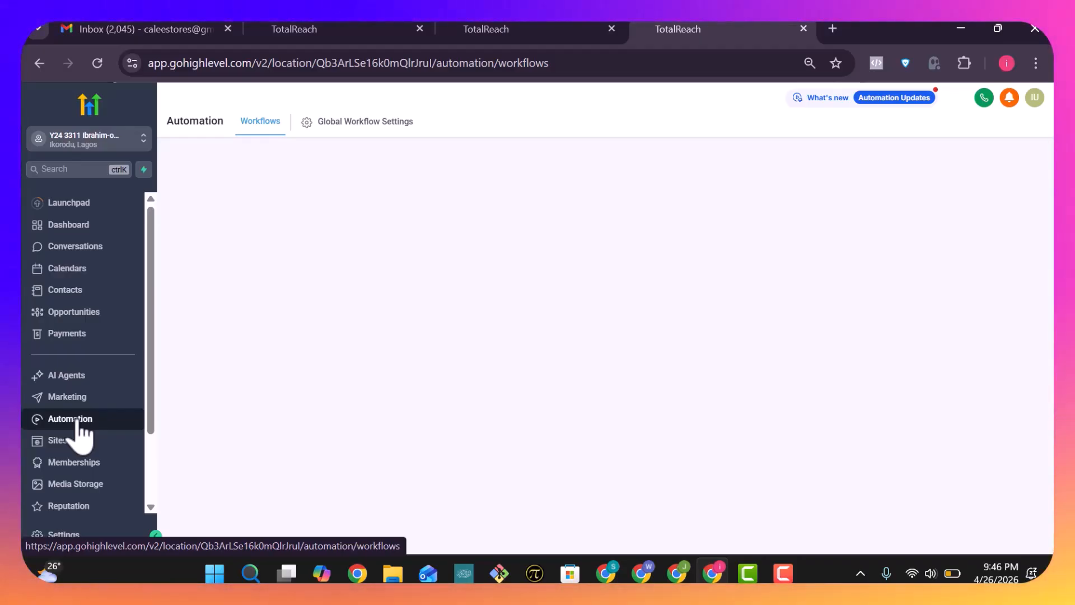
click(486, 29)
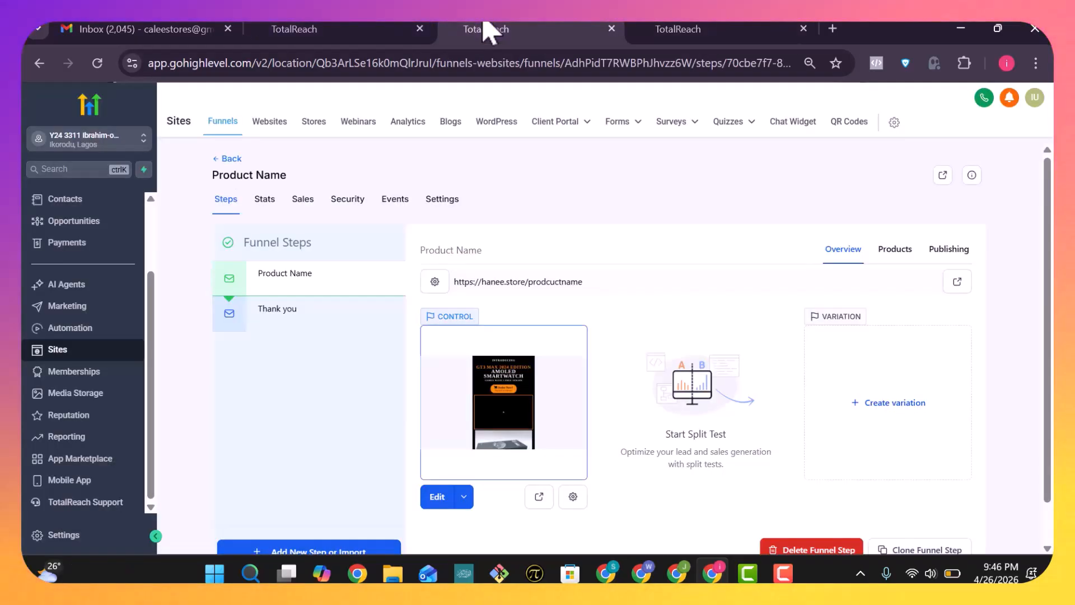
click(948, 282)
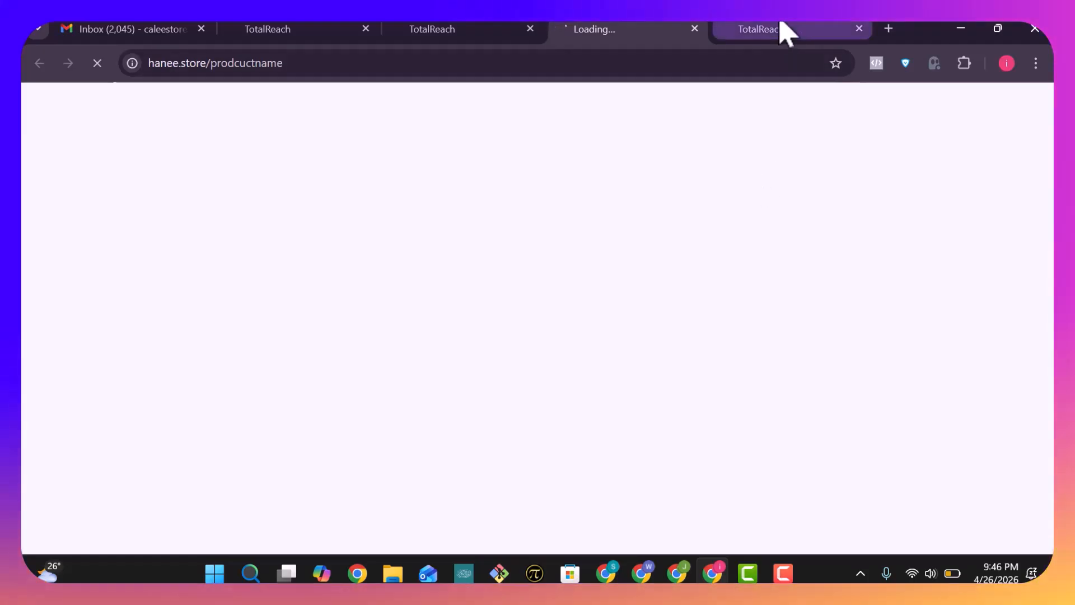
drag(783, 29, 641, 35)
click(764, 39)
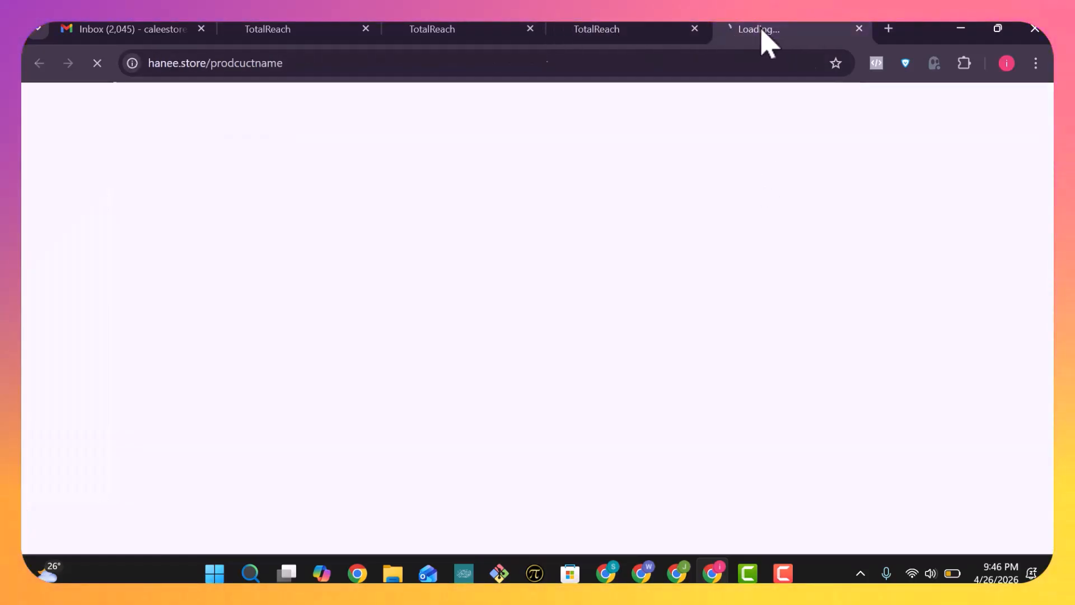
click(629, 46)
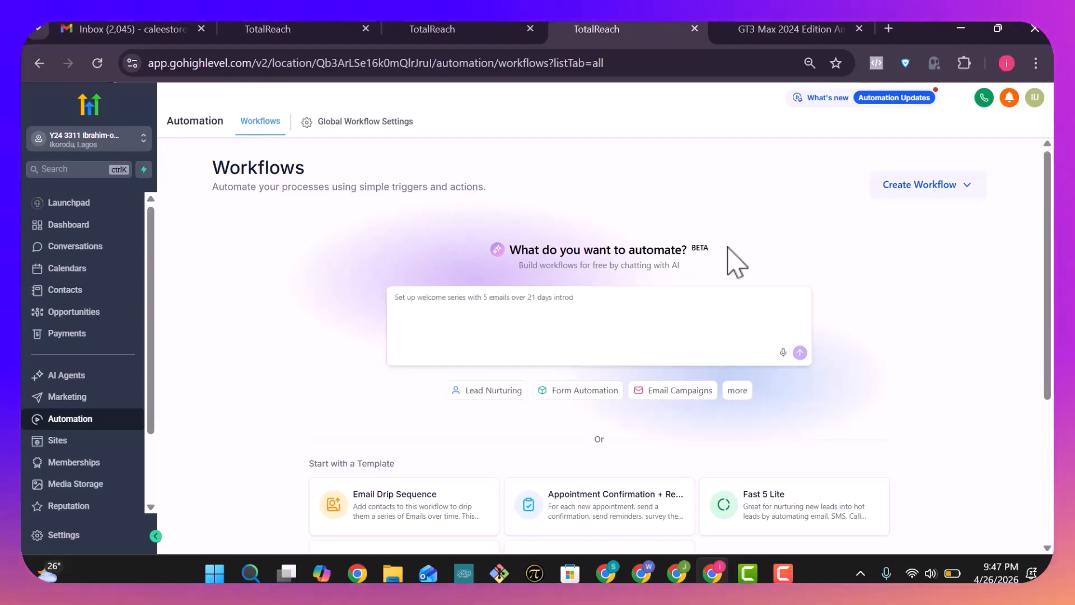
Create a workflow from scratch and enable auto save.
click(957, 190)
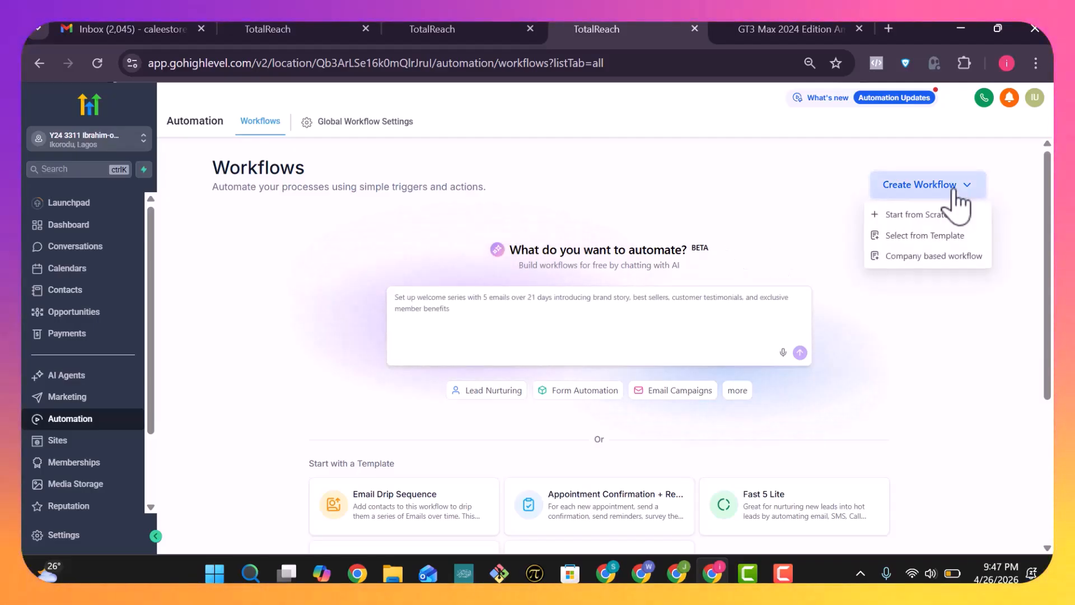
click(896, 218)
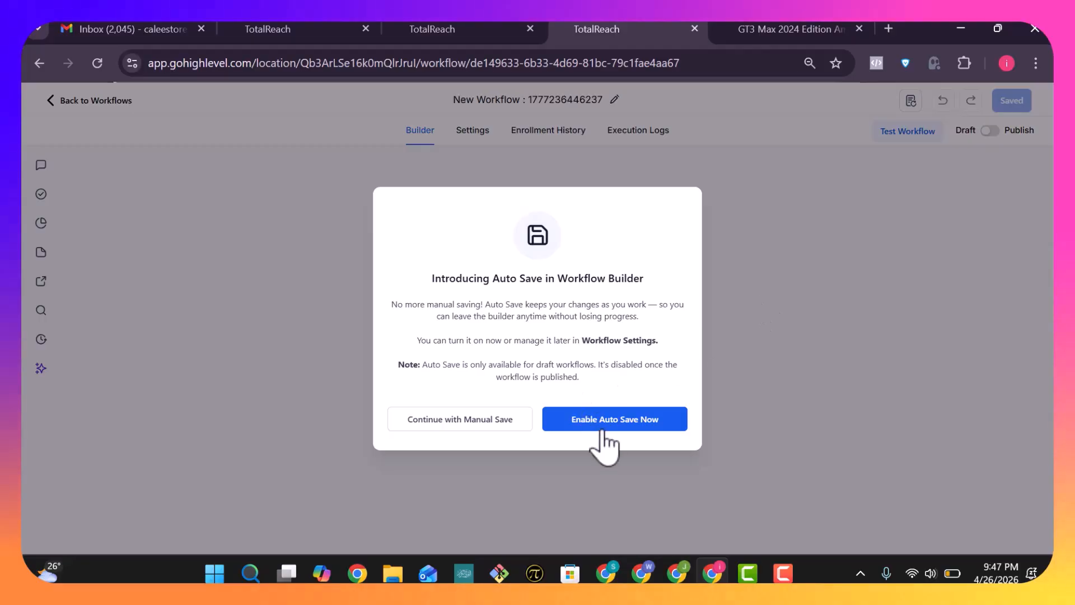
click(605, 430)
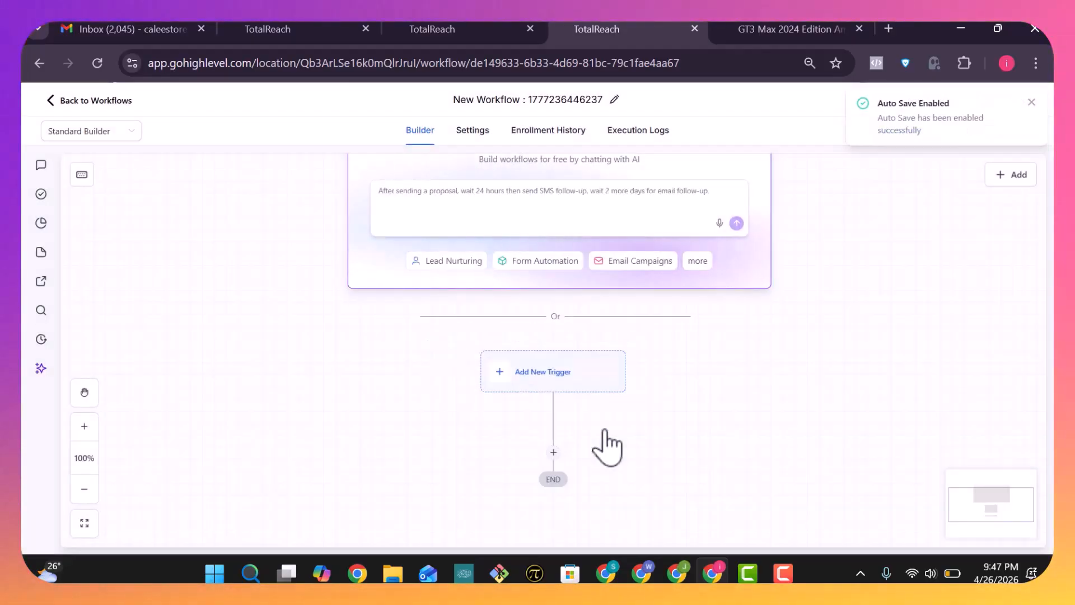
scroll(604, 430, down, 1)
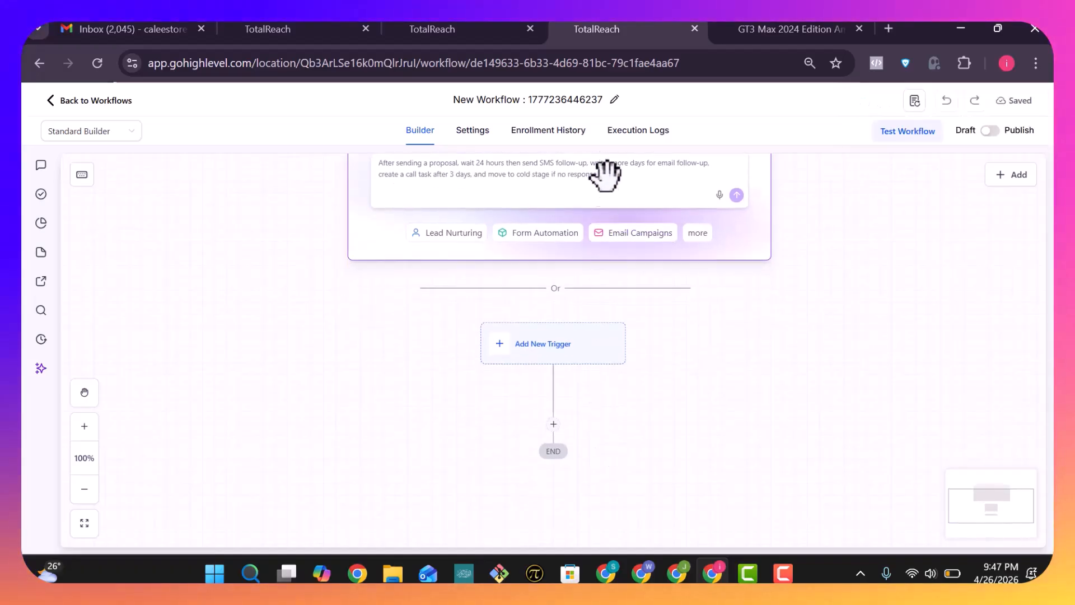
Rename the new workflow to 'Product Workflow'.
click(616, 100)
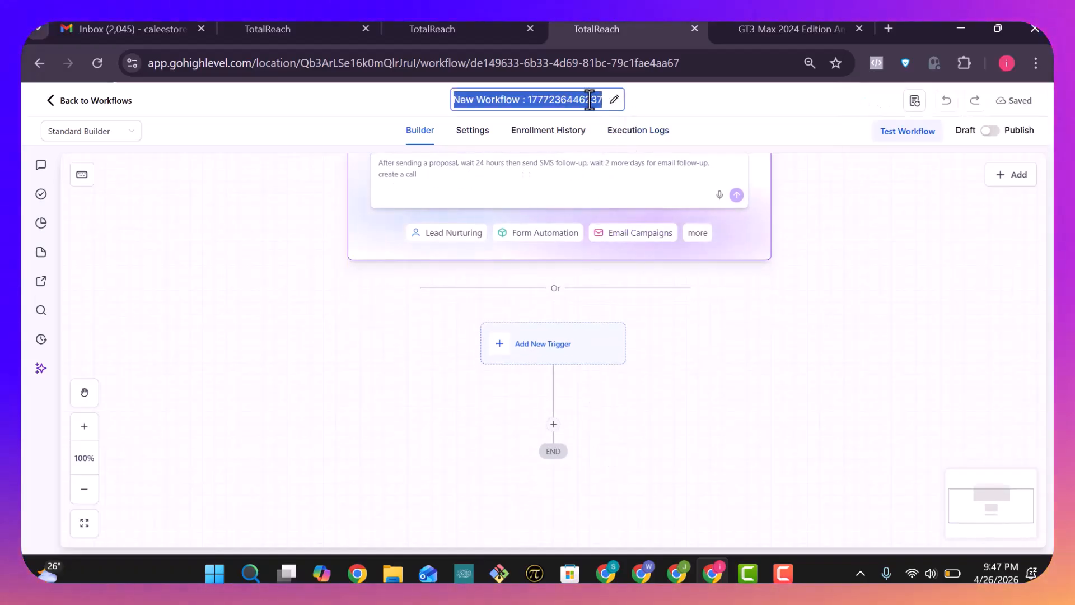
click(532, 105)
drag(571, 101, 583, 101)
key(Delete)
key(Delete)
key(Delete)
key(Delete)
key(BackSpace)
key(BackSpace)
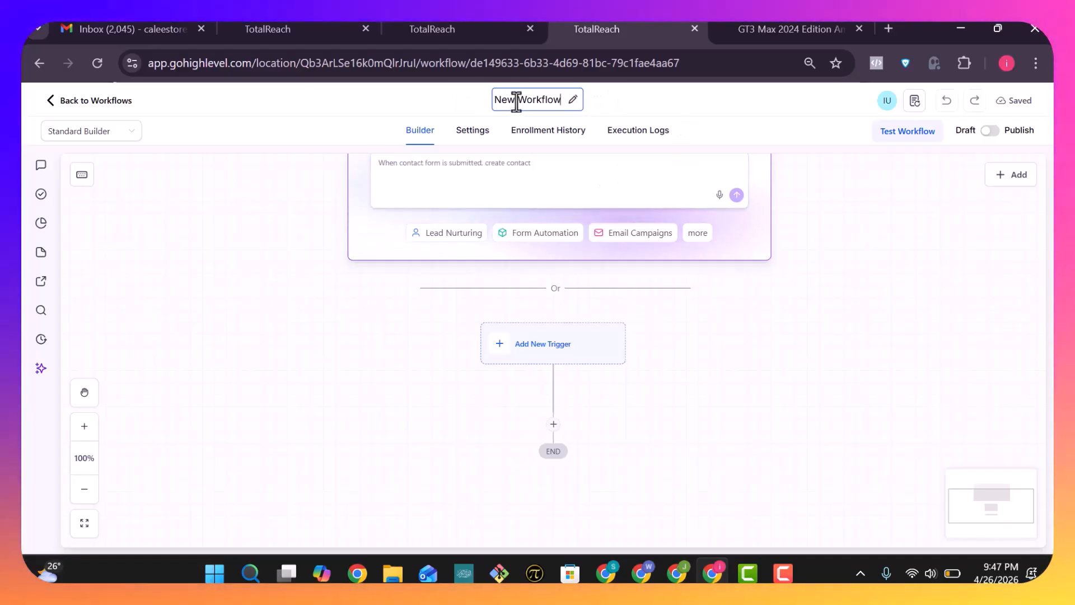
drag(516, 103, 483, 101)
text(Pr)
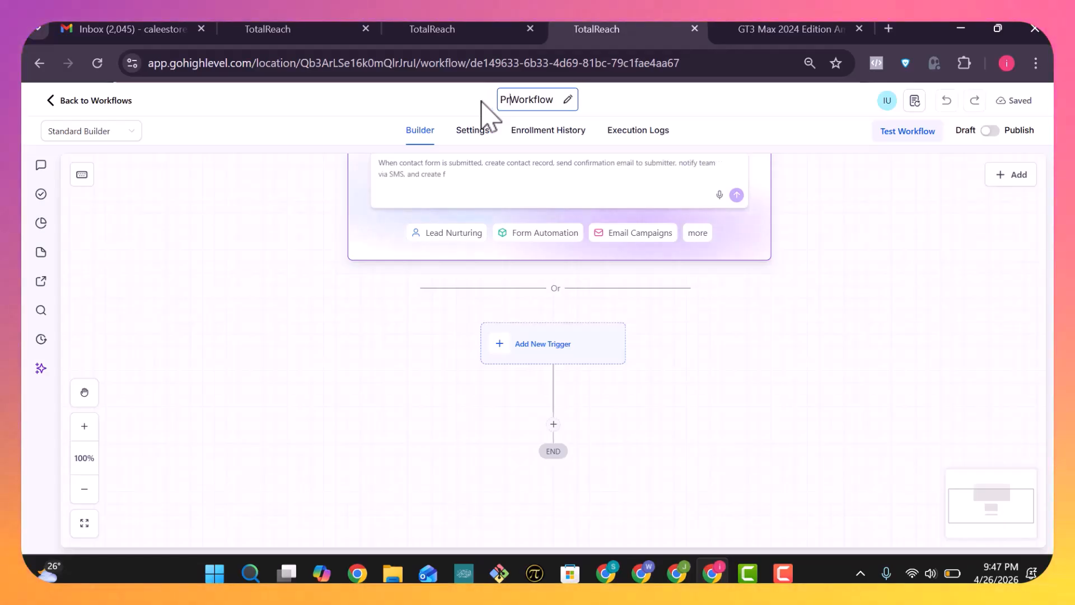
text(oduct)
key(Return)
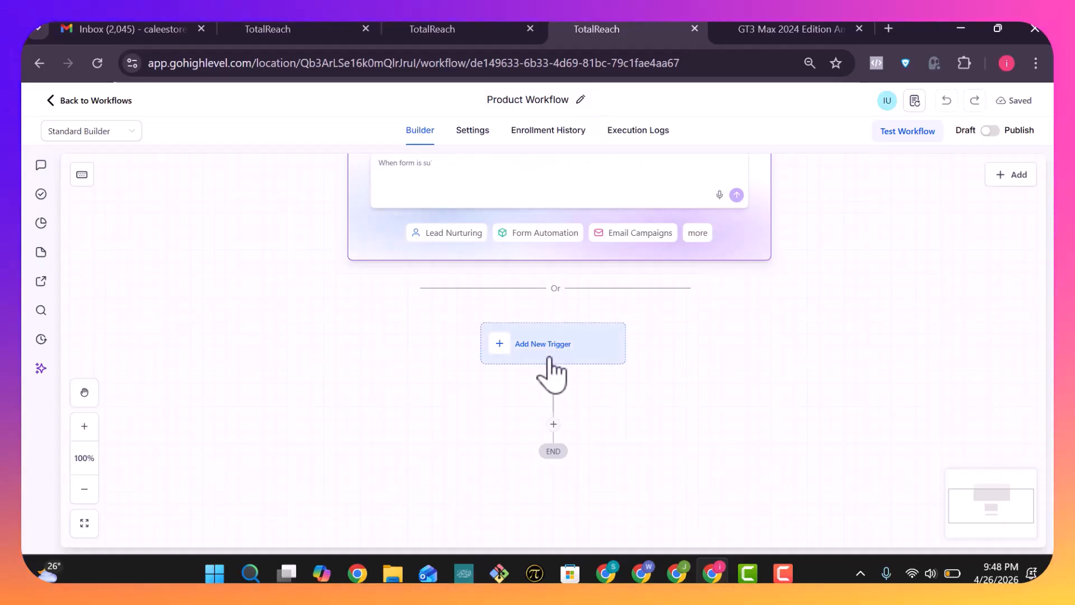
scroll(551, 364, down, 1)
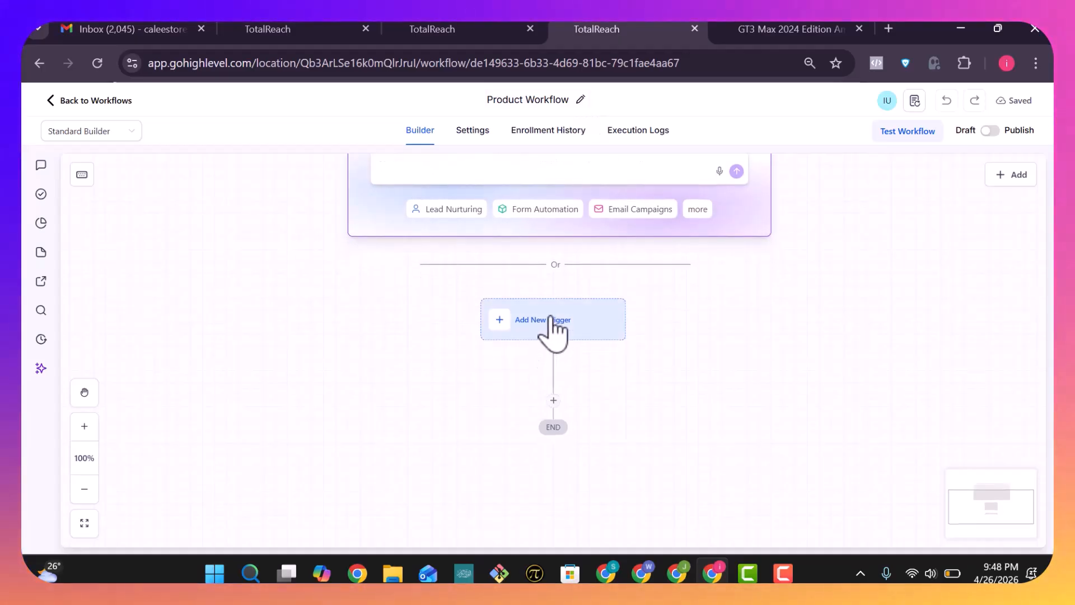
Open Add Trigger and search triggers for 'form', after checking the store's product page.
click(524, 321)
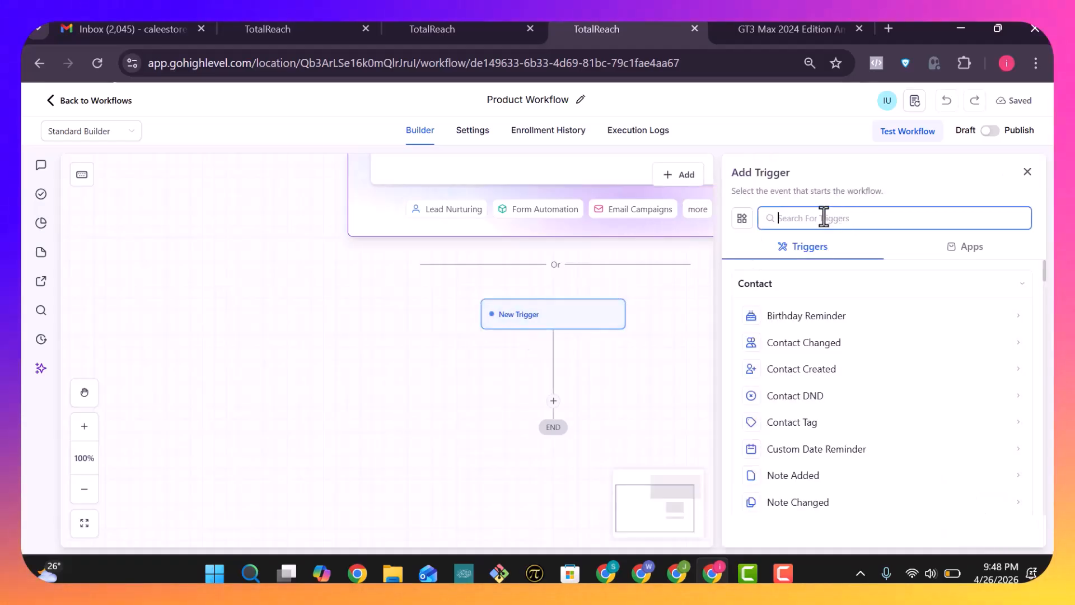
click(790, 31)
scroll(612, 376, down, 10)
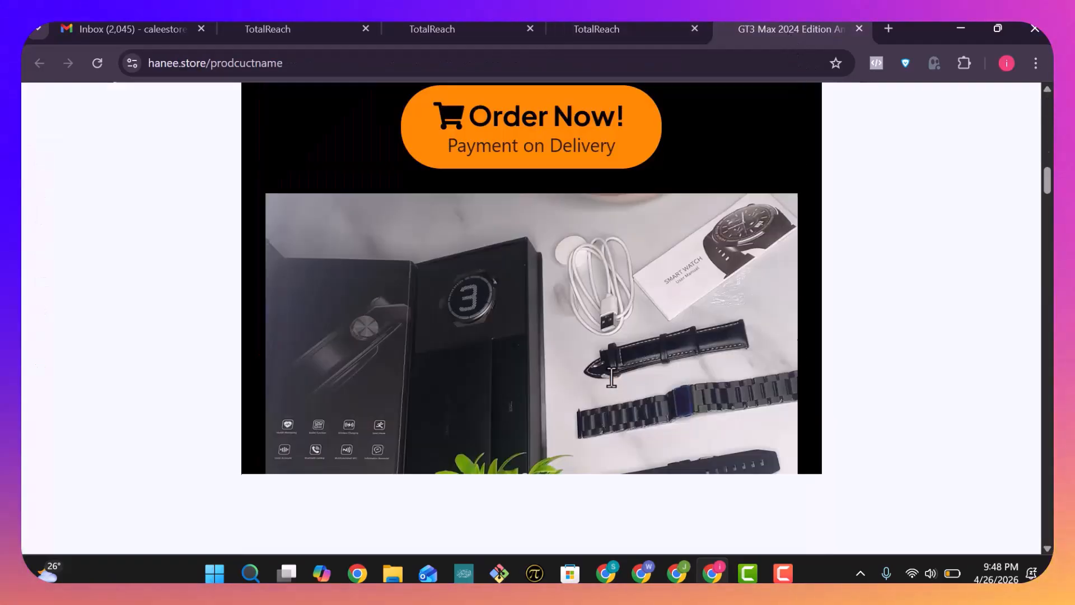
scroll(612, 379, down, 20)
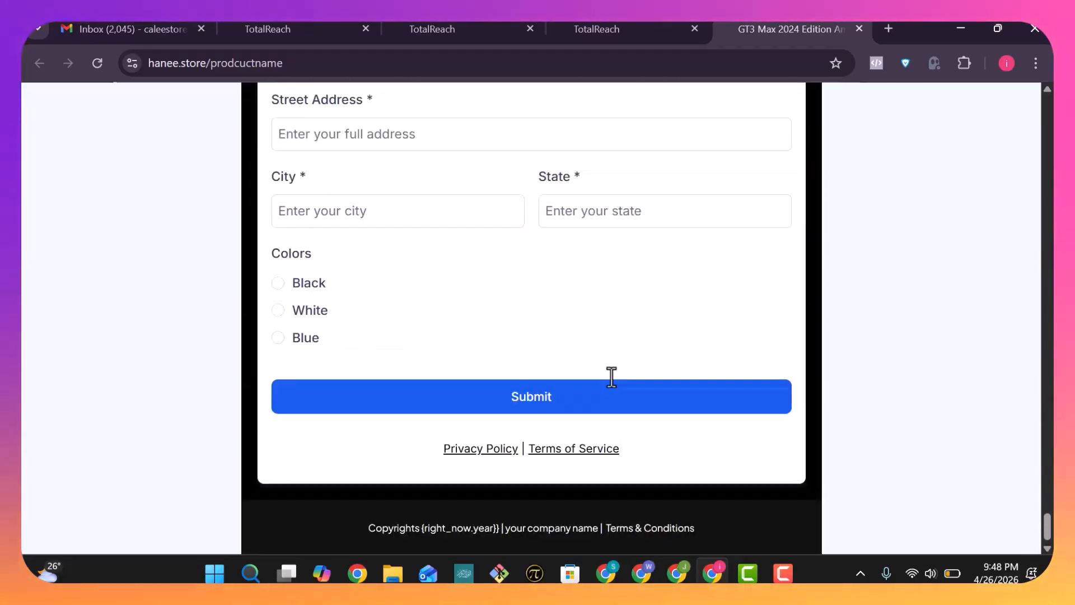
scroll(612, 376, up, 8)
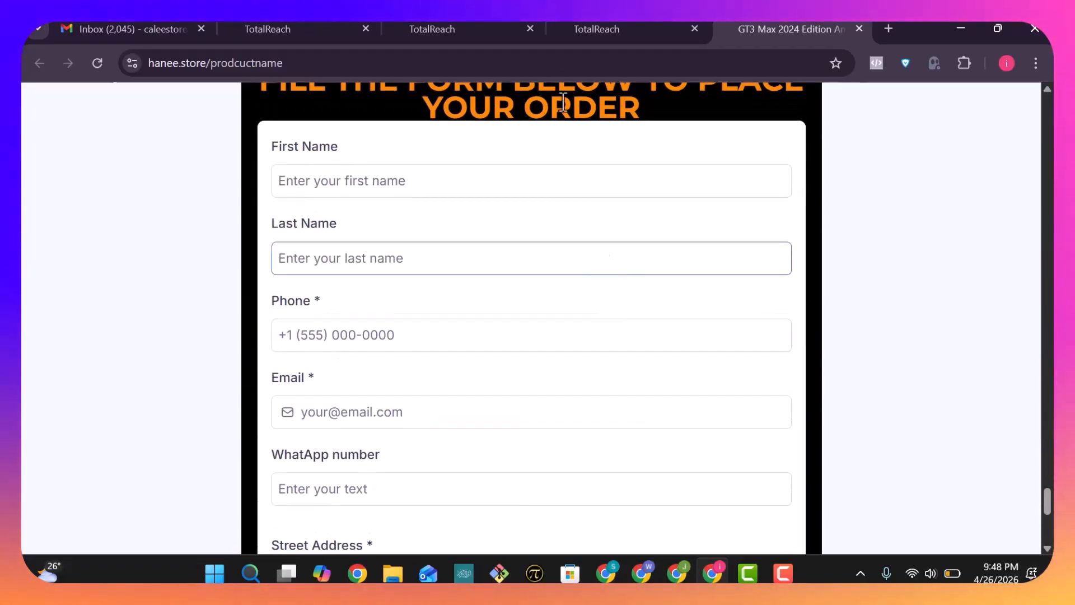
click(608, 31)
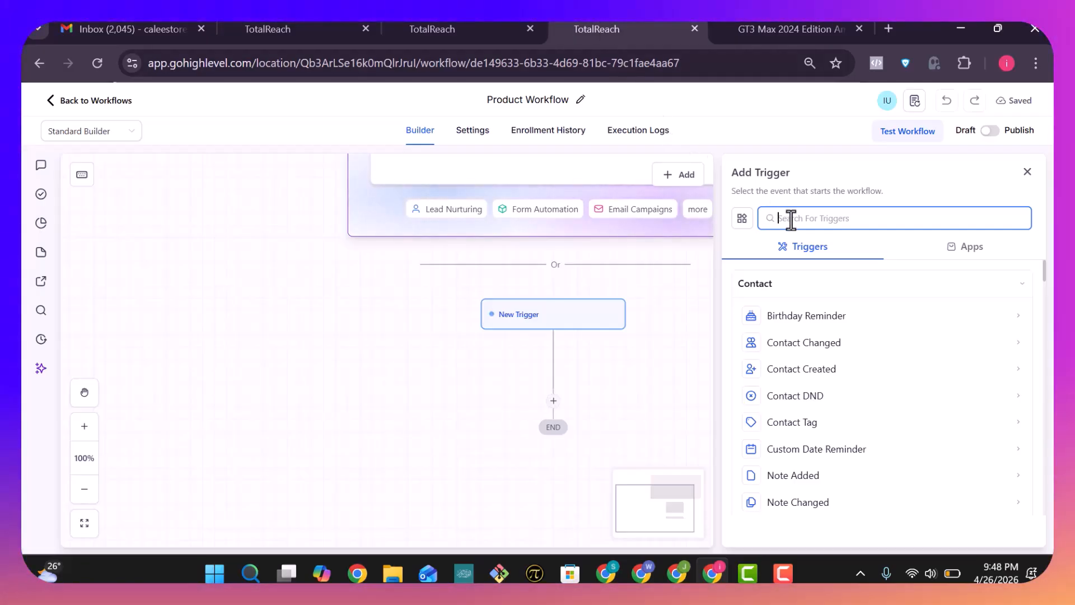
text(form)
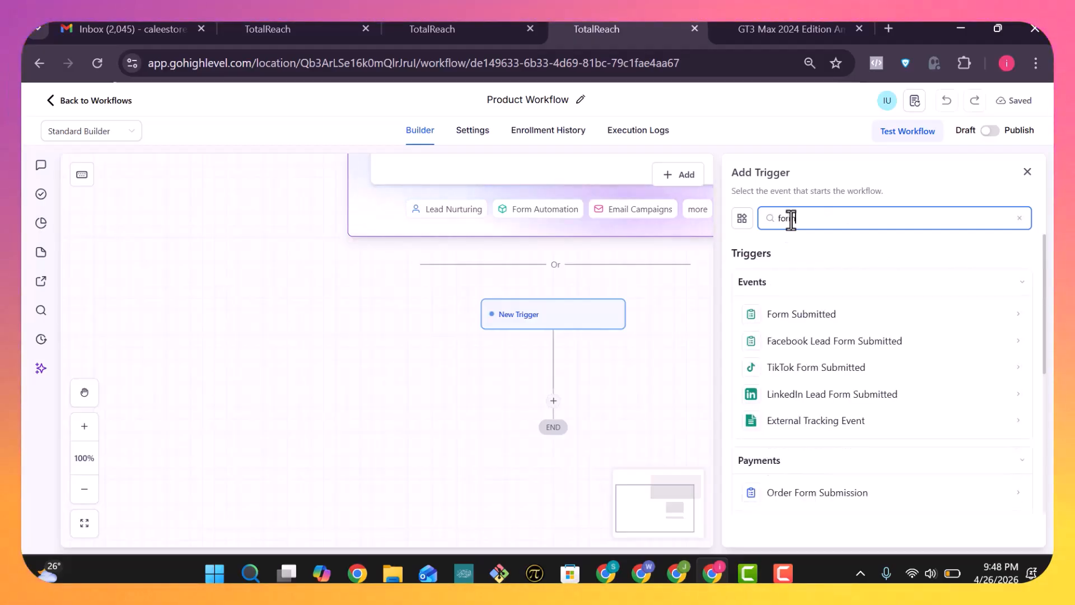
Choose the Form Submitted trigger, browsing the trigger type list along the way.
click(789, 313)
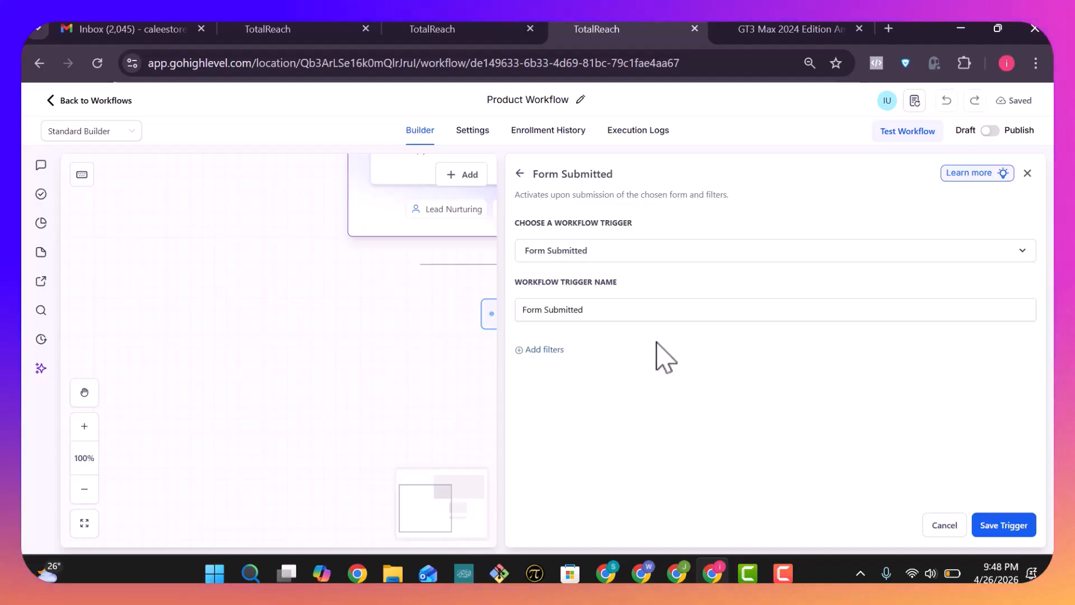
click(898, 252)
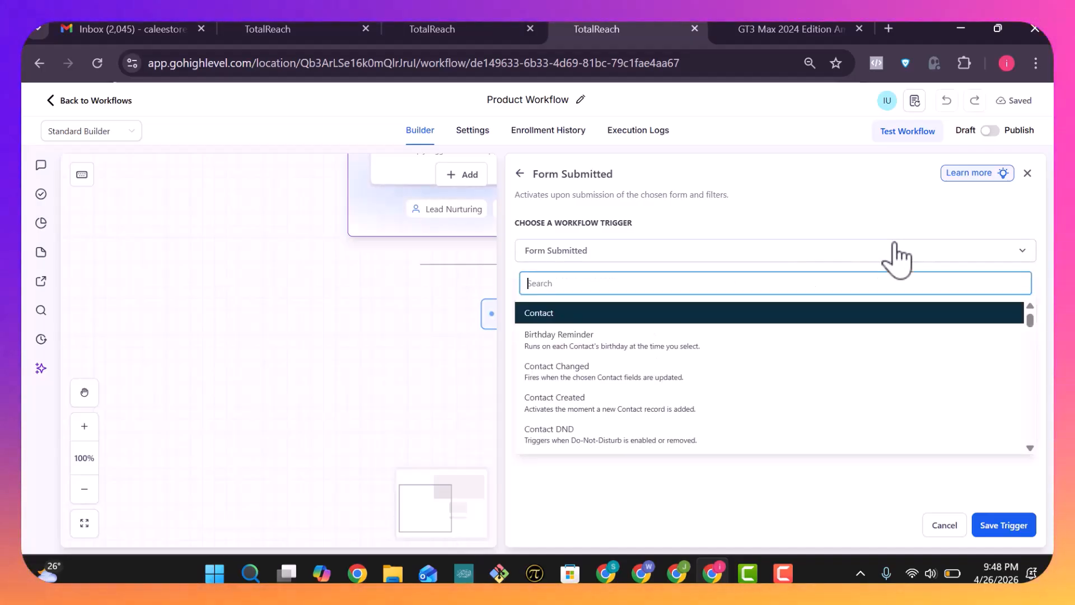
click(829, 227)
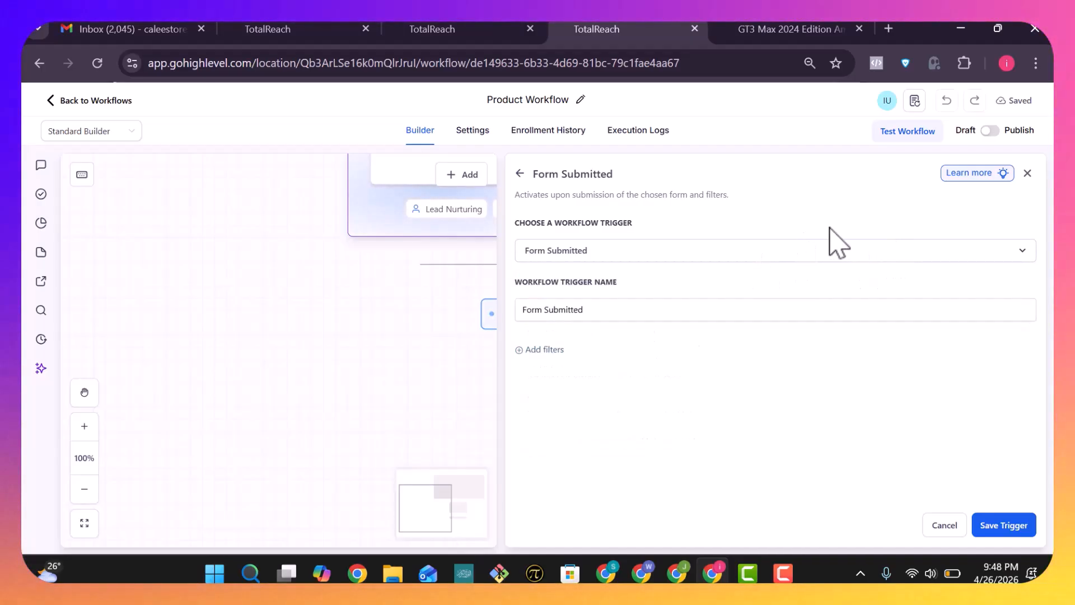
click(750, 258)
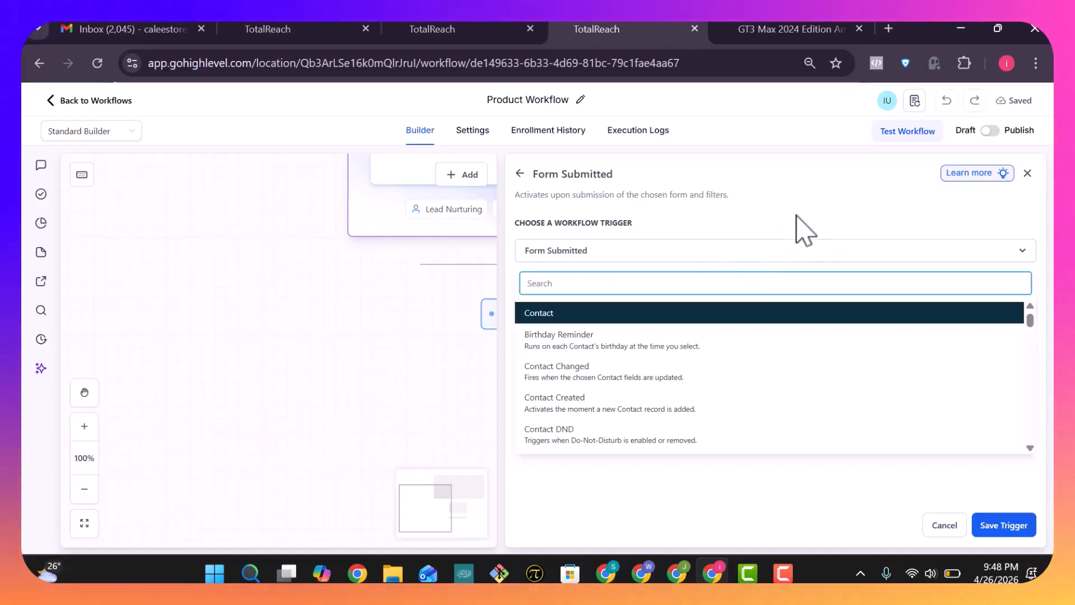
click(801, 228)
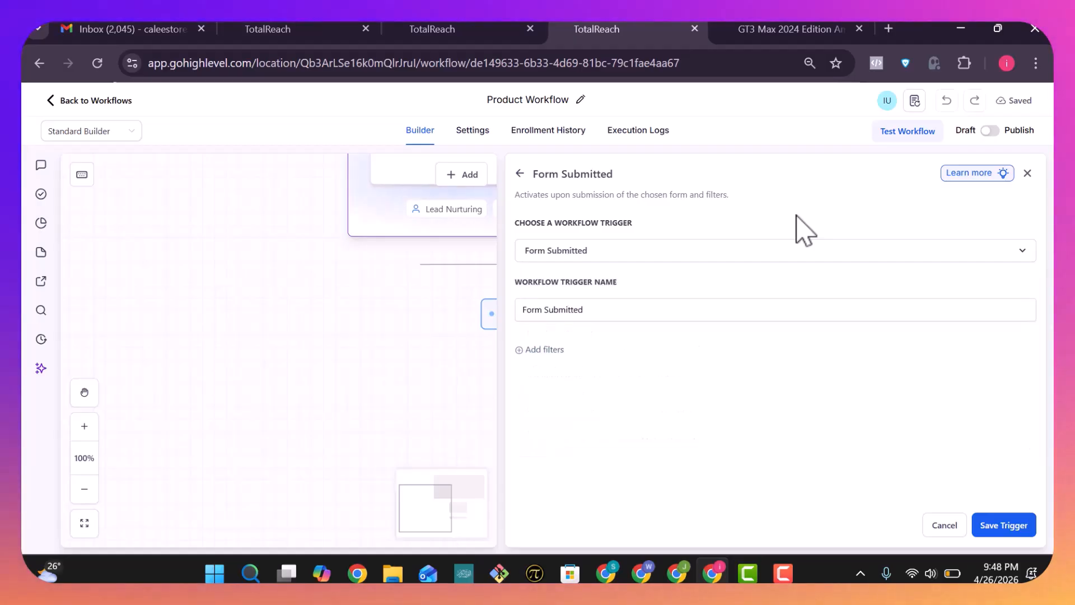
click(1009, 257)
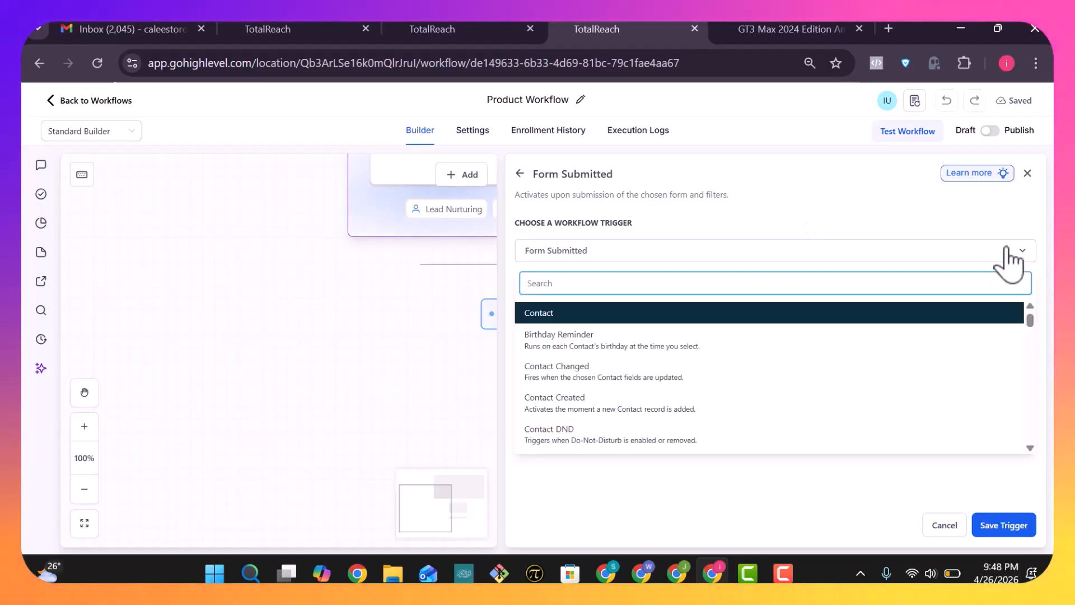
scroll(804, 319, down, 5)
scroll(806, 320, down, 6)
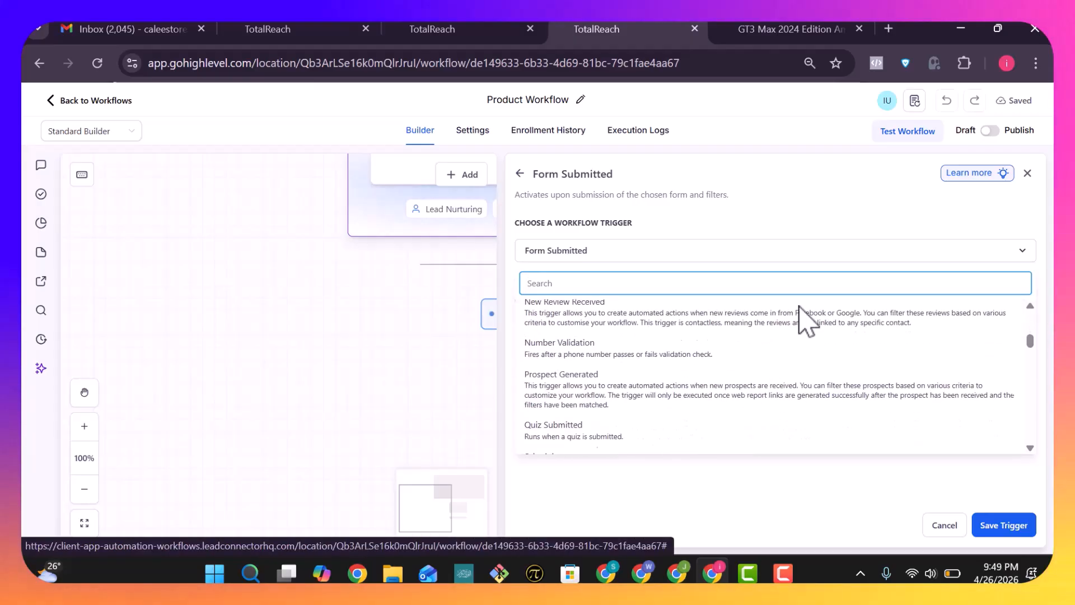
scroll(801, 321, down, 8)
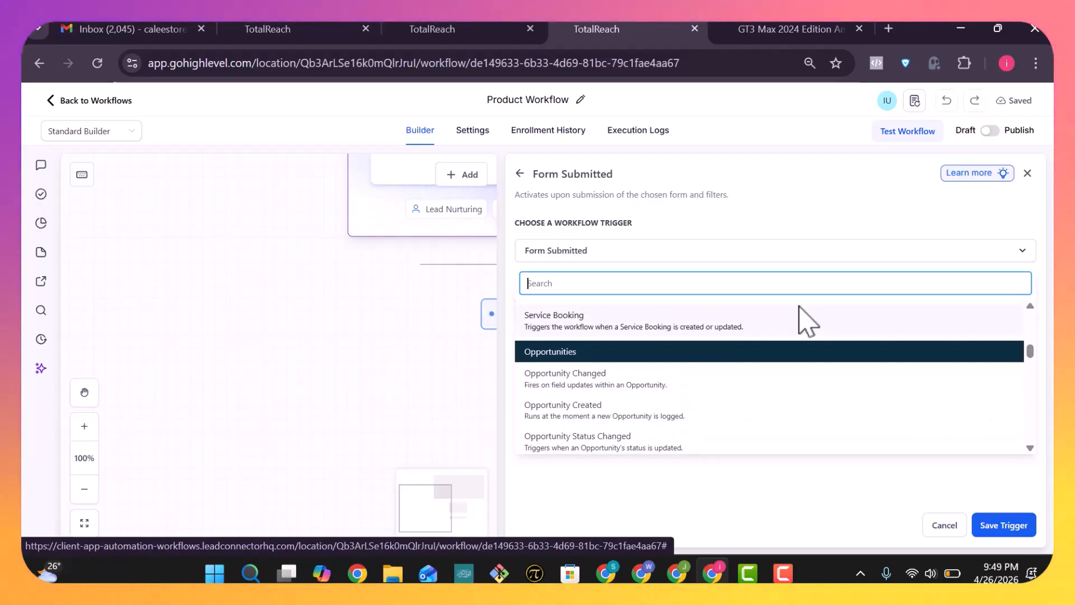
click(839, 185)
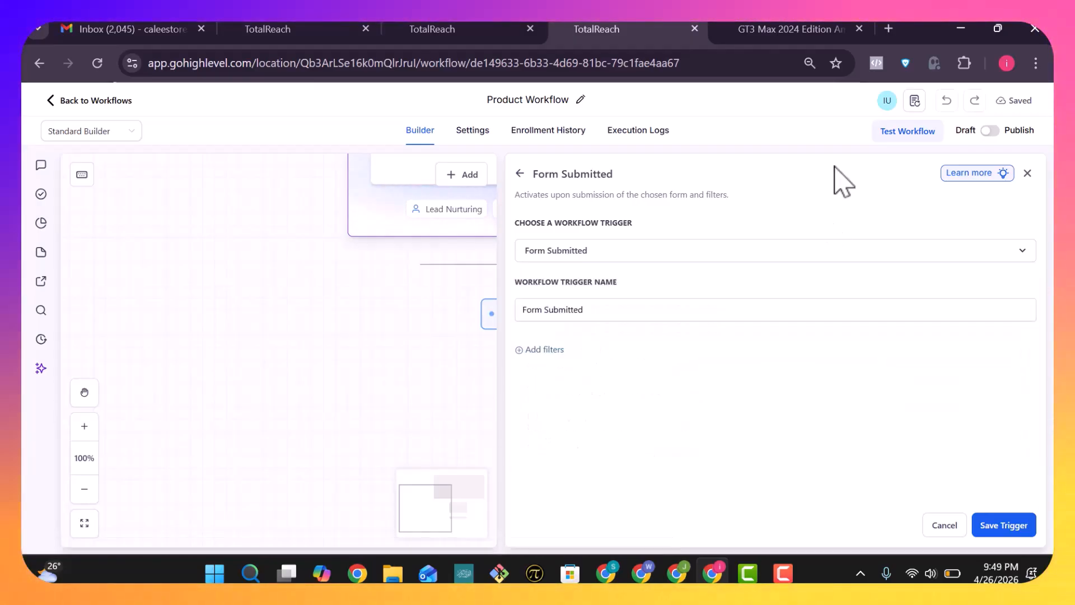
Filter the trigger to 'Form is Product Form 1' and save it.
click(539, 348)
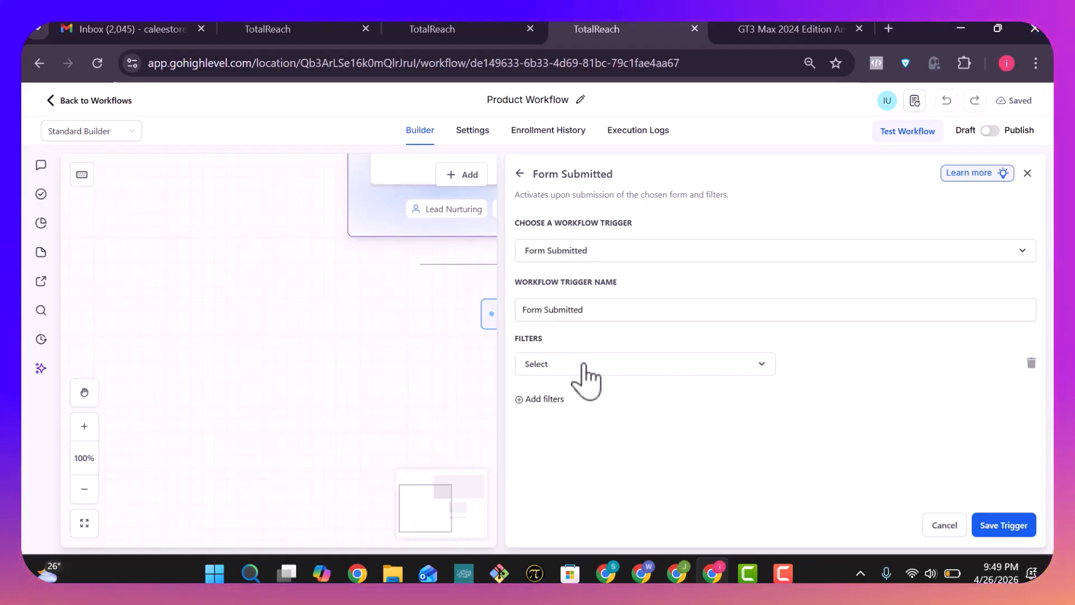
click(714, 369)
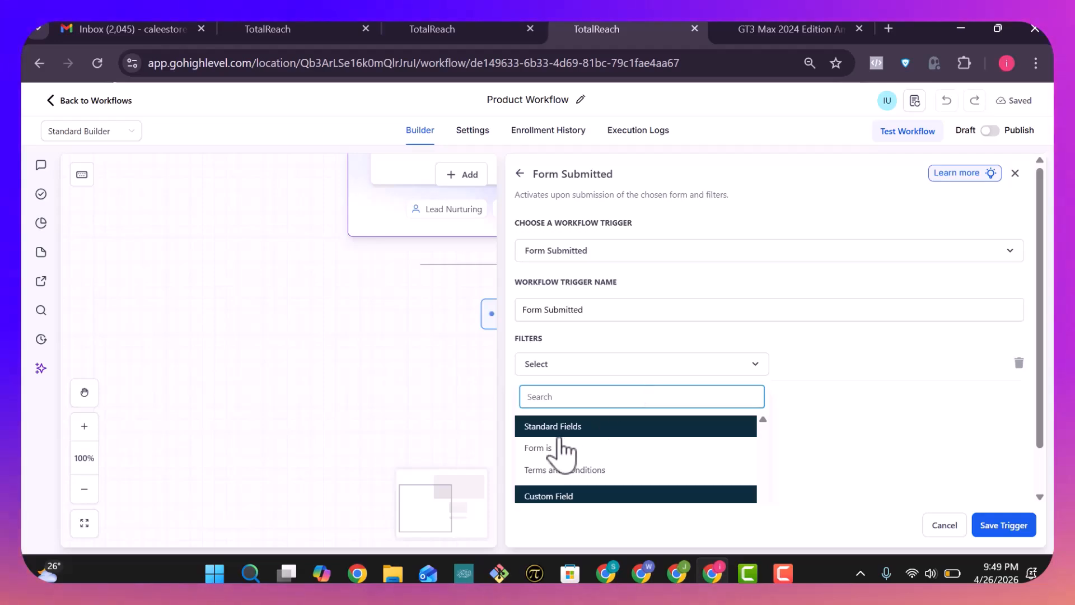
click(564, 448)
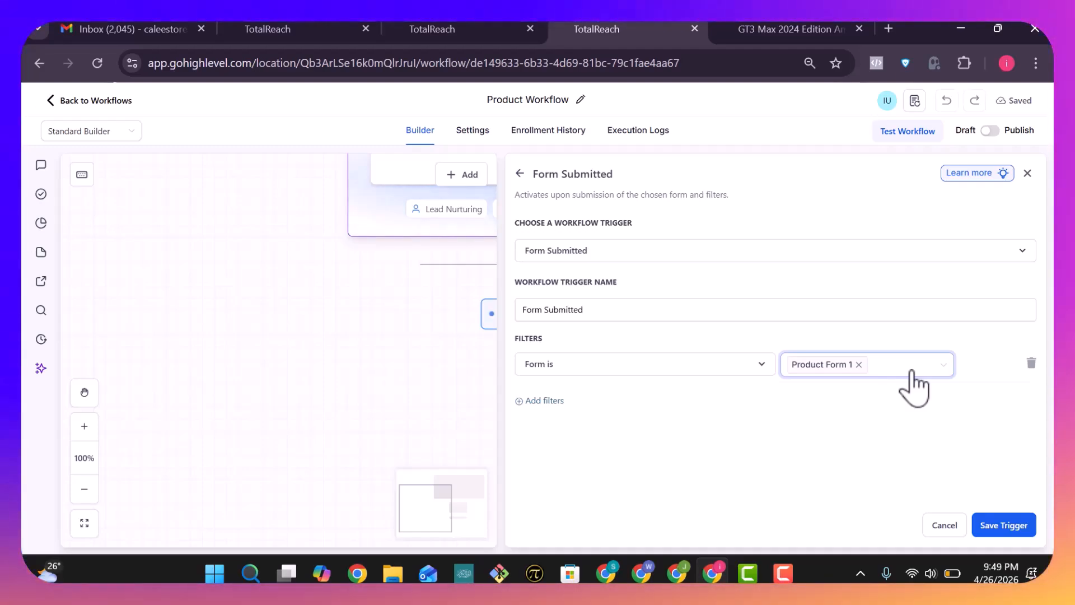
click(1020, 526)
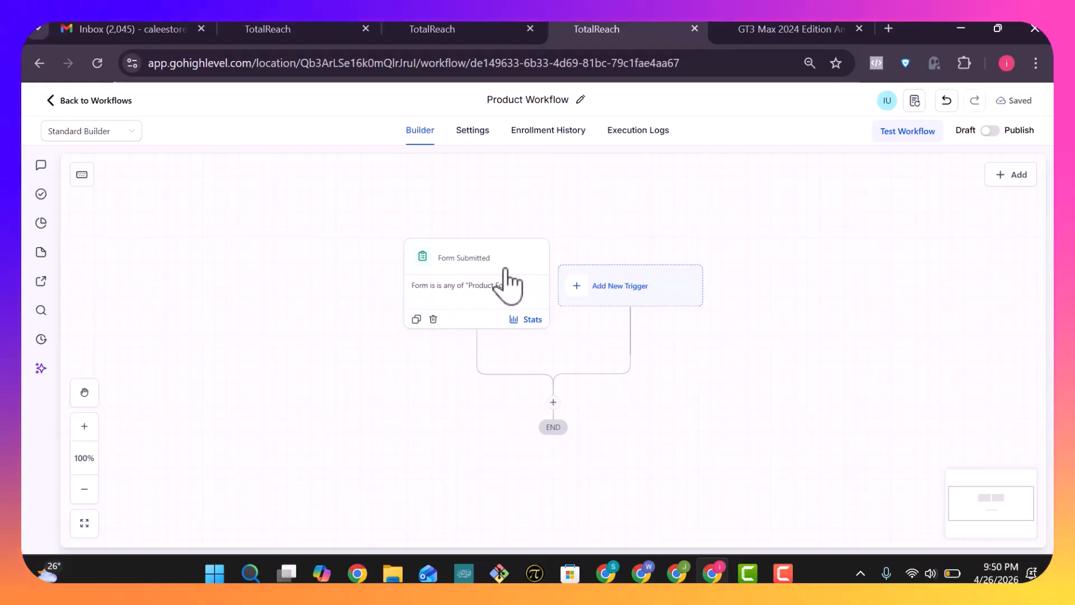
Add an Assign To User action after the trigger, found by searching 'as', with both users selected.
click(553, 403)
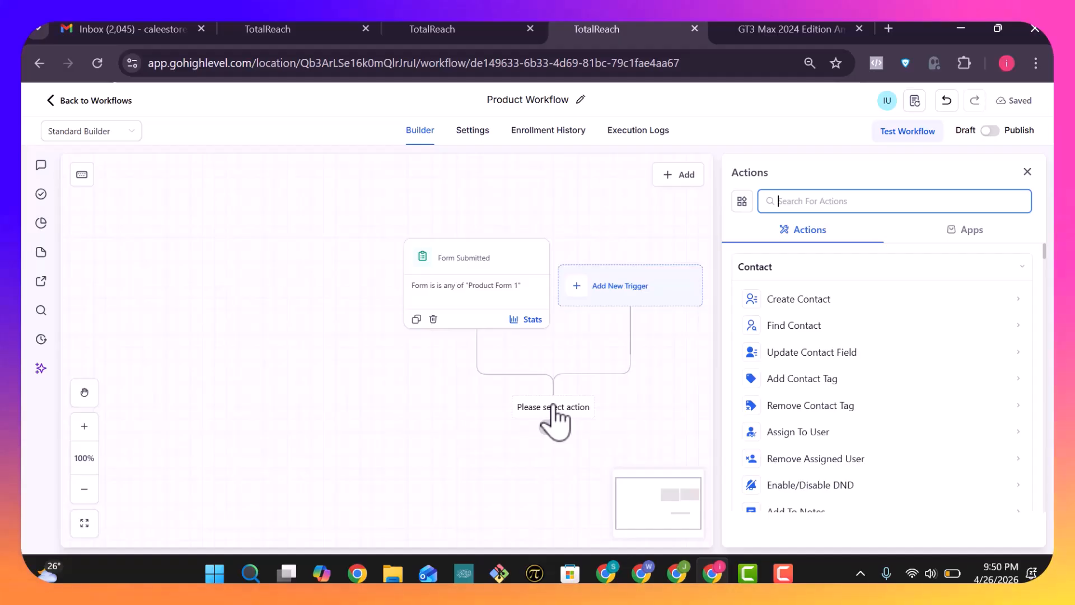
click(829, 210)
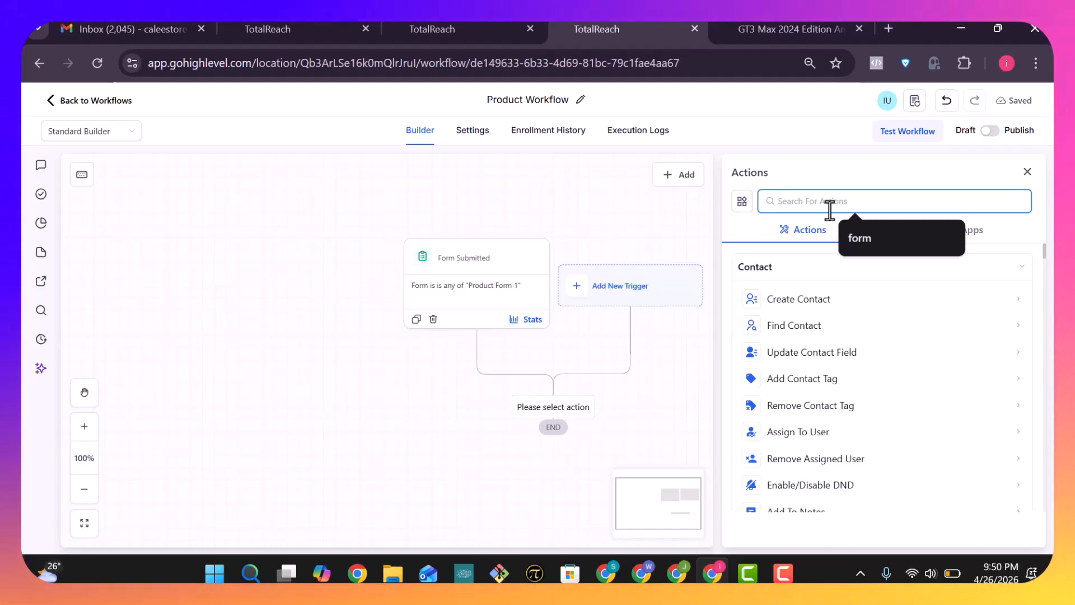
text(as)
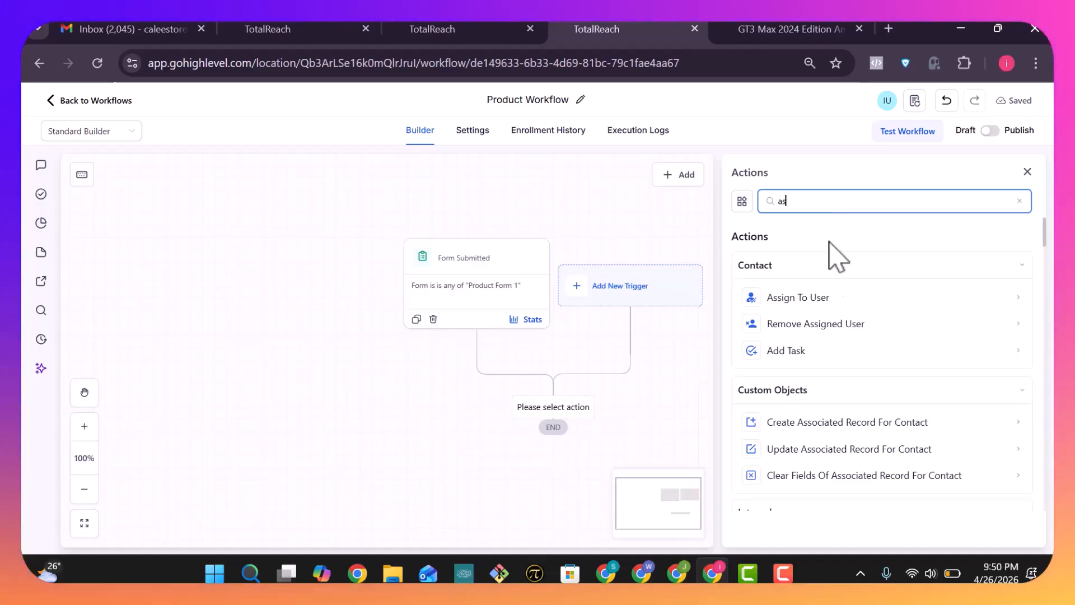
click(826, 300)
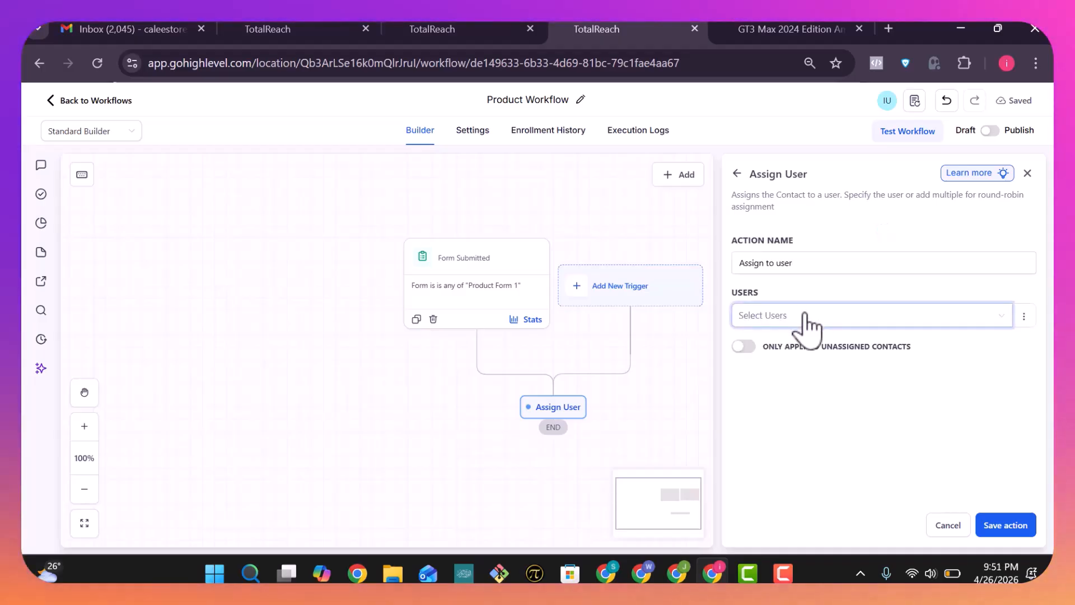
click(805, 315)
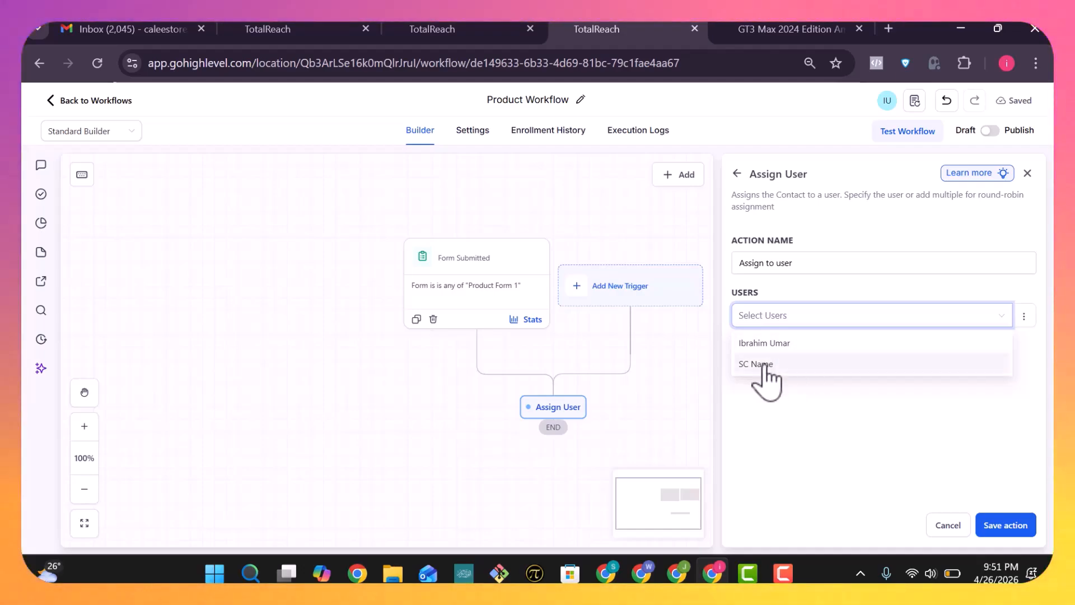
click(807, 343)
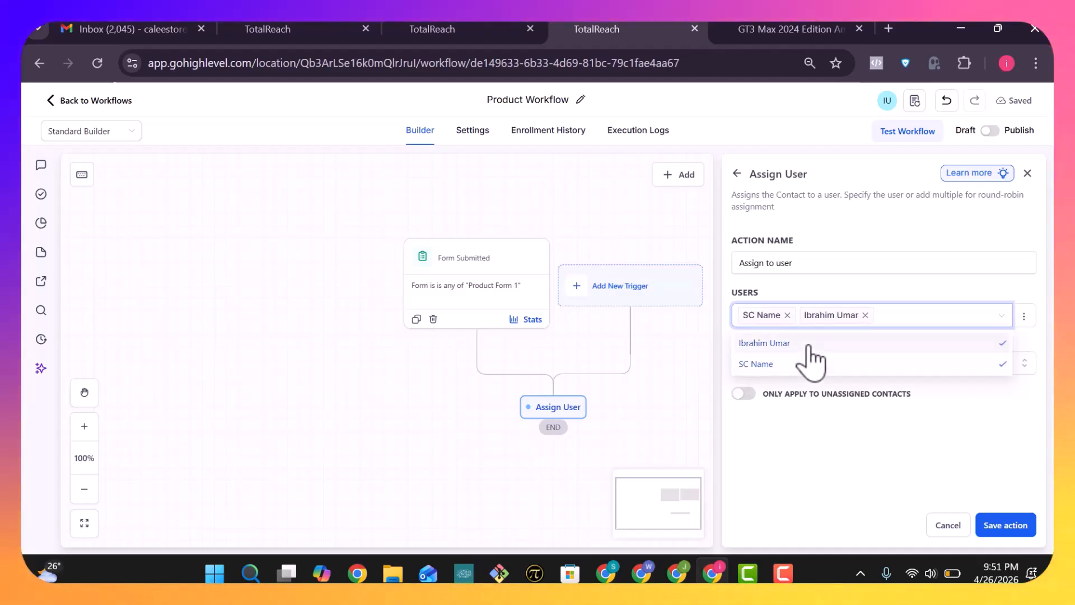
click(826, 442)
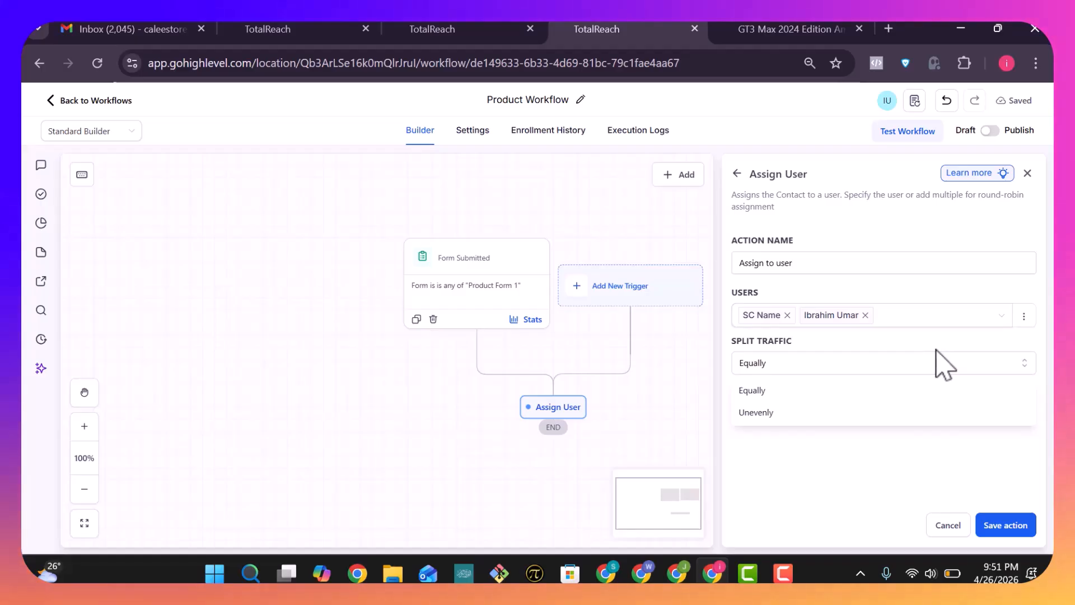
Try uneven traffic weights, then set the traffic split back to Equally.
click(829, 415)
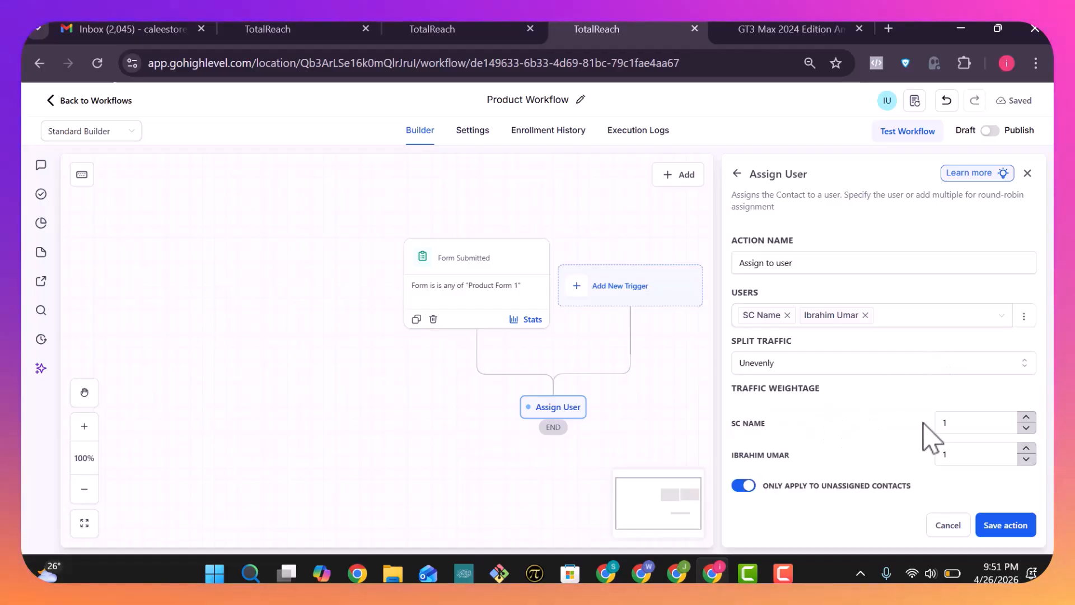
click(946, 422)
key(BackSpace)
text(1)
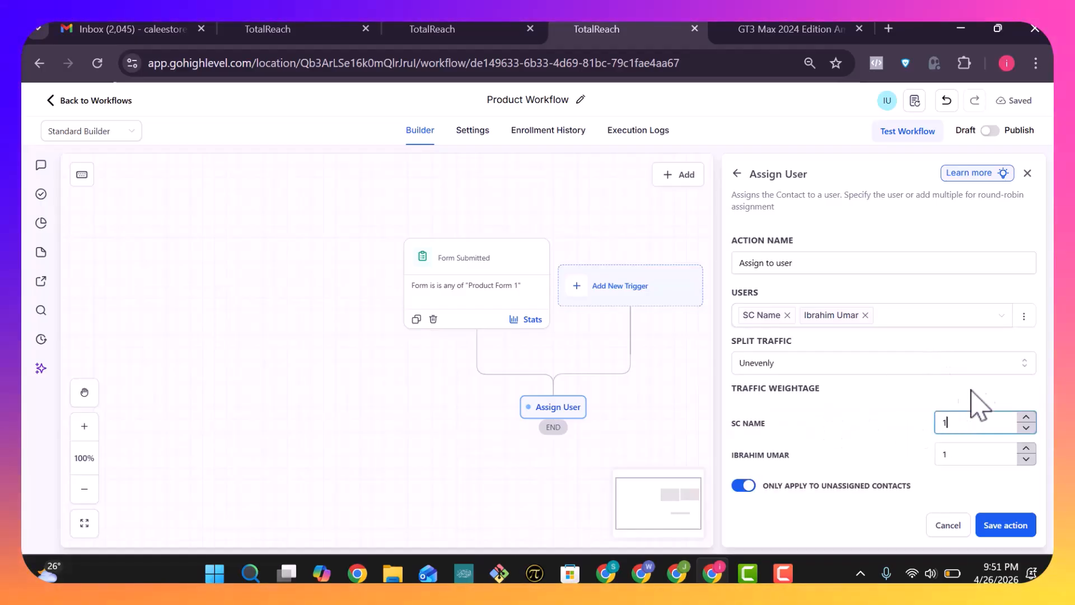
click(1003, 372)
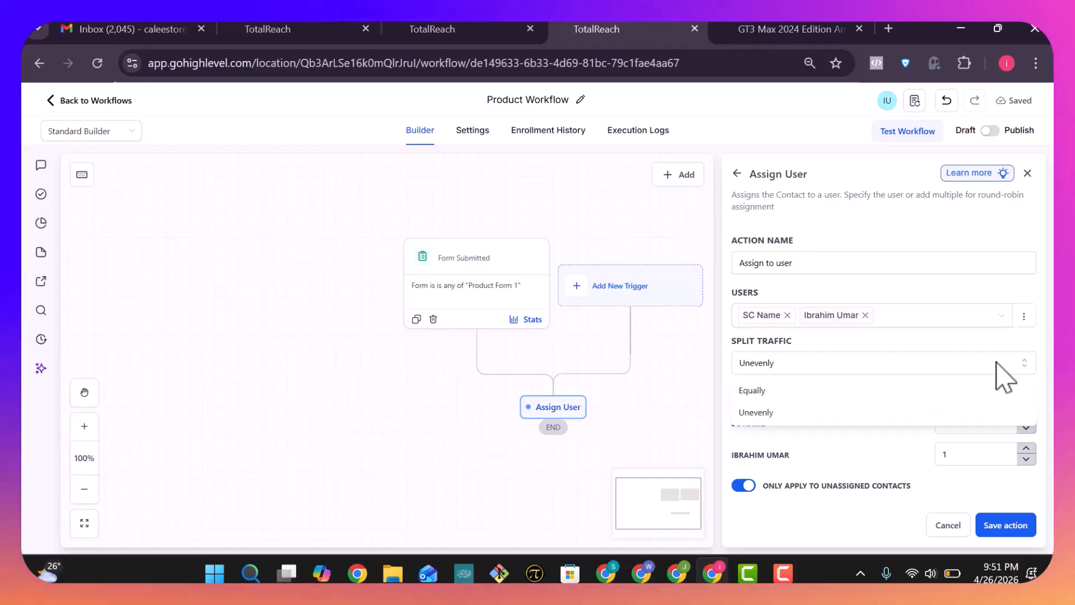
click(951, 456)
double_click(960, 422)
text(5)
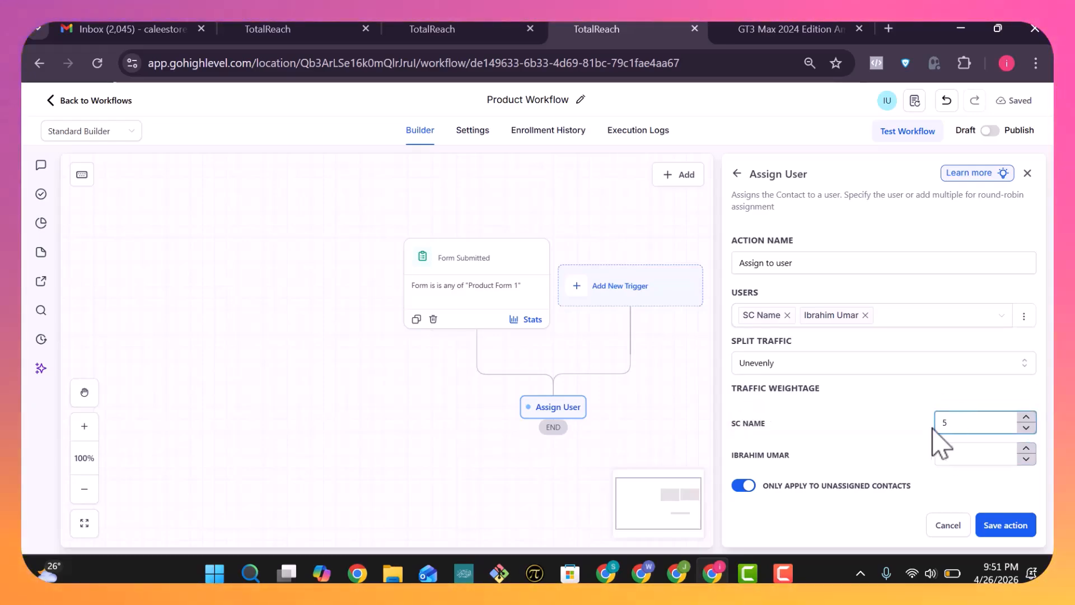
key(BackSpace)
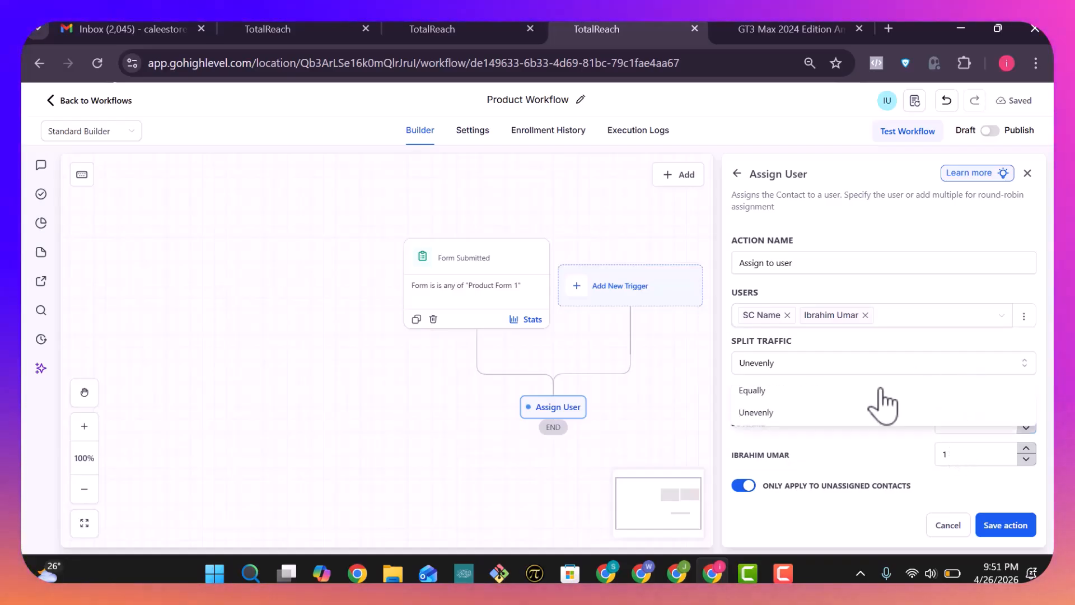
click(752, 390)
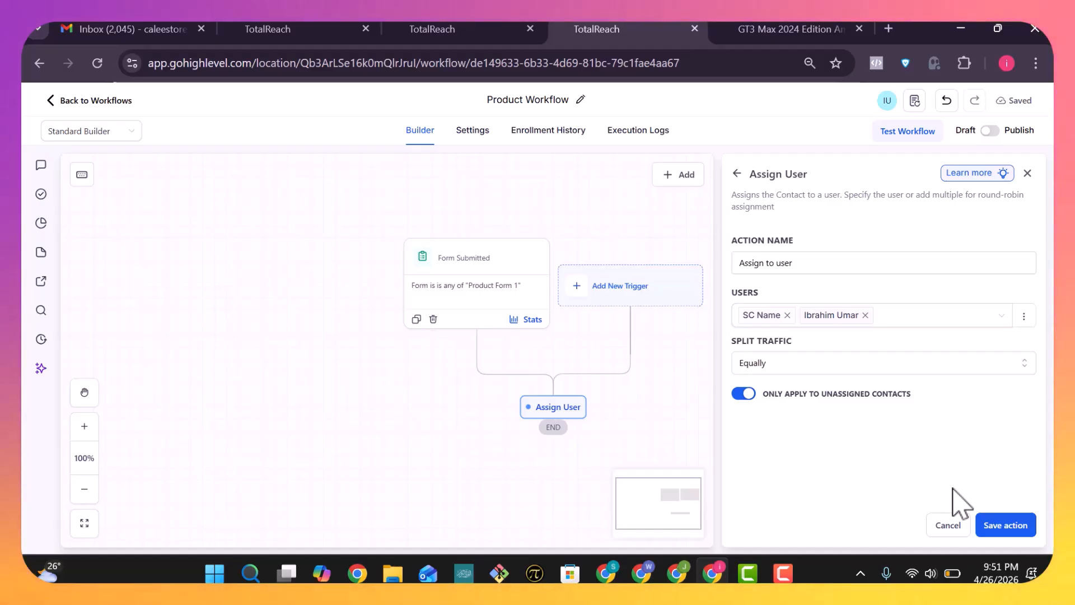
Save the Assign User action and add a new step below it.
click(1015, 527)
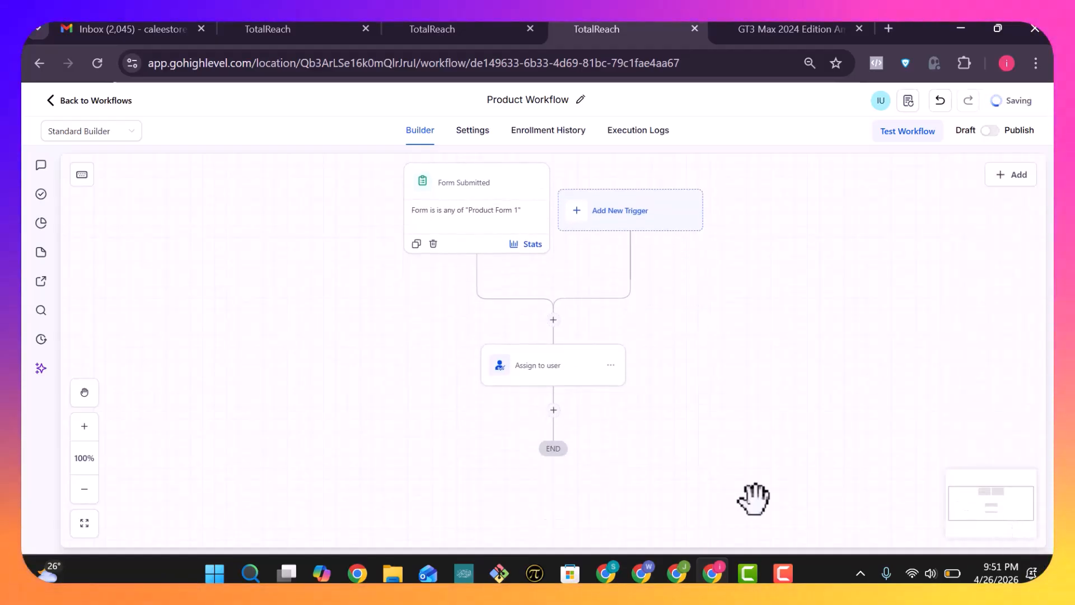
scroll(753, 499, down, 1)
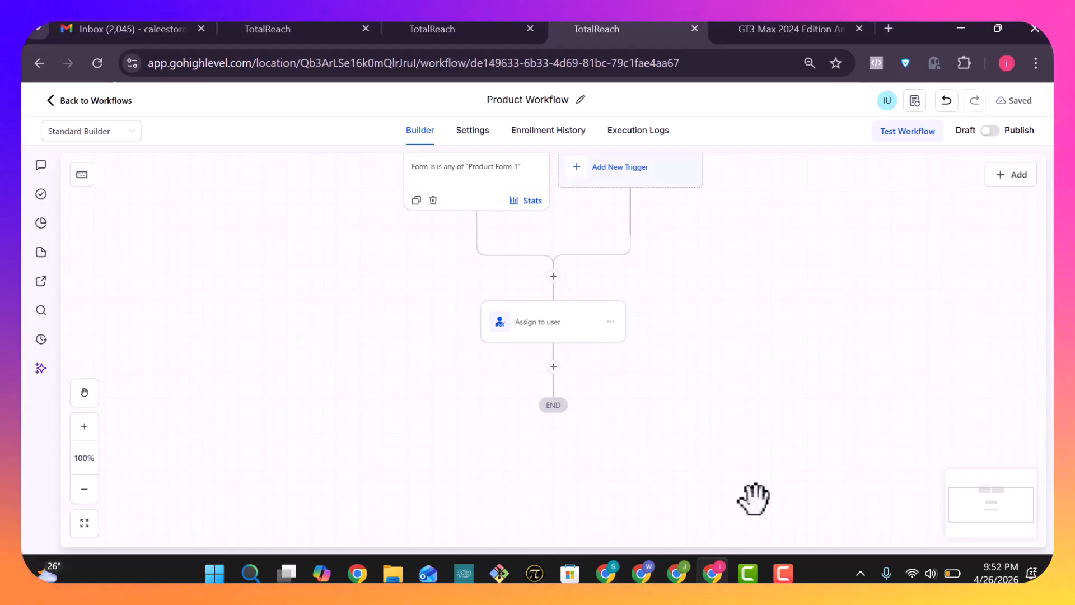
click(553, 367)
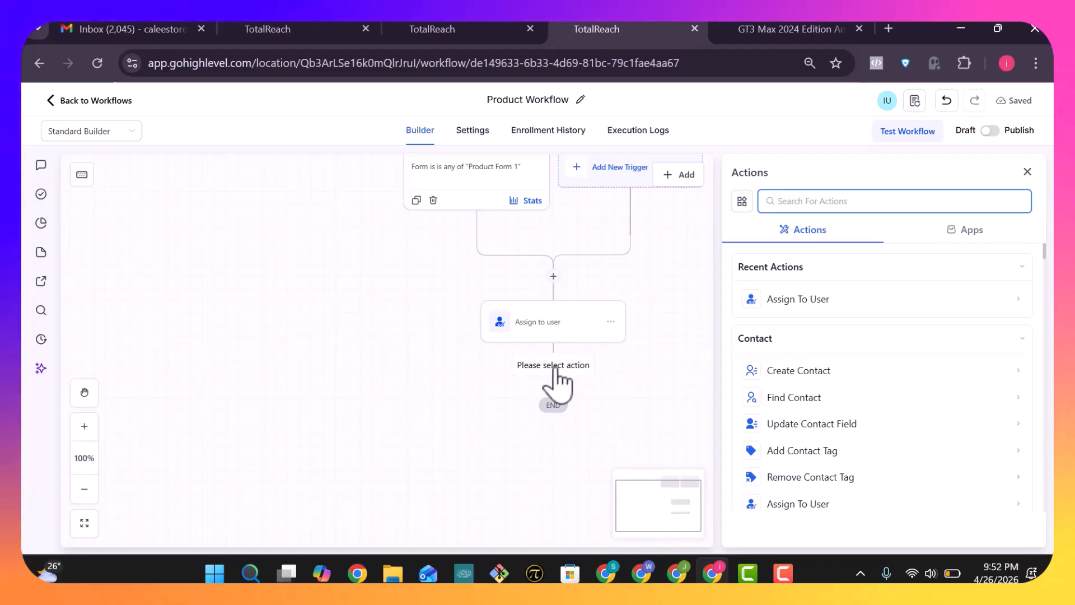
Search the actions for 'opp' and scroll to the Opportunity group.
text(pl)
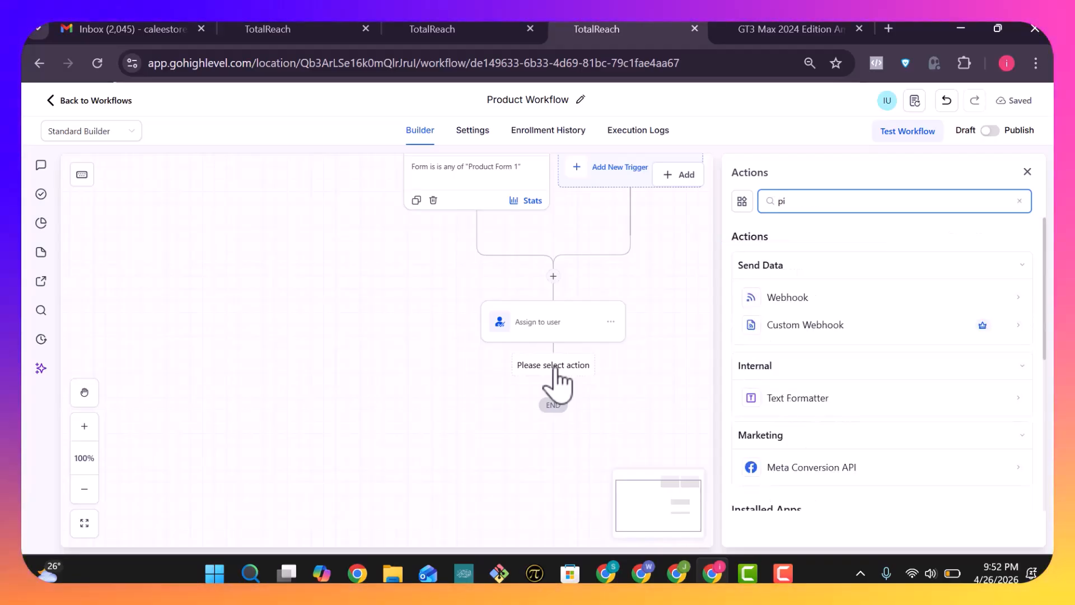
key(BackSpace)
key(BackSpace)
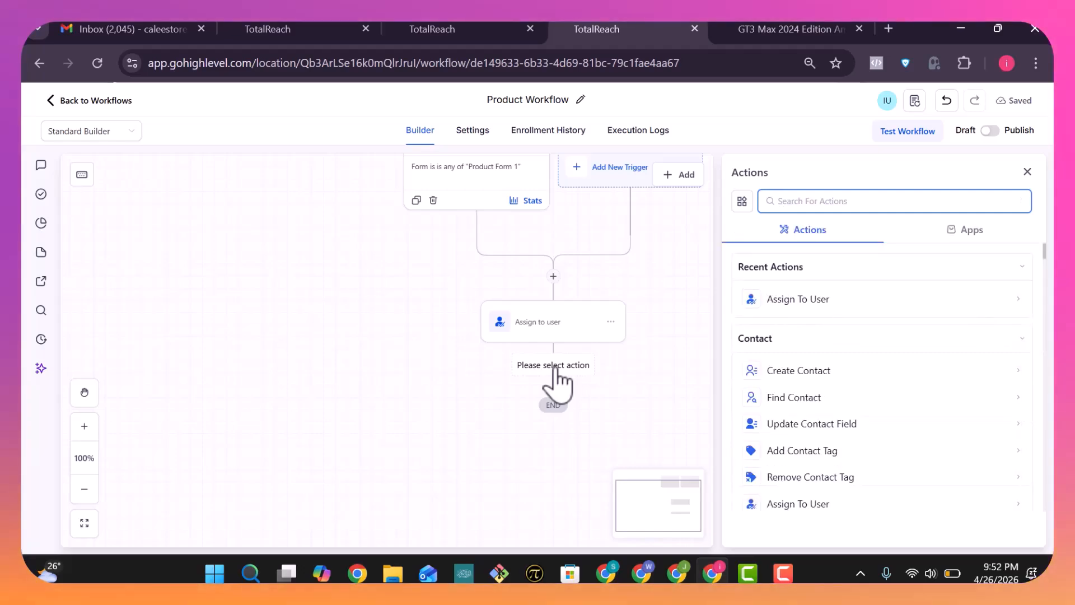
text(op)
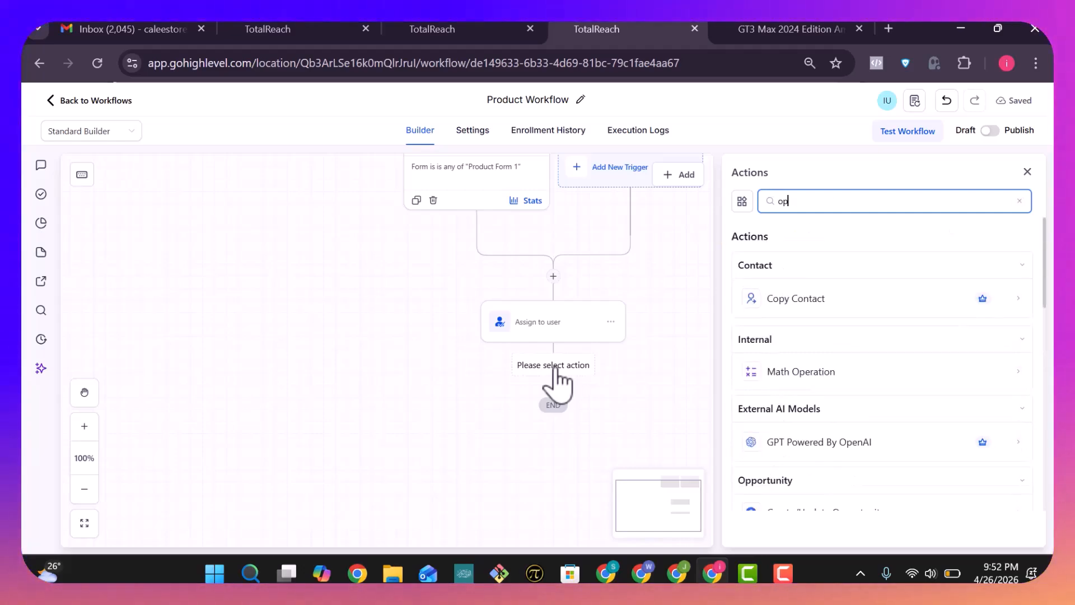
scroll(558, 382, down, 1)
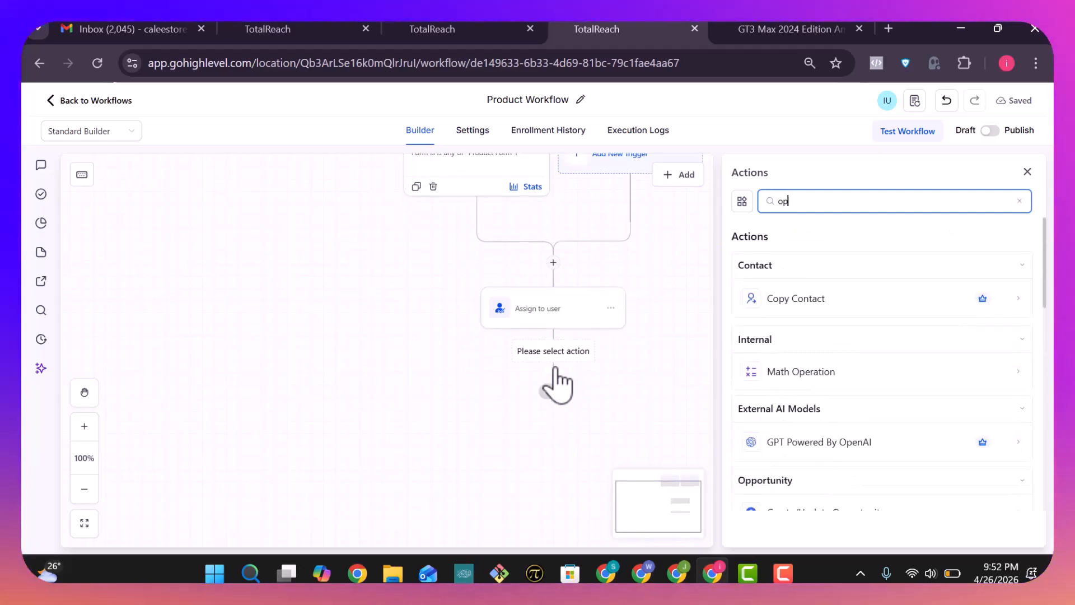
text(p)
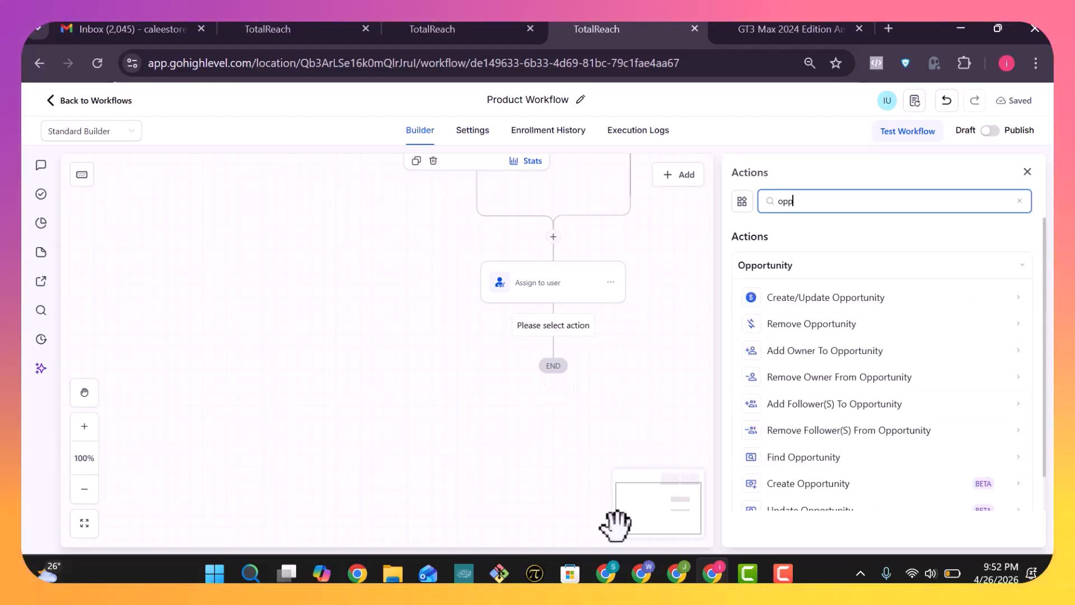
scroll(641, 338, up, 1)
scroll(637, 337, down, 1)
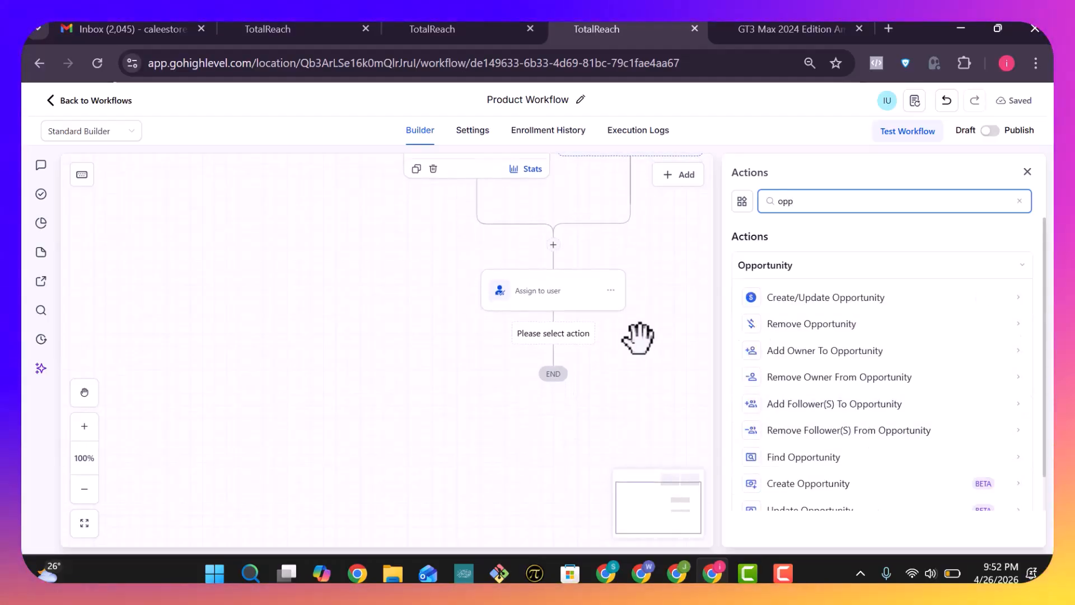
scroll(861, 458, down, 1)
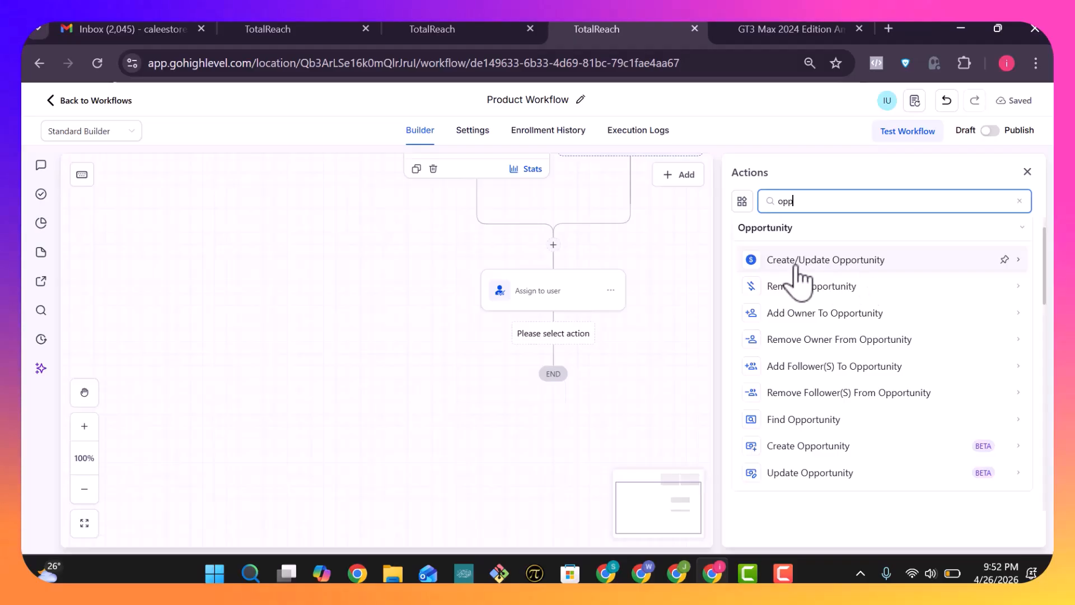
Add a Create Opportunity step whose Opportunity Name is {{contact.name}}-{{contact.phone}}.
click(829, 453)
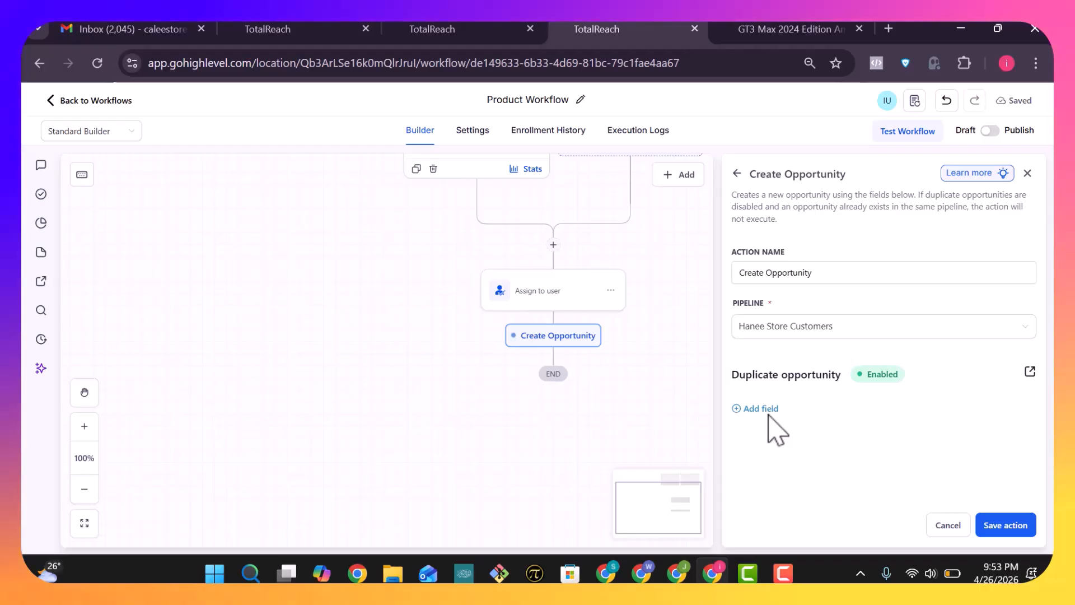
click(748, 413)
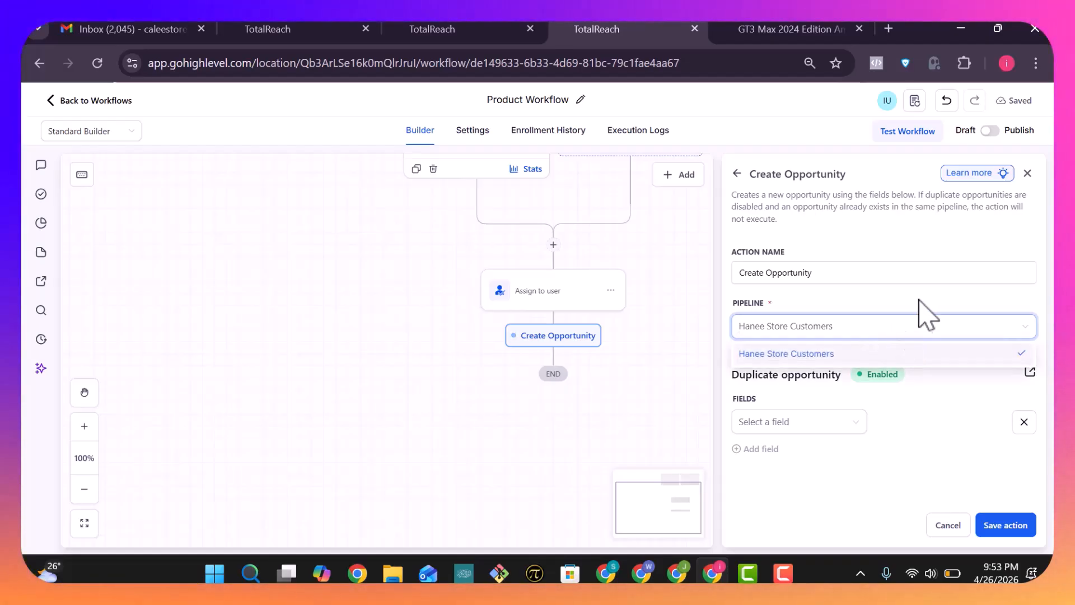
click(821, 424)
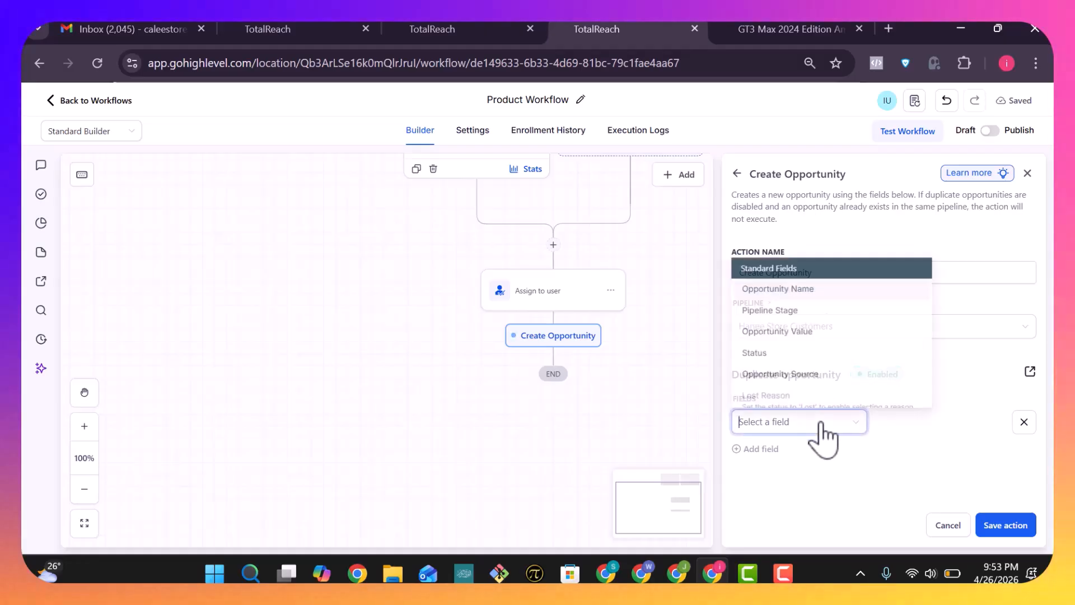
click(817, 288)
click(907, 425)
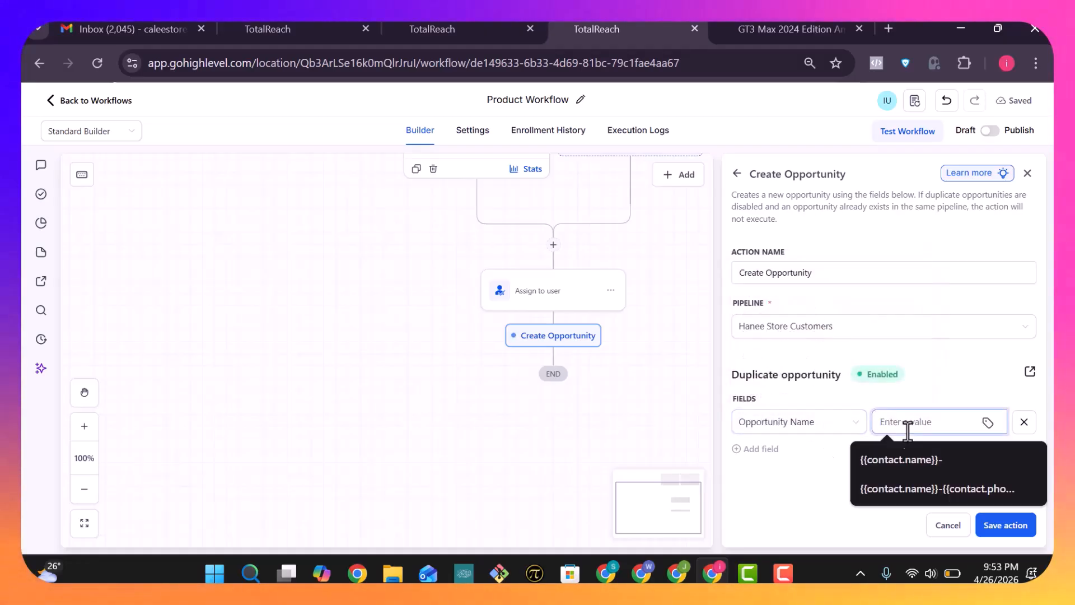
click(924, 489)
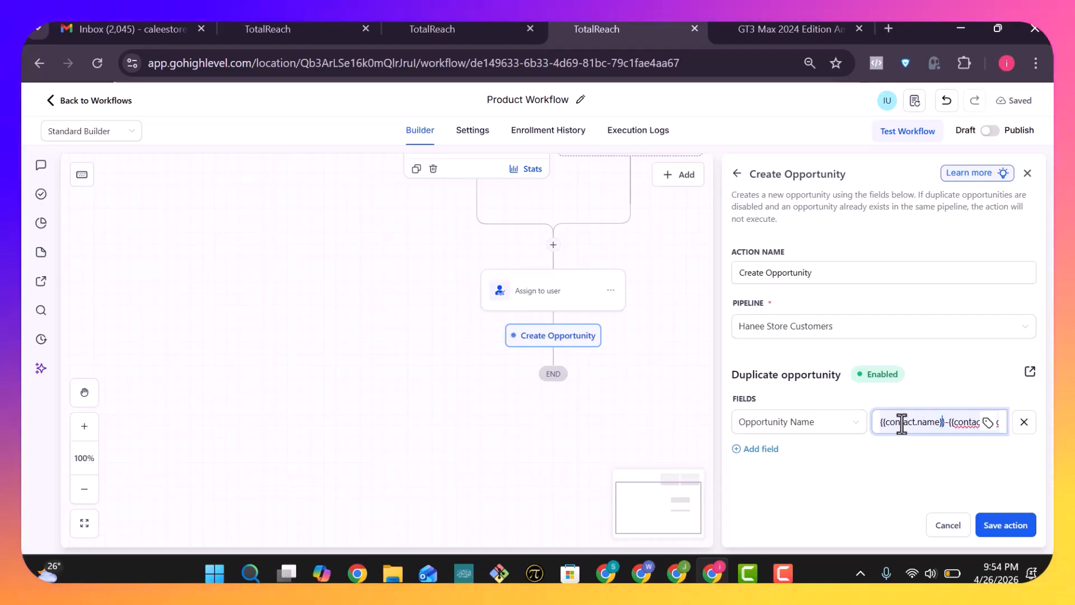
key(Right)
key(Right)
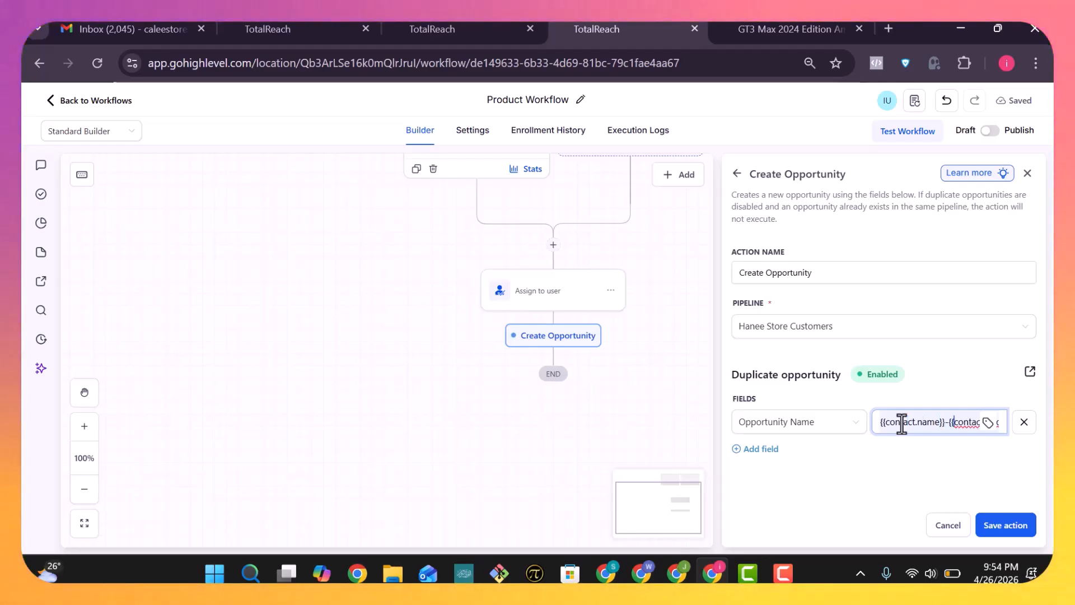
key(Right)
key(Right)
key(Right)
key(Right)
key(Right)
key(Right)
key(Right)
key(Right)
key(Right)
key(Right)
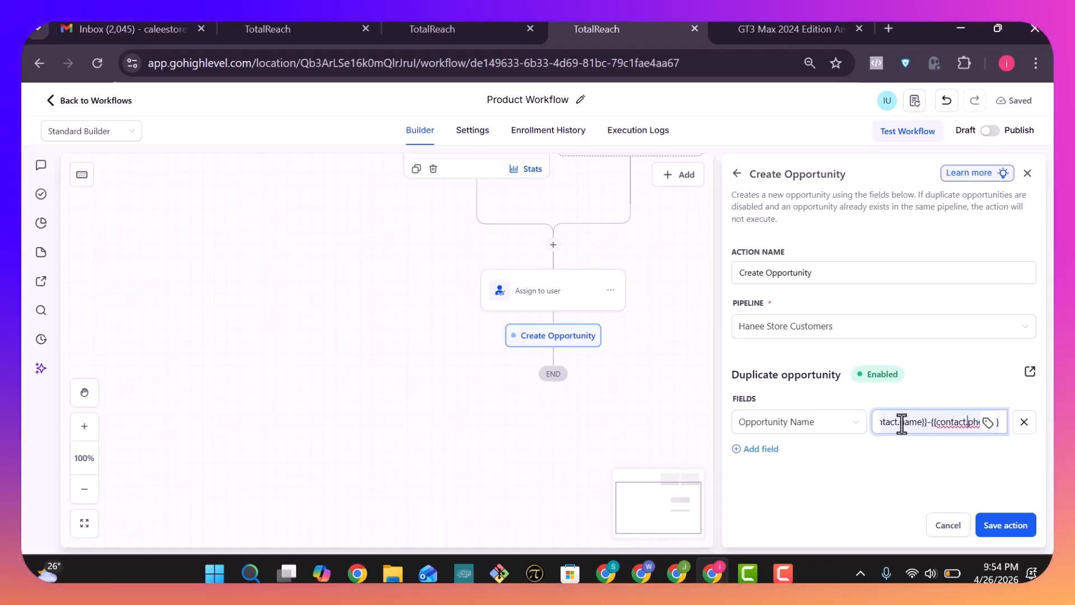
key(Home)
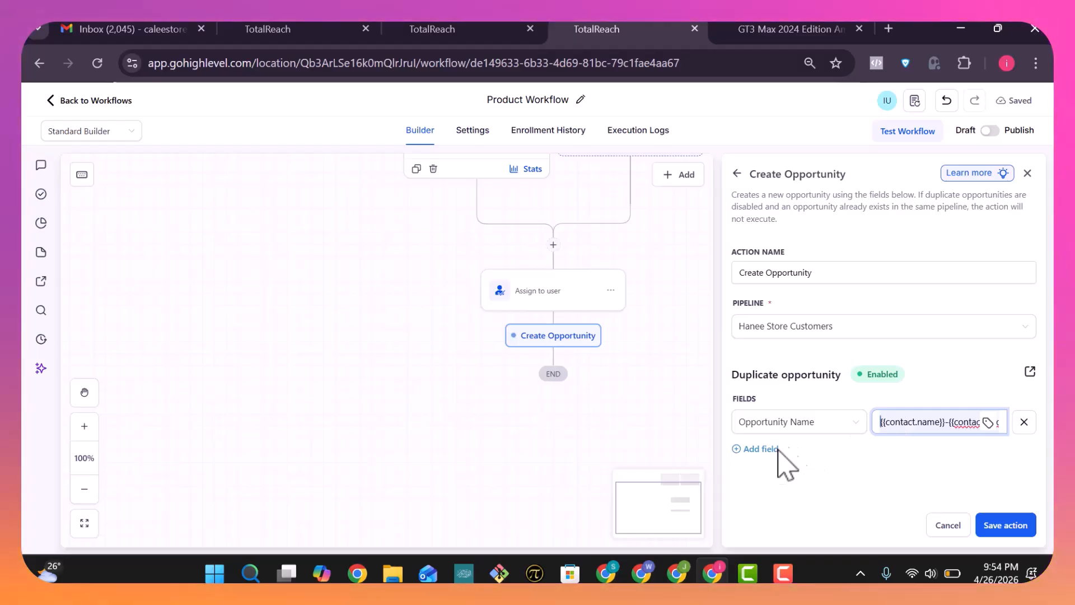
click(767, 449)
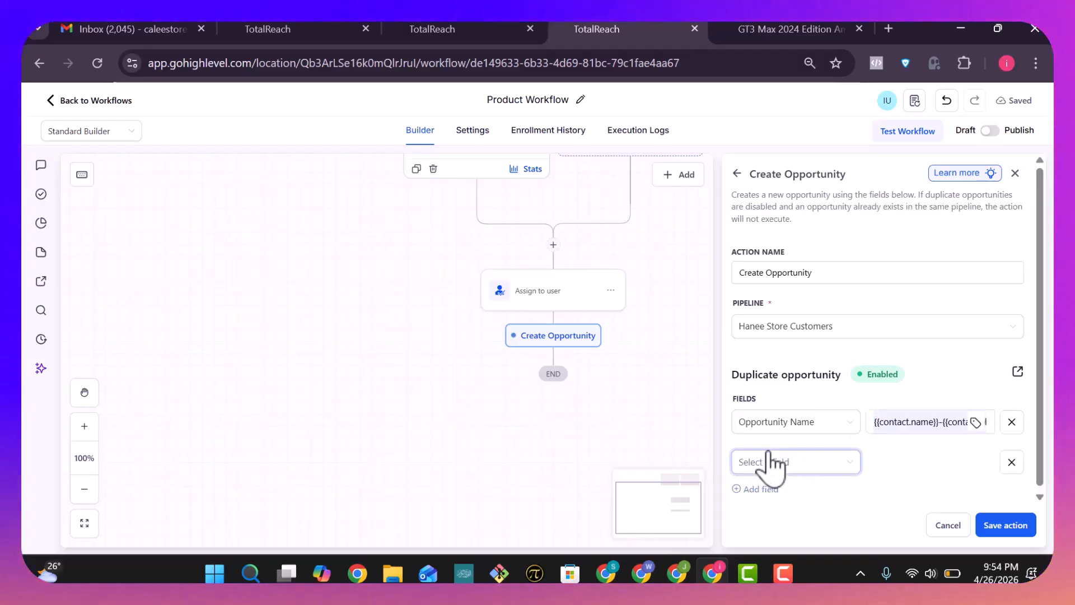
Set the opportunity's Pipeline Stage to New Order and its Opportunity Value to 45000.
click(846, 468)
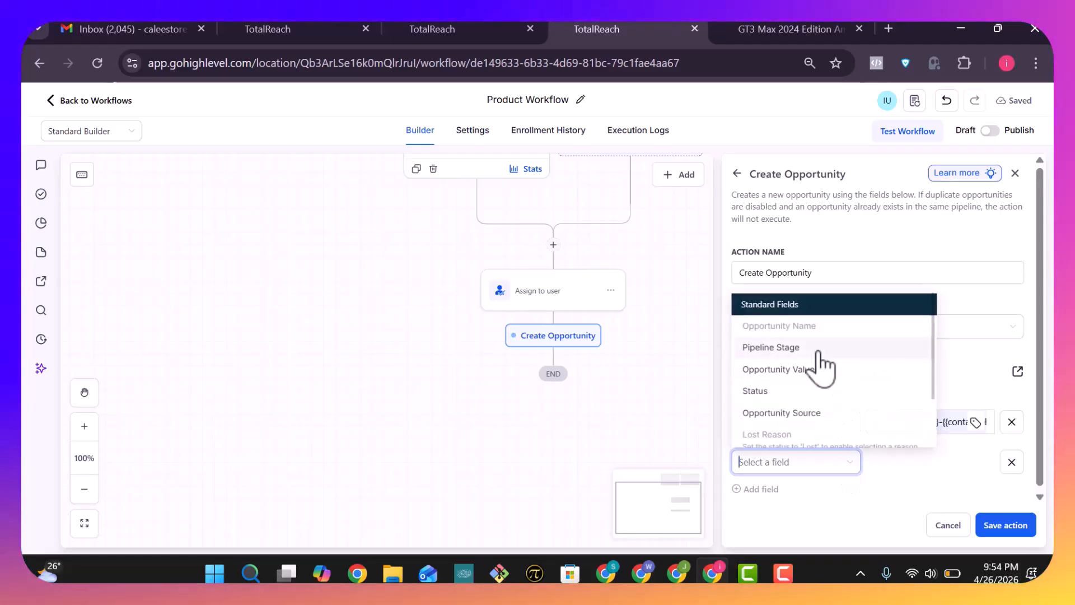
click(818, 348)
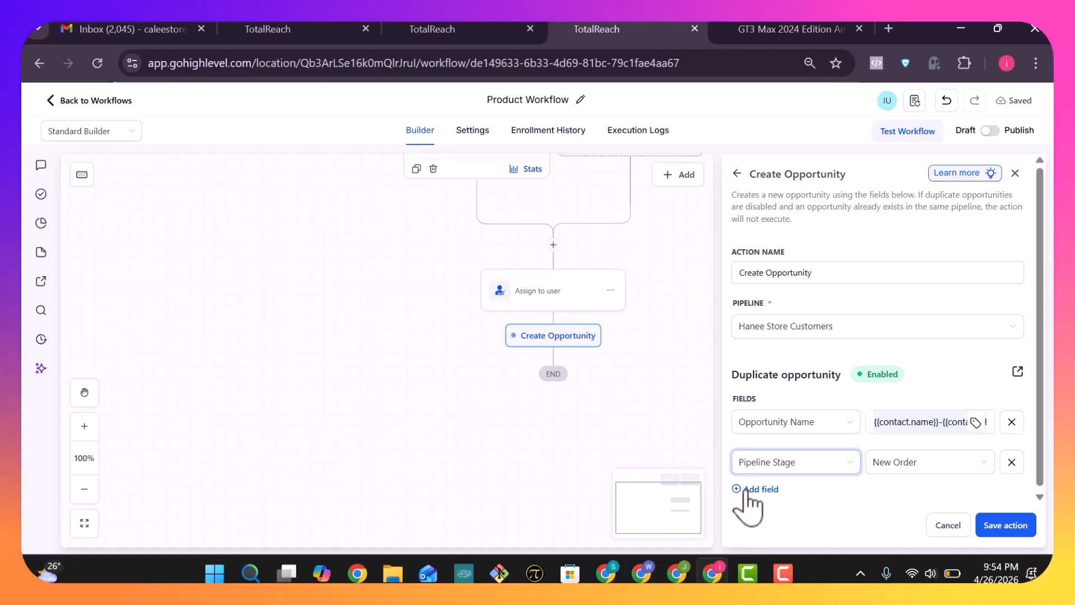
scroll(848, 460, down, 1)
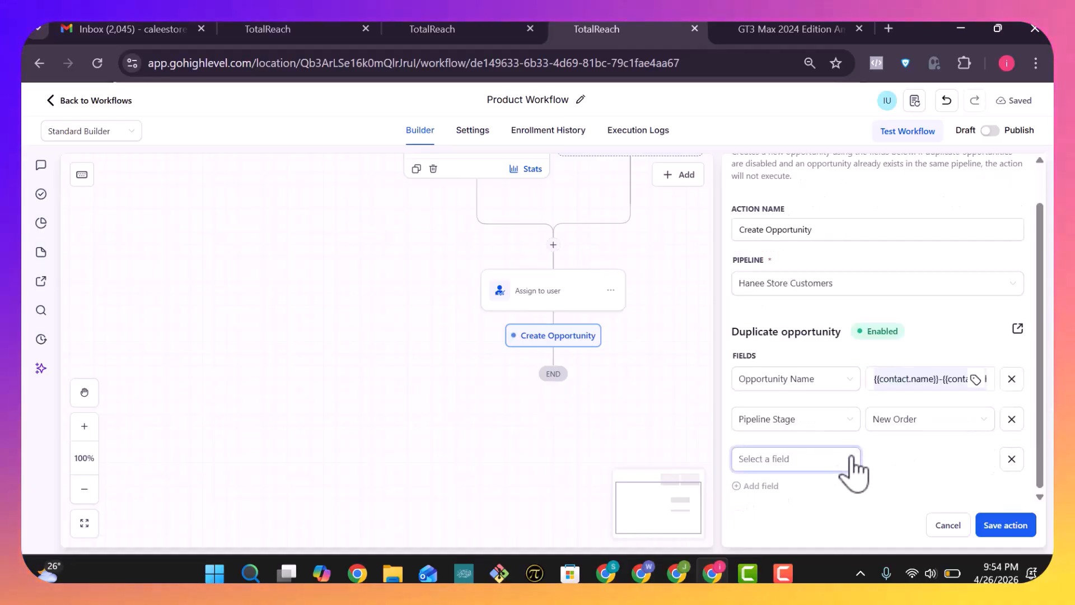
click(850, 462)
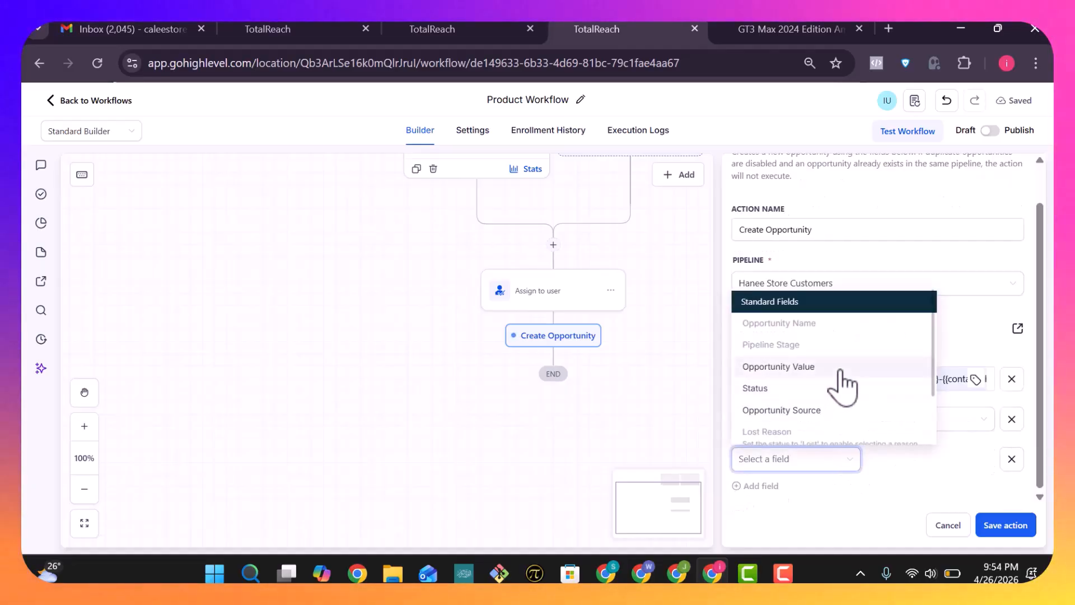
click(837, 367)
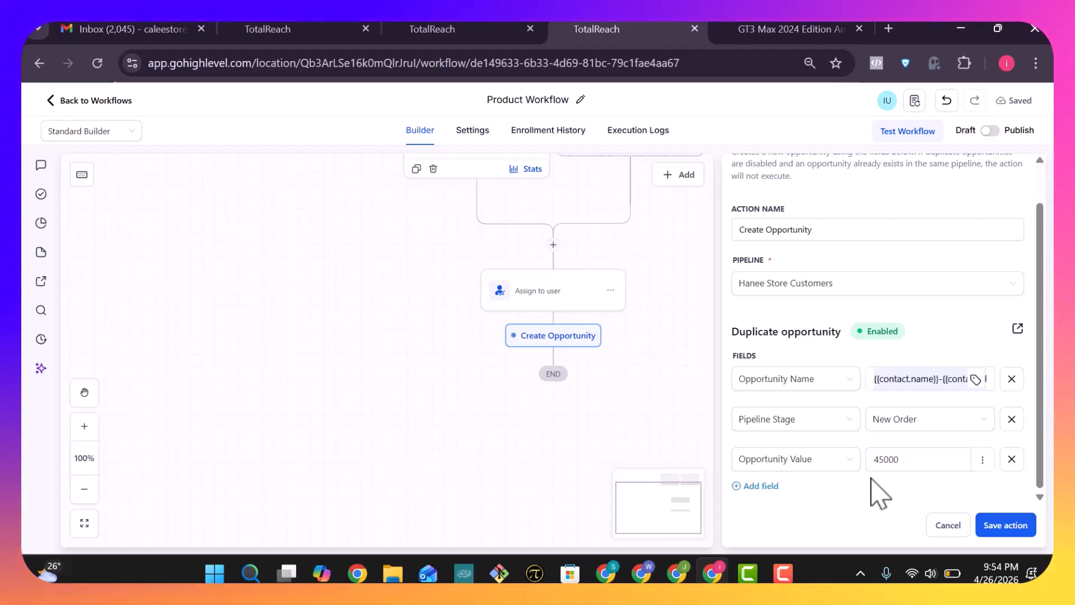
Add Status Open and Opportunity Source {{contact.source}} fields to the opportunity.
click(758, 488)
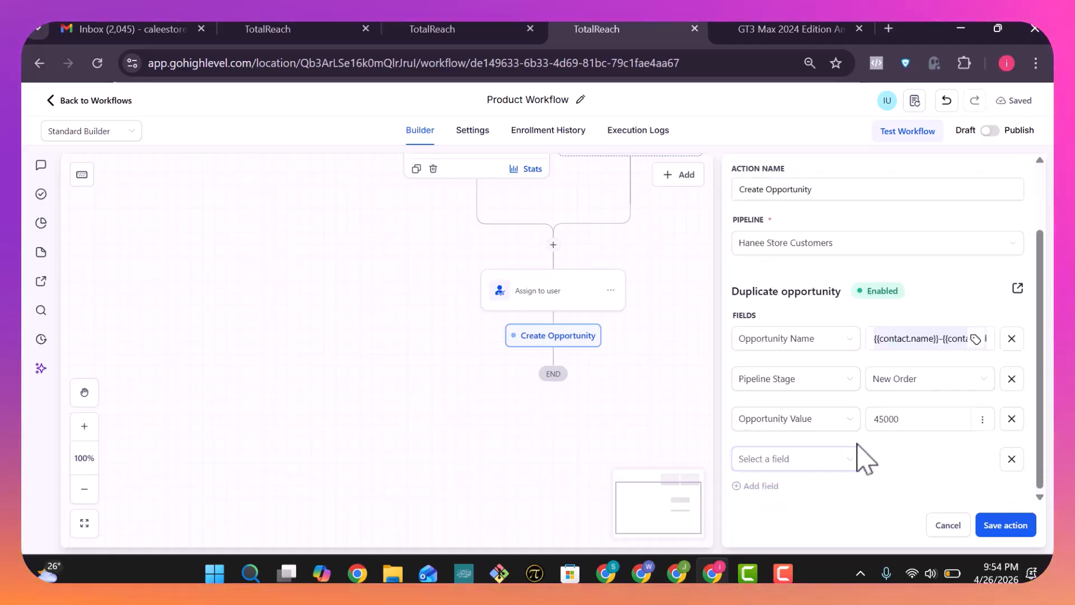
click(853, 458)
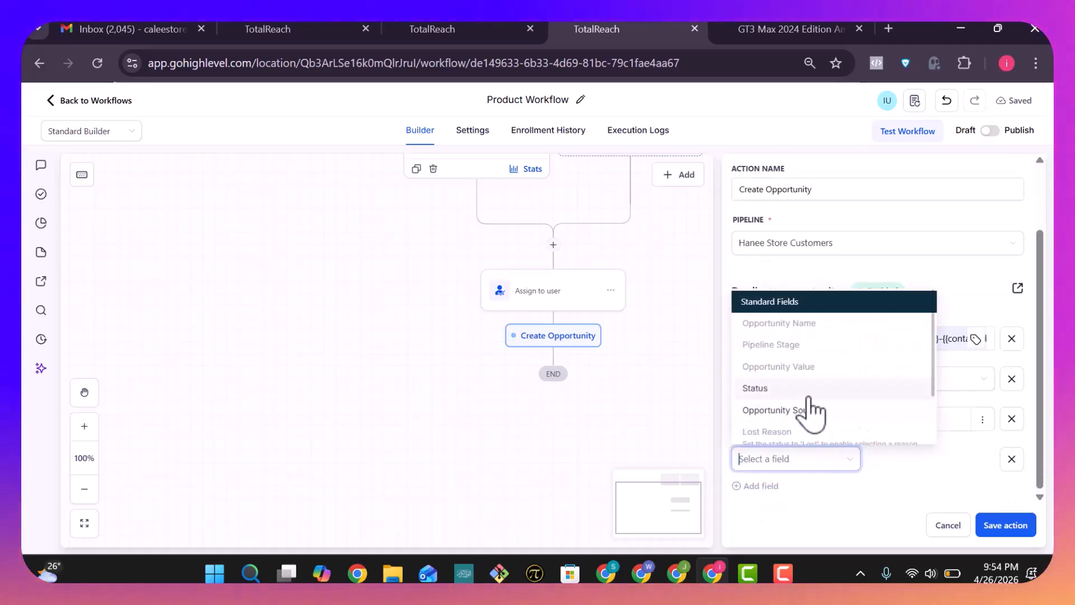
click(756, 388)
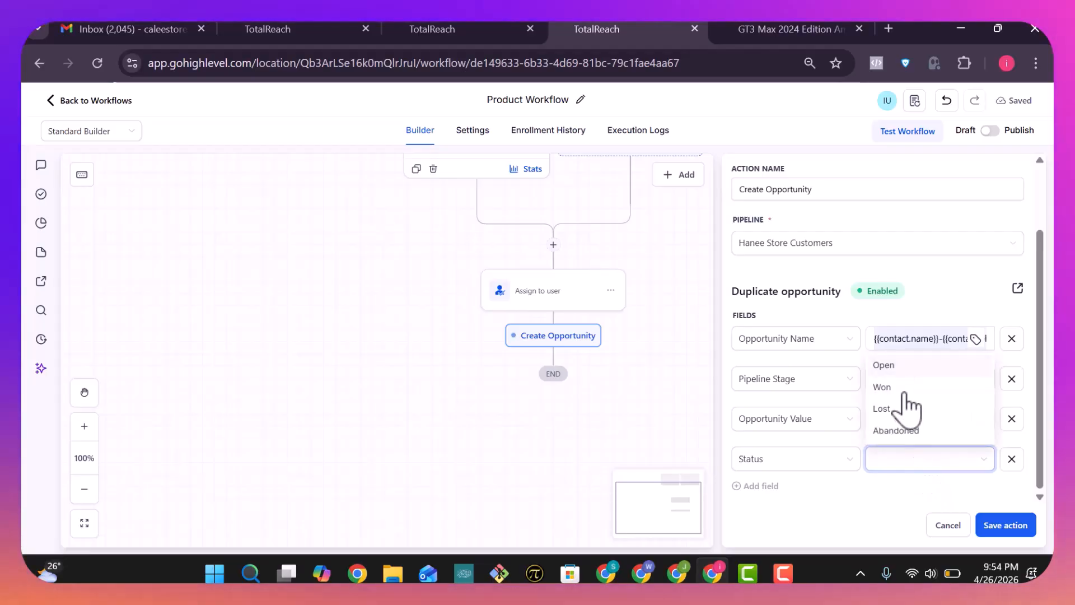
click(892, 369)
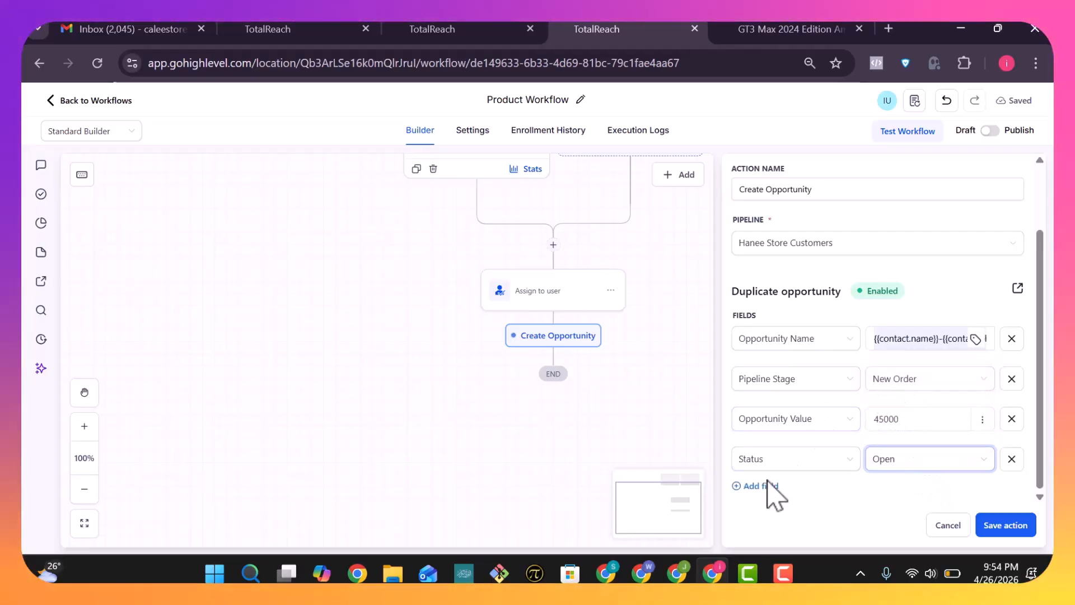
click(766, 485)
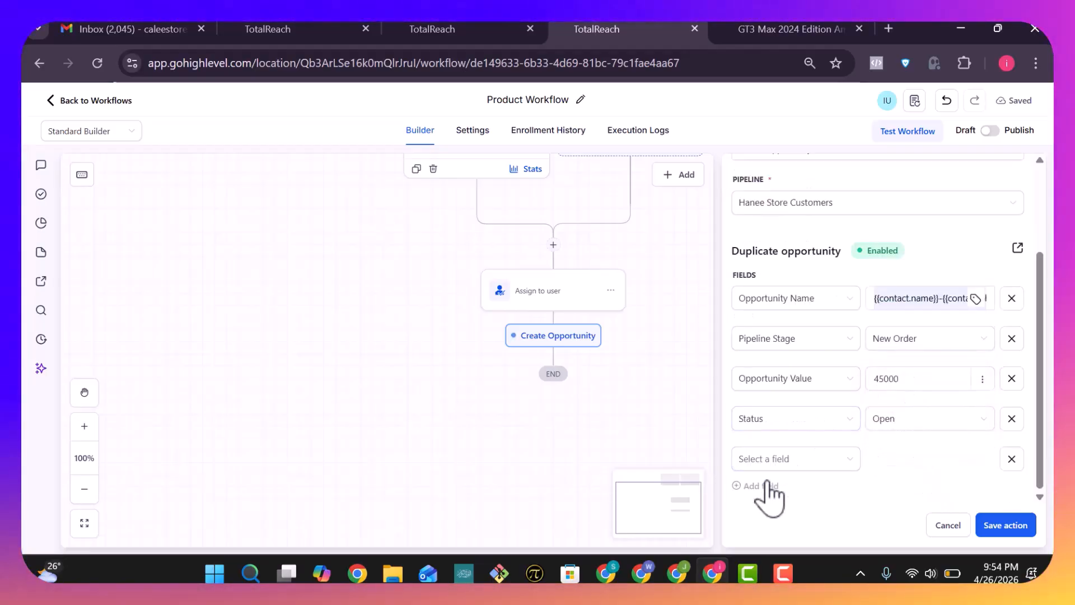
click(828, 461)
click(816, 411)
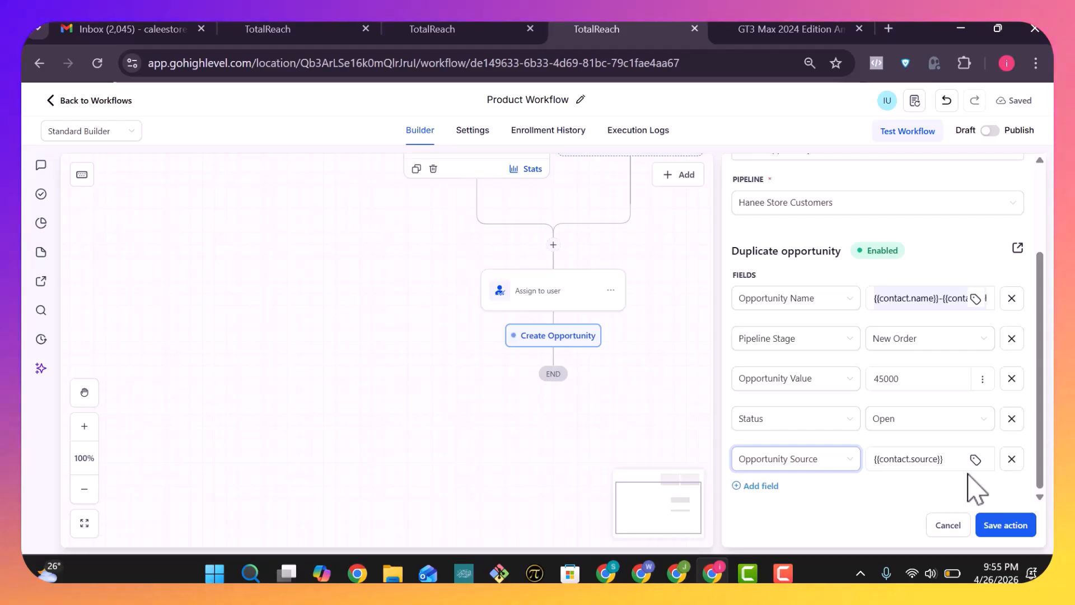
Save the Create Opportunity step and review the trigger, Assign to user and Create Opportunity steps on the canvas.
click(1012, 528)
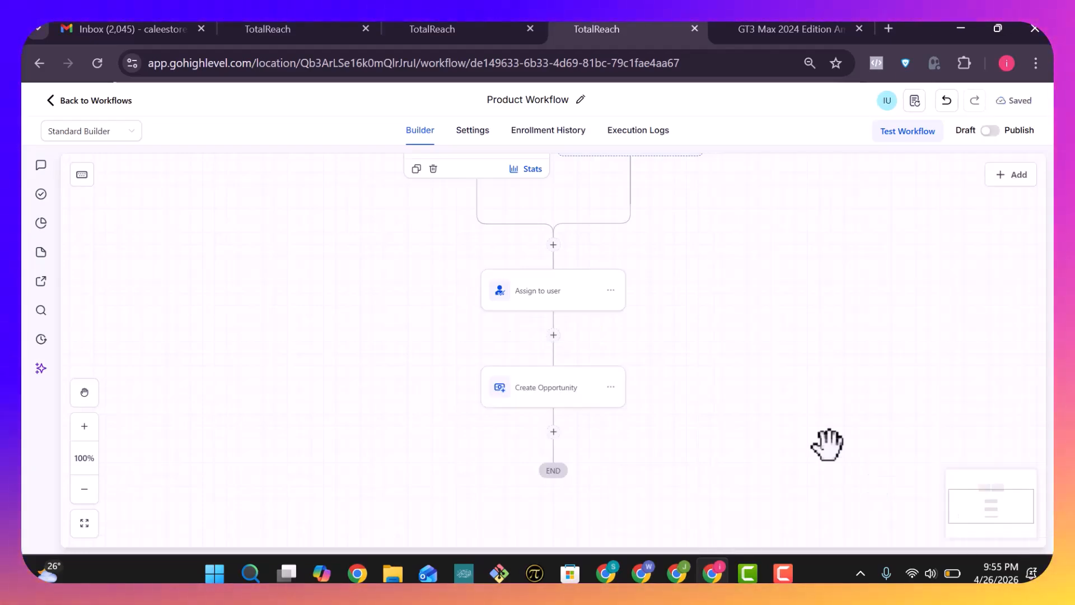
scroll(827, 445, up, 2)
scroll(827, 445, down, 2)
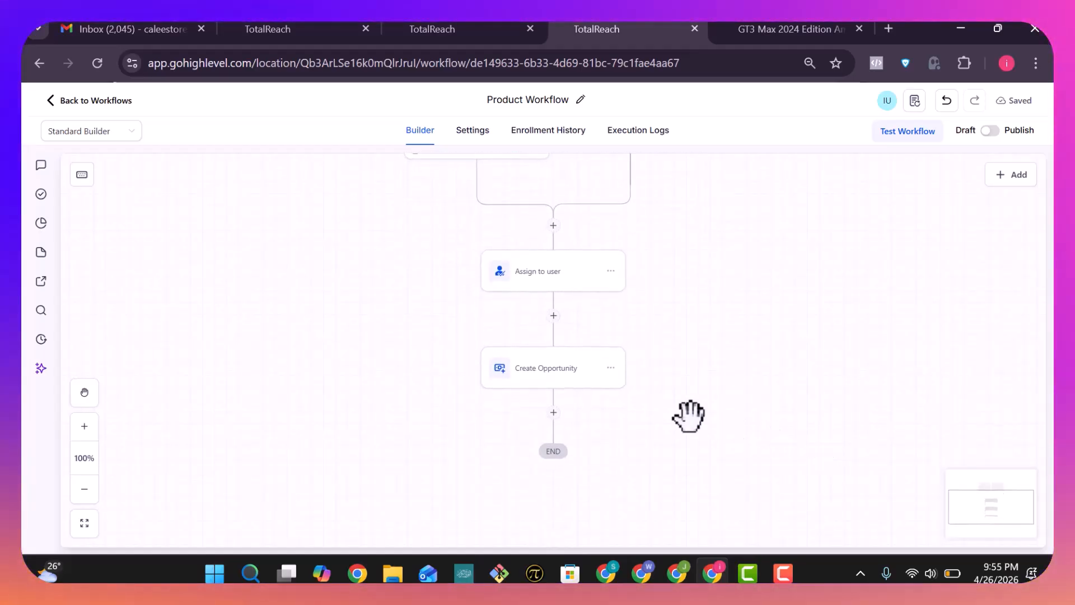
scroll(689, 415, up, 2)
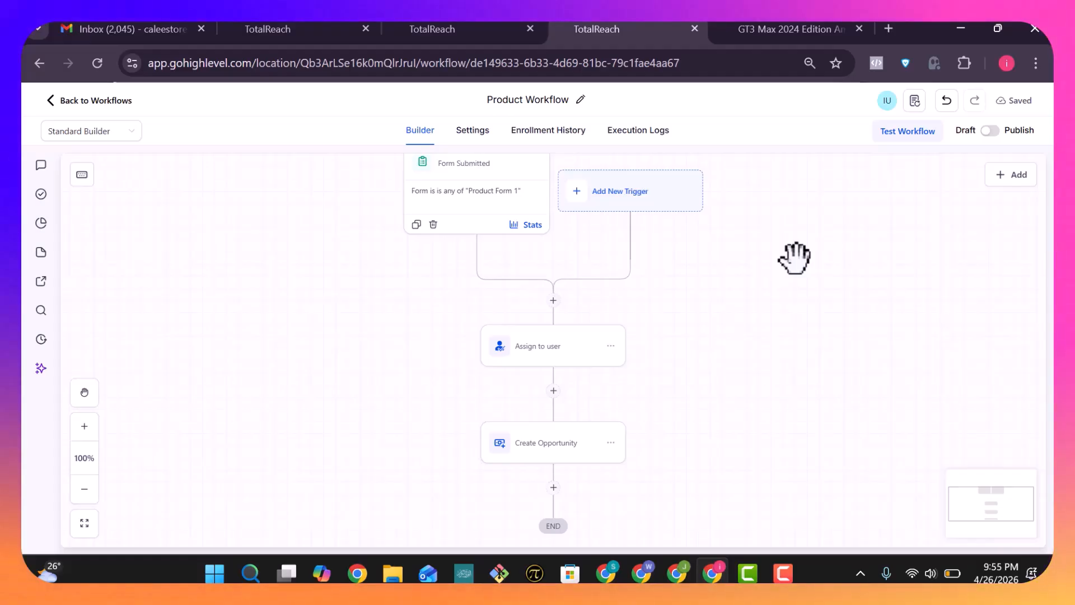
scroll(794, 257, up, 5)
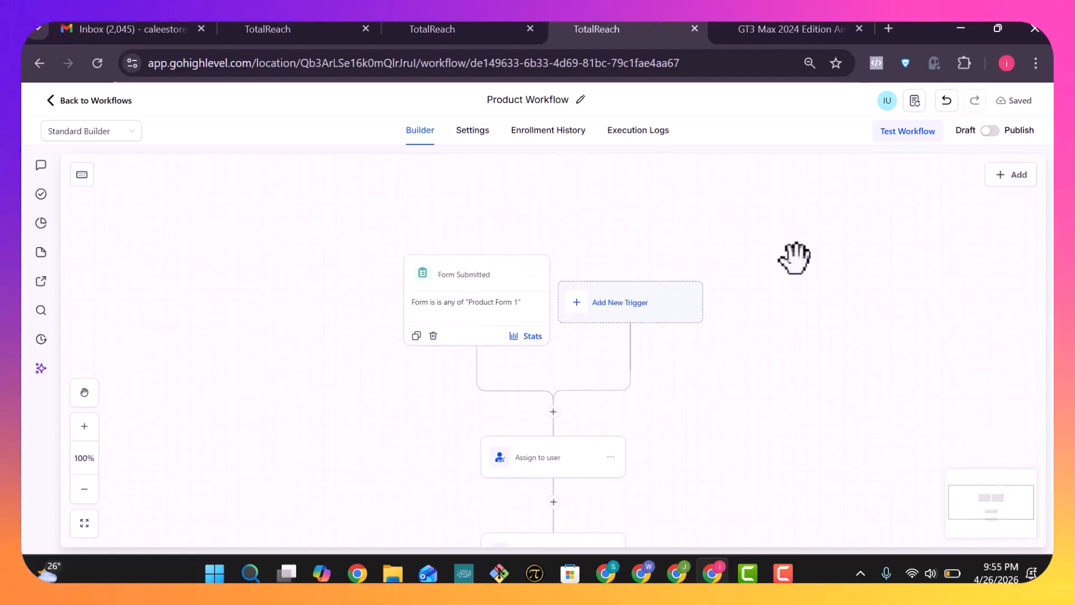
scroll(794, 258, down, 6)
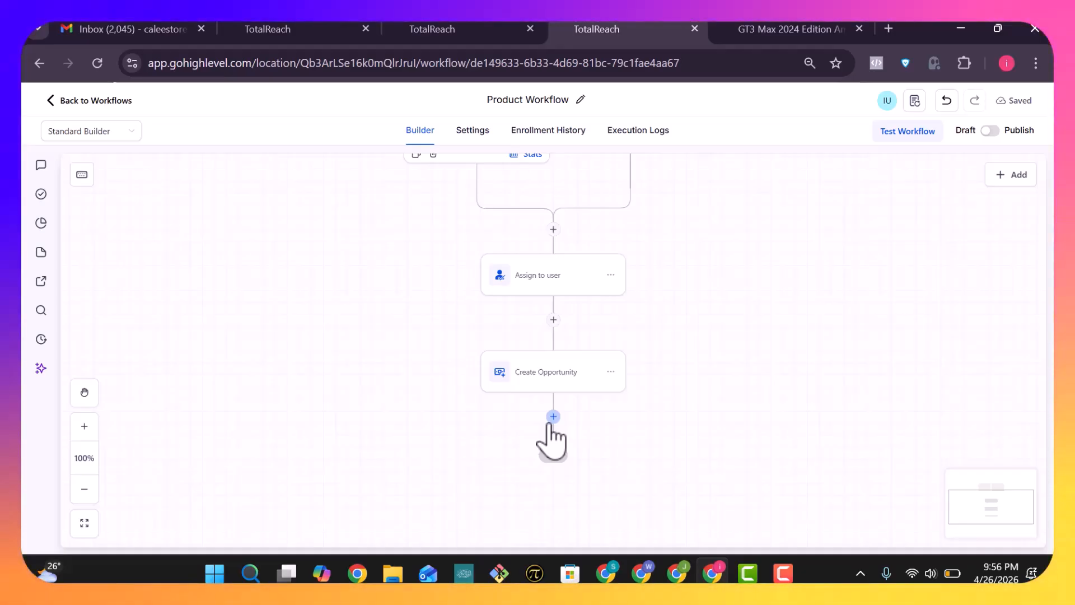
Add a Send Internal Notification step after Create Opportunity, found by searching 'no'.
click(553, 418)
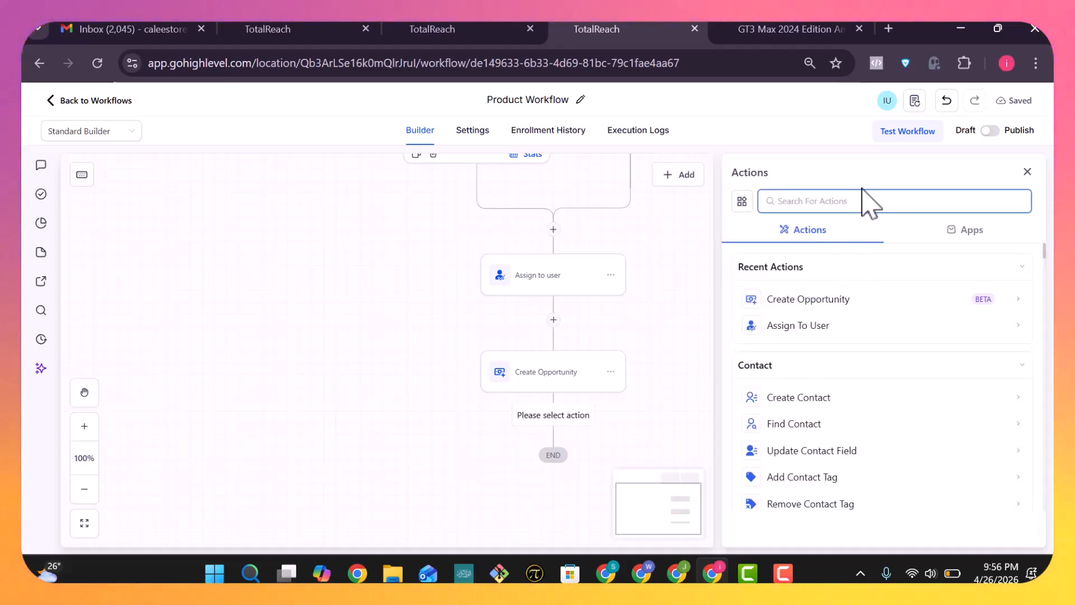
text(n)
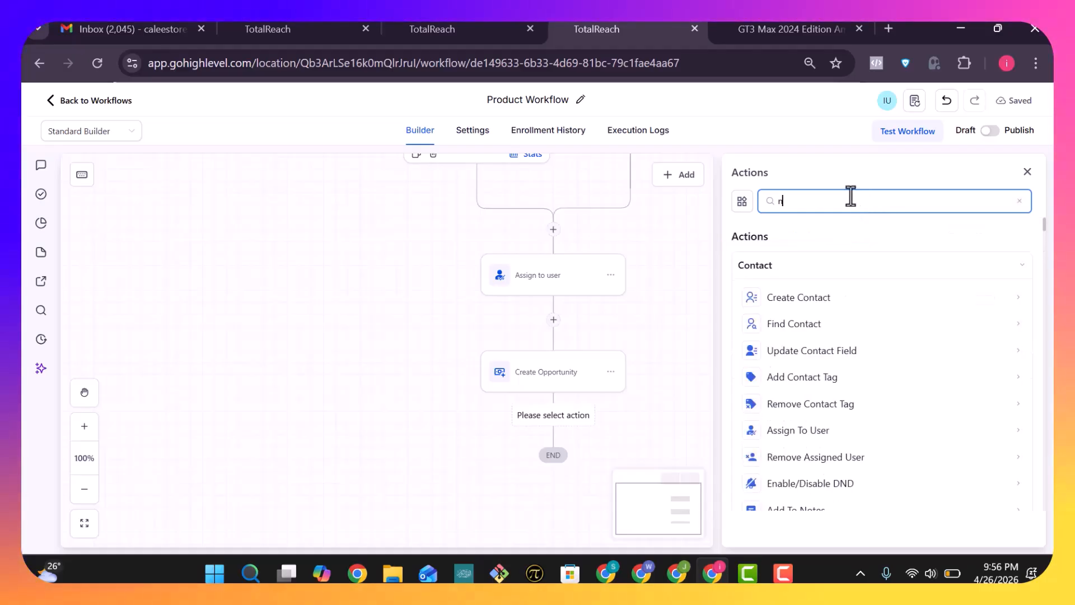
text(o)
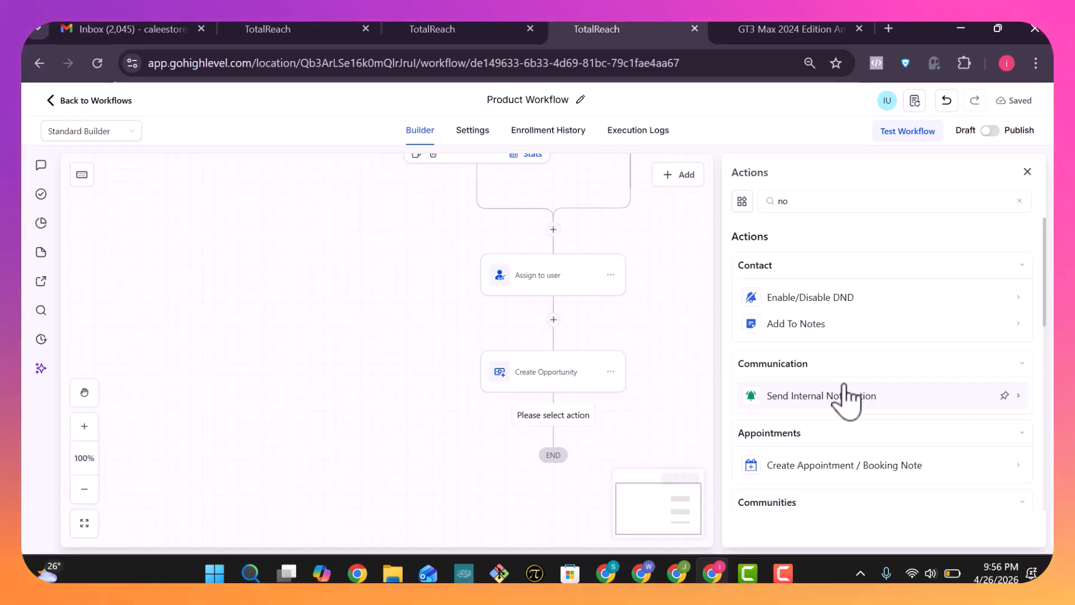
click(846, 395)
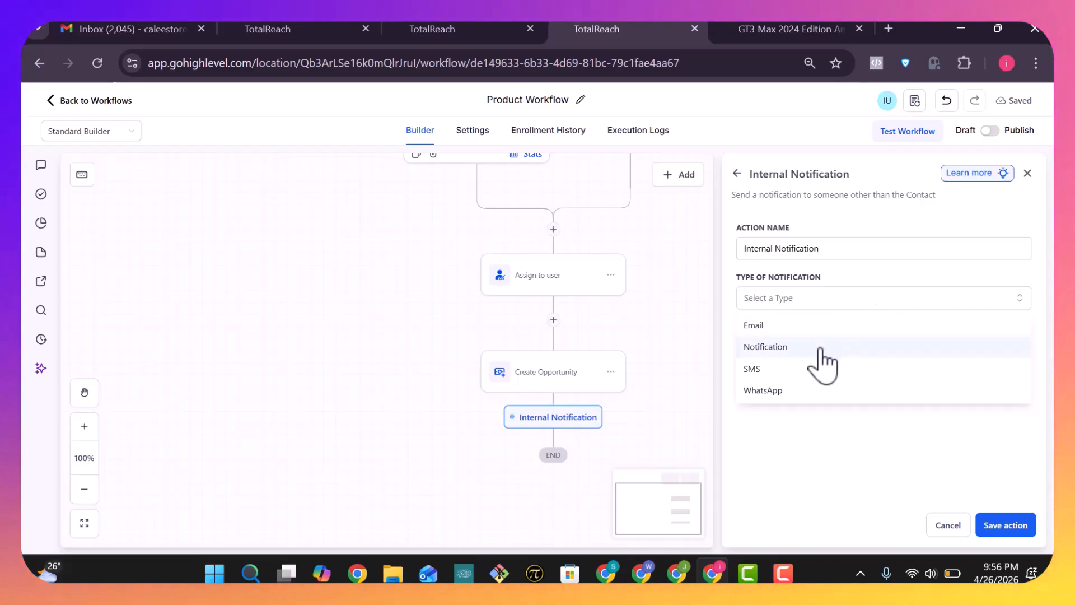
Make it a Notification titled New {{opportunity.pipeline_name}} with the message 'New Order'.
click(822, 348)
click(836, 356)
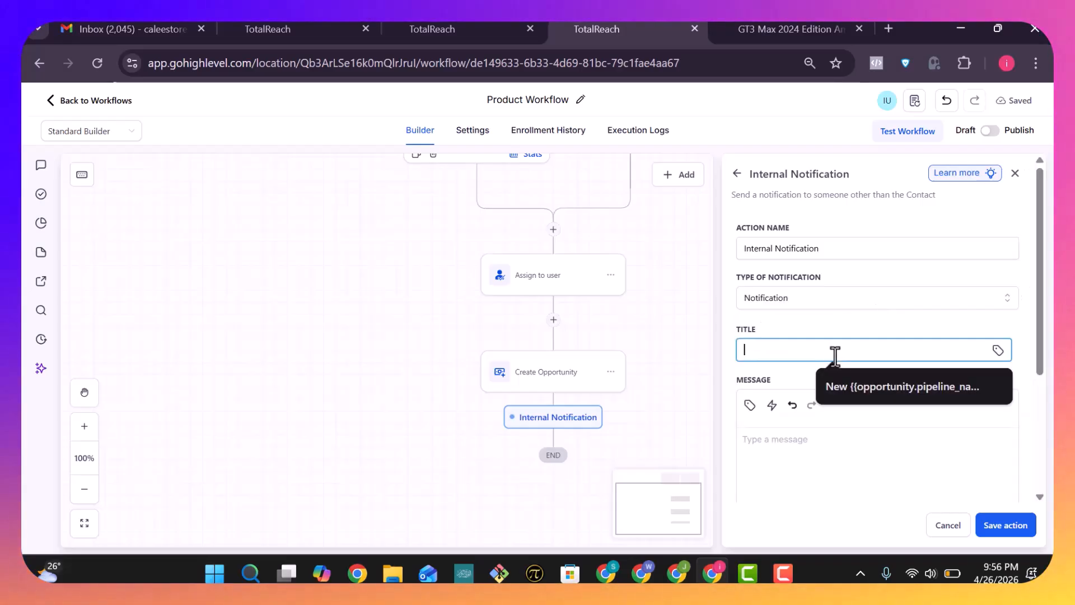
click(881, 391)
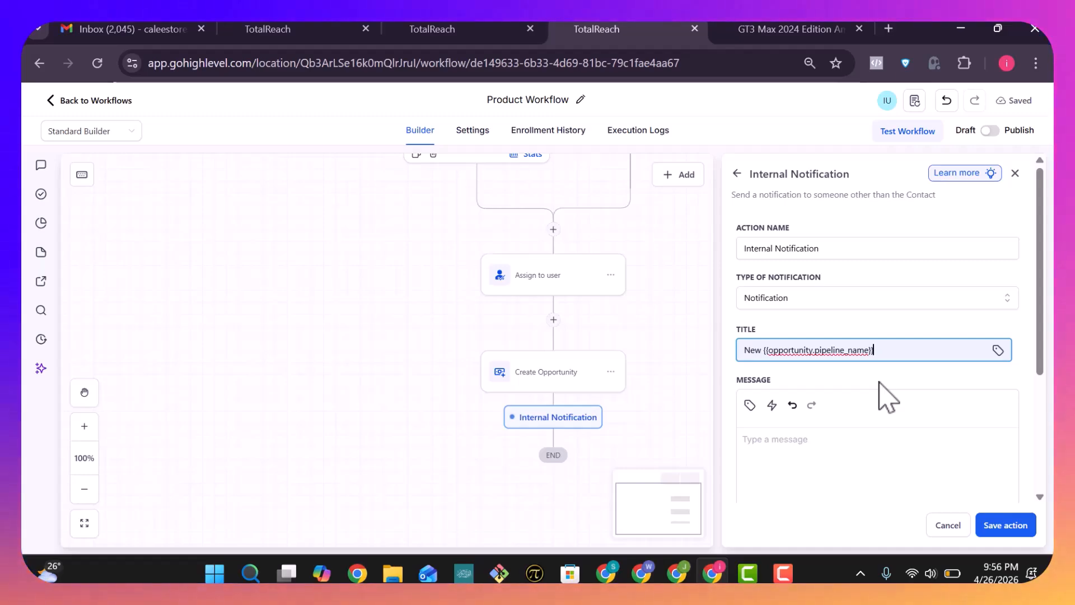
click(916, 409)
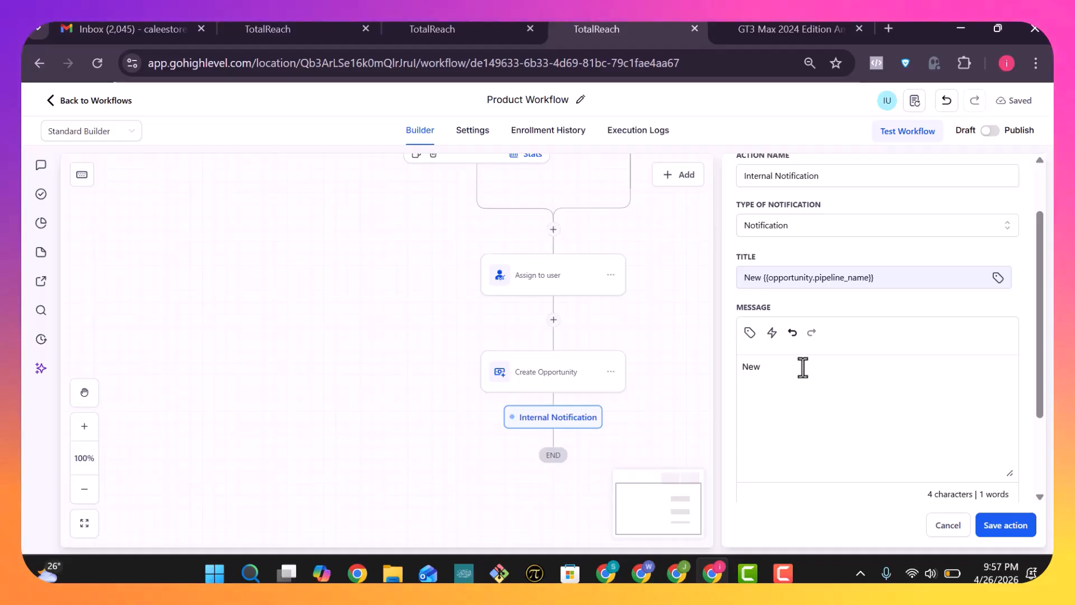
text(Ord)
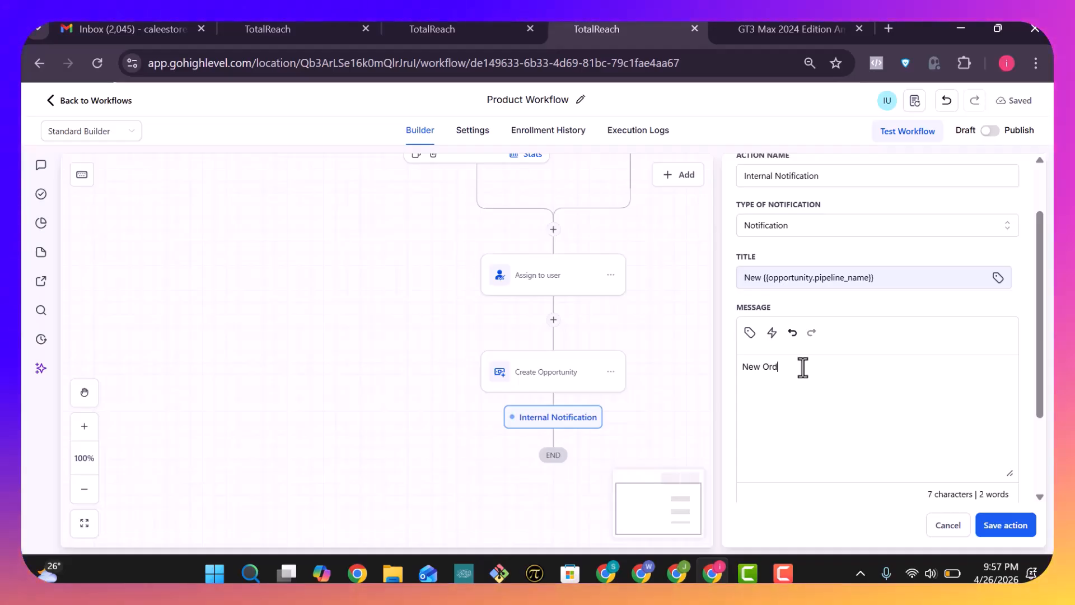
text(er)
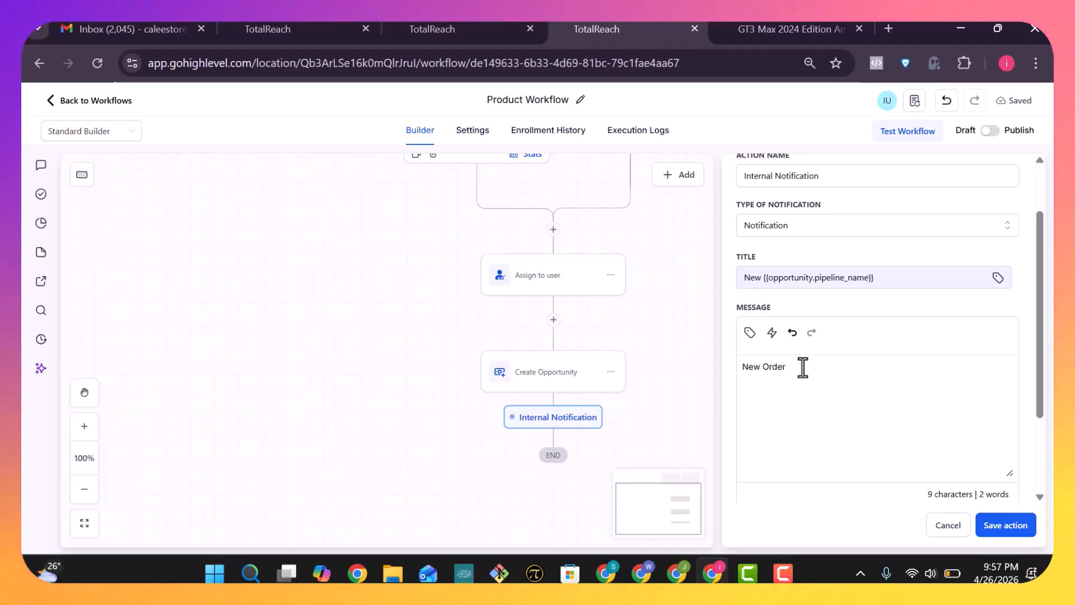
scroll(803, 367, down, 1)
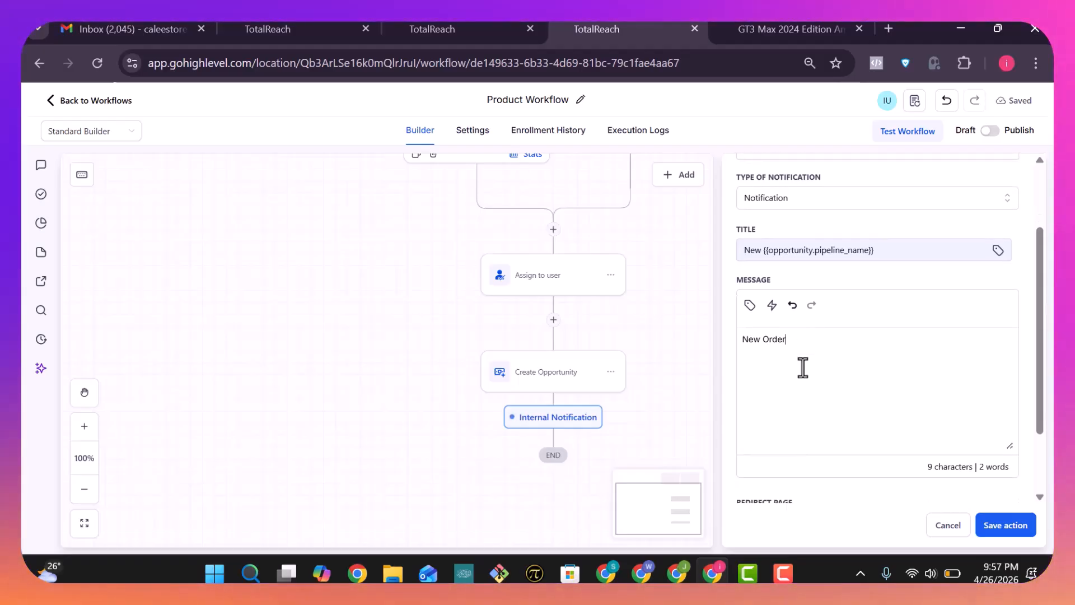
scroll(803, 367, down, 3)
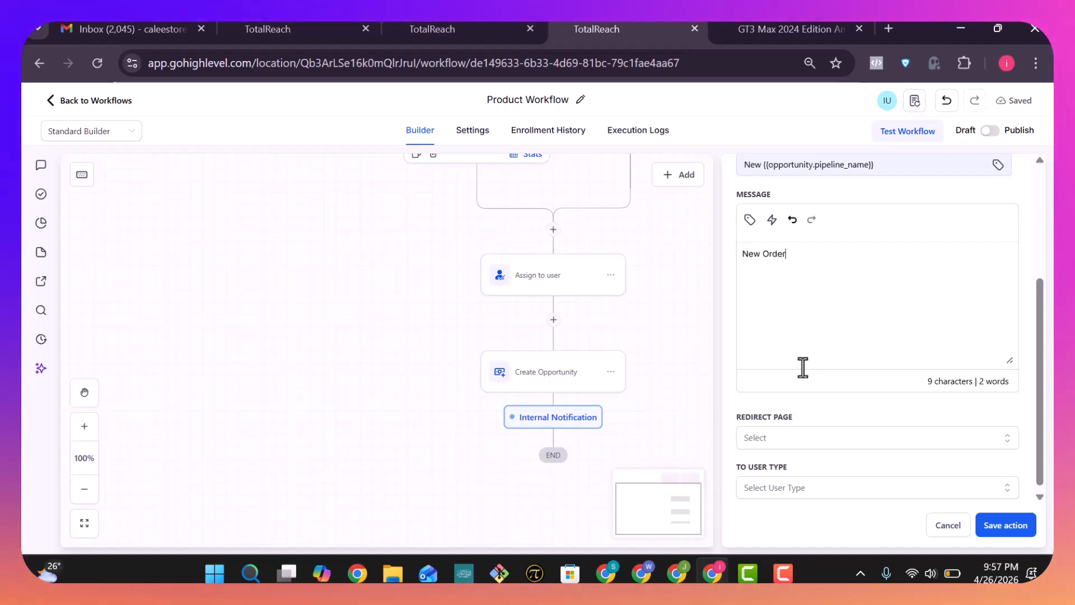
scroll(804, 367, down, 1)
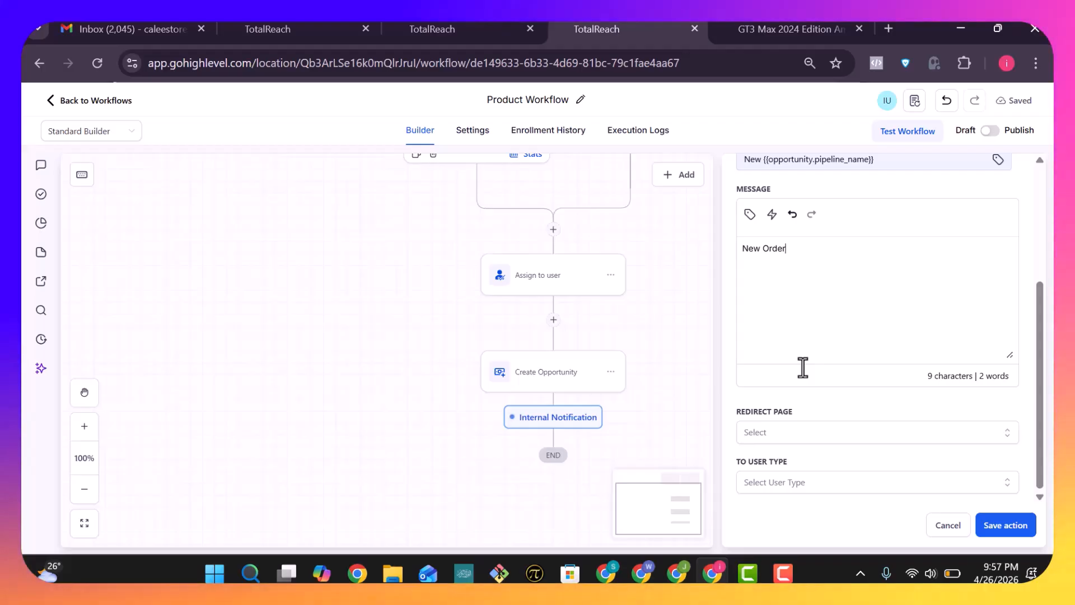
Set the notification's Redirect Page to Opportunity.
click(912, 438)
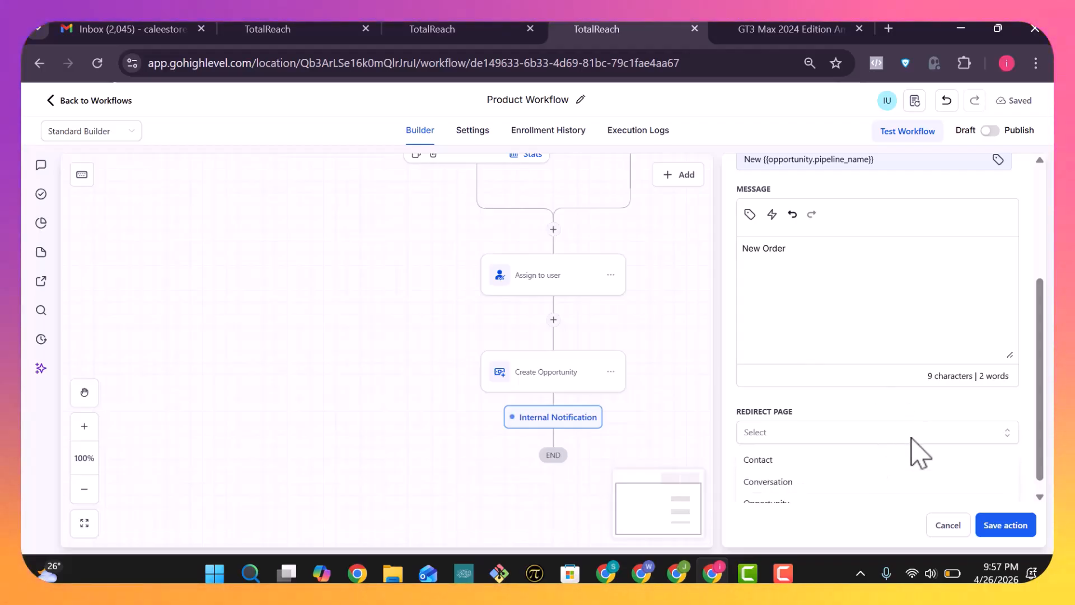
scroll(919, 453, down, 1)
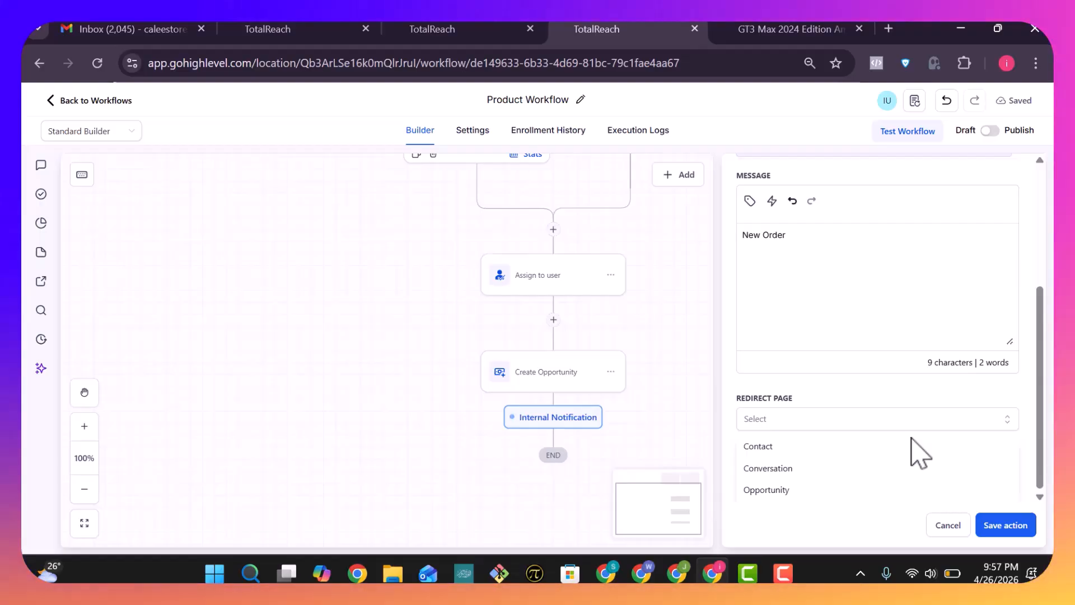
scroll(918, 453, up, 3)
scroll(879, 420, down, 3)
click(872, 419)
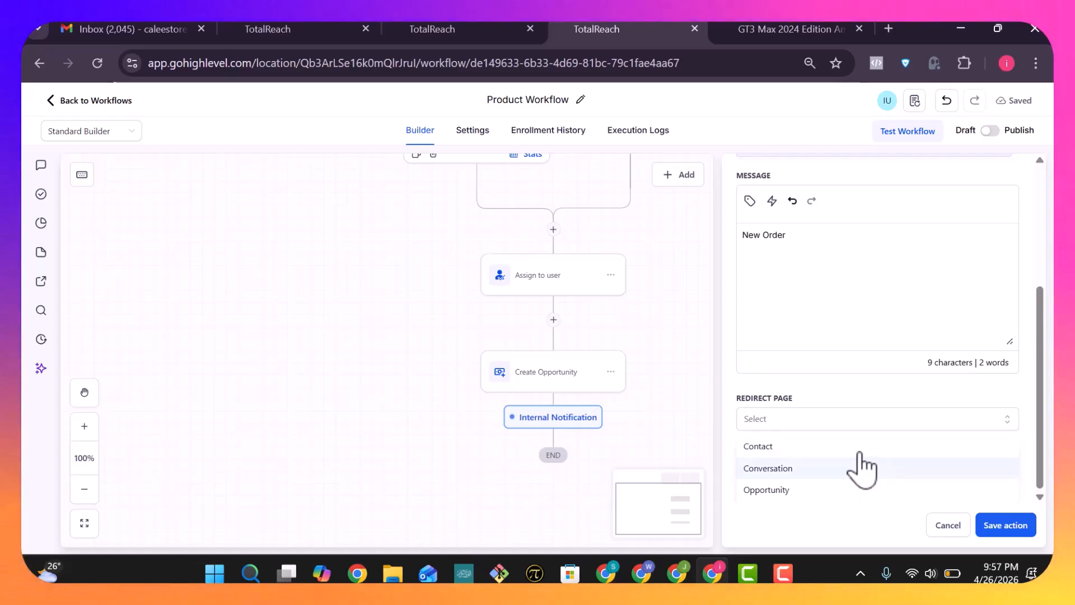
click(831, 491)
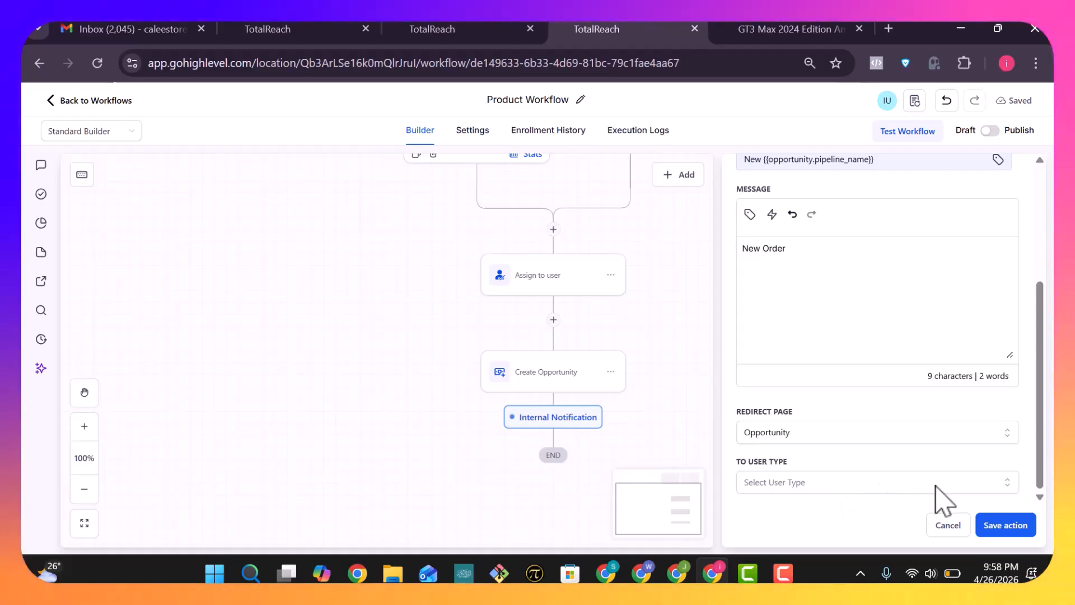
Send the notification to the user assigned to the contact and save the step.
click(992, 485)
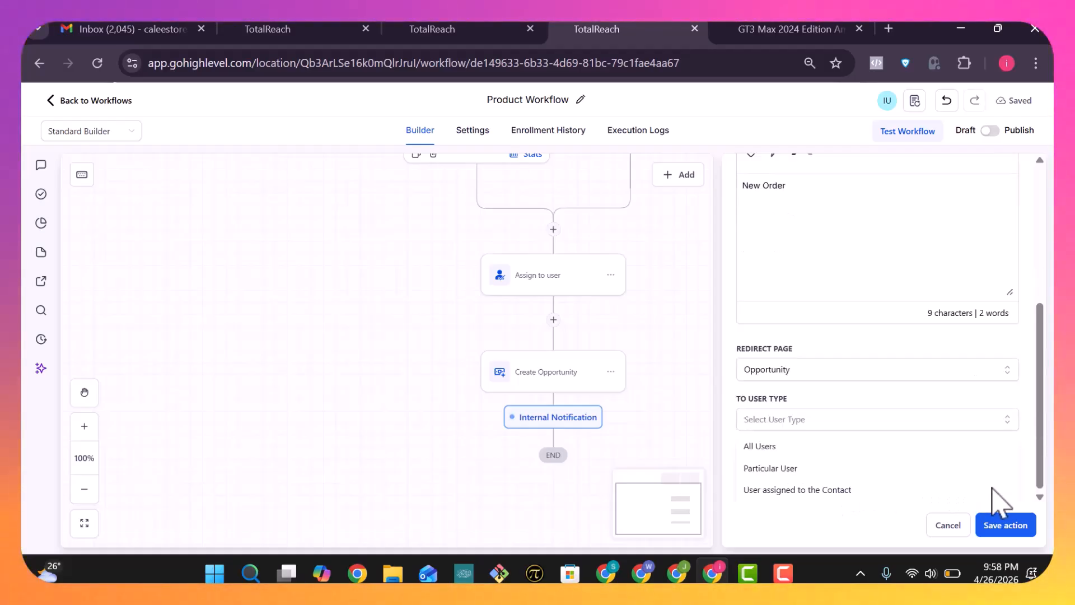
click(869, 470)
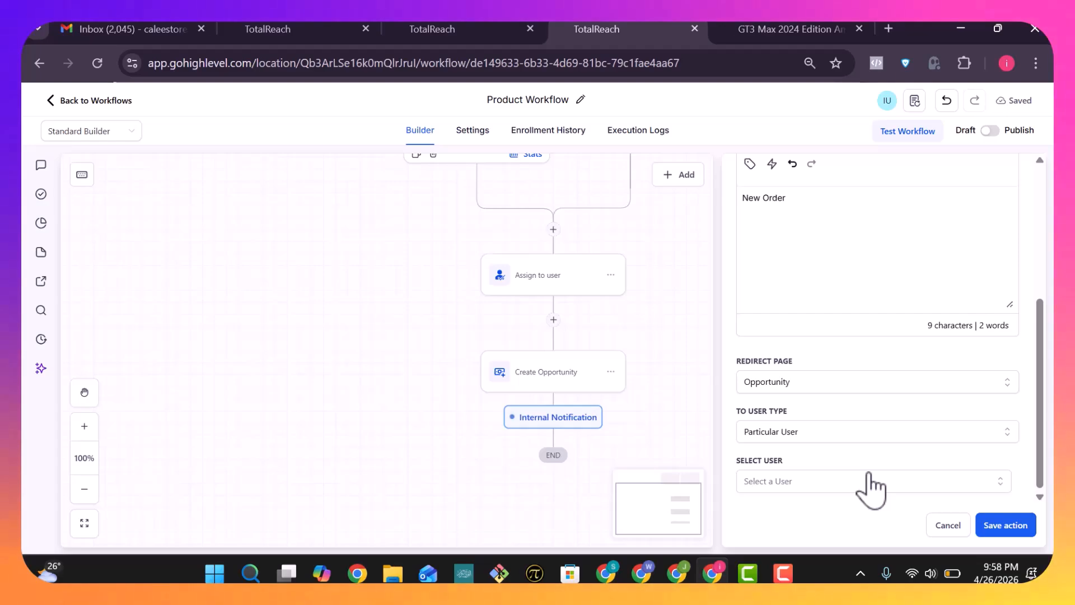
click(906, 485)
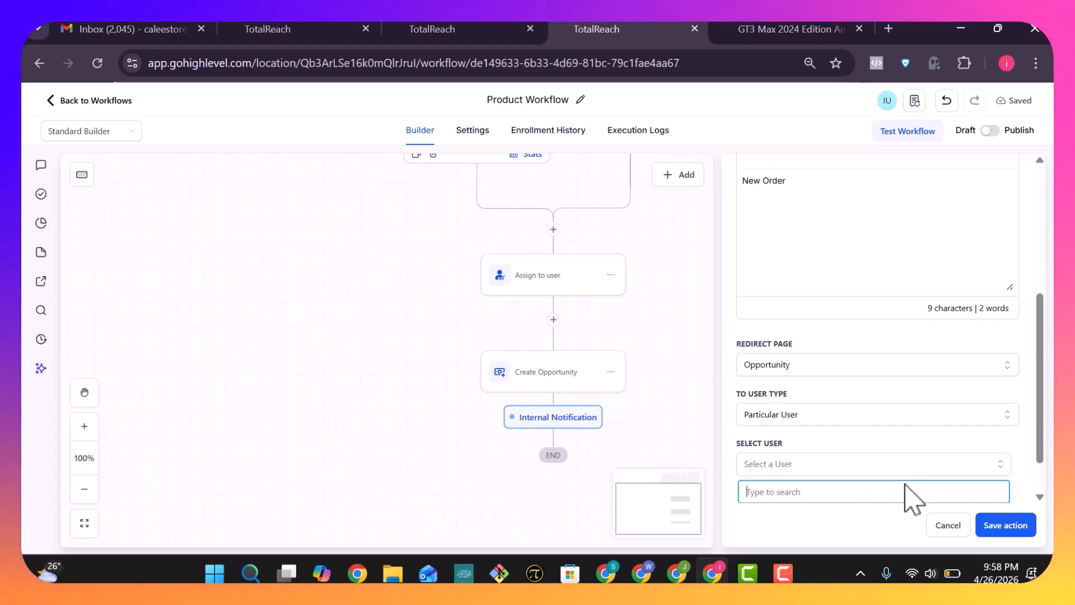
click(964, 373)
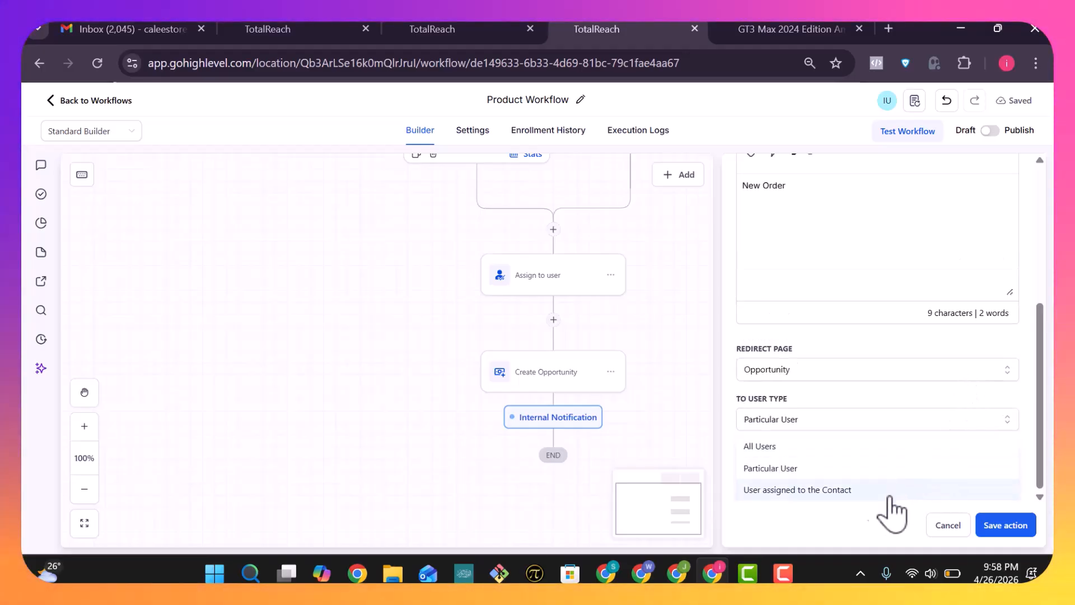
click(812, 490)
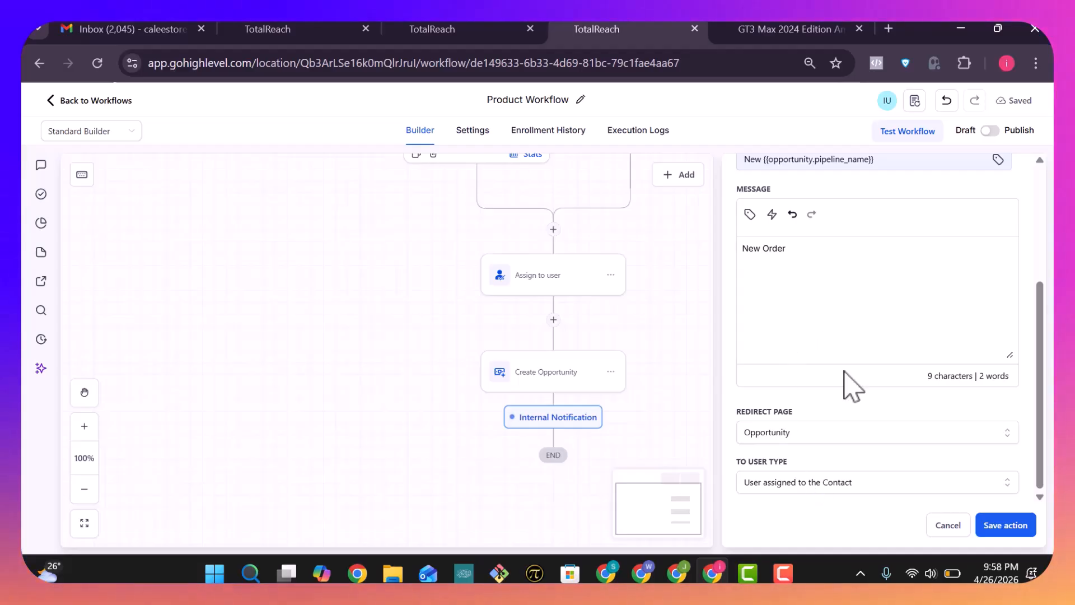
click(1000, 526)
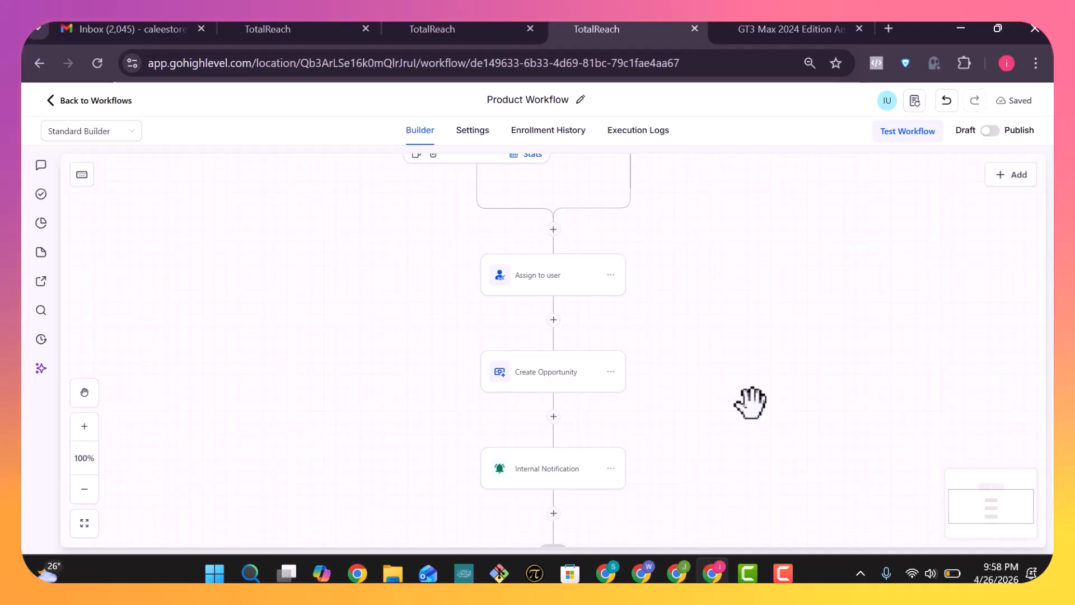
Switch the Product Workflow from Draft to Publish and save it.
scroll(750, 403, down, 2)
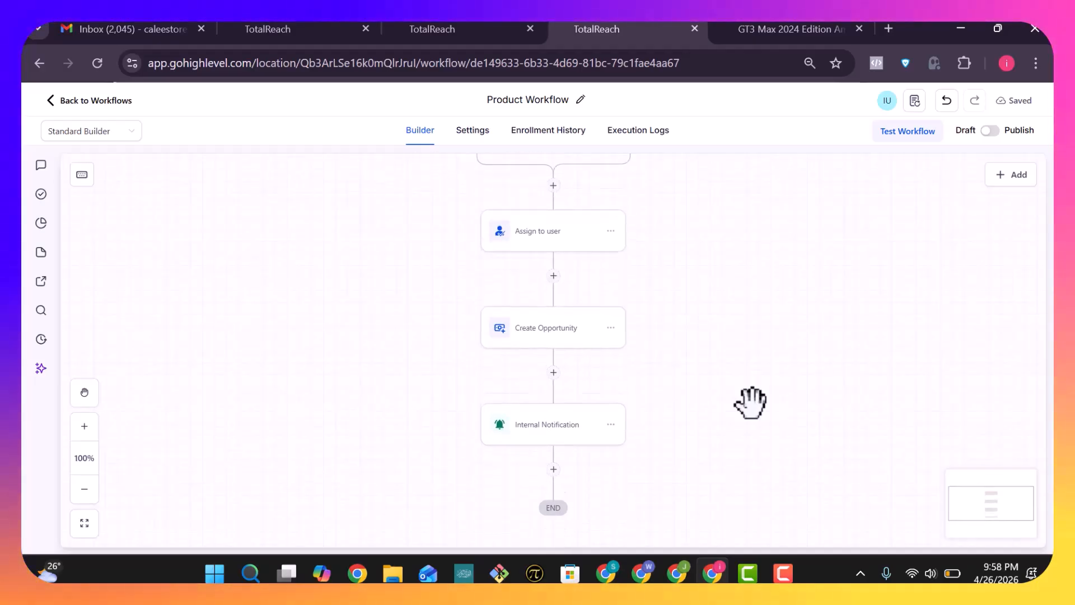
scroll(751, 402, down, 1)
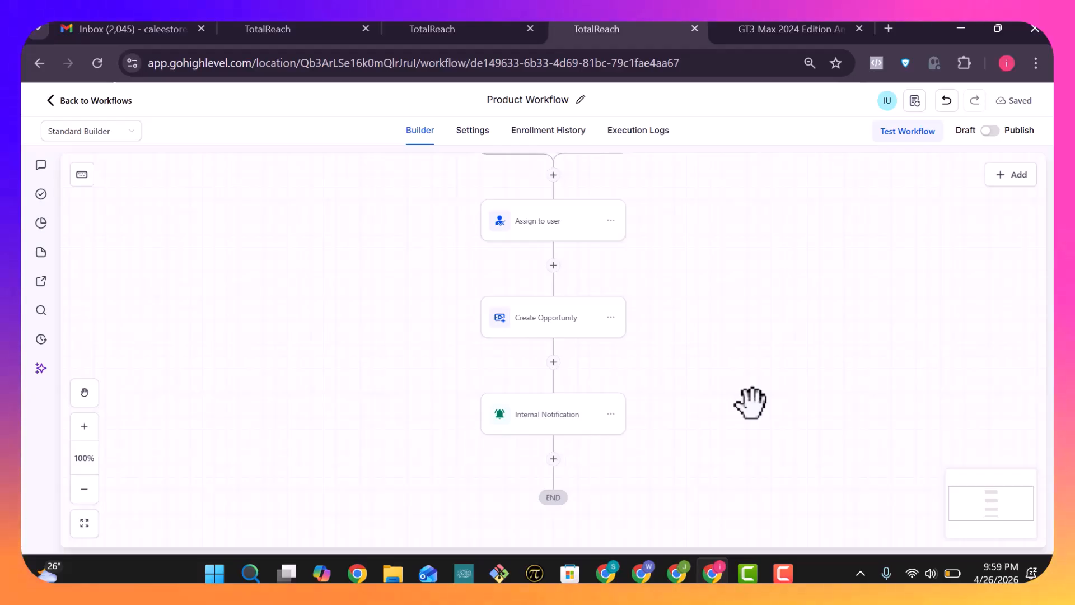
click(991, 131)
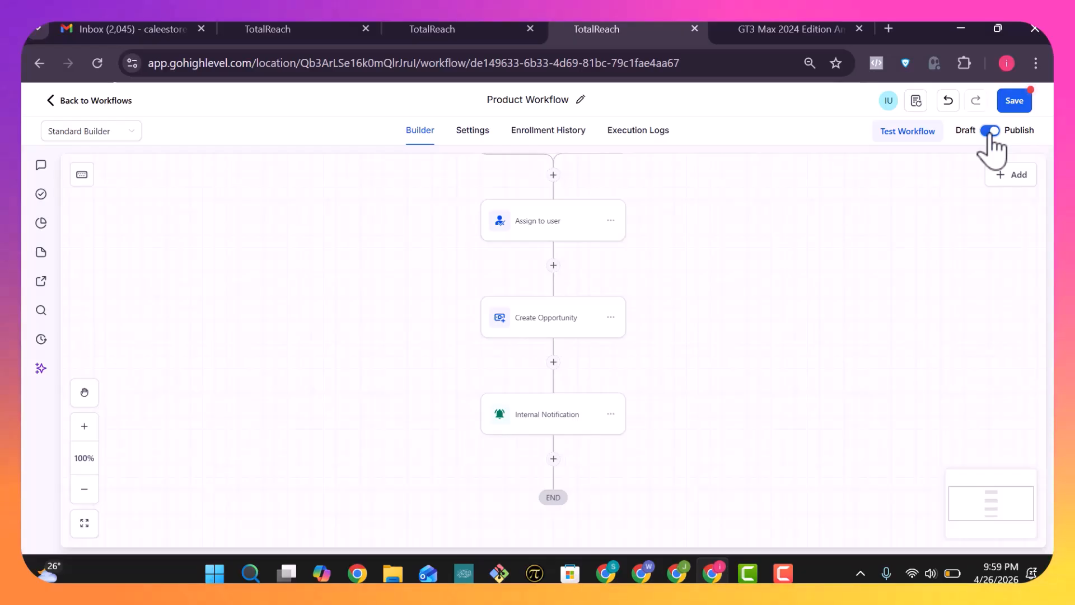
click(1015, 101)
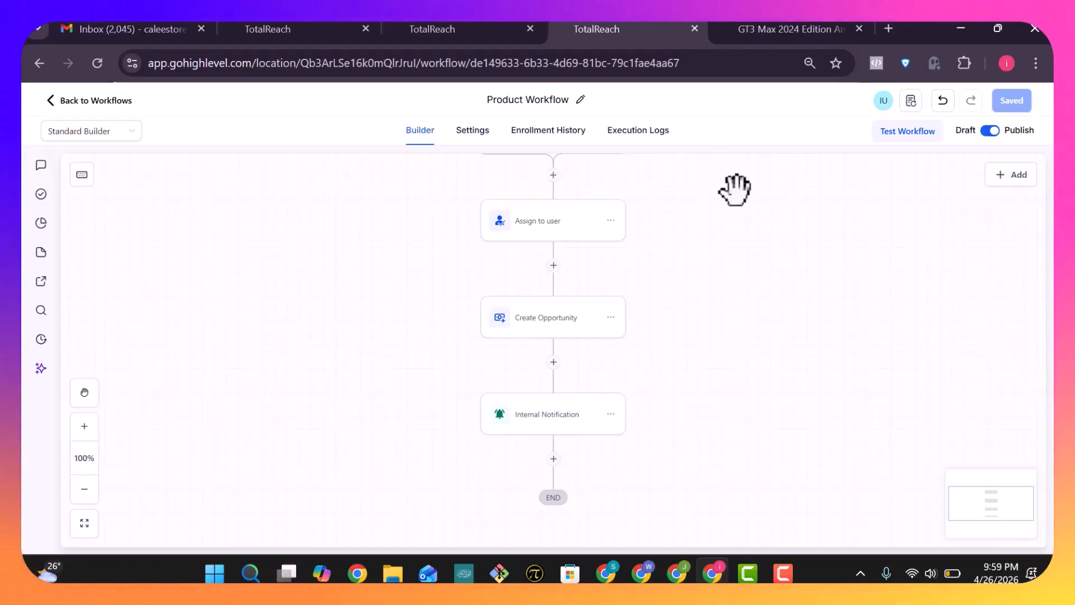
scroll(734, 190, up, 3)
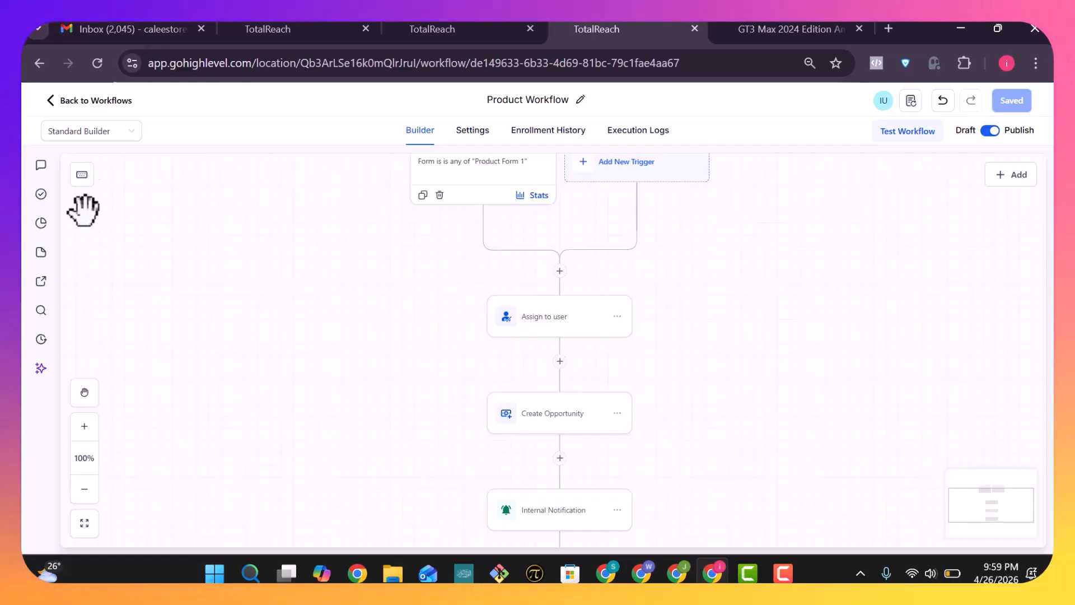
Go back to the Workflows list, where Product Workflow shows as Published.
click(56, 103)
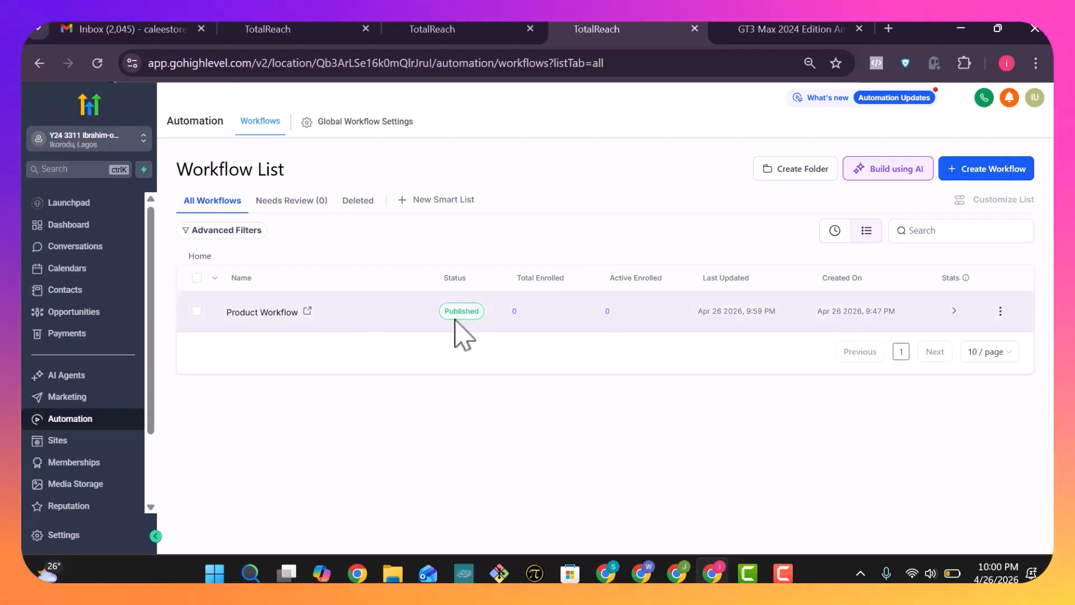
Autofill the order form's contact details from the browser's saved data.
click(810, 28)
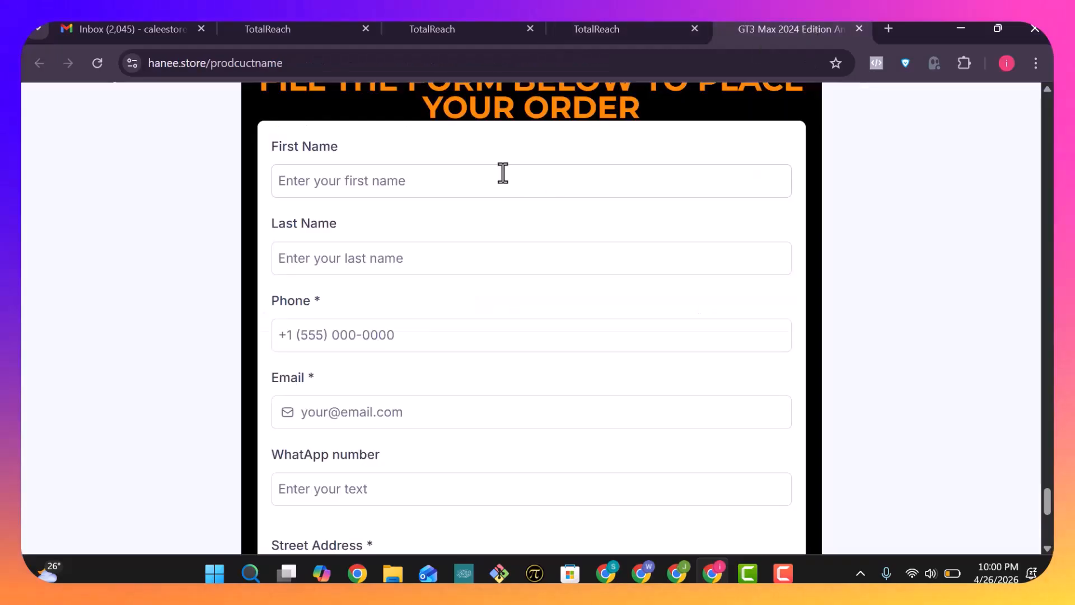
click(467, 186)
click(399, 233)
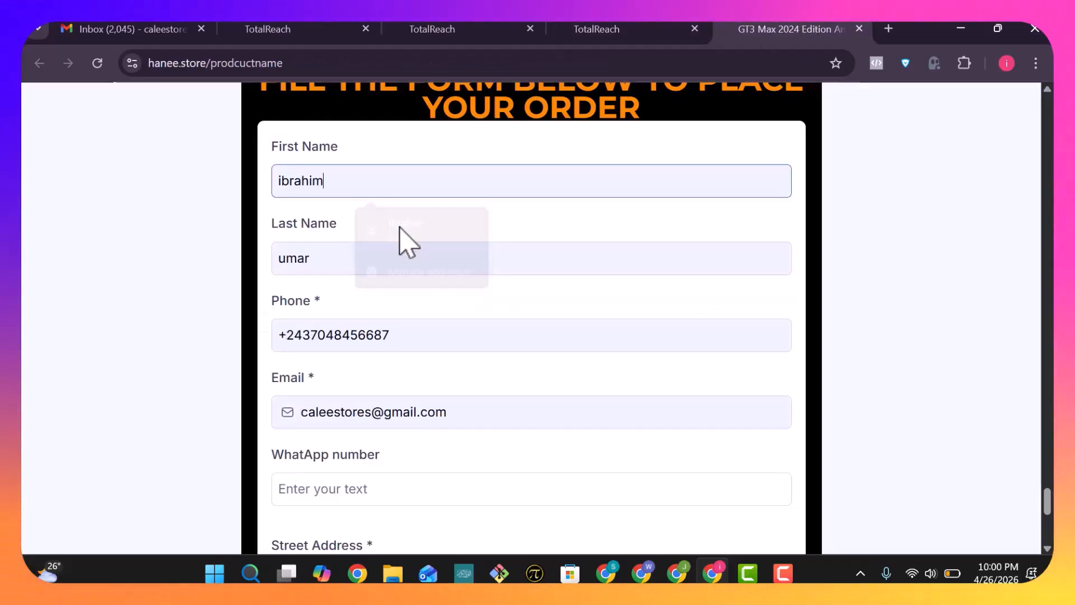
scroll(399, 226, down, 1)
scroll(400, 229, down, 6)
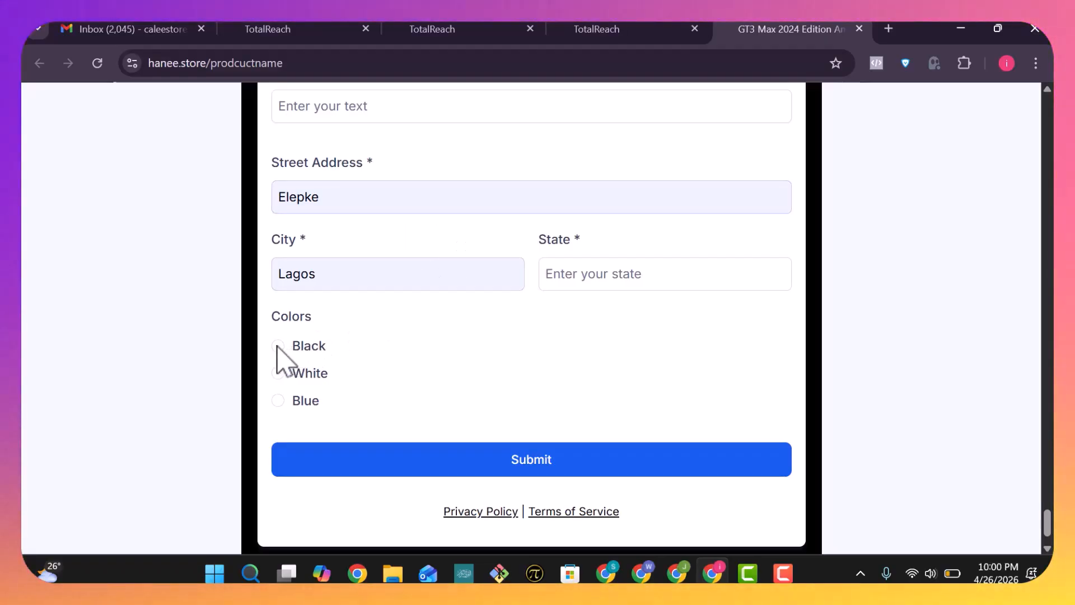
Enter Lagos as the State and bring the Submit button into view.
click(622, 275)
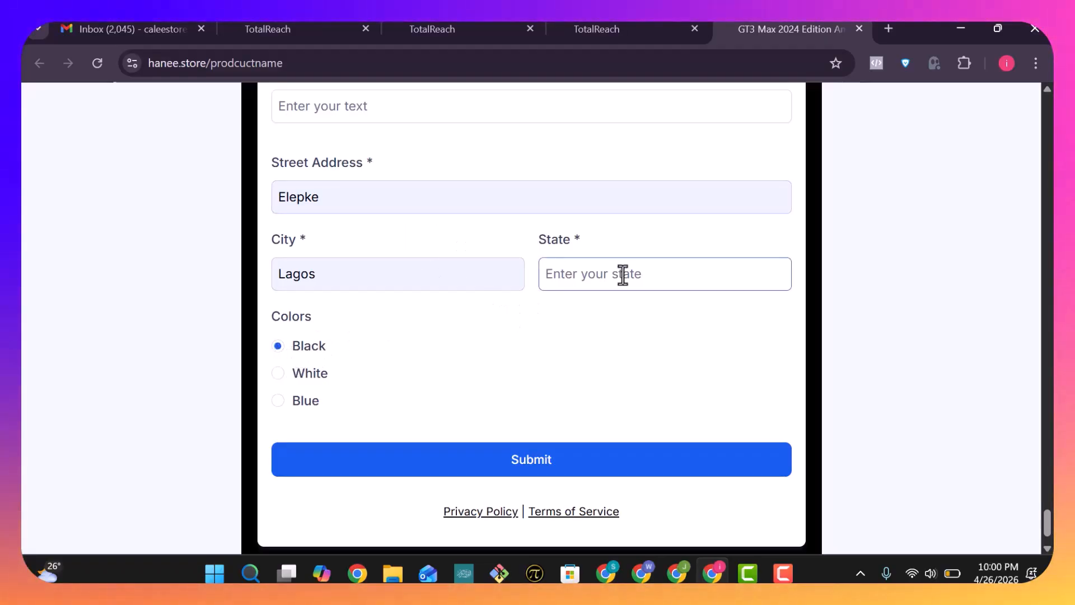
text(Lagos)
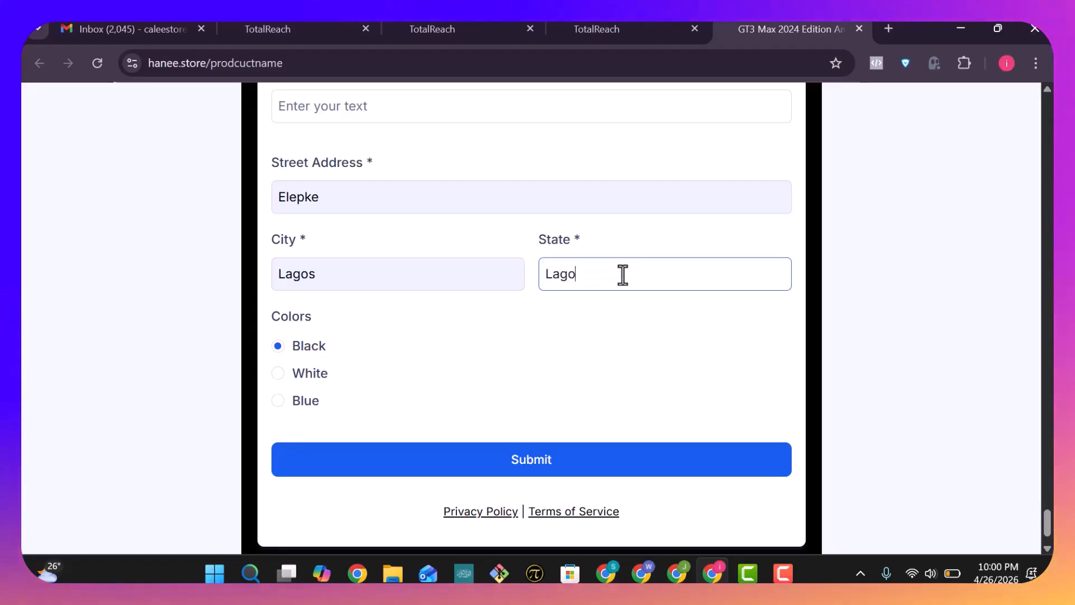
scroll(623, 275, up, 2)
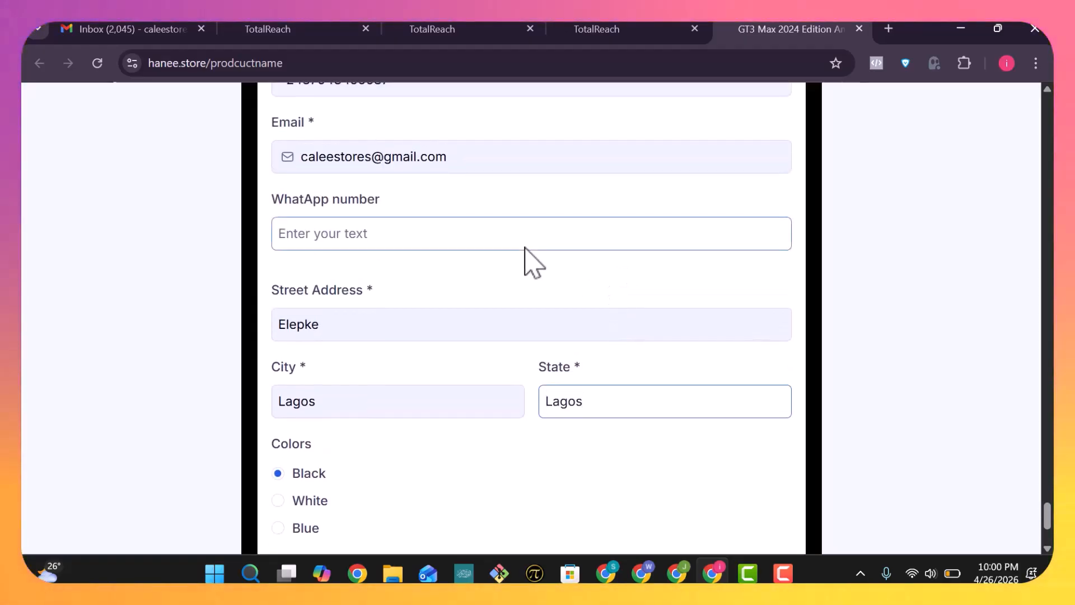
scroll(528, 261, up, 5)
scroll(528, 260, down, 5)
scroll(528, 261, down, 3)
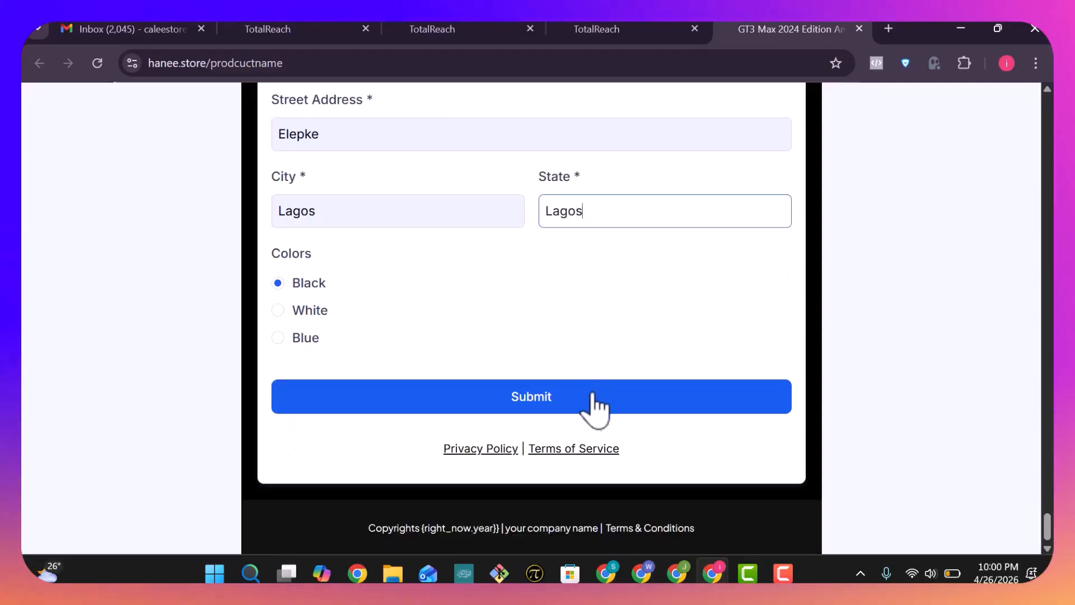
Replace the phone number's country-code prefix with a local 0 and retry submitting.
click(568, 402)
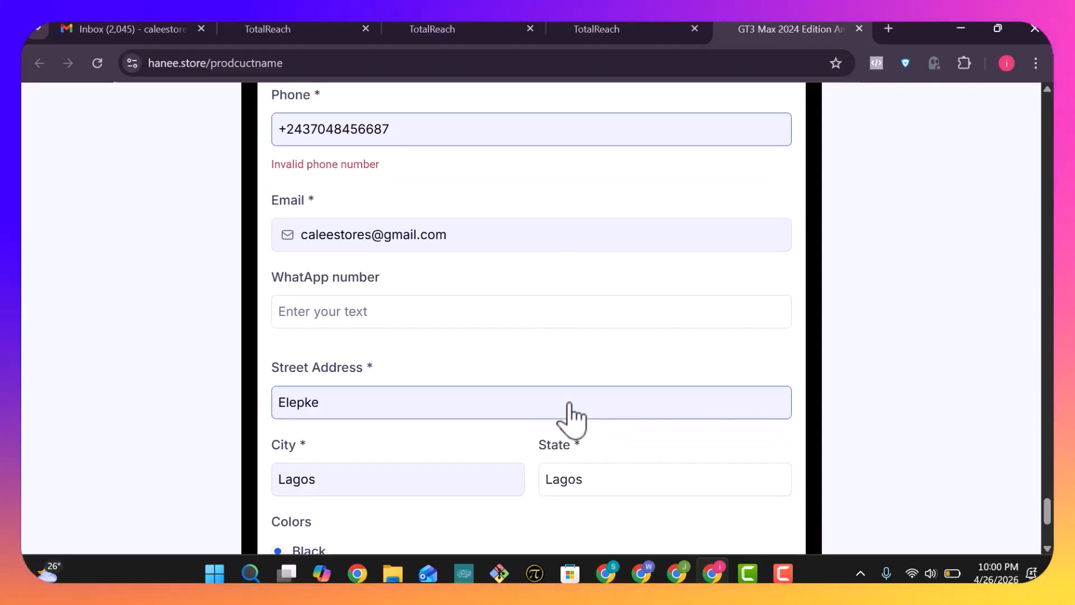
scroll(571, 417, up, 1)
click(316, 184)
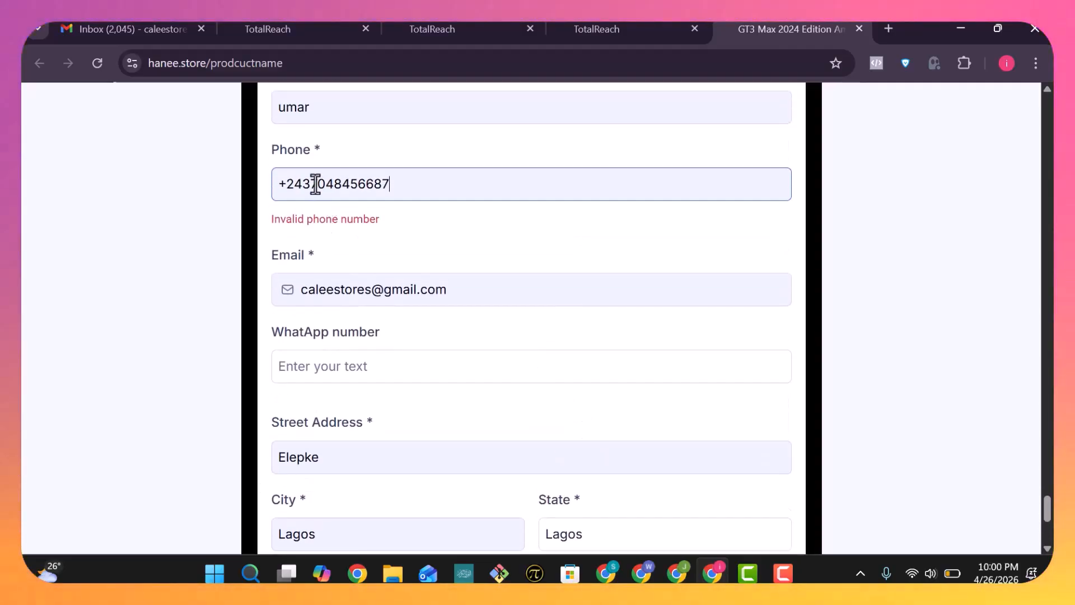
drag(310, 184, 275, 185)
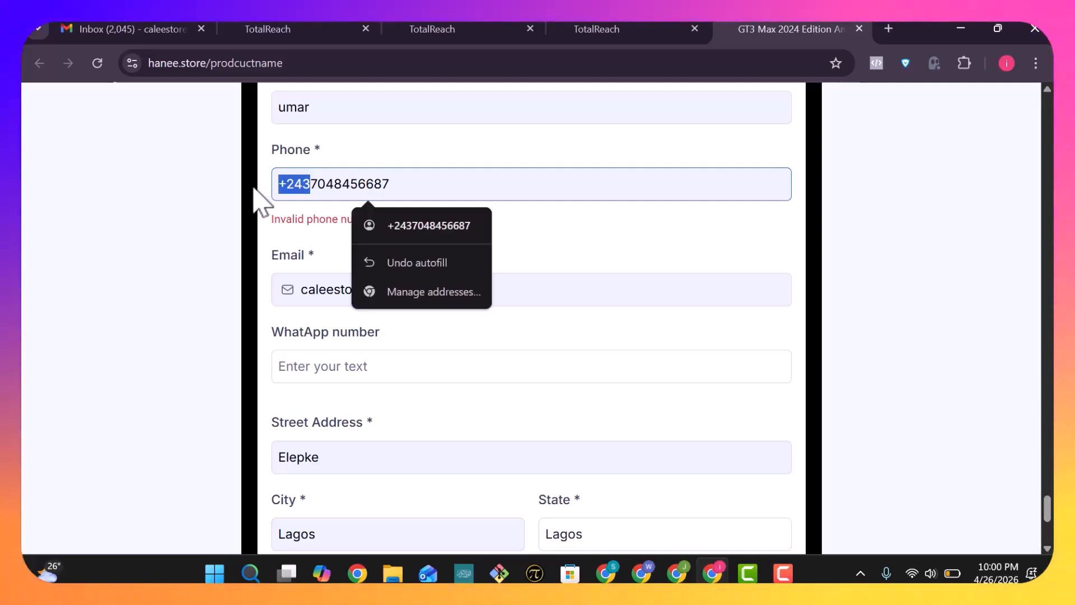
text(0)
scroll(615, 174, down, 5)
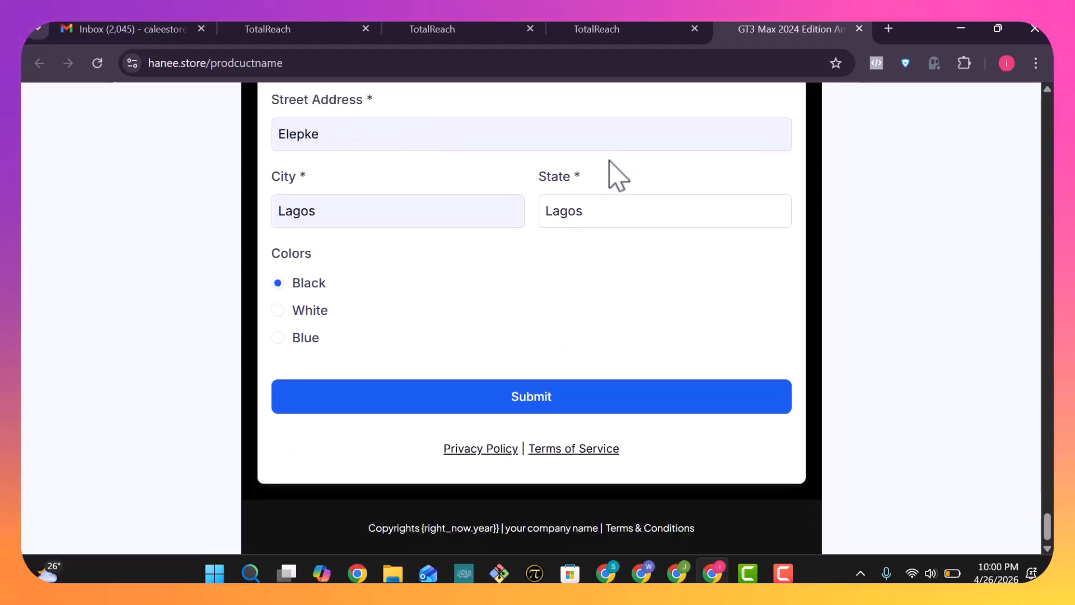
click(516, 392)
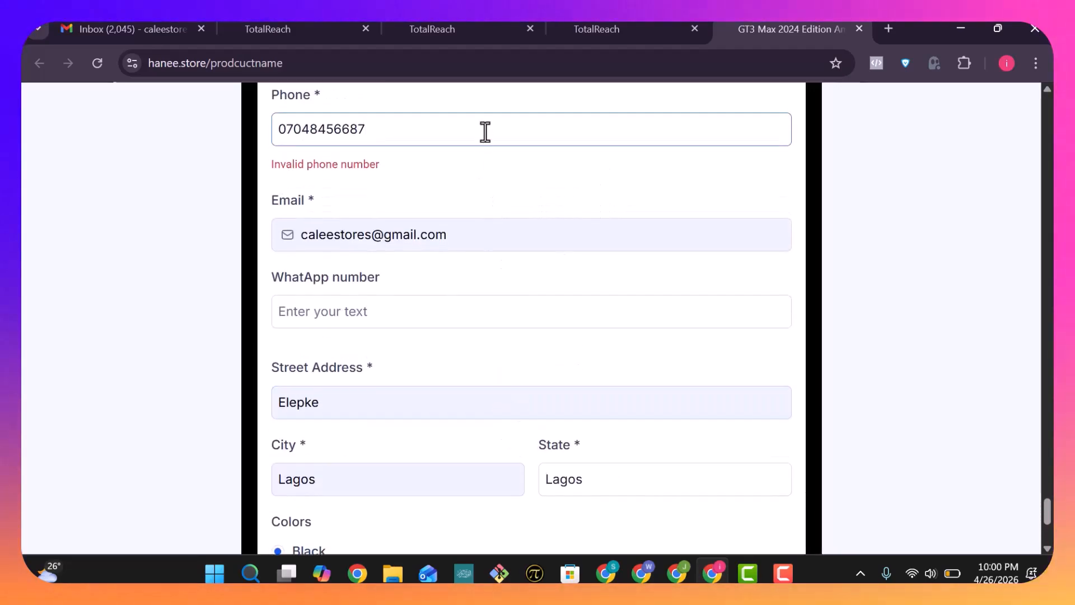
scroll(485, 132, up, 1)
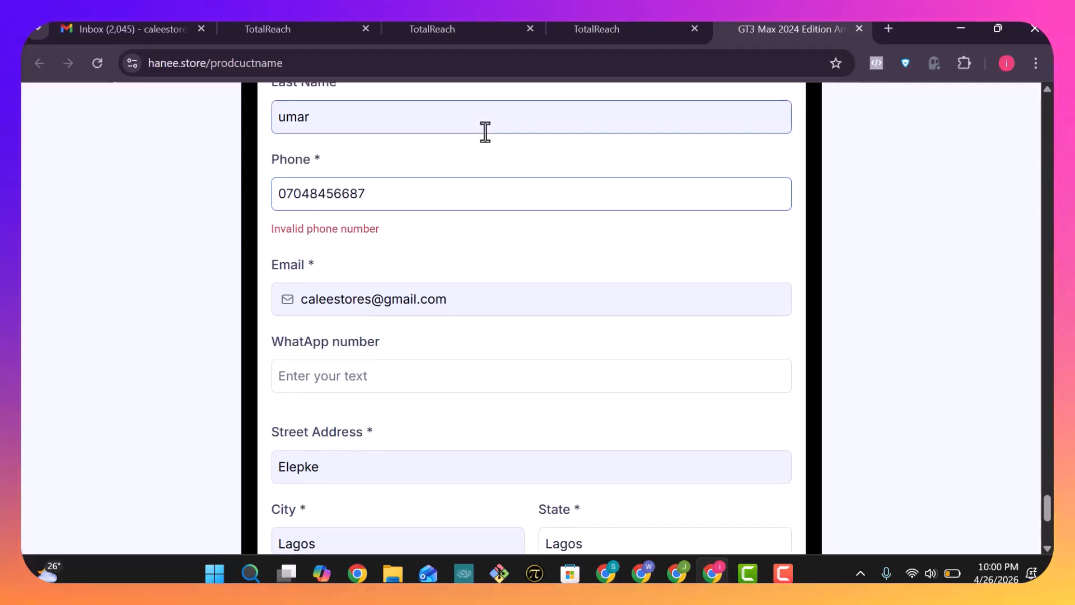
text(9)
scroll(485, 132, down, 5)
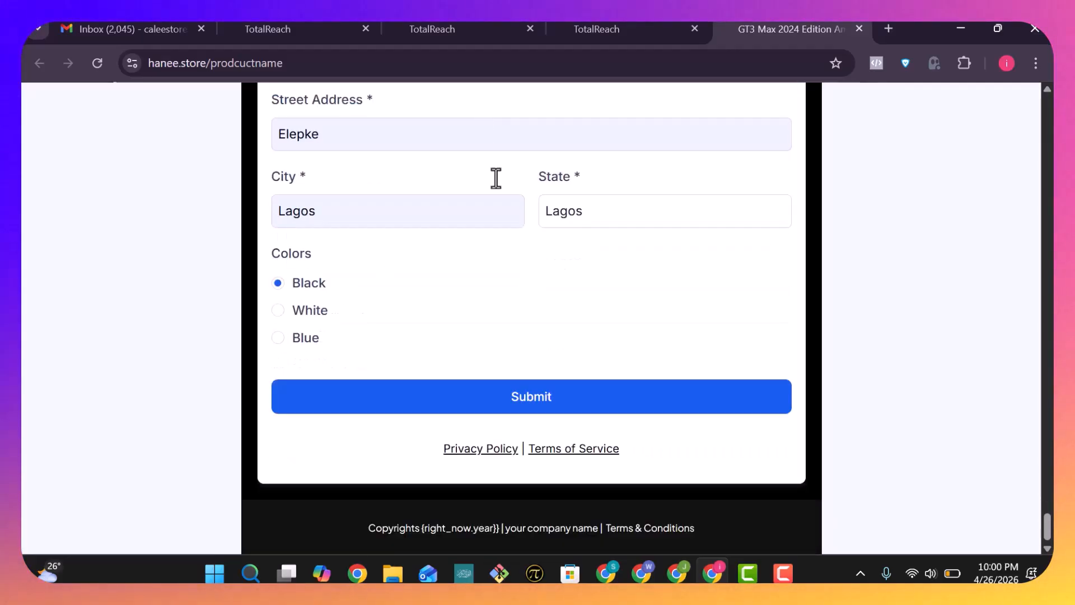
click(504, 398)
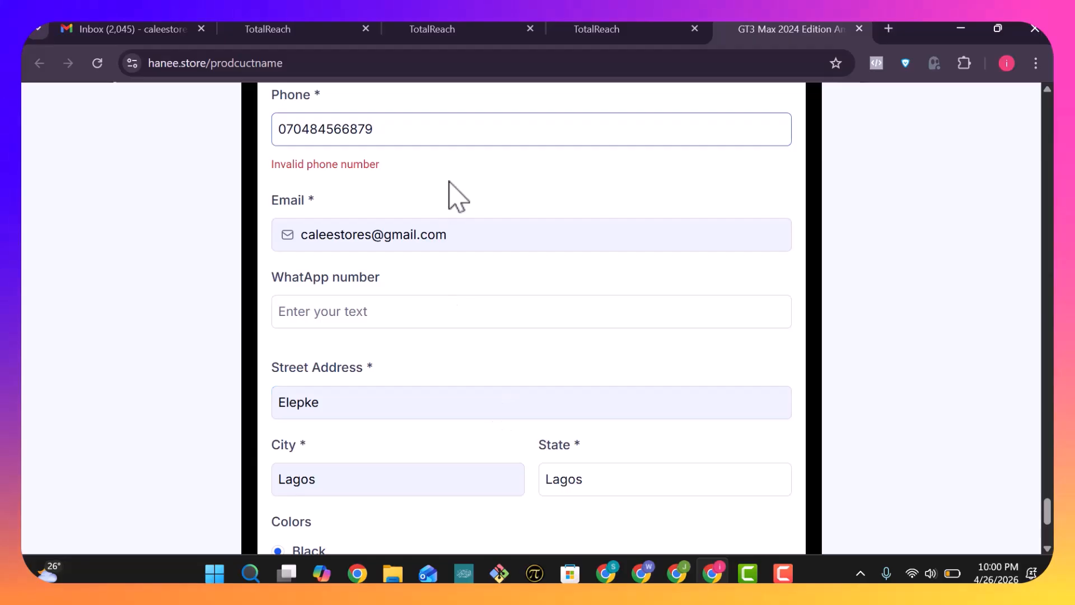
Delete the stray extra digit from the phone number and resubmit the form.
key(Left)
key(Left)
key(Left)
key(Left)
key(Left)
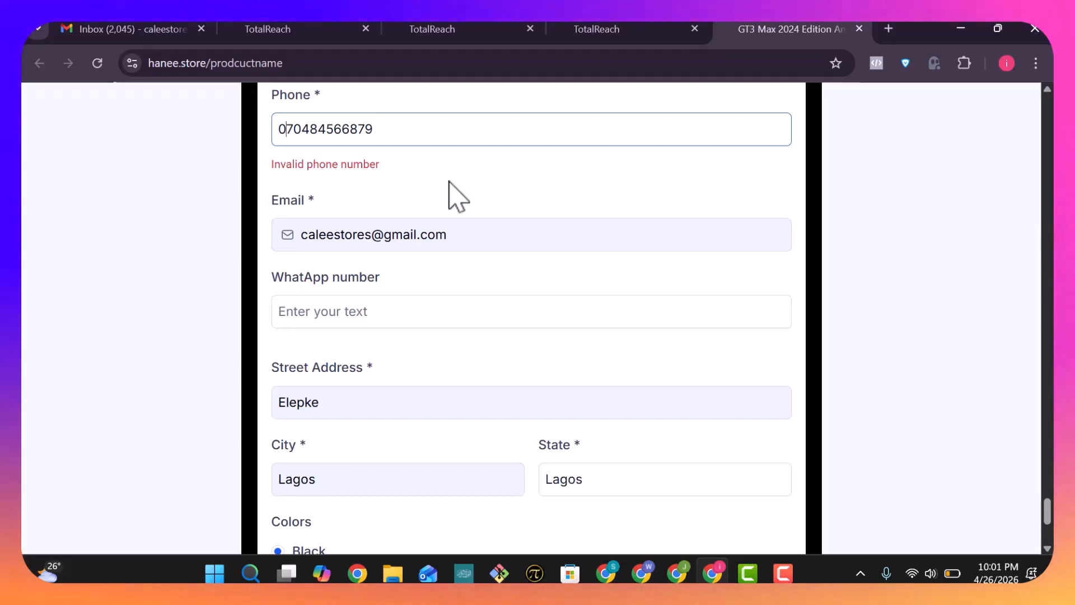
key(Right)
key(Right)
key(Right)
key(Right)
key(Right)
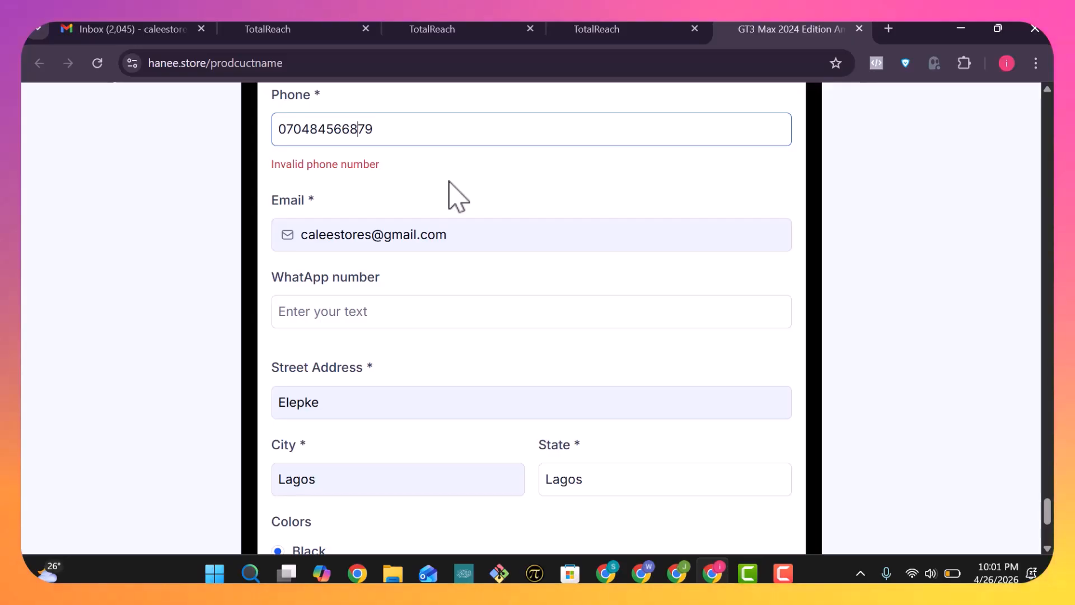
key(Right)
key(Delete)
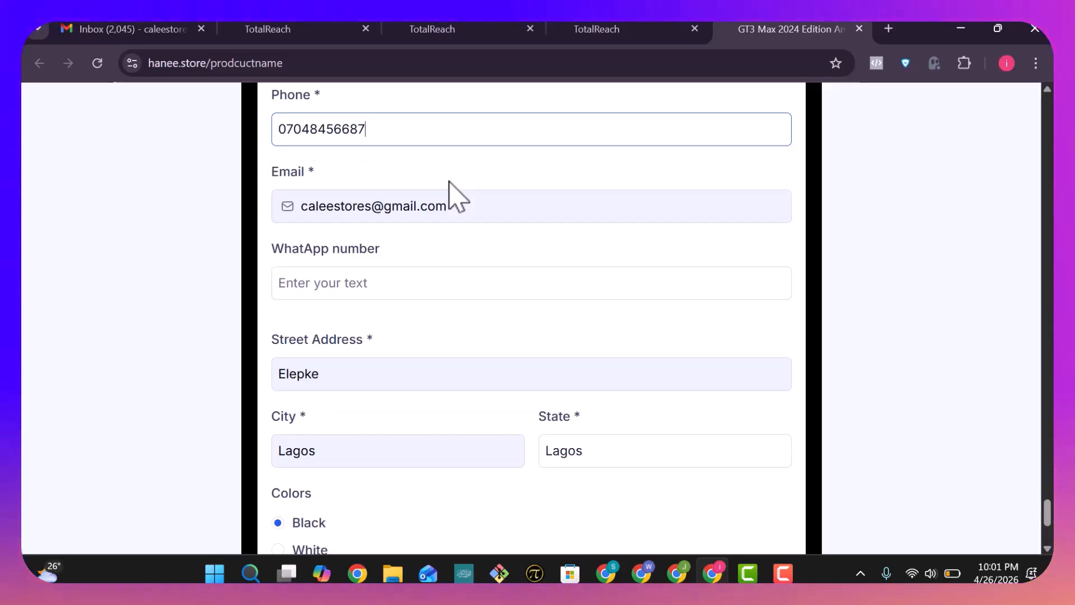
scroll(452, 193, up, 2)
scroll(452, 194, down, 6)
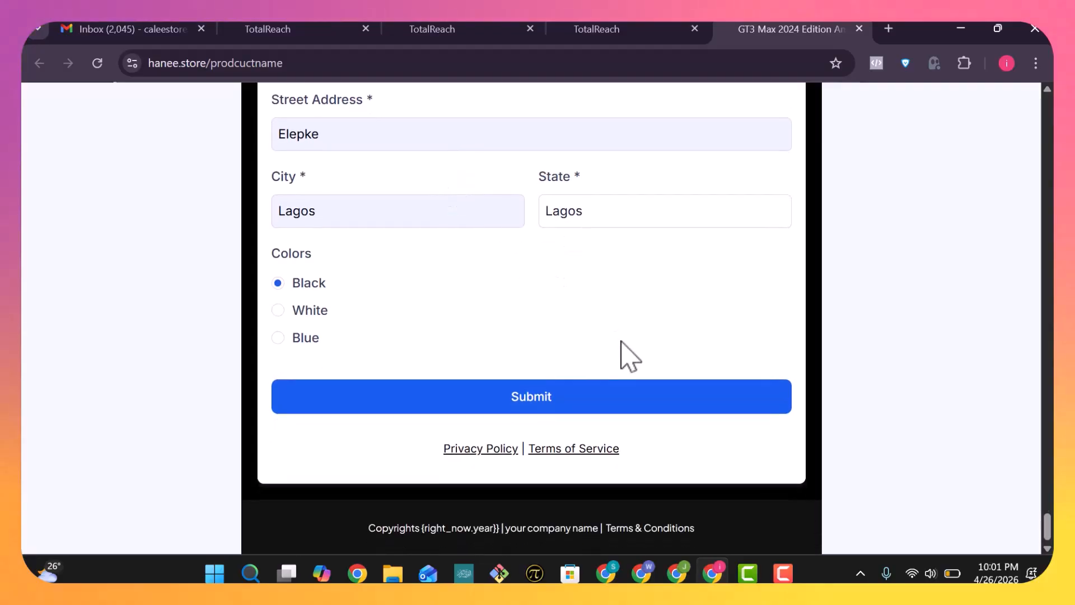
click(565, 396)
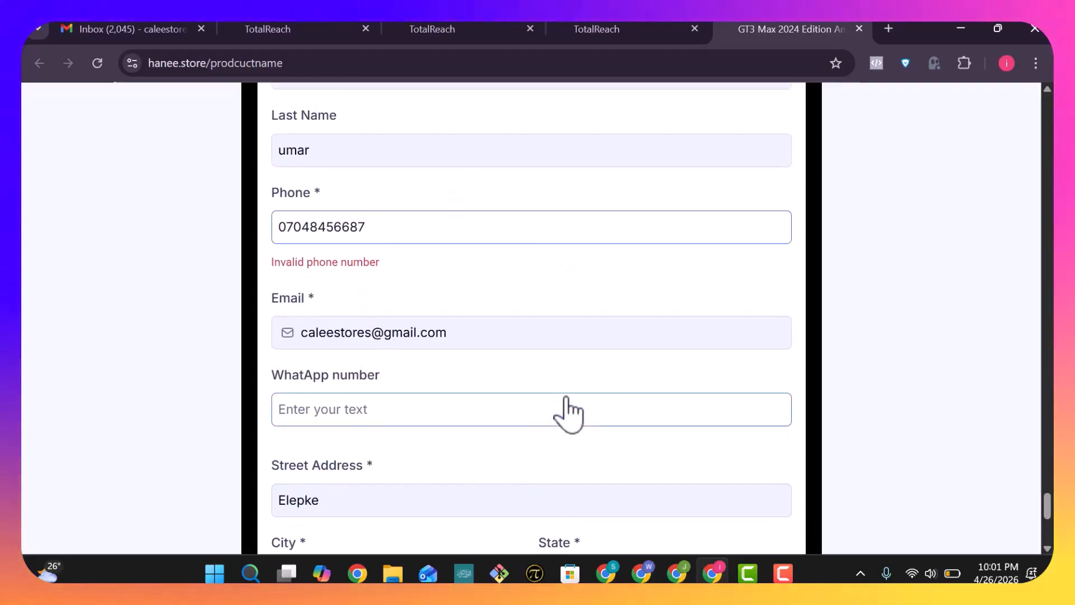
Change the phone number's leading 0 to +2 and submit the order form.
click(284, 227)
key(shift+Home)
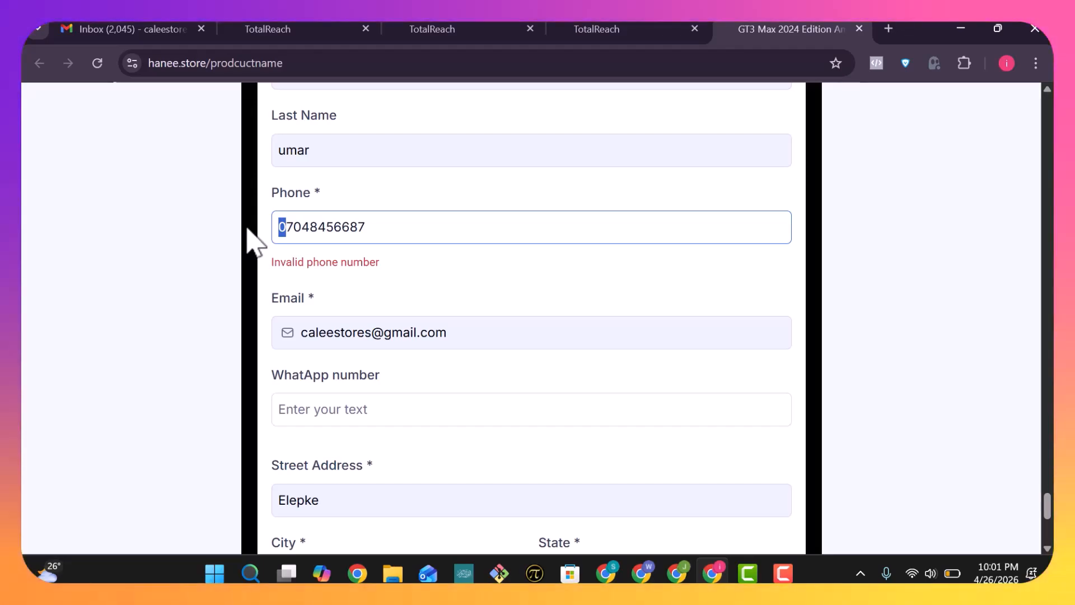
text(+2)
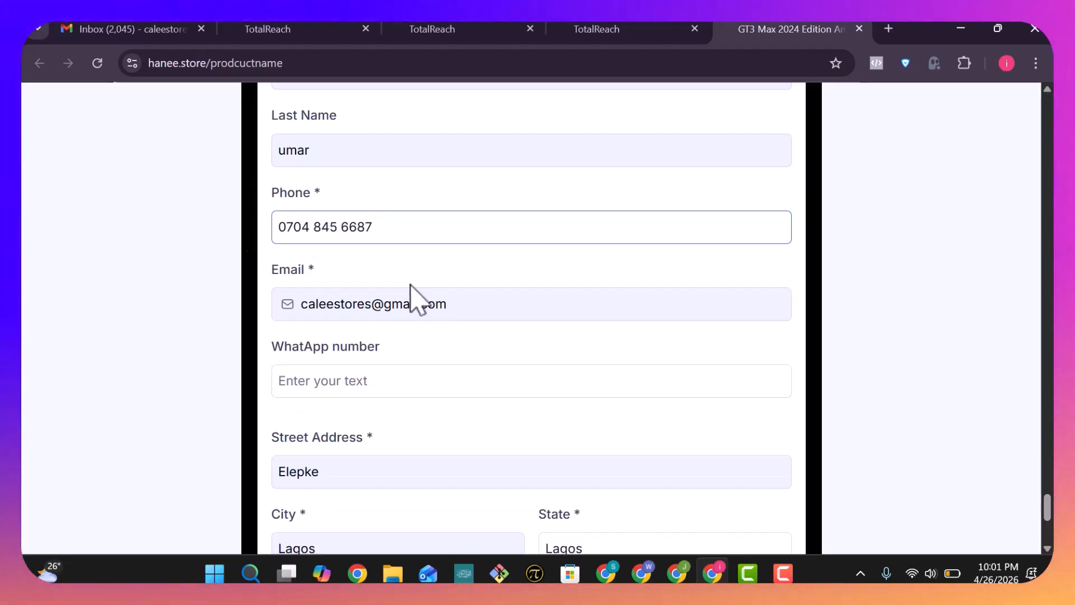
scroll(598, 319, down, 2)
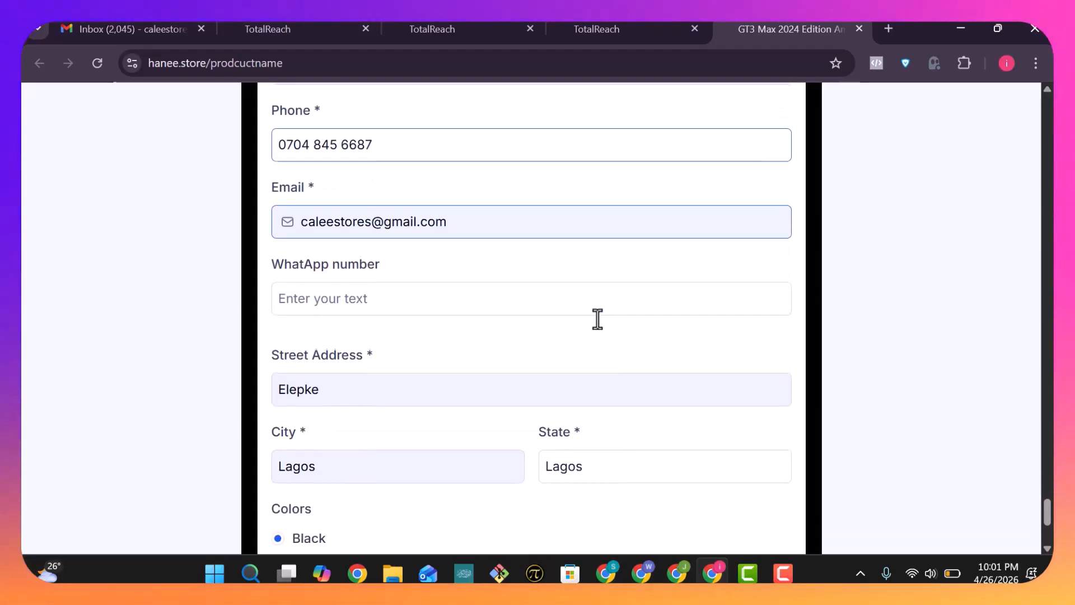
scroll(598, 319, down, 4)
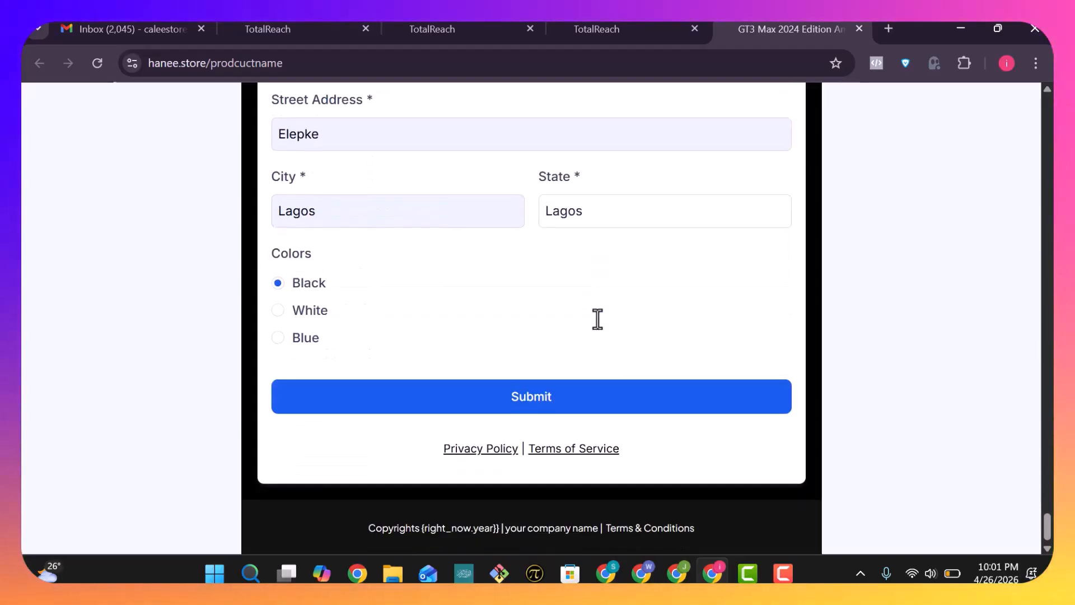
click(498, 405)
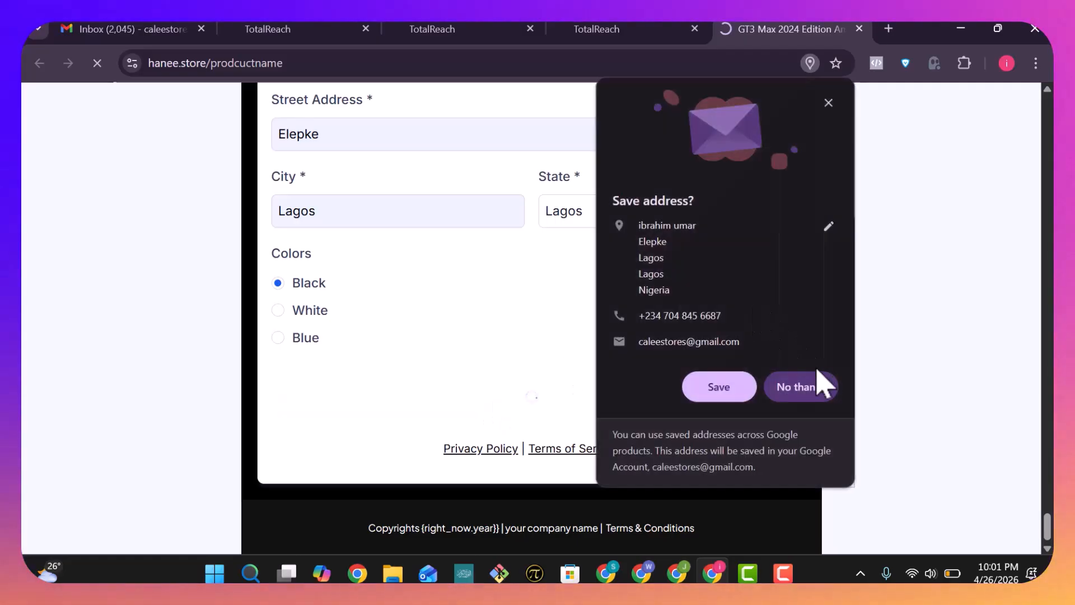
Decline Chrome's save-address prompt, check the Thank You page, and return to Workflows.
click(807, 388)
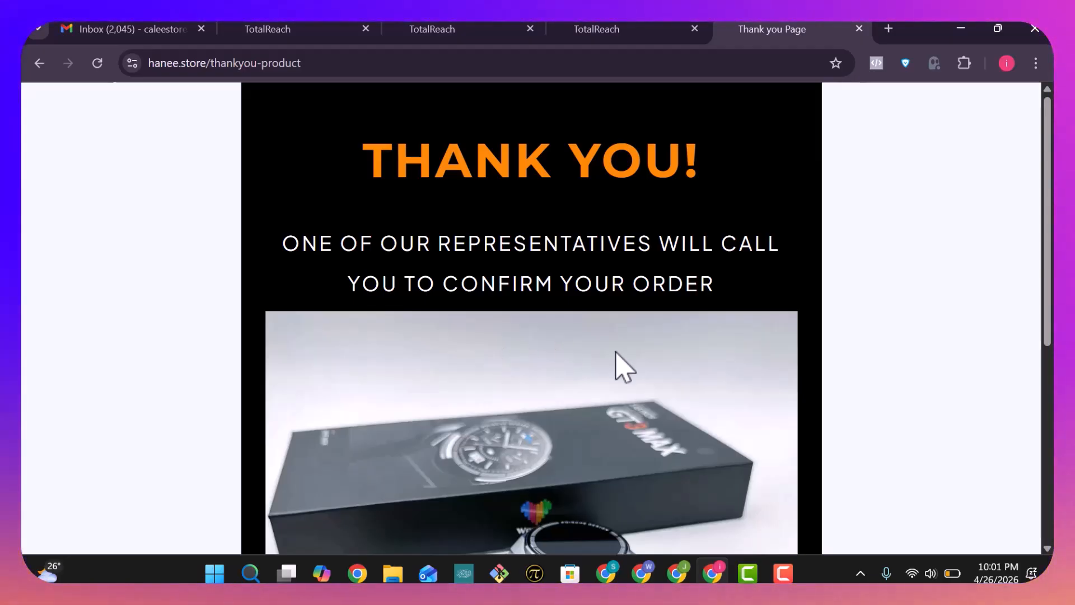
scroll(623, 367, down, 6)
scroll(624, 367, up, 4)
scroll(624, 367, up, 2)
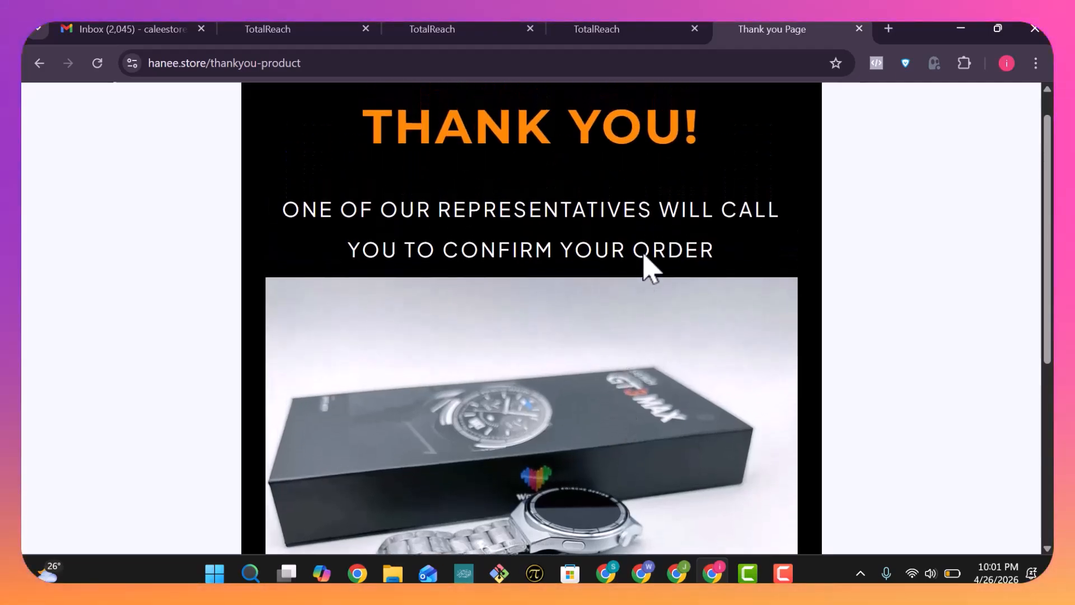
click(565, 29)
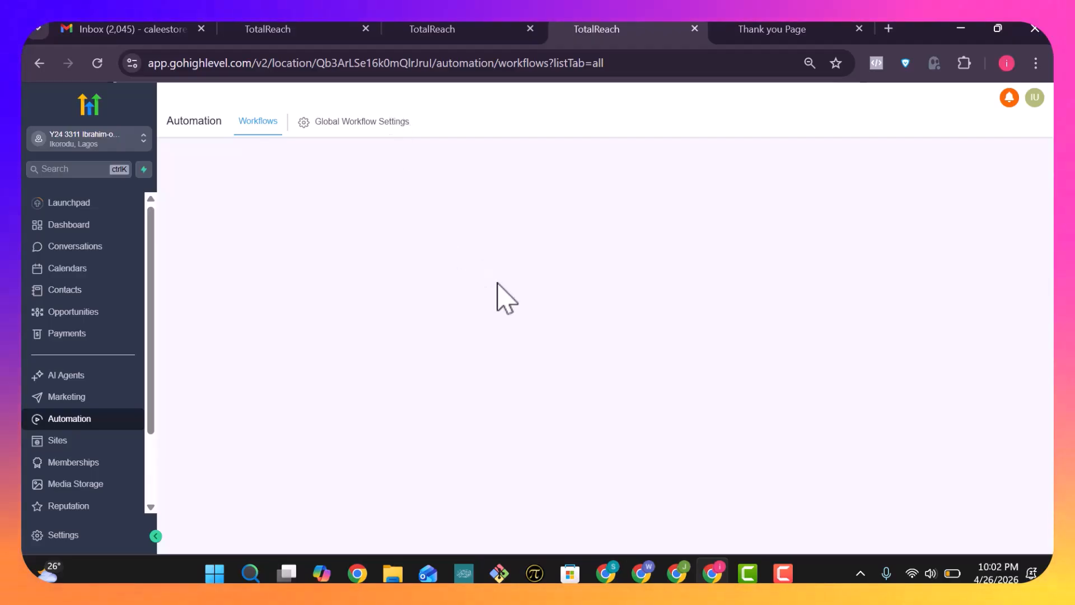
Open Opportunities and glance at the workflow list to find the ₦45,000.00 New Order card.
click(491, 28)
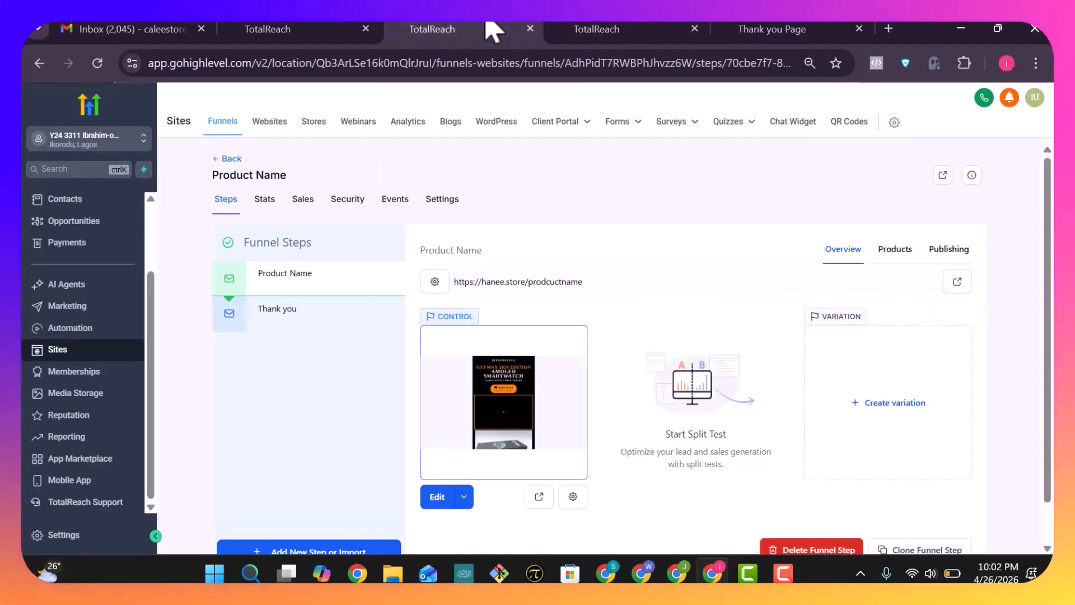
scroll(111, 286, up, 3)
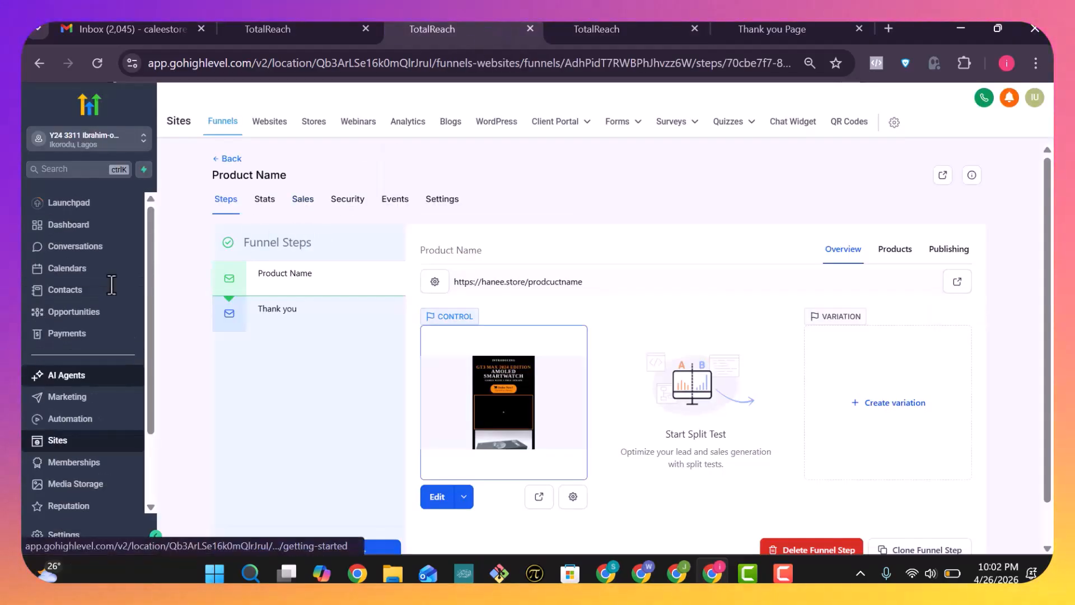
click(79, 318)
click(593, 28)
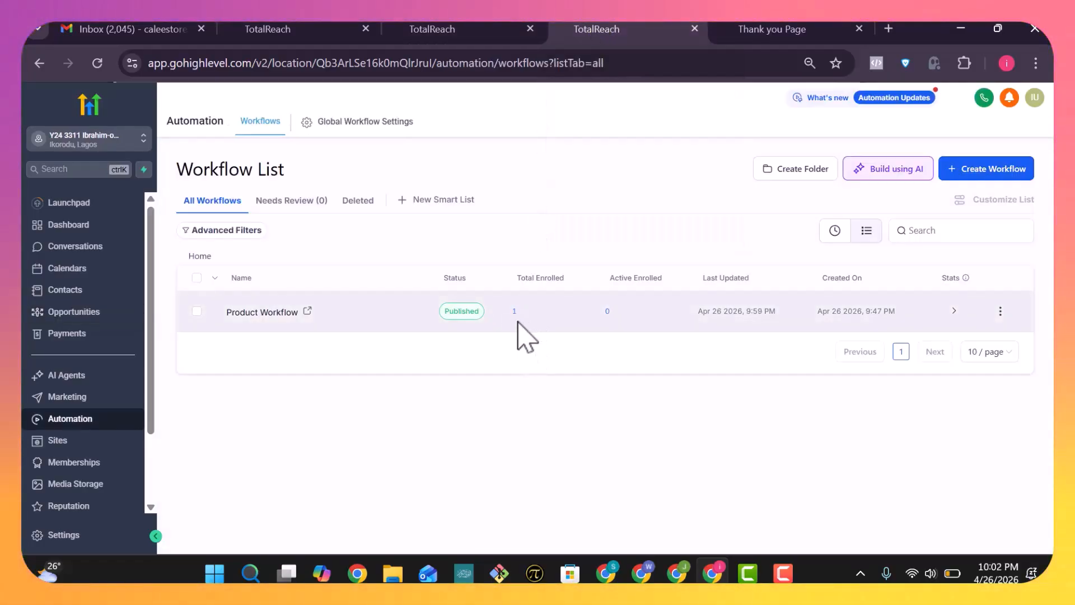
click(468, 29)
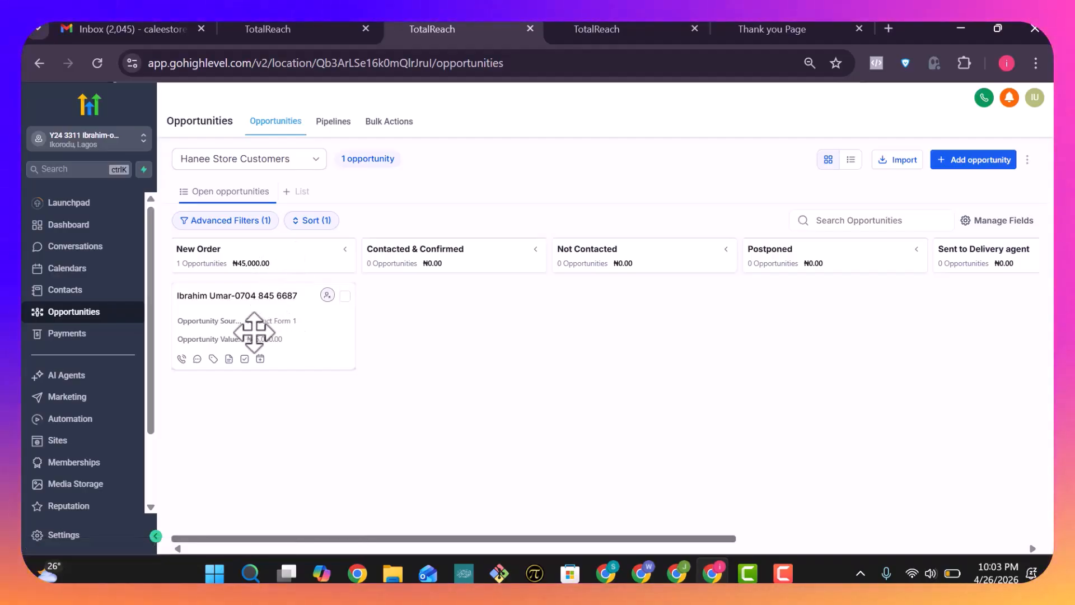
Drag the order card into Contacted & Confirmed, then Sent to Delivery agent.
drag(254, 333, 352, 336)
drag(438, 324, 438, 323)
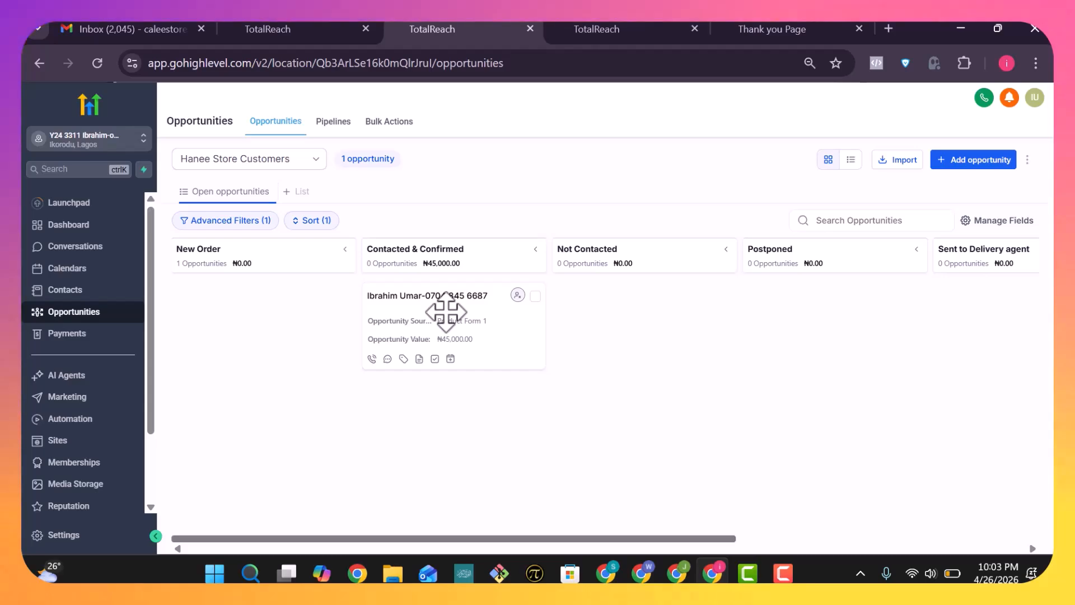
drag(667, 324, 936, 307)
scroll(948, 317, right, 5)
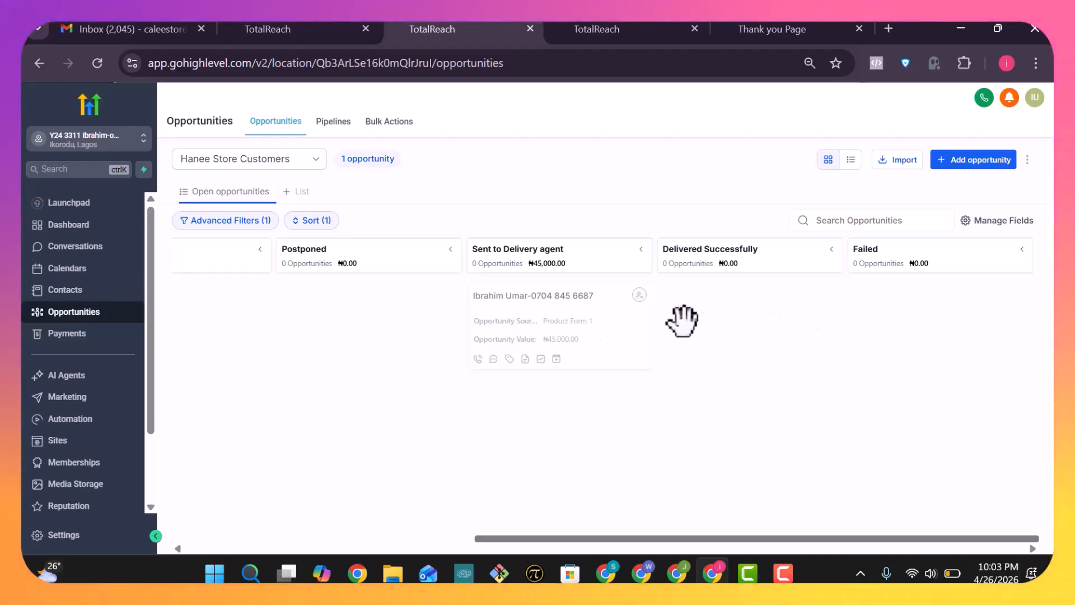
Review the opportunity's details, then drag it into Delivered Successfully.
click(579, 320)
click(815, 119)
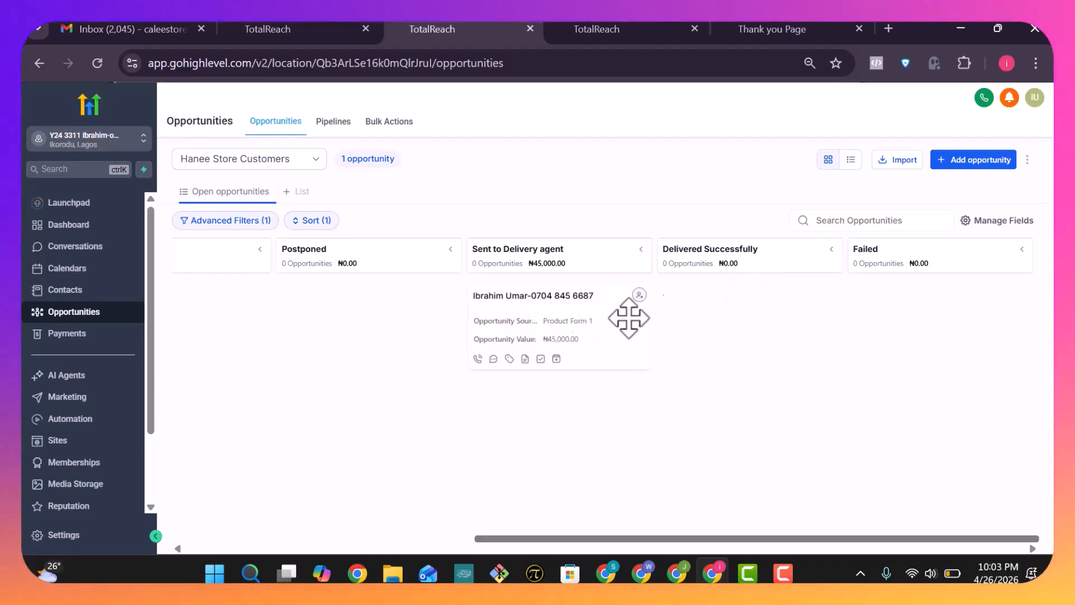
click(542, 325)
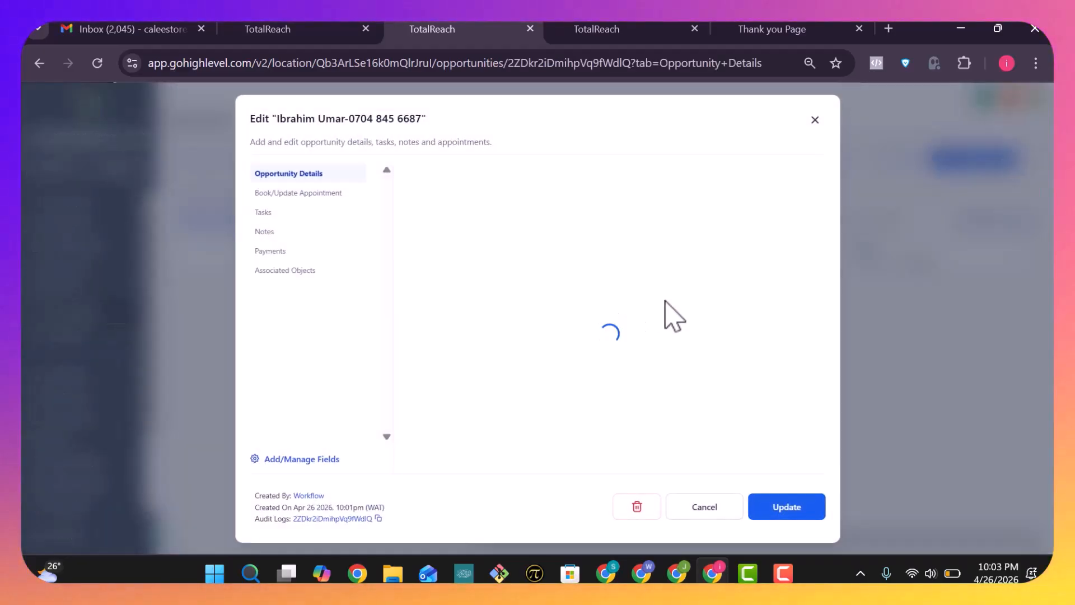
click(815, 120)
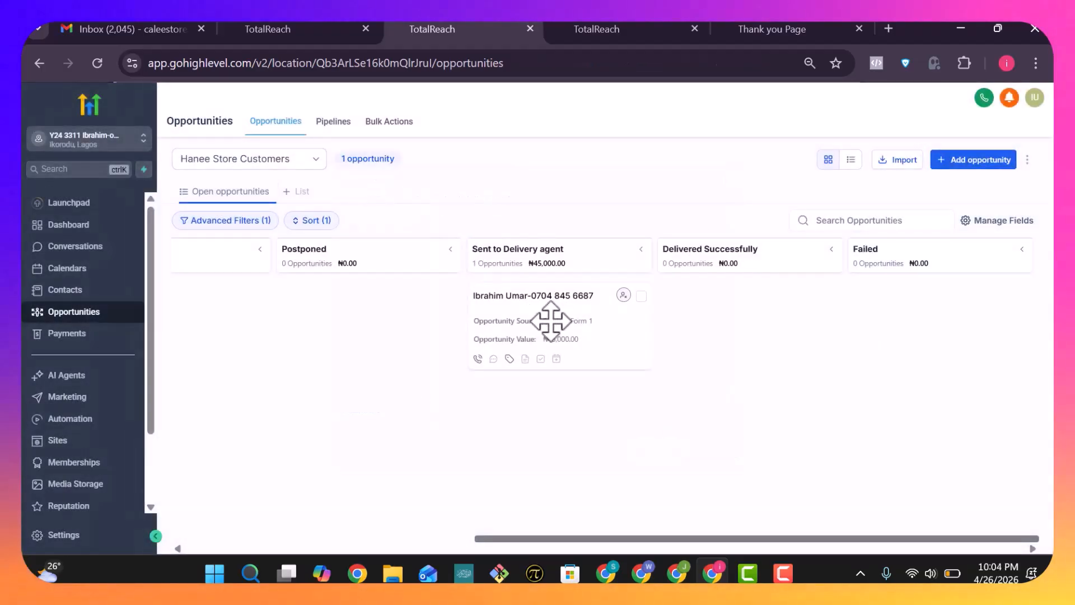
drag(580, 317, 724, 308)
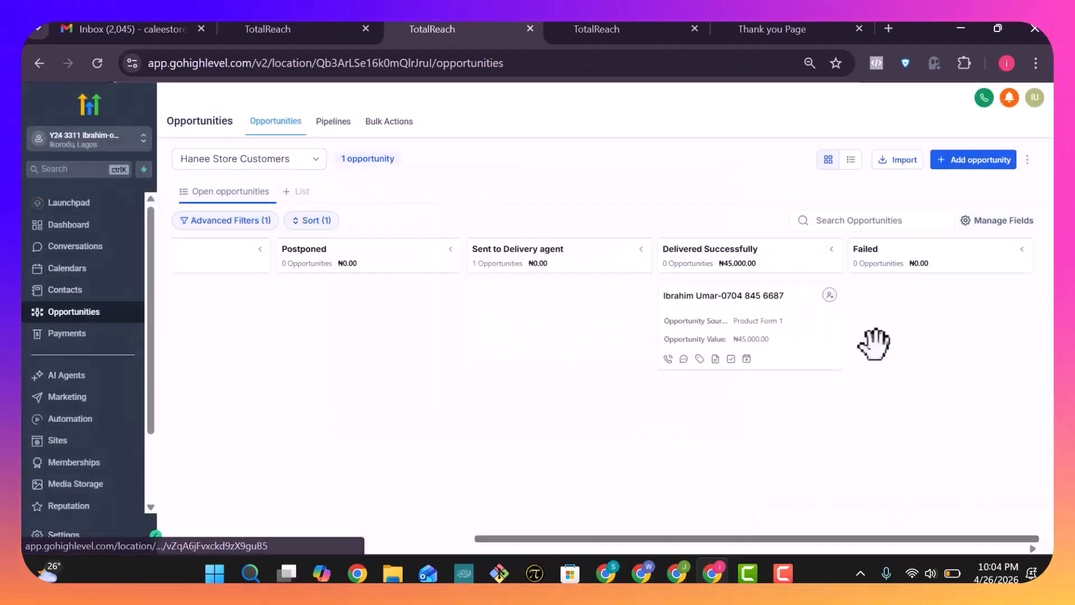
click(728, 322)
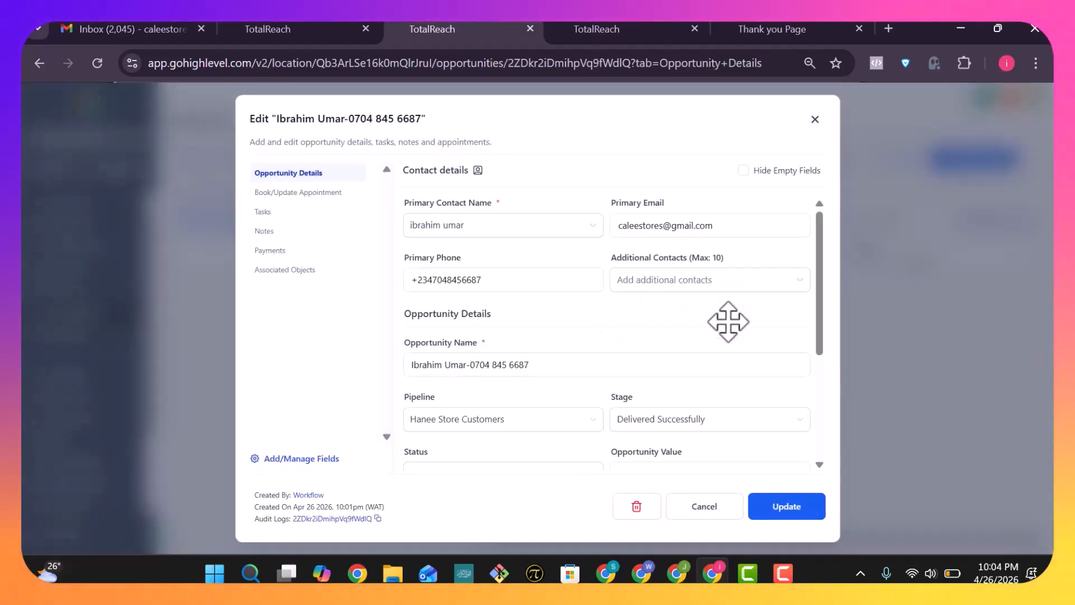
scroll(728, 321, down, 3)
scroll(729, 322, down, 1)
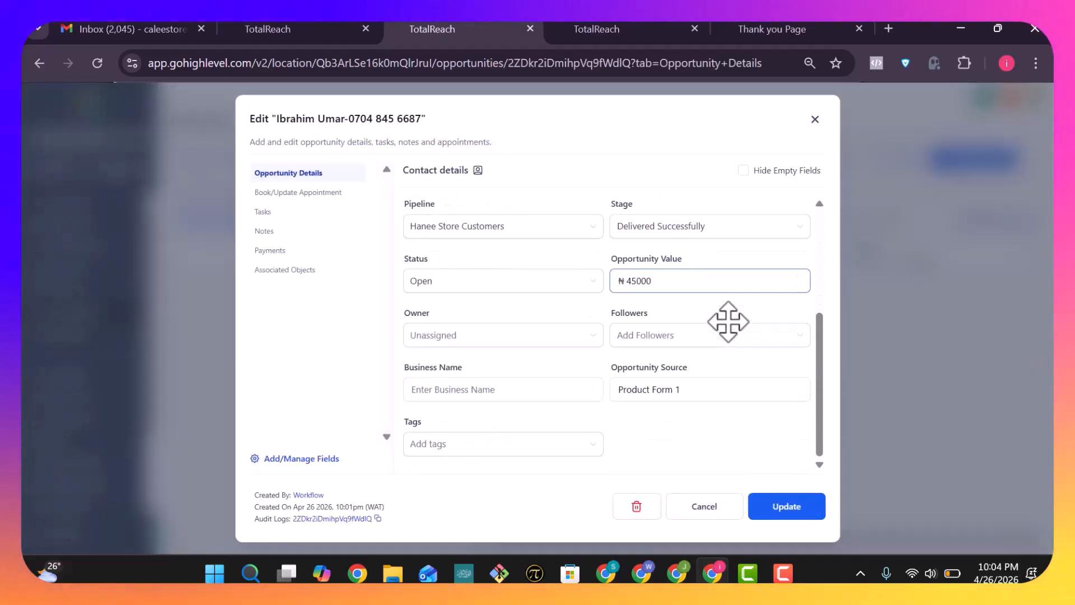
scroll(728, 322, up, 2)
scroll(728, 322, up, 3)
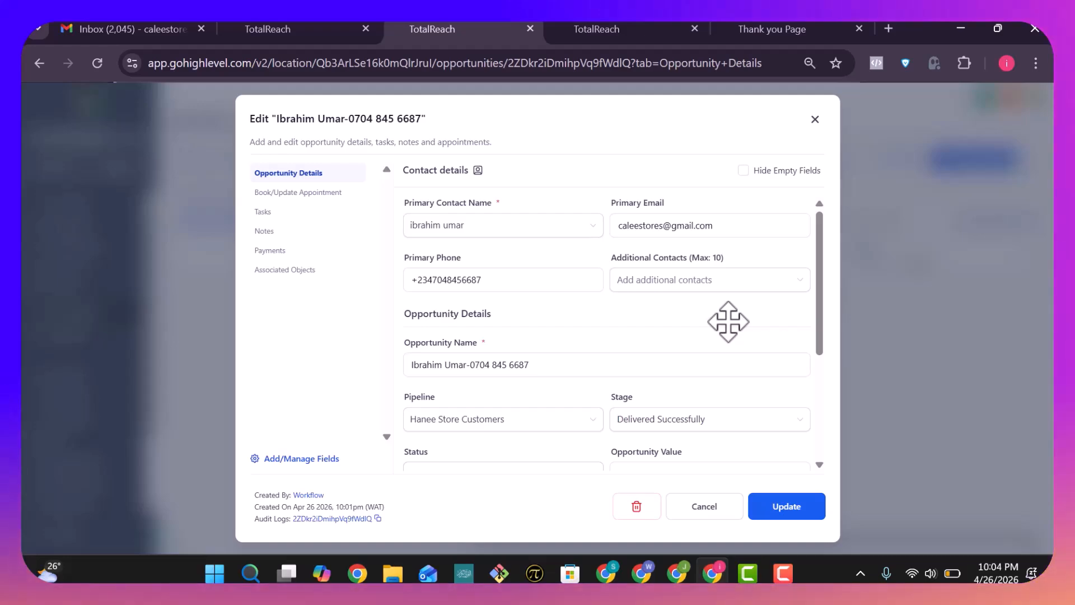
scroll(548, 341, down, 3)
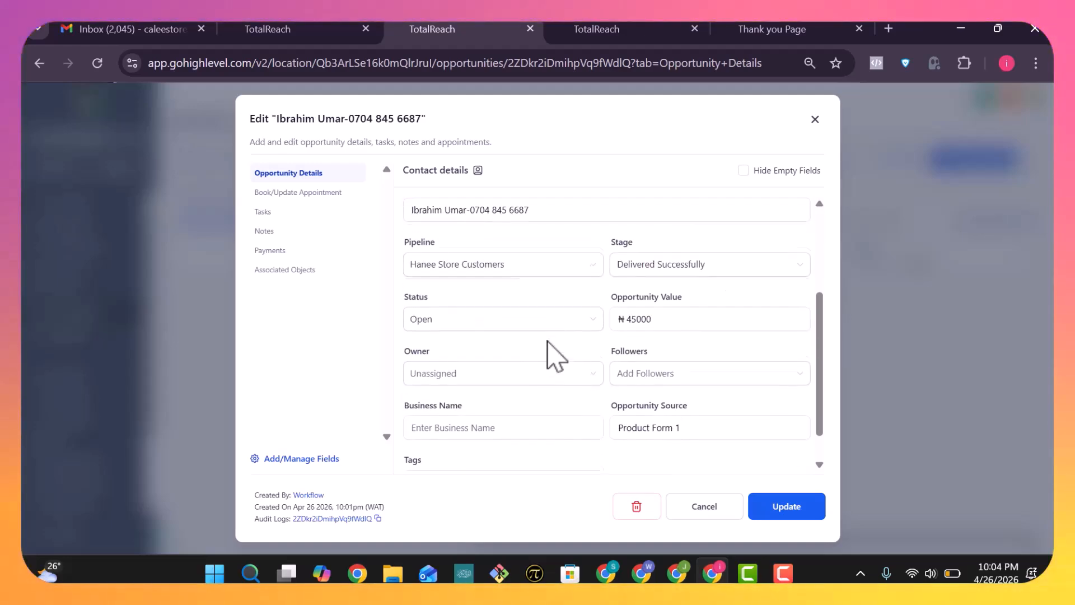
scroll(548, 341, down, 1)
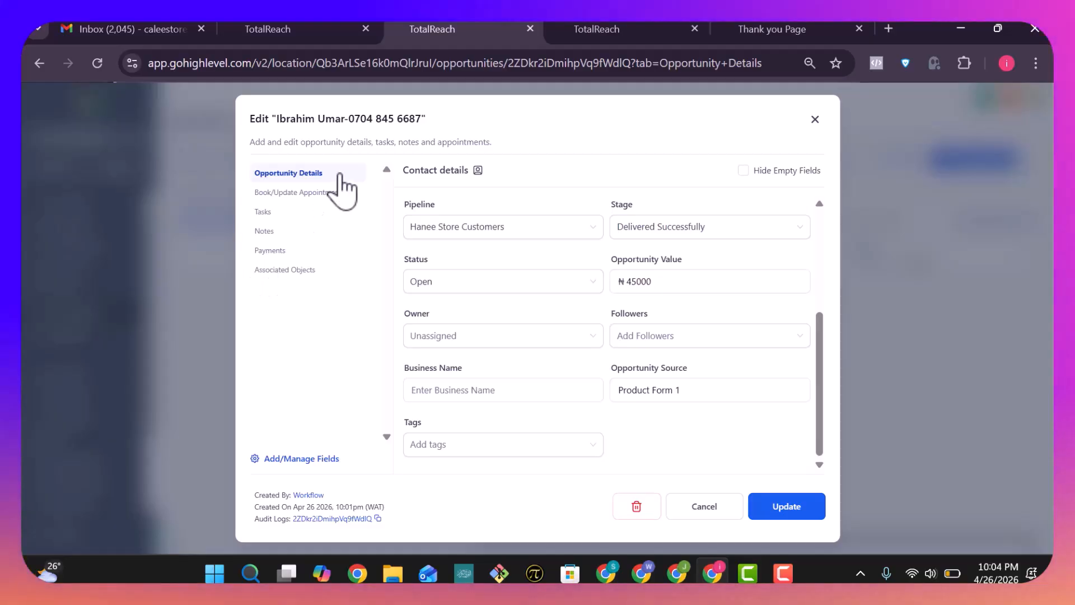
scroll(506, 296, up, 4)
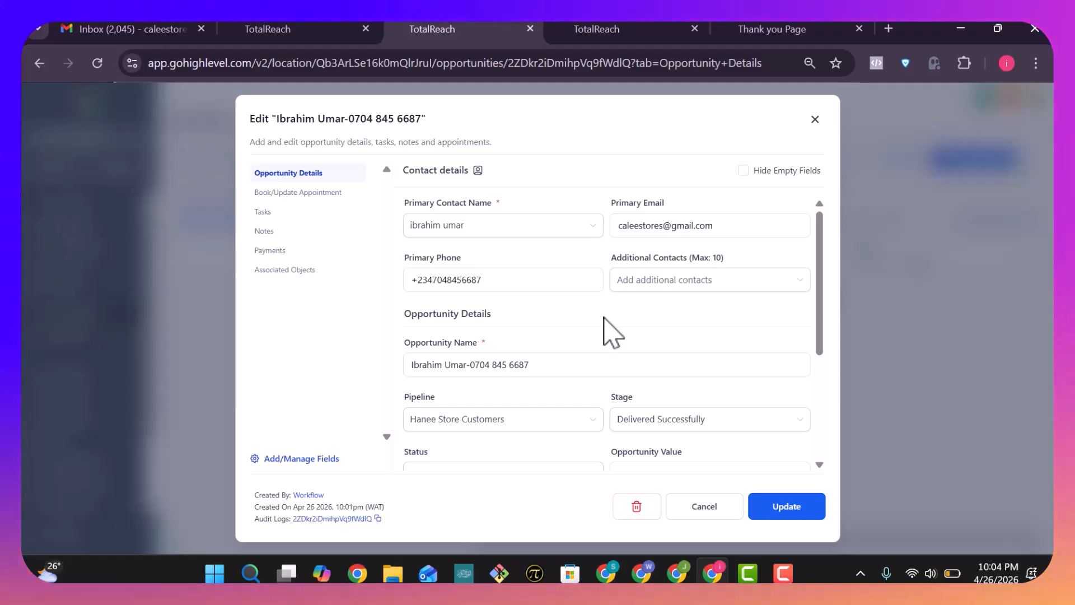
scroll(606, 328, down, 4)
scroll(606, 328, up, 3)
scroll(606, 328, down, 3)
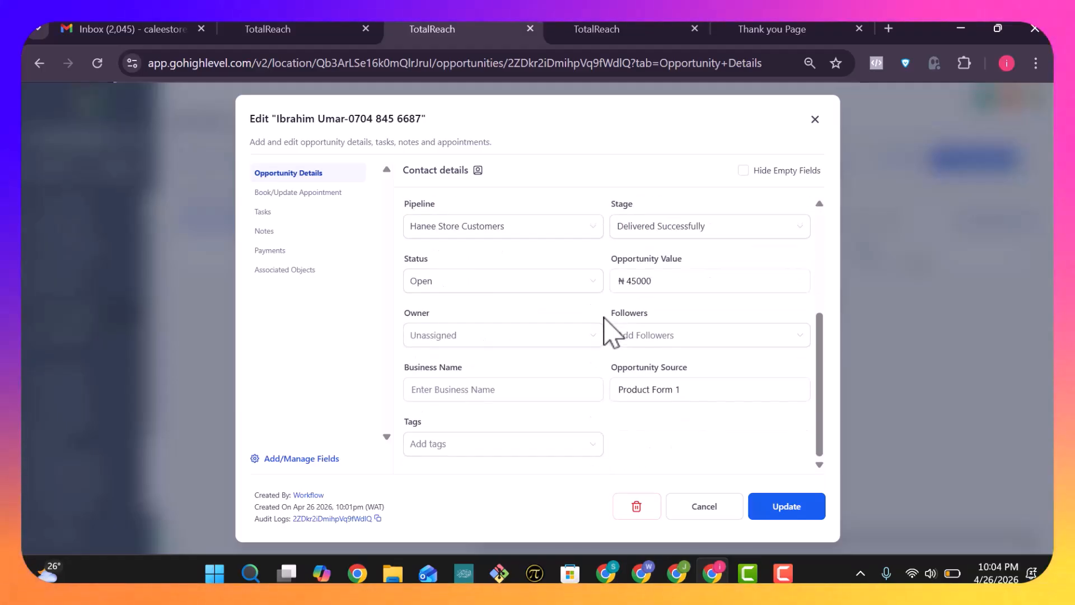
scroll(606, 328, up, 4)
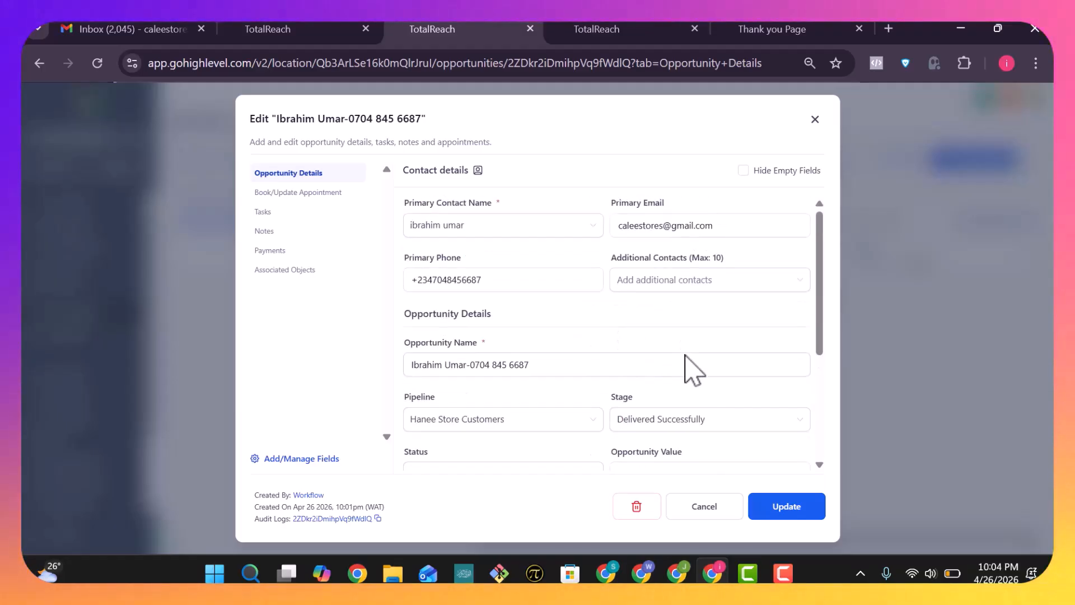
click(815, 120)
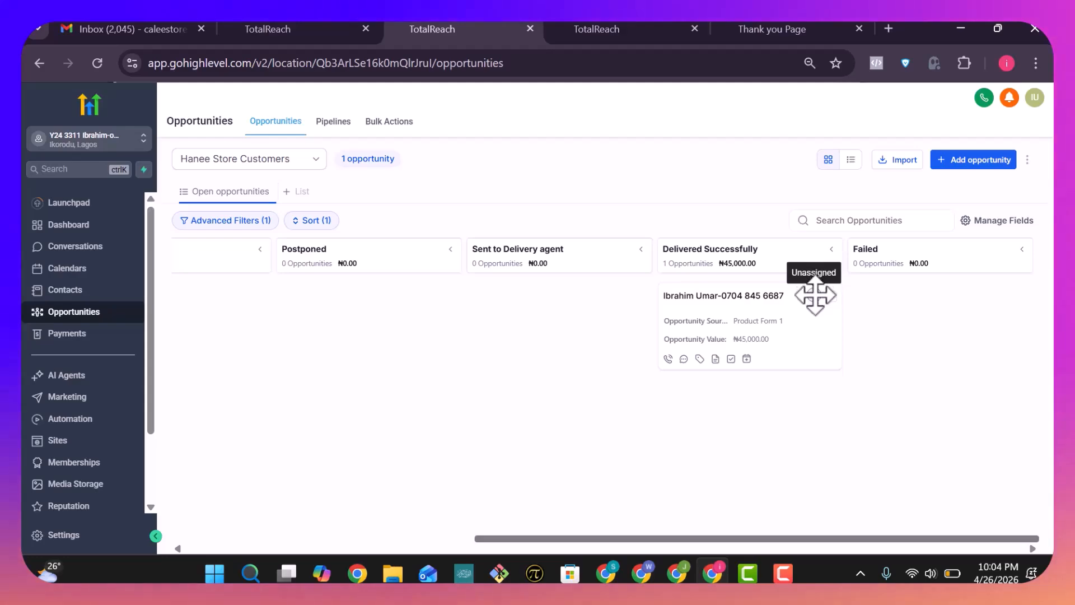
Check the opportunity's Owner options without assigning, then open its contact and Workflows list.
click(816, 296)
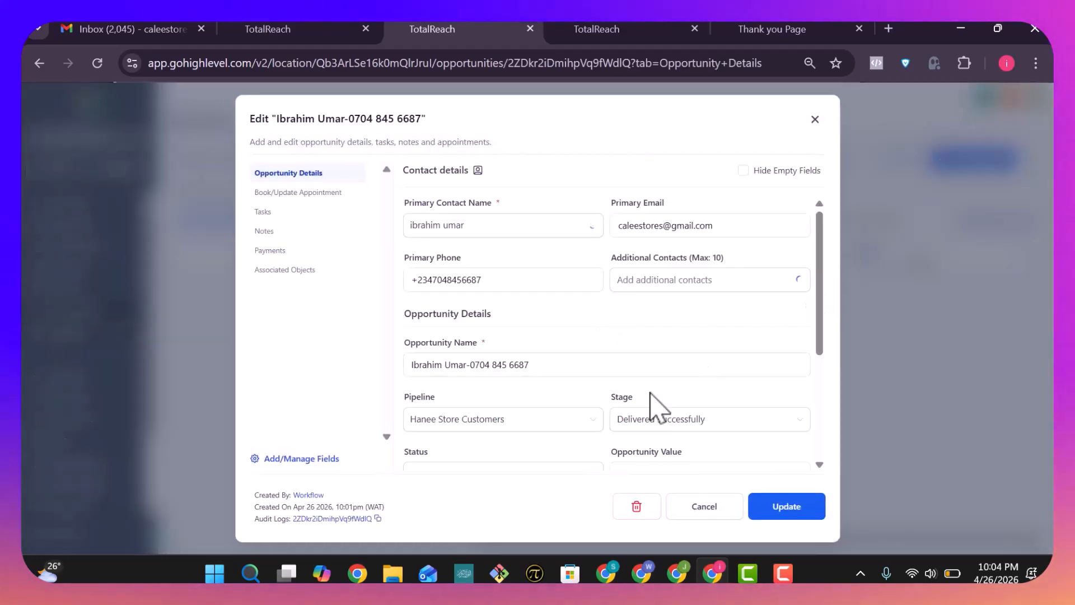
scroll(651, 404, down, 3)
click(553, 336)
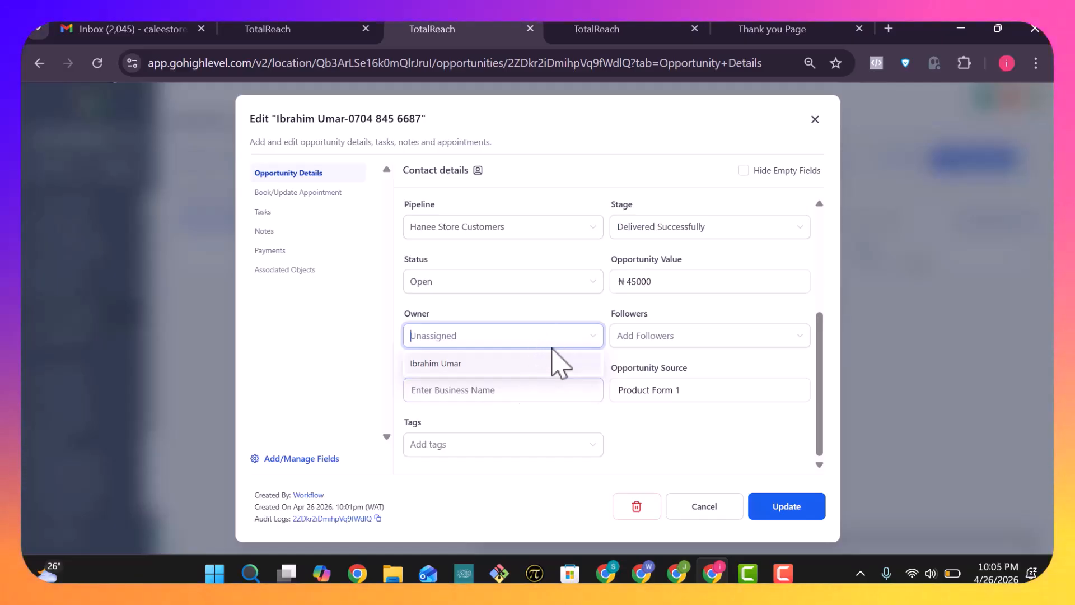
click(521, 349)
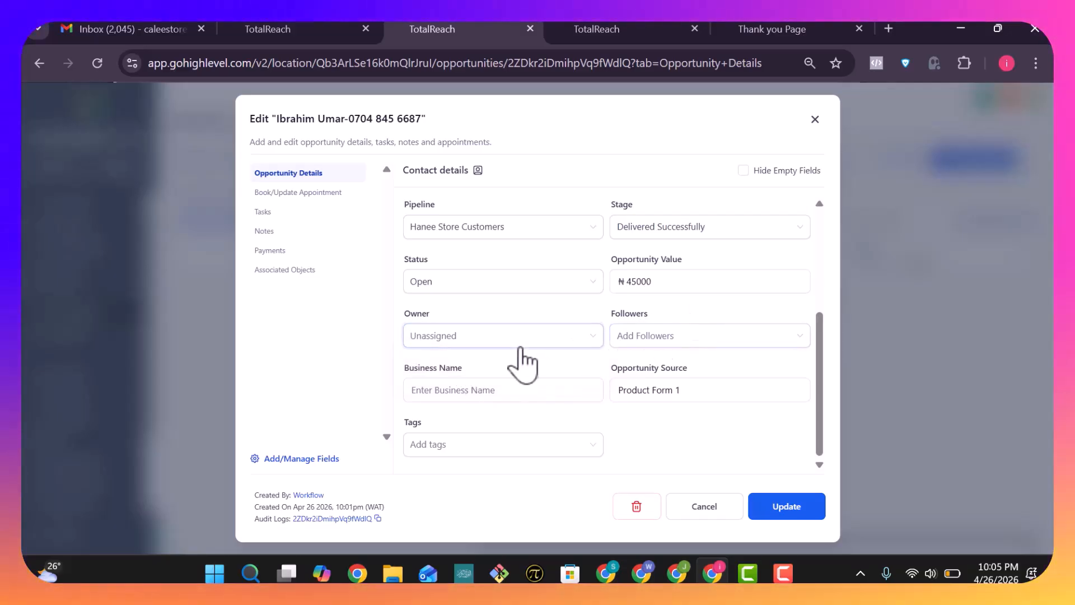
click(516, 344)
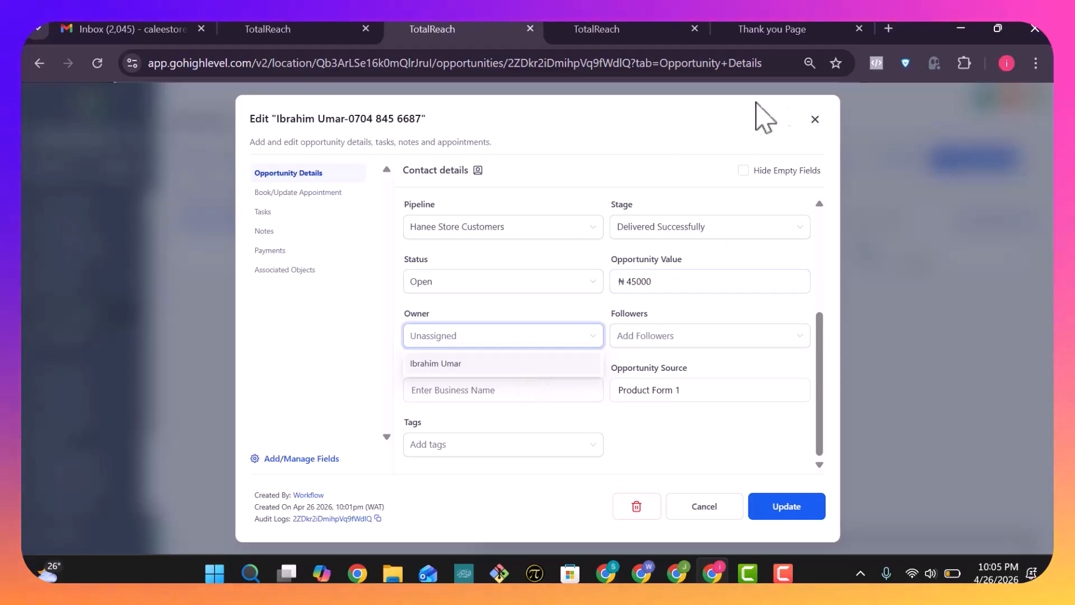
click(813, 121)
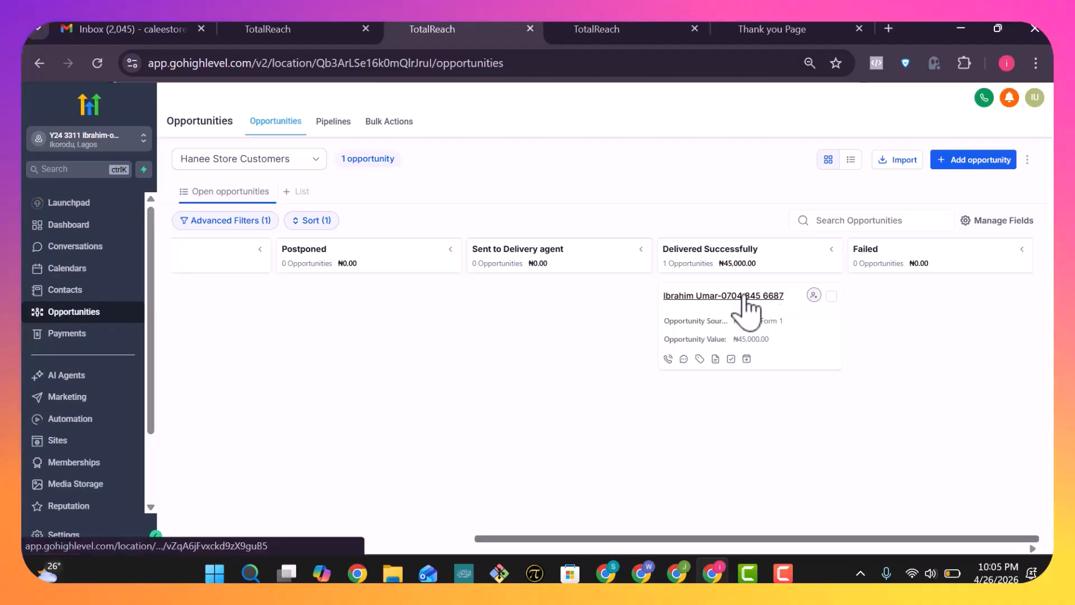
click(747, 305)
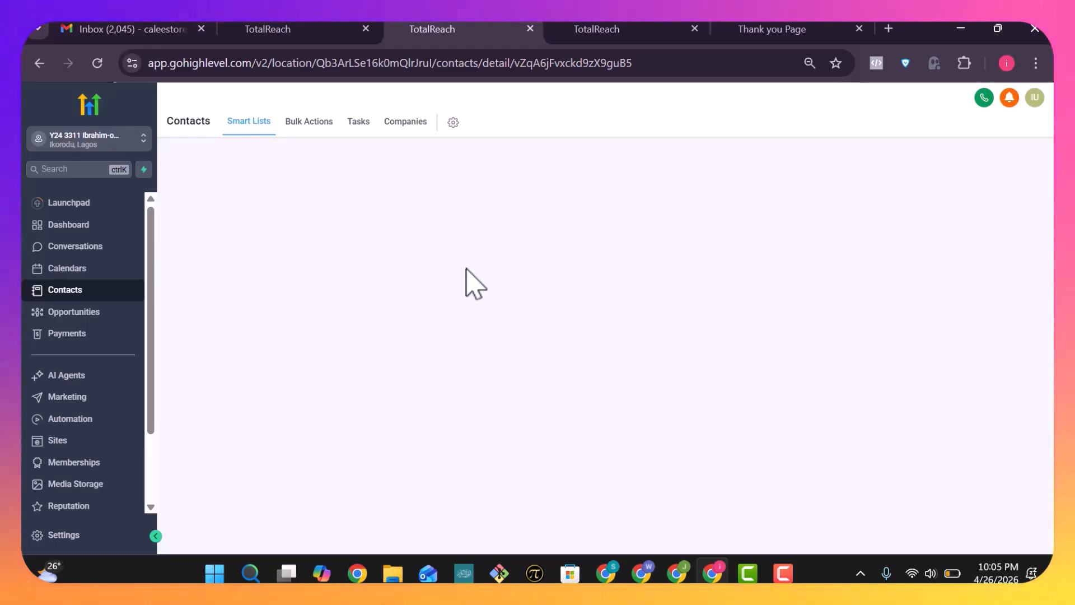
click(583, 31)
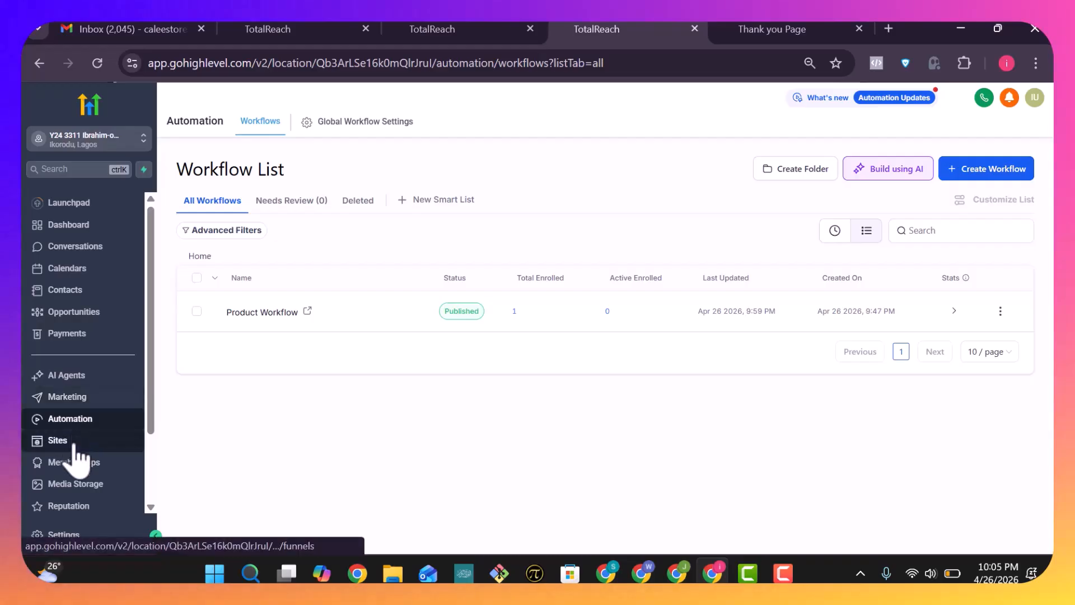
Open the form Submissions list showing Product Form 1's test entry.
click(57, 440)
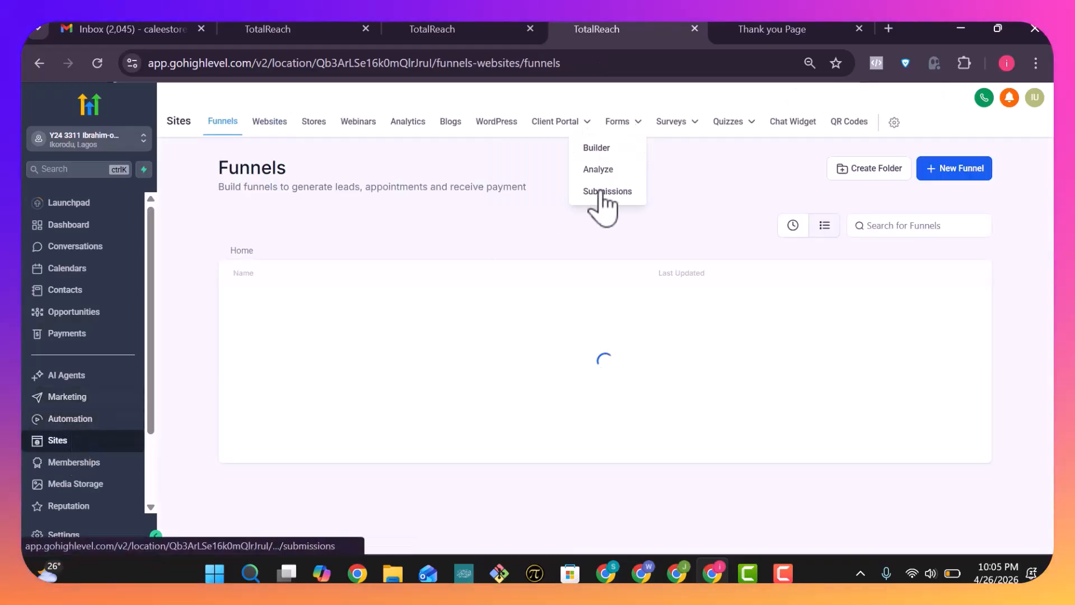
click(601, 192)
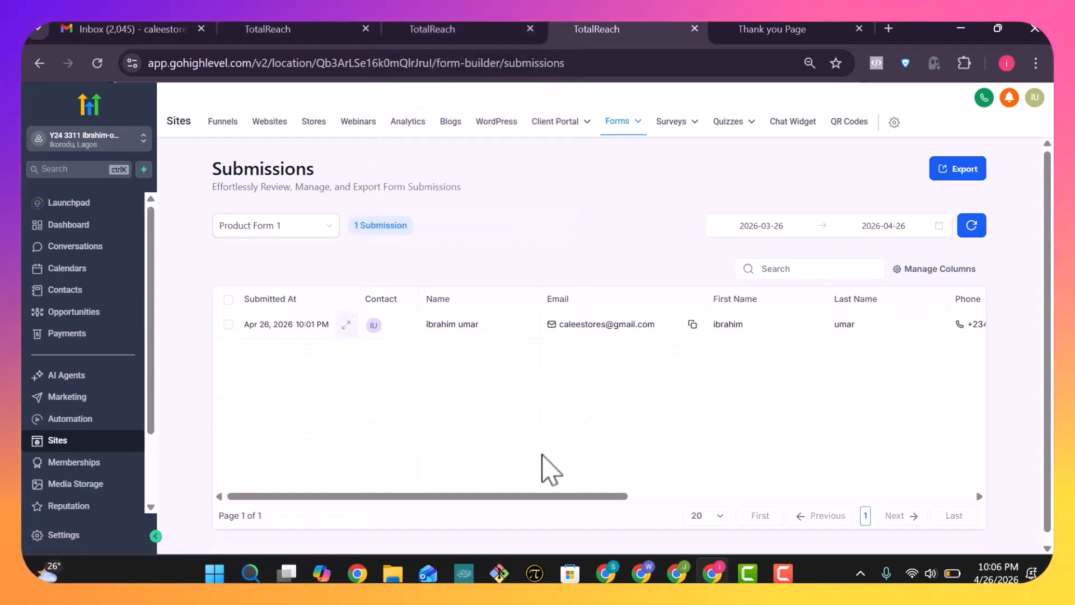
drag(579, 494, 929, 471)
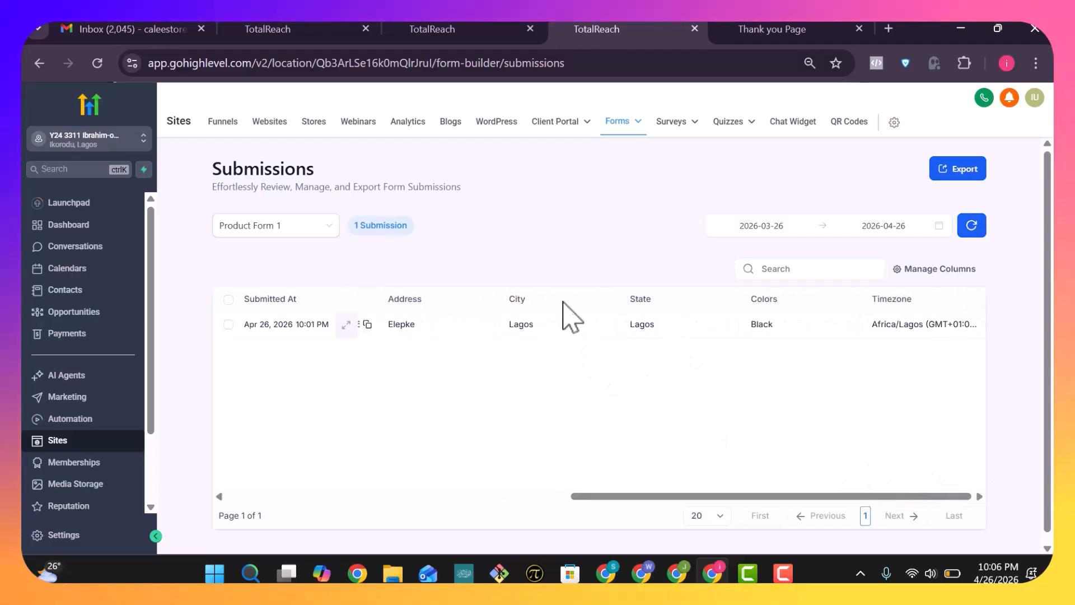
drag(809, 498, 305, 512)
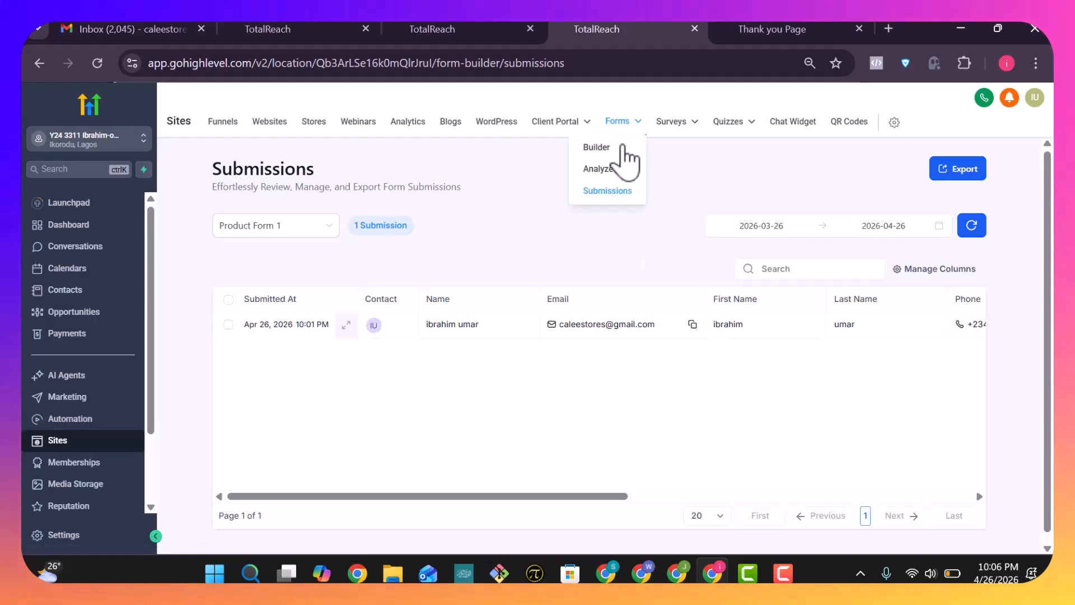
Hide the Last Name, First Name and Timezone columns, then widen the Phone column.
click(932, 270)
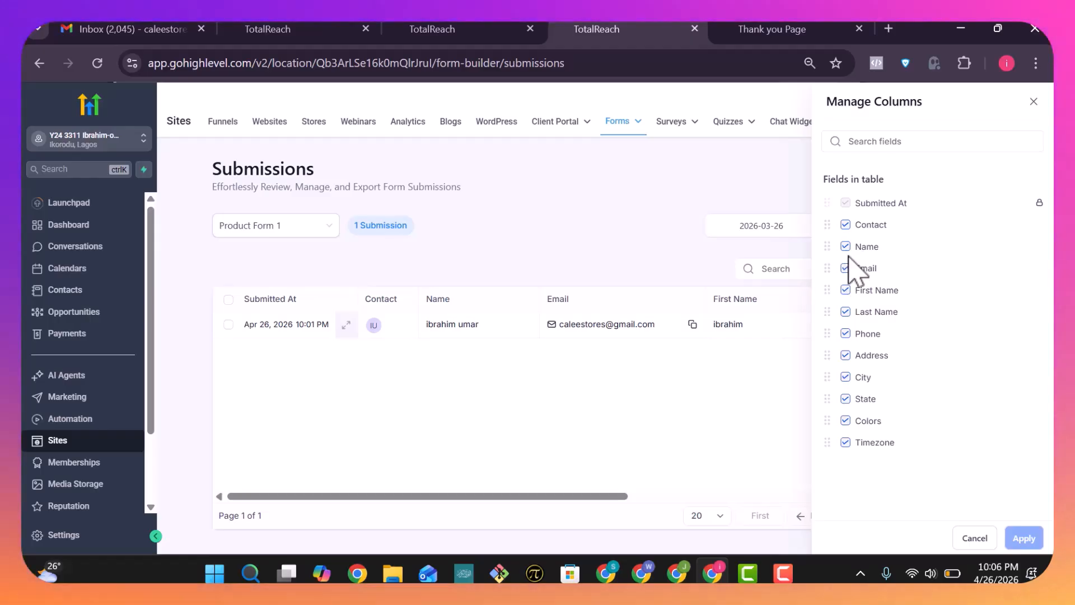
click(721, 272)
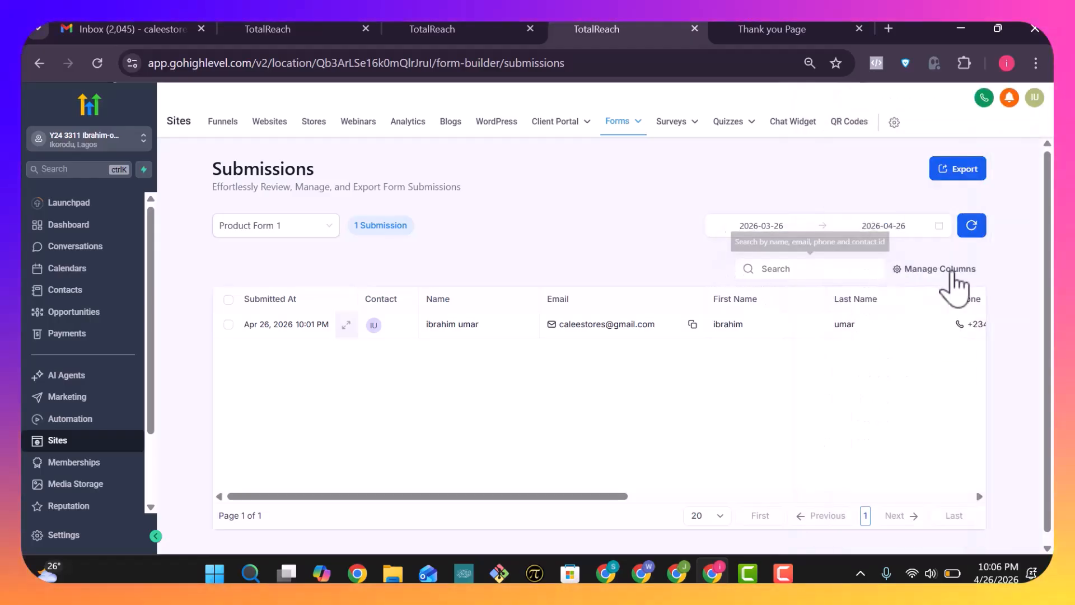
click(946, 275)
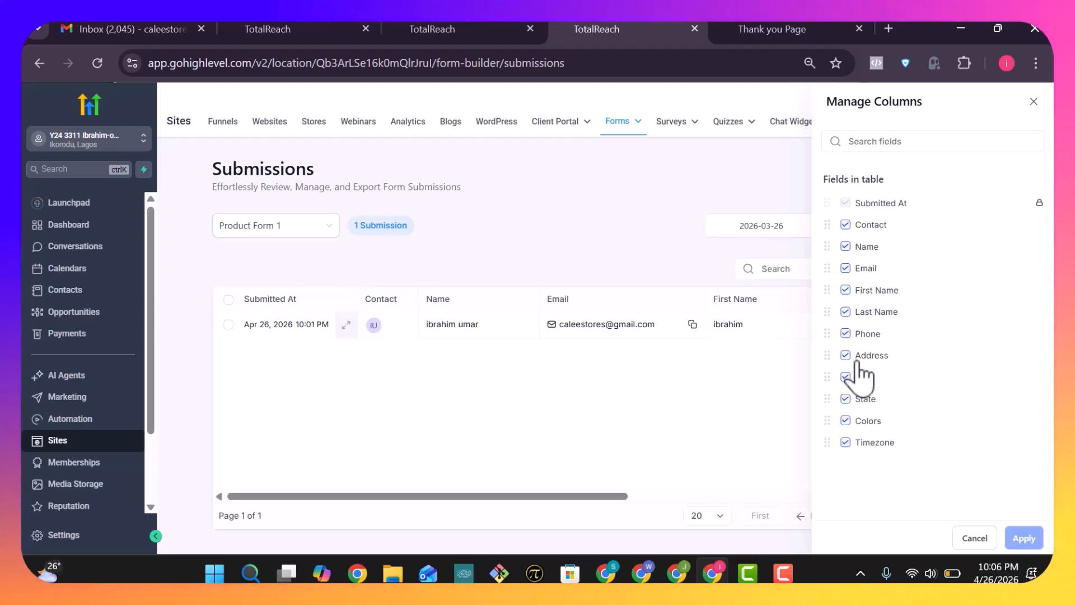
click(845, 311)
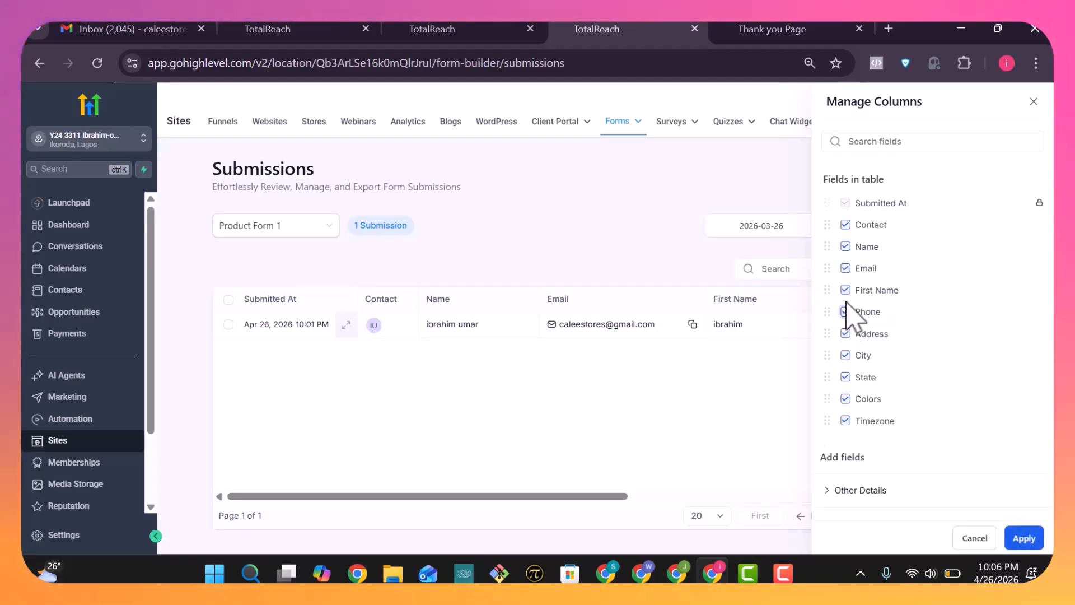
click(846, 290)
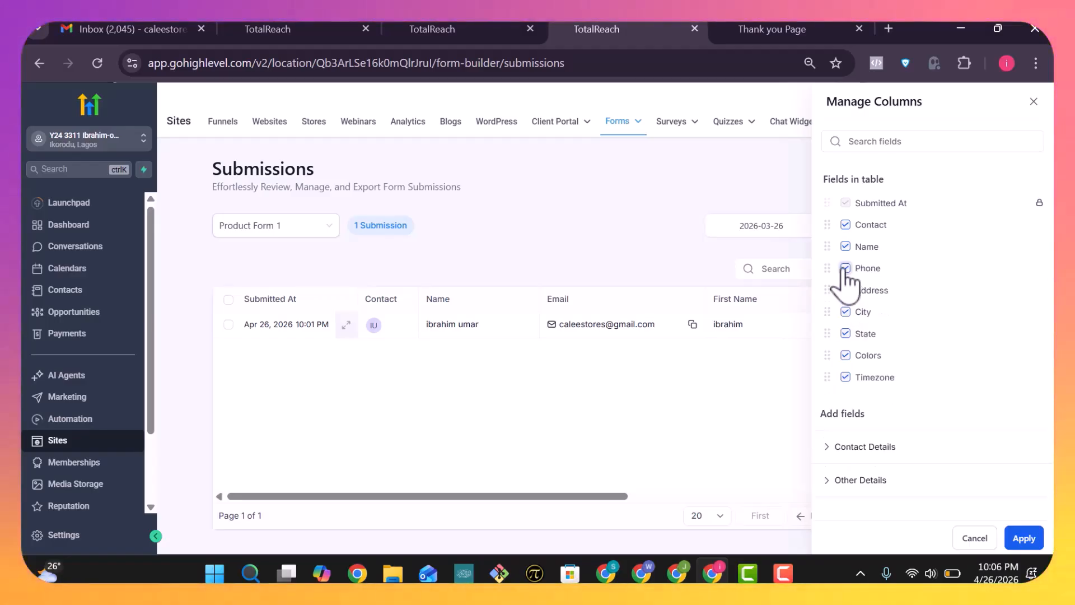
click(846, 377)
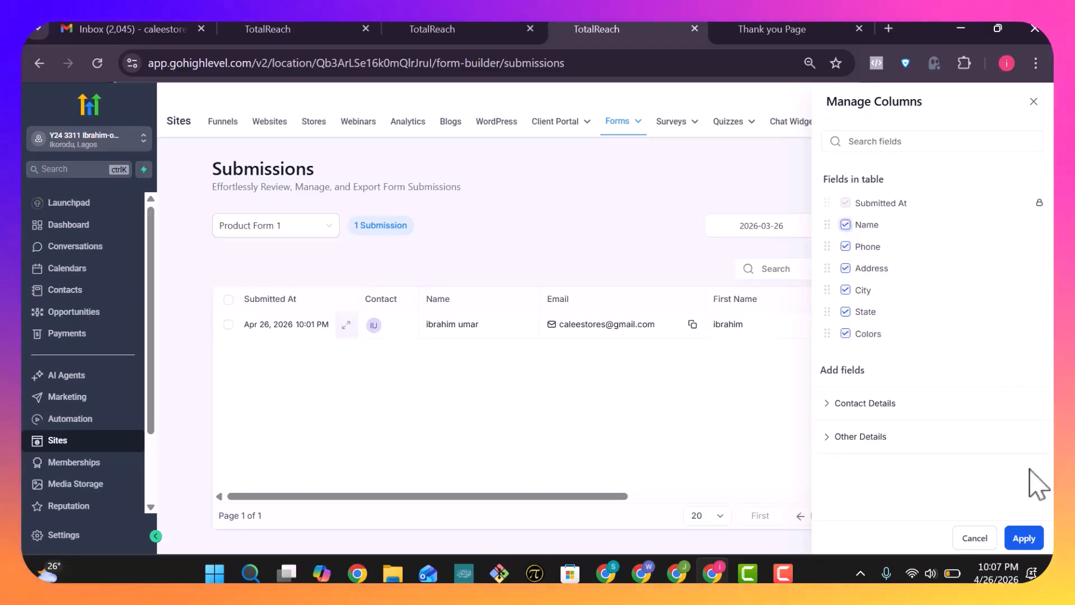
click(1024, 538)
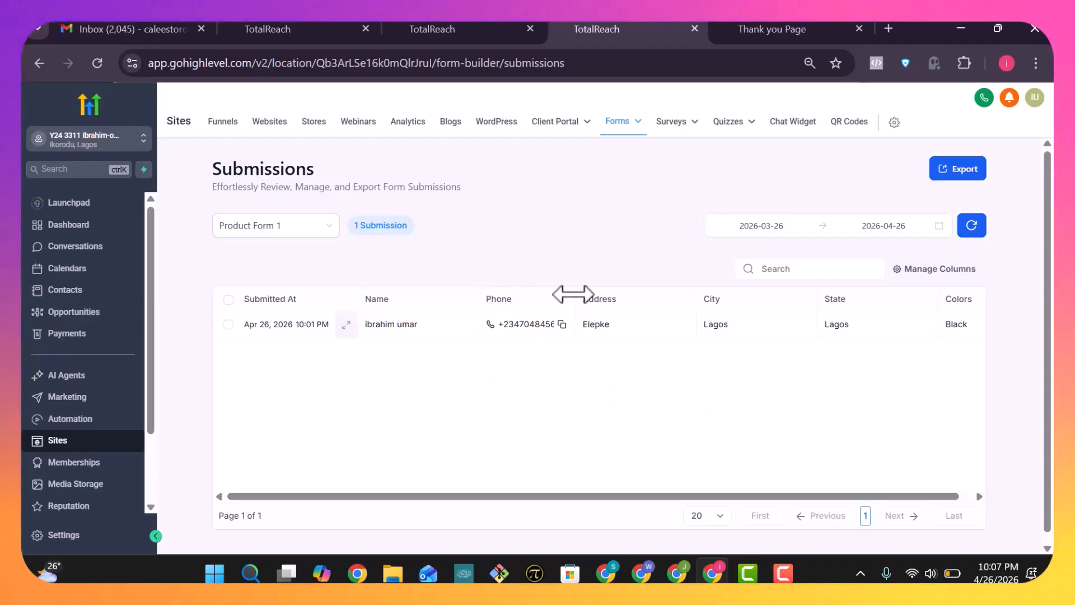
drag(573, 294, 596, 297)
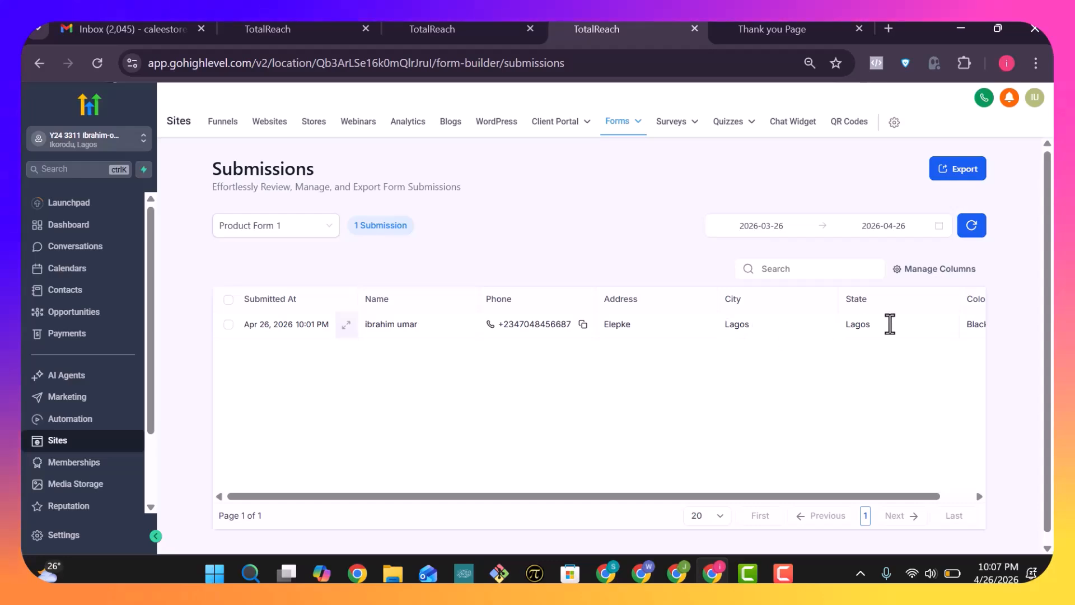
scroll(872, 397, right, 1)
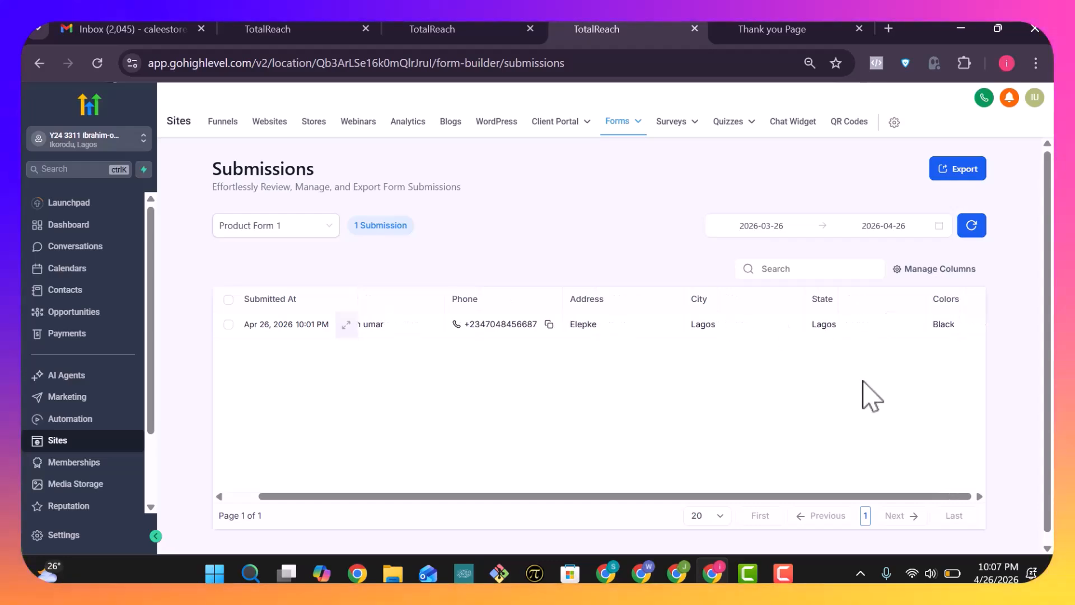
scroll(872, 397, left, 1)
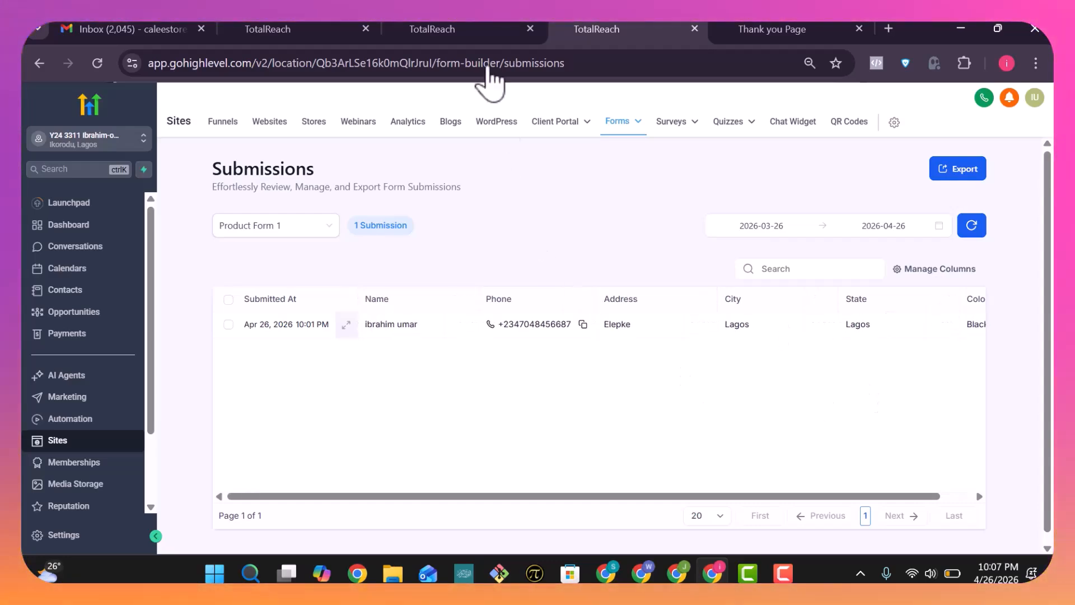
Expand the test contact's General Info and review its address fields.
click(474, 30)
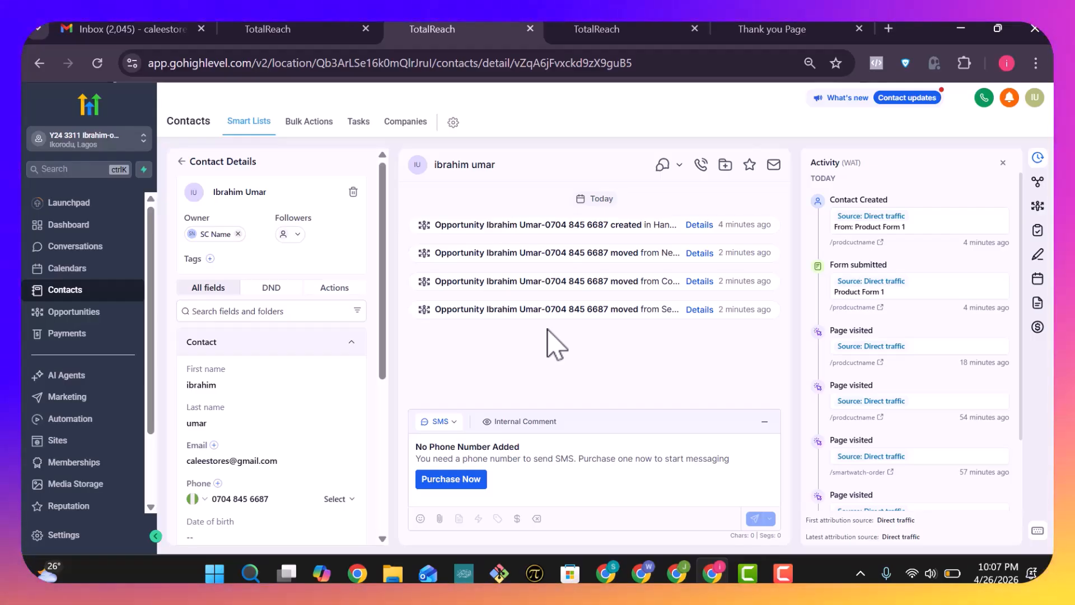
scroll(907, 411, down, 2)
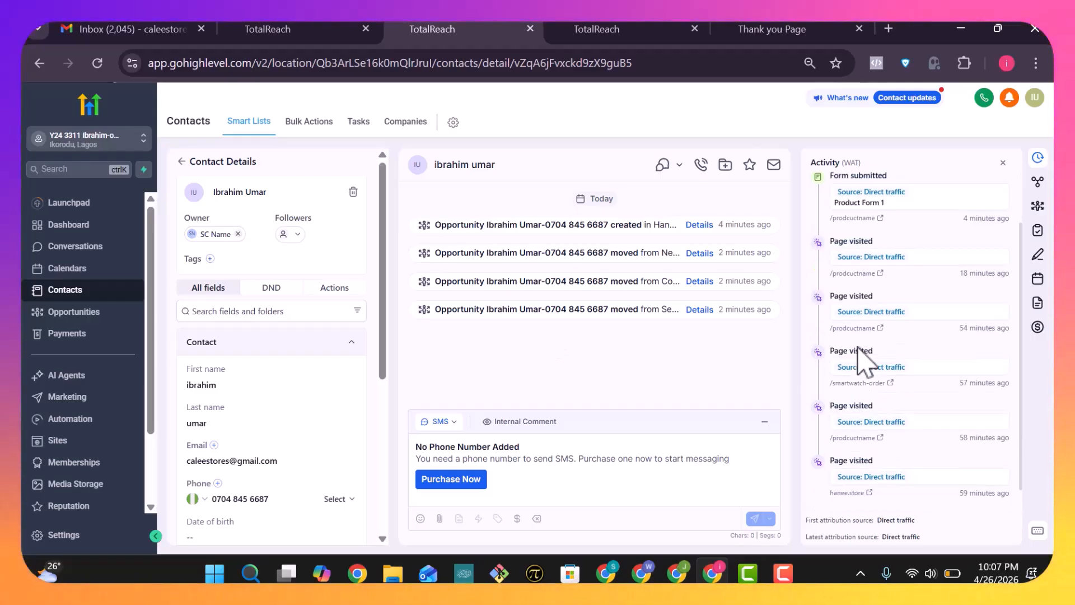
scroll(323, 390, down, 5)
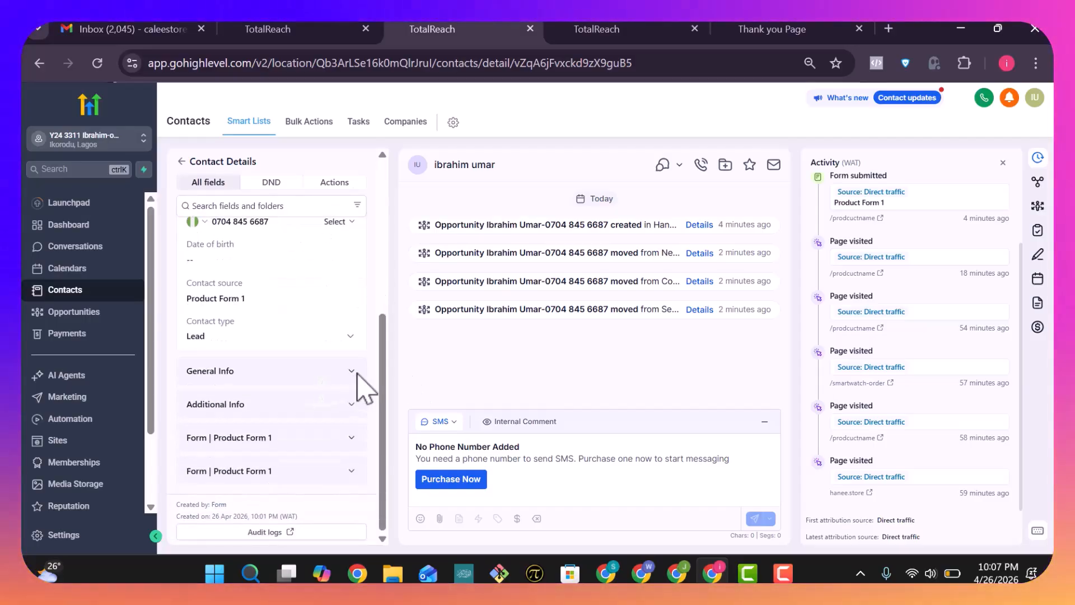
click(351, 372)
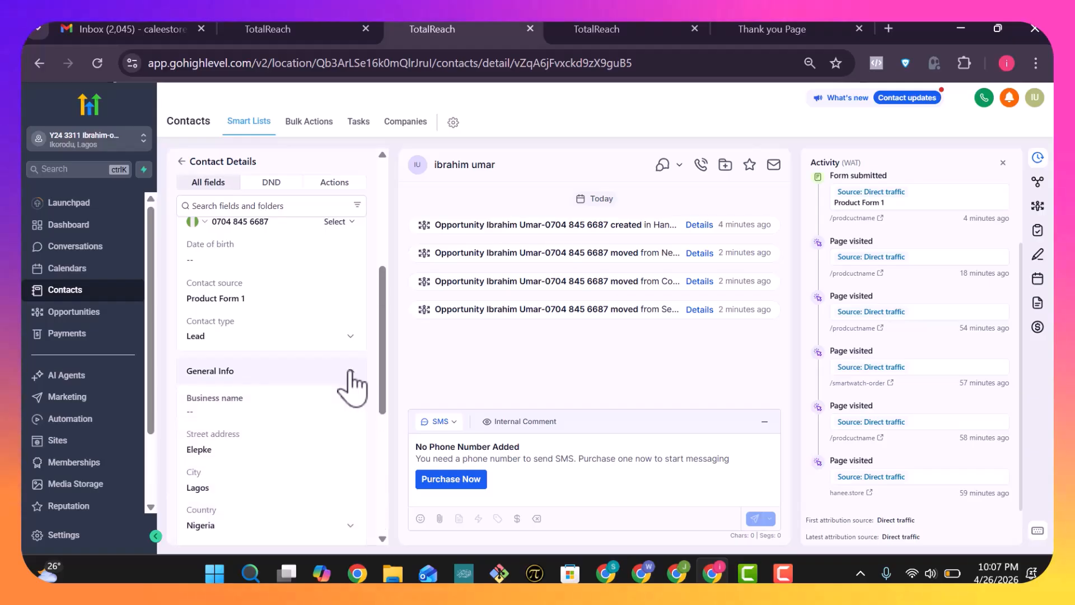
scroll(350, 381, down, 3)
scroll(331, 427, up, 2)
scroll(333, 429, down, 3)
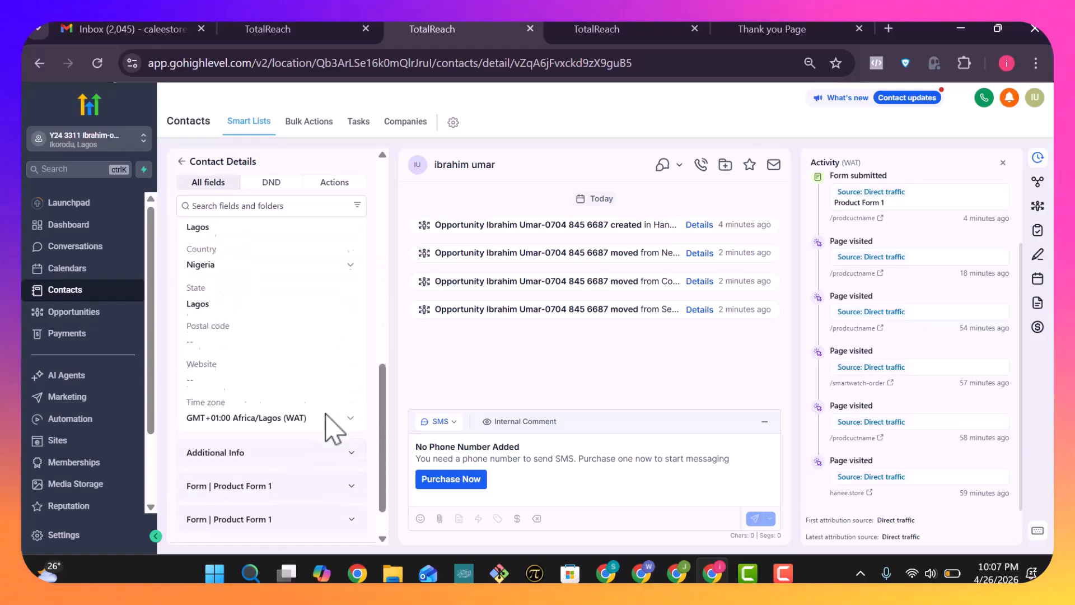
scroll(334, 429, down, 1)
Expand the empty Additional Info section, then go back to the Opportunities board.
click(348, 423)
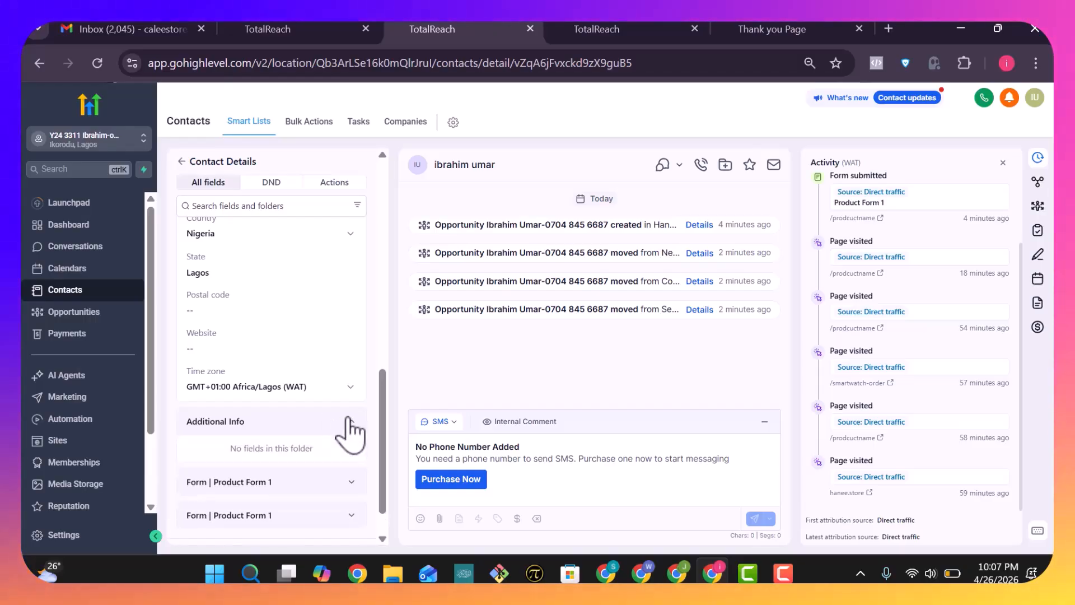
scroll(348, 431, down, 1)
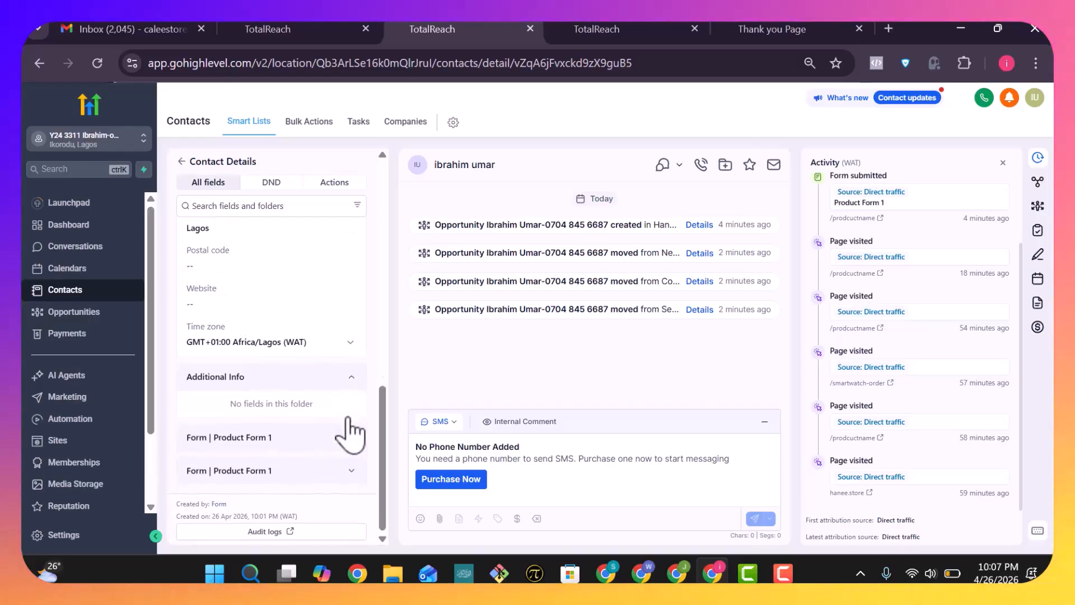
scroll(350, 434, up, 5)
scroll(349, 434, up, 2)
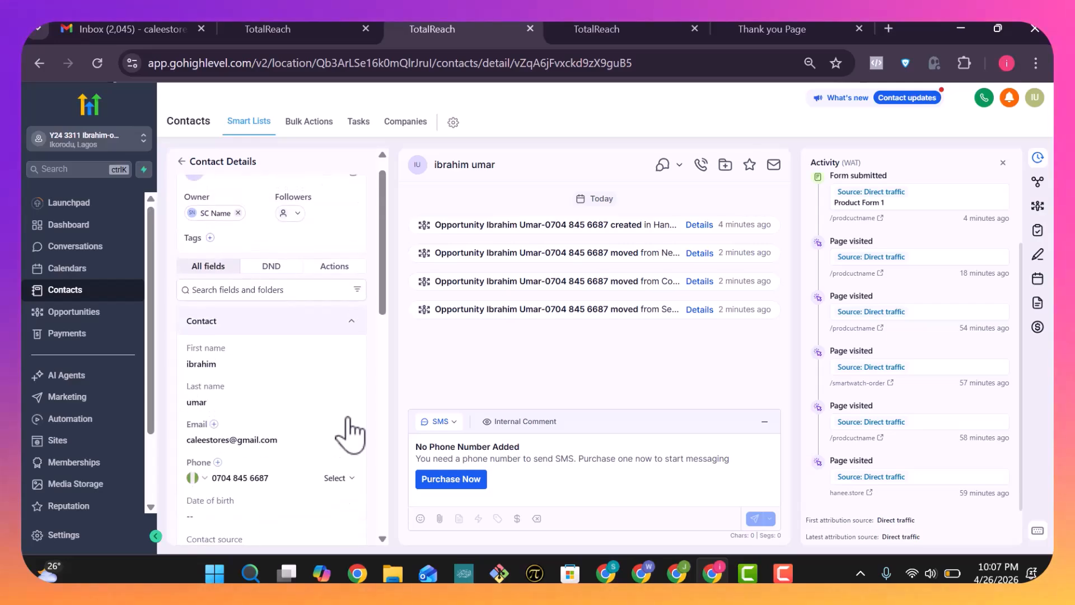
scroll(350, 434, down, 10)
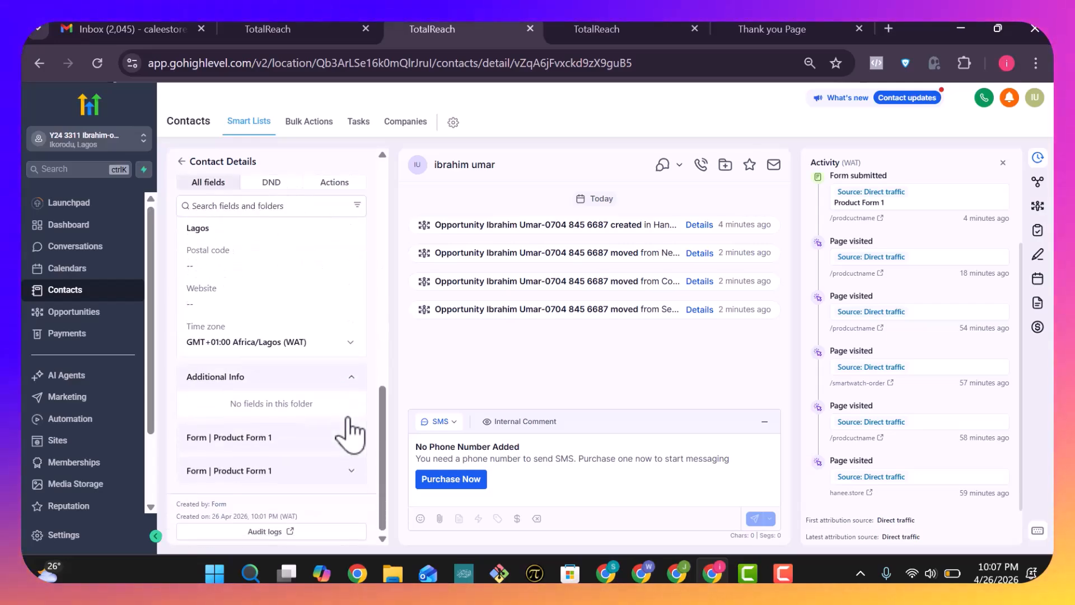
scroll(350, 434, up, 10)
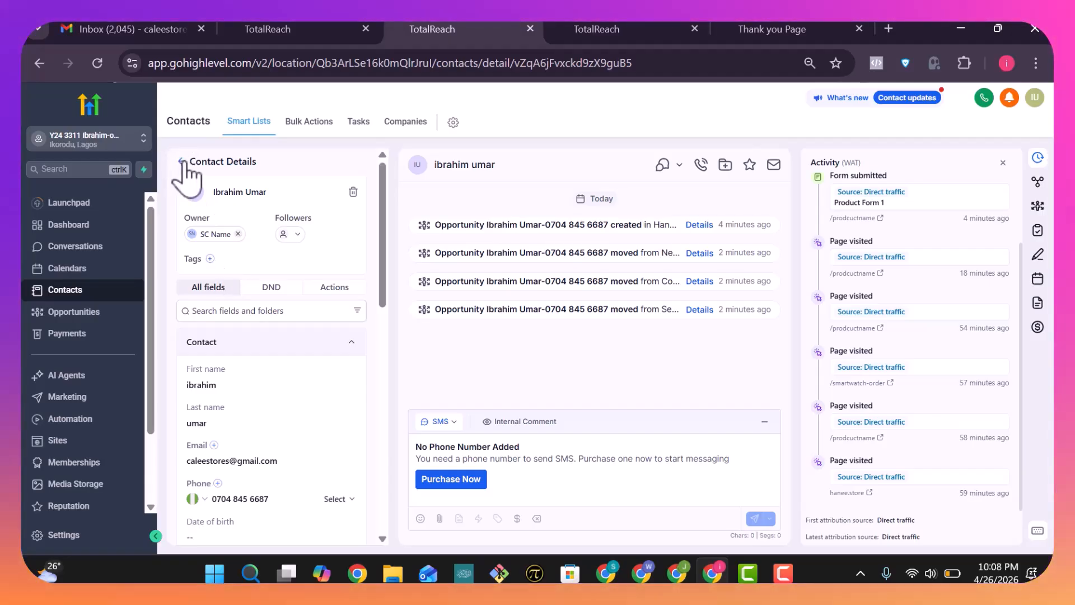
click(181, 162)
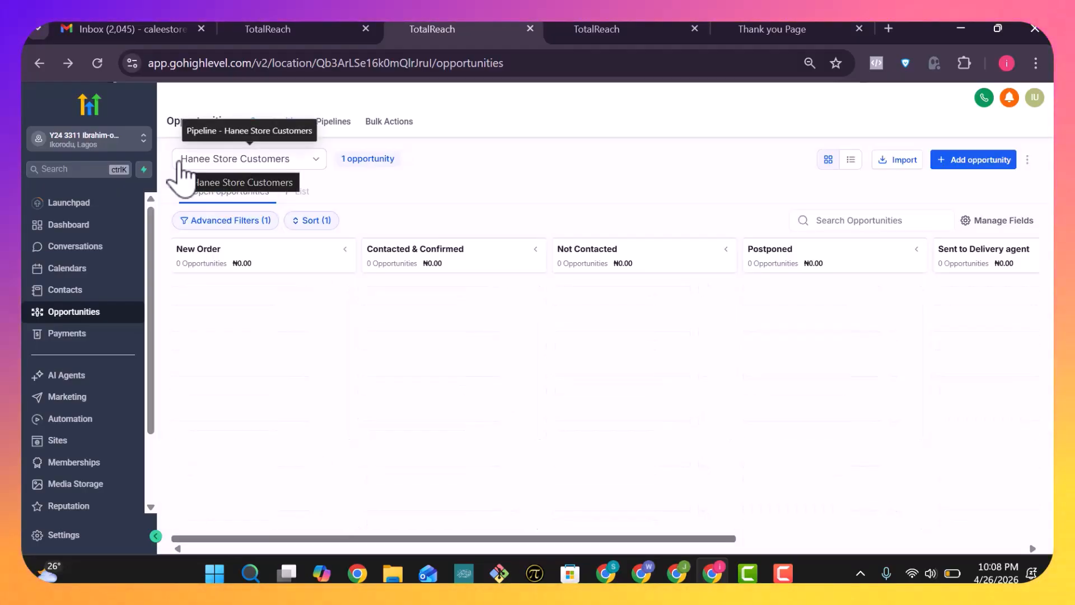
Drag the opportunity back to New Order, review its details, reload, and open Form Submissions.
scroll(532, 360, right, 5)
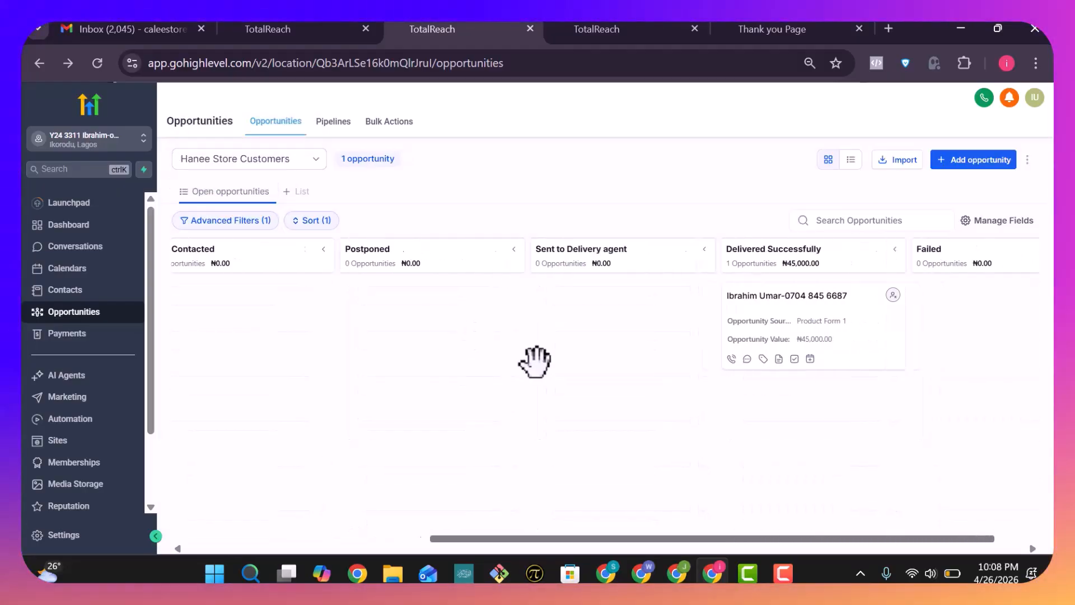
drag(130, 313, 219, 322)
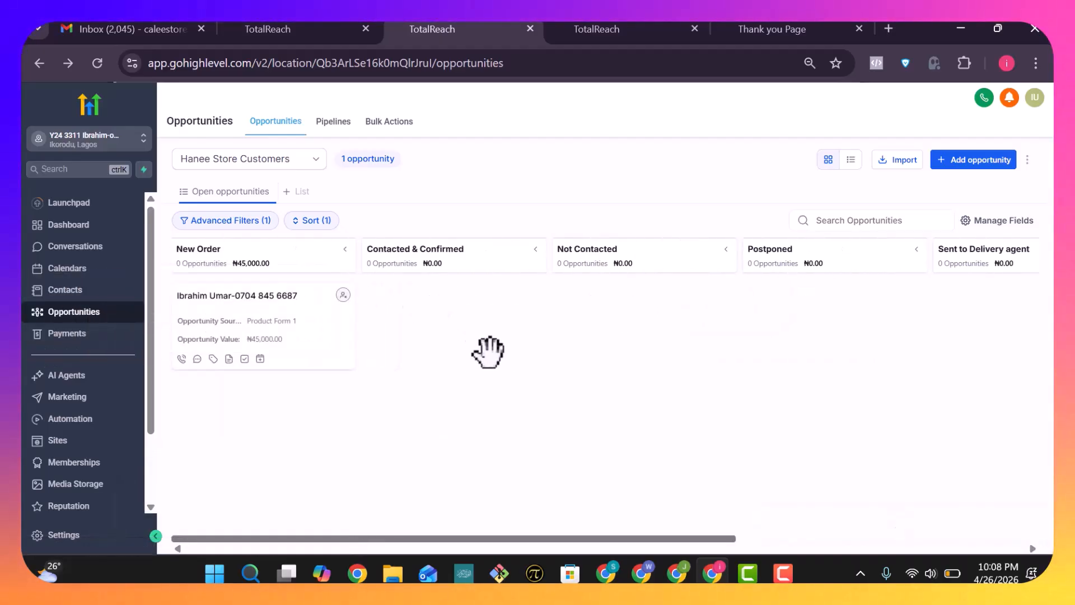
click(326, 295)
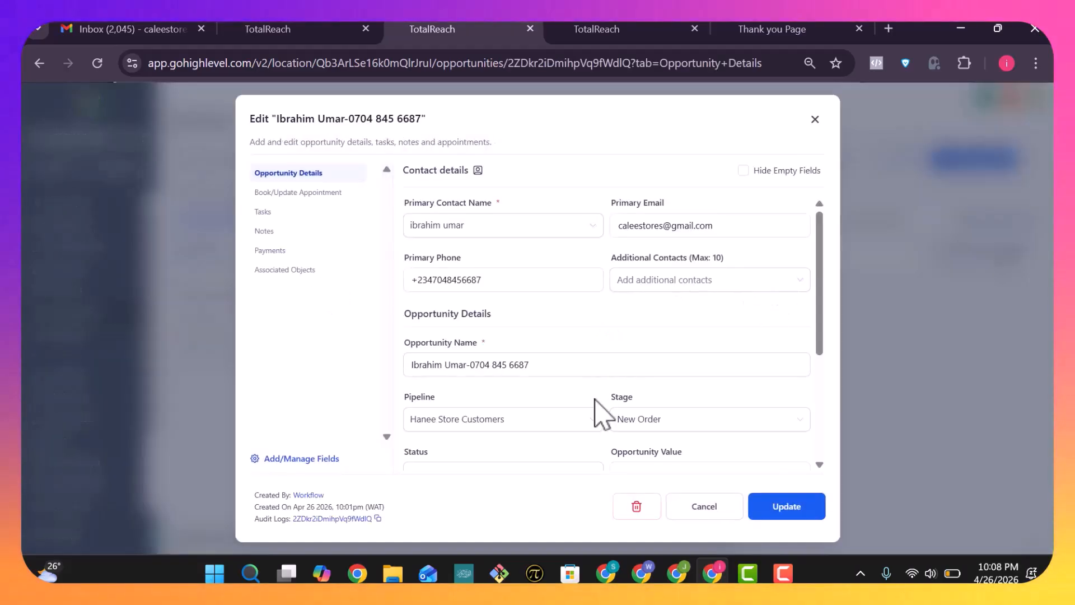
scroll(600, 412, down, 3)
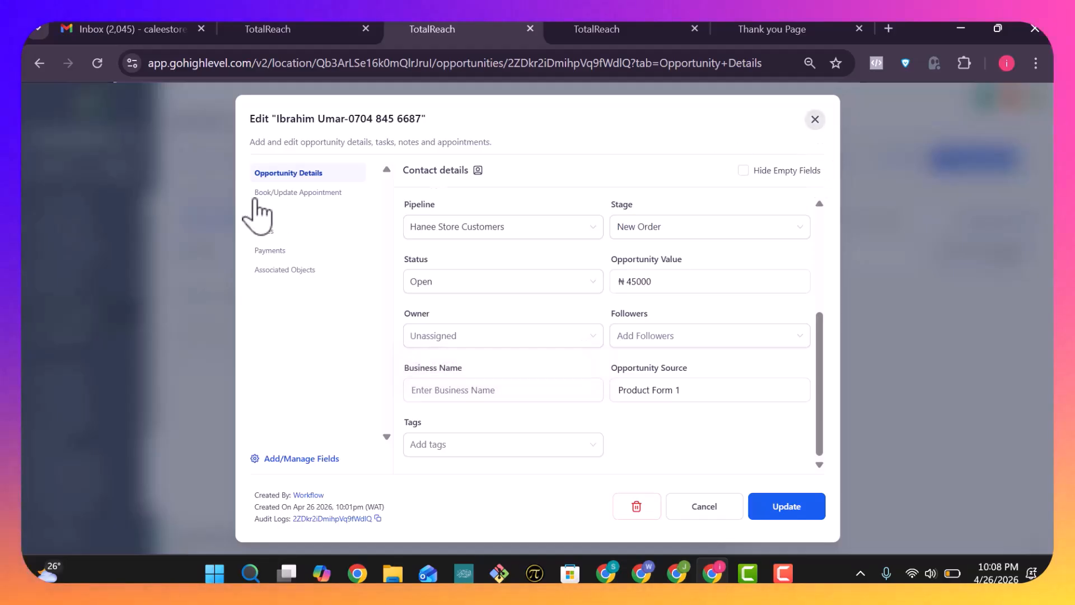
click(816, 119)
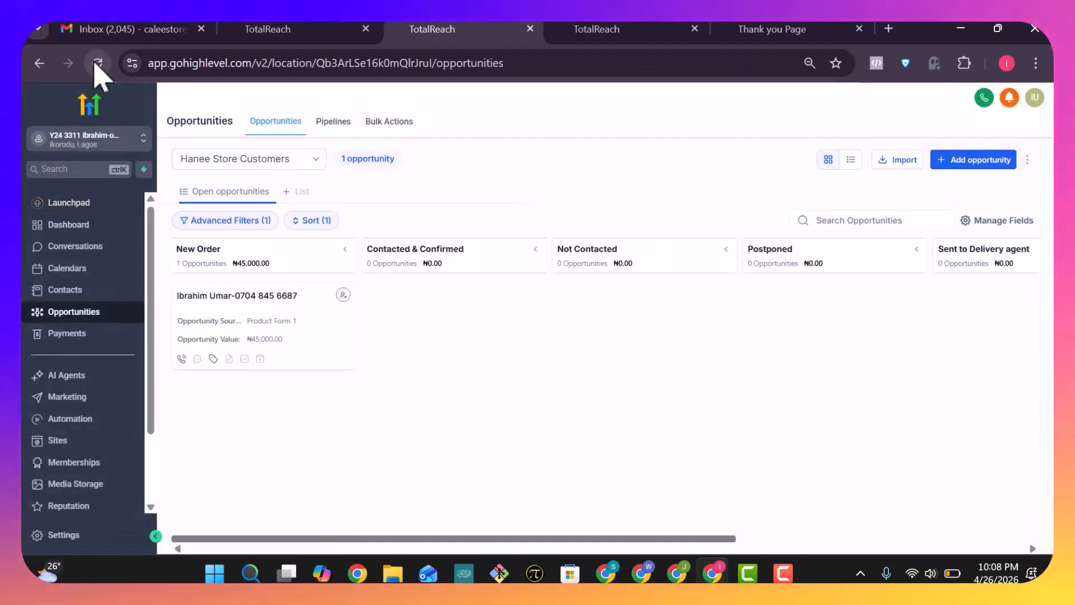
click(96, 63)
click(577, 29)
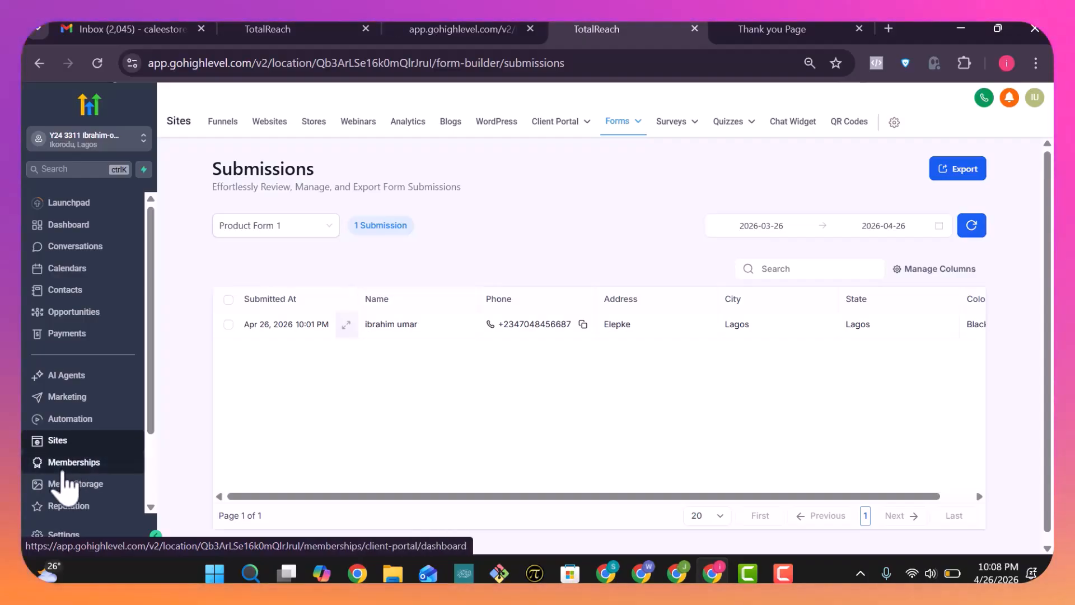
Open Automation workflows and move between the dashboard, opportunities and workflow tabs.
scroll(95, 415, down, 2)
click(85, 329)
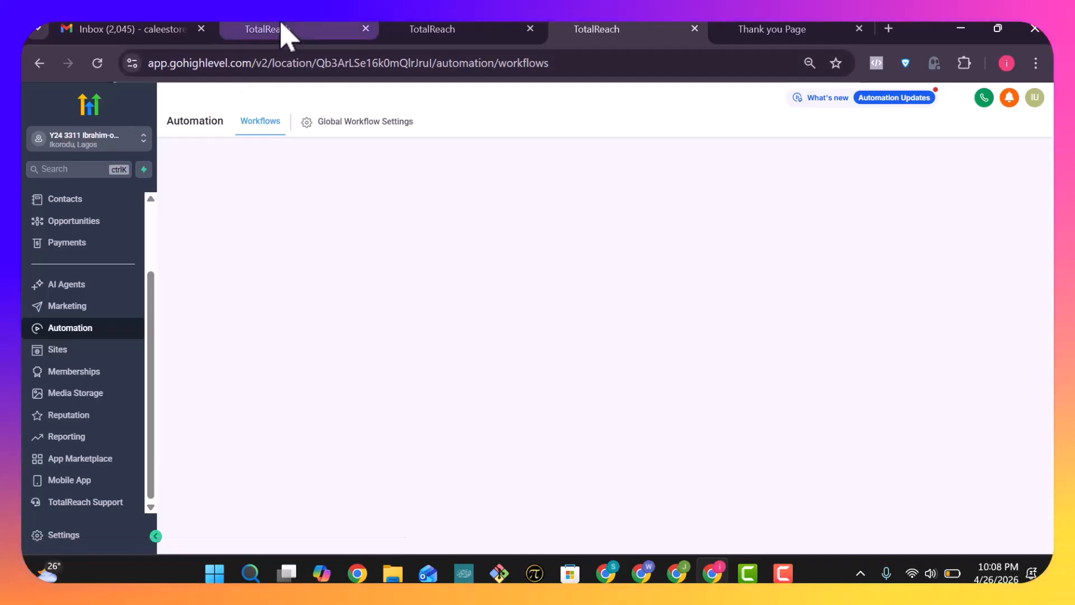
click(283, 31)
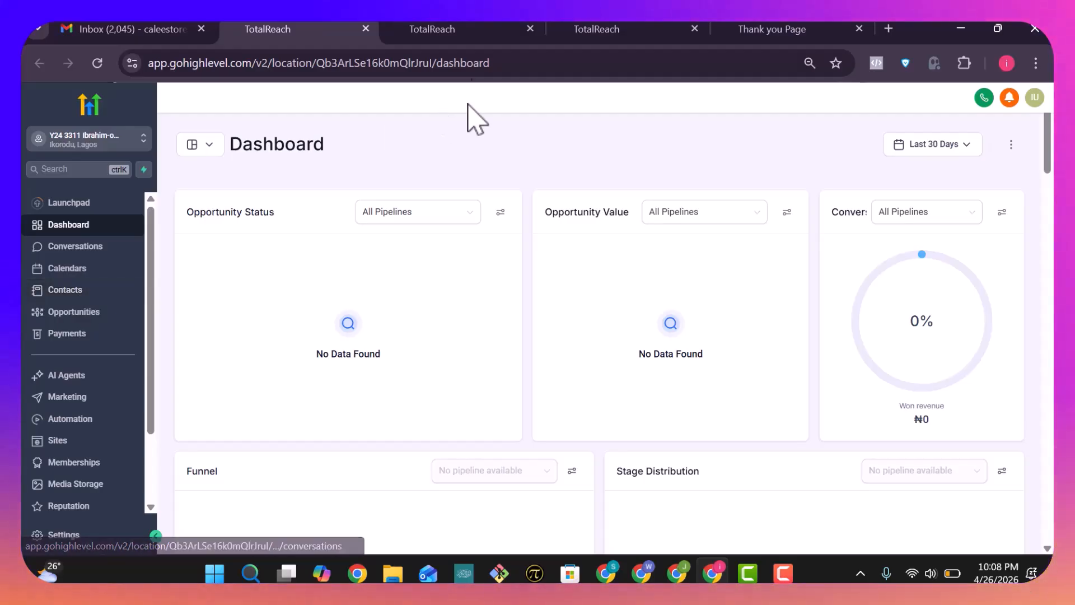
click(468, 28)
click(600, 29)
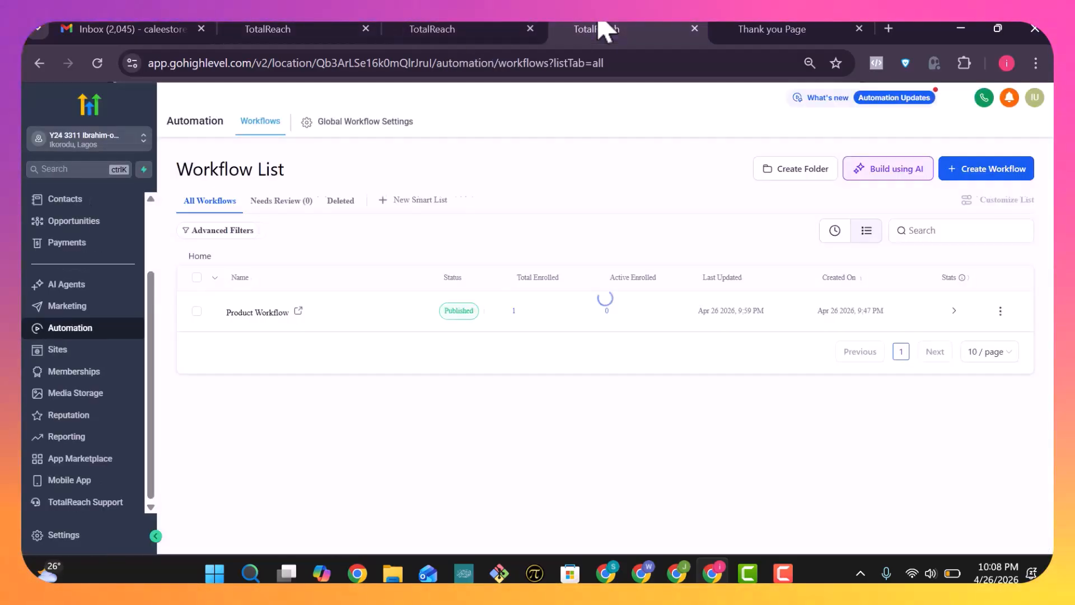
click(465, 29)
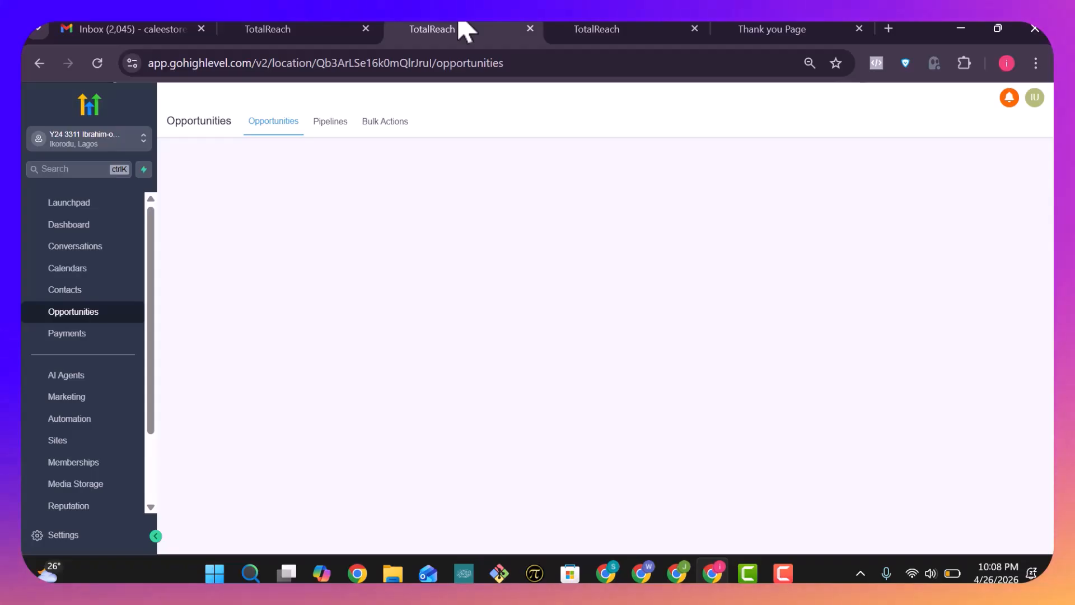
click(611, 40)
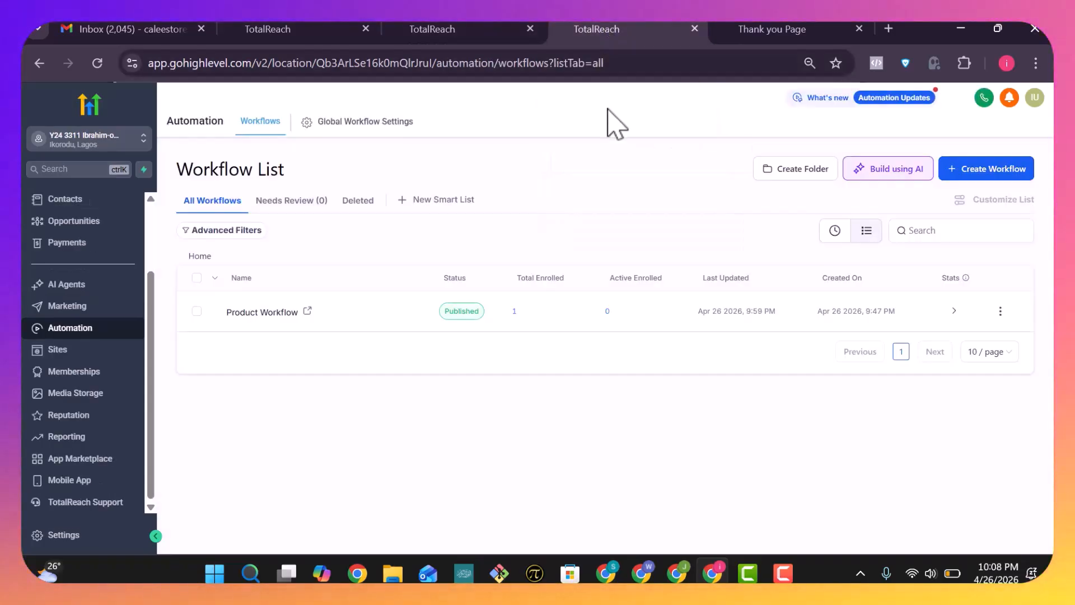
Open Product Workflow from the workflow list, then switch to the Opportunities and Contacts tabs.
click(490, 33)
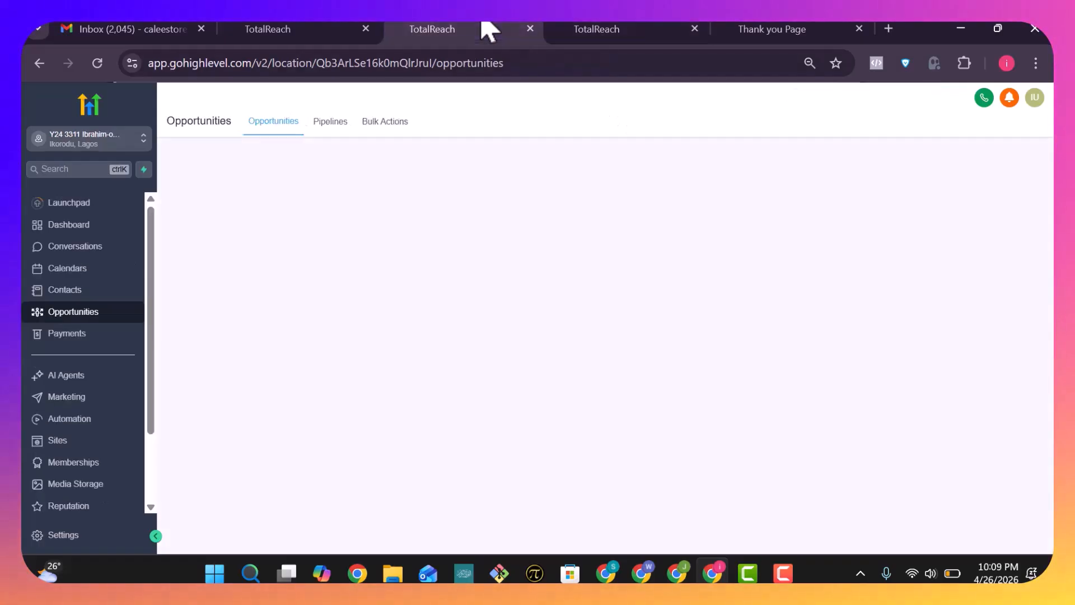
click(333, 32)
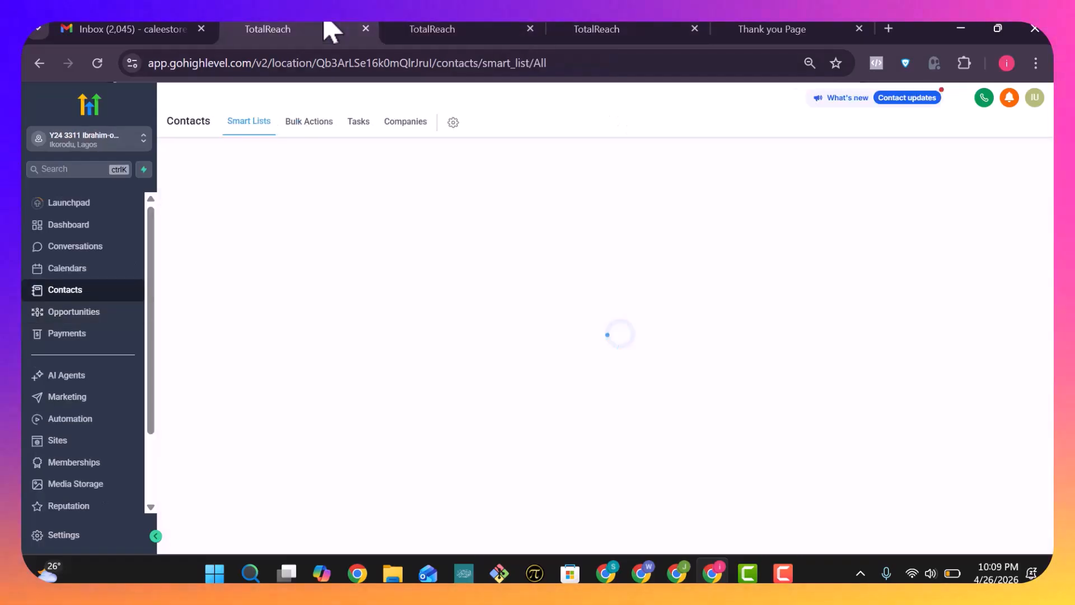
click(657, 44)
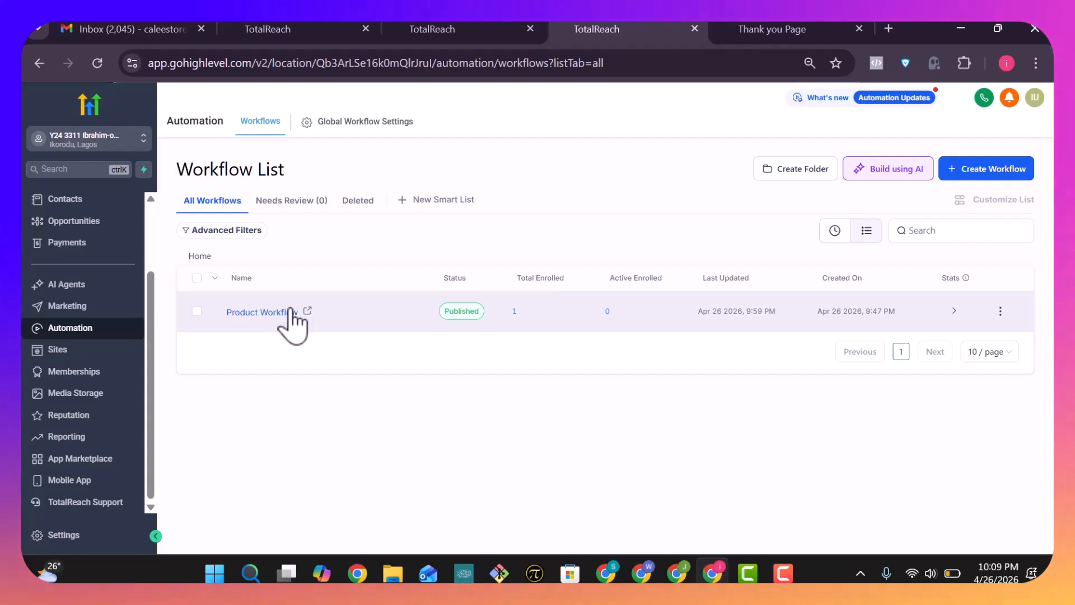
click(262, 312)
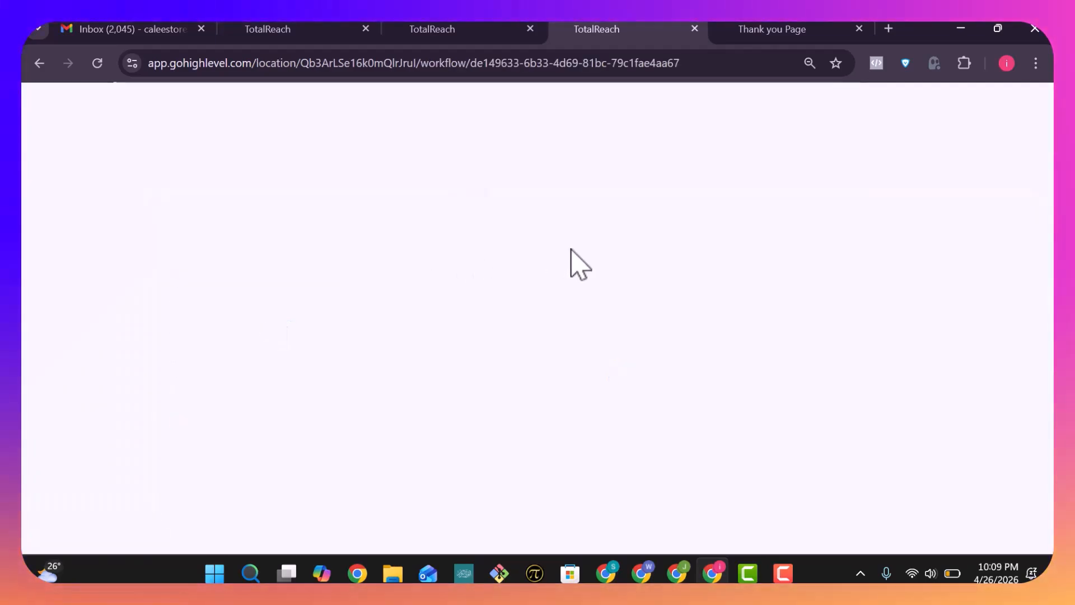
click(467, 26)
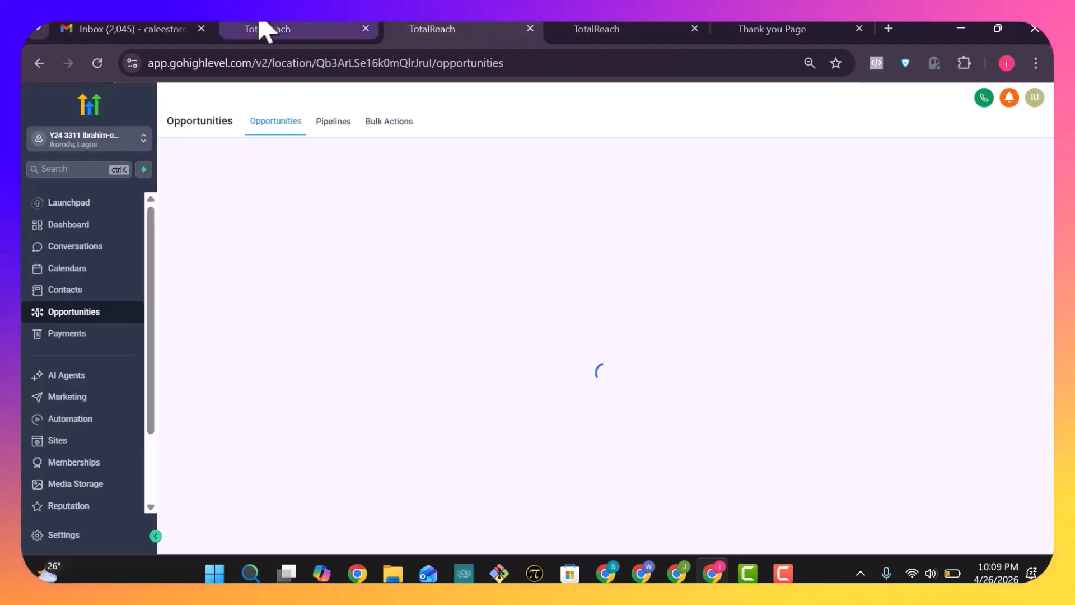
click(263, 28)
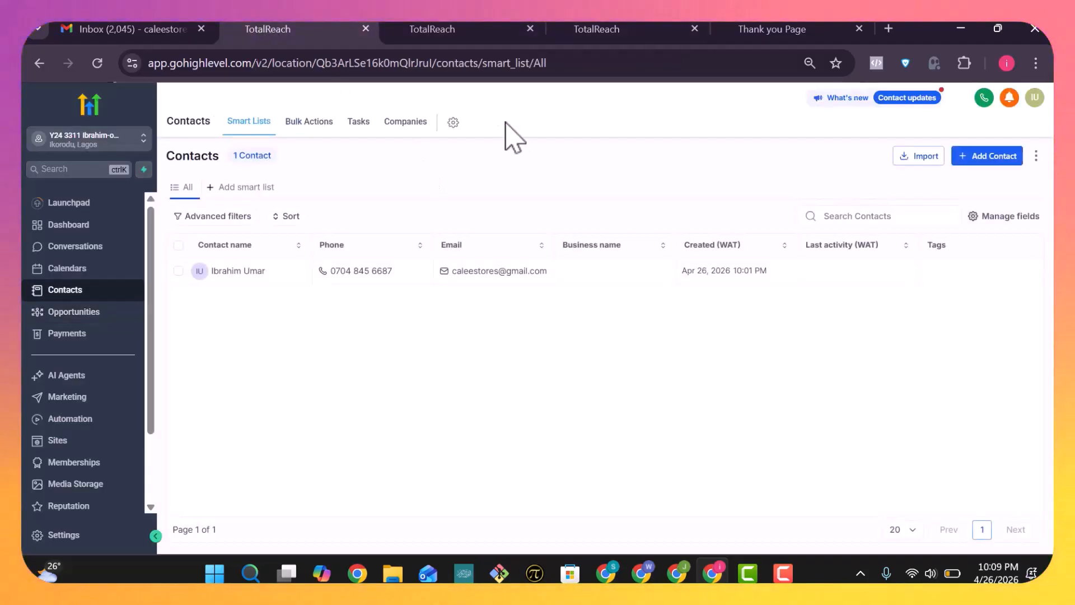
Compare the Product Workflow's steps with the ₦45,000.00 New Order opportunity from Product Form 1.
click(427, 30)
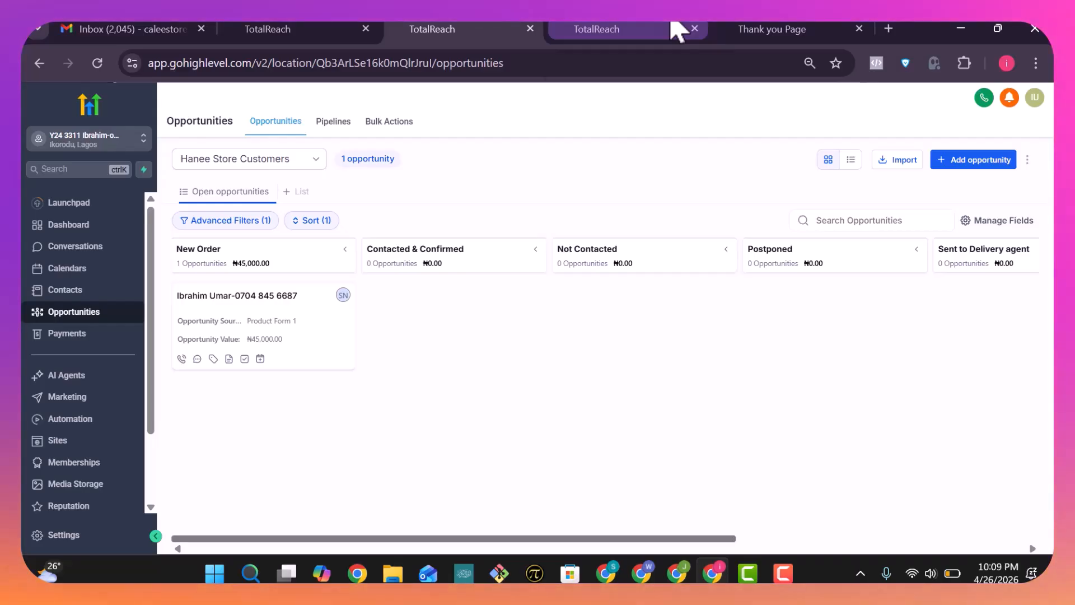
click(639, 34)
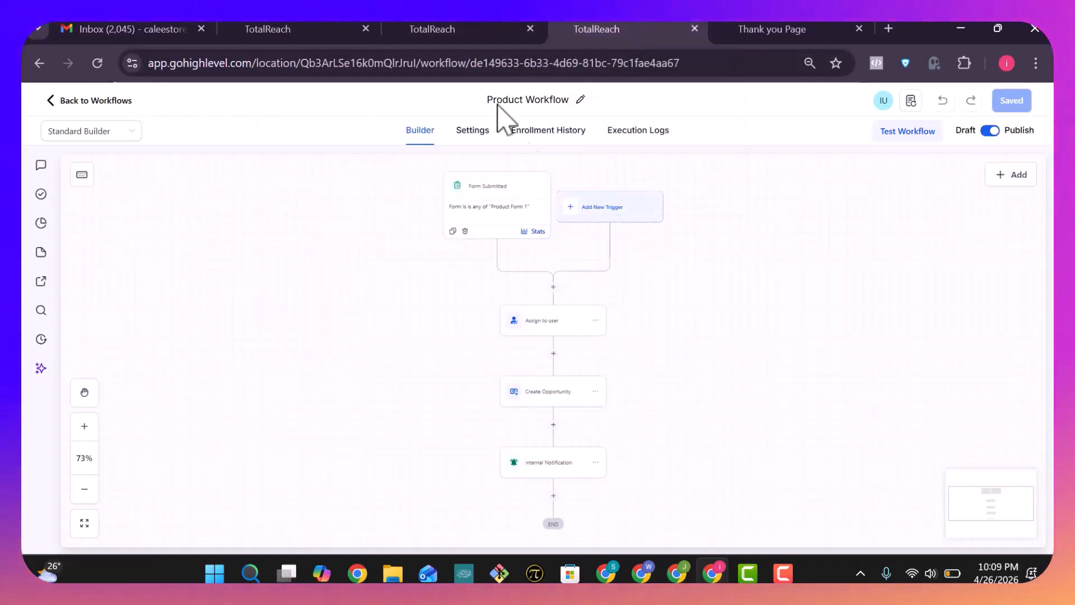
click(472, 30)
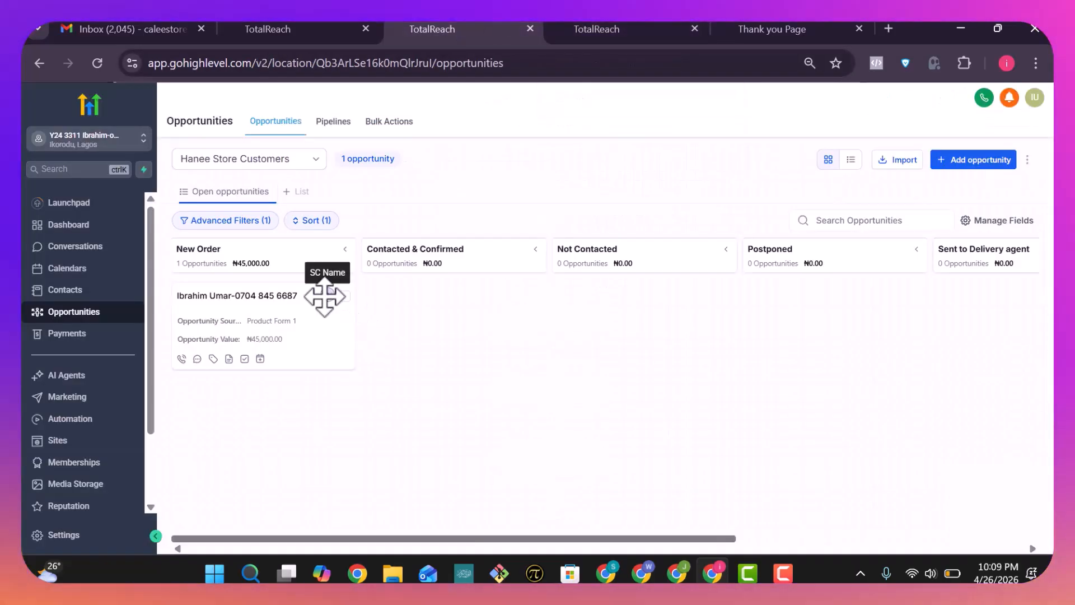